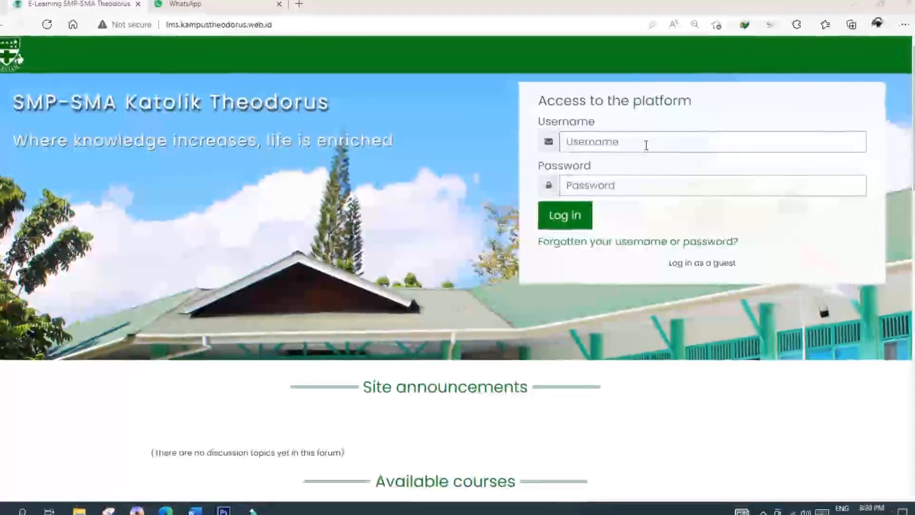
# Step: Log in to the e-learning platform with the saved teacher account's username and password
pyautogui.click(645, 148)
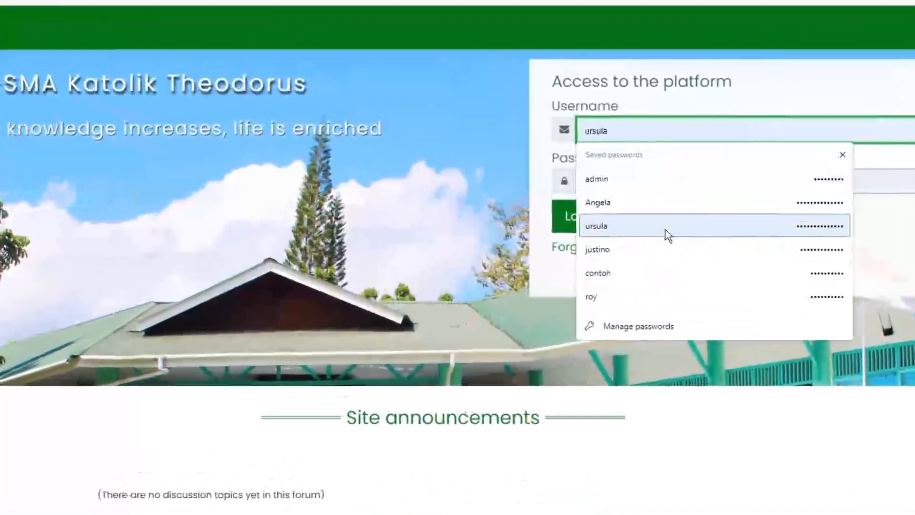
pyautogui.click(667, 248)
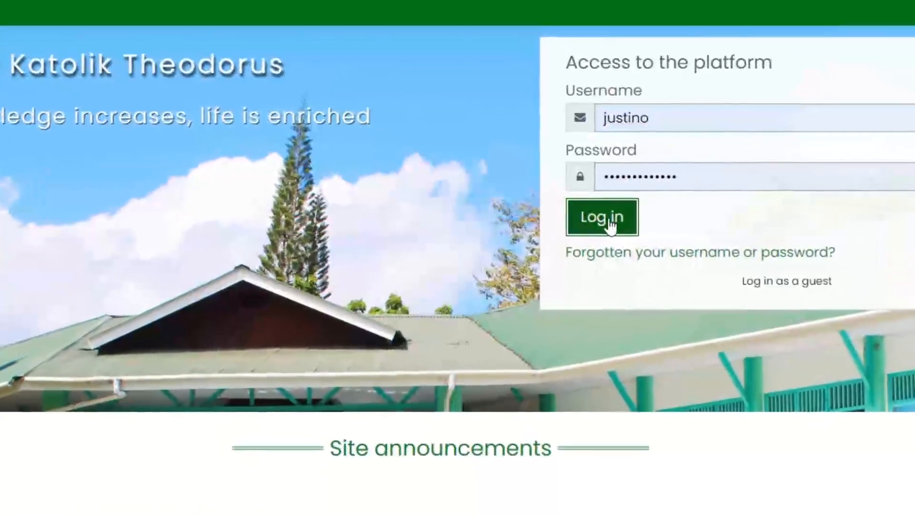
pyautogui.click(601, 218)
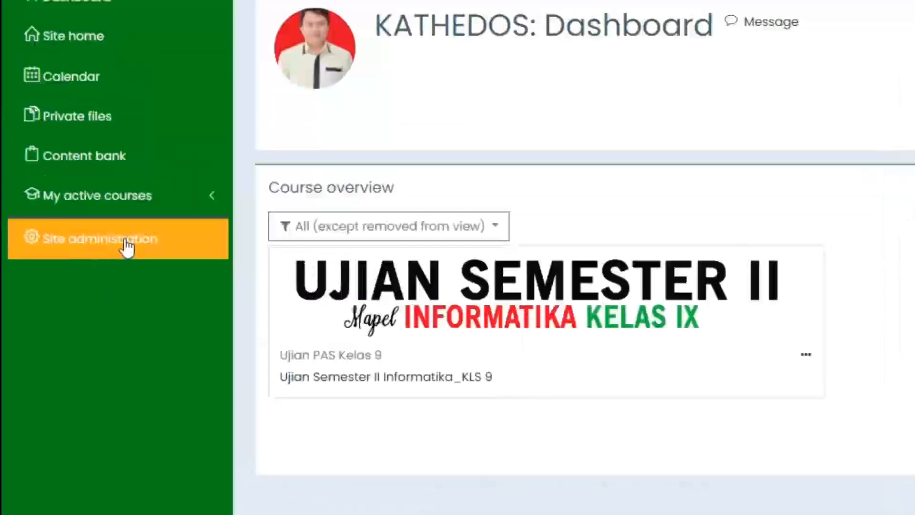
# Step: Start a new course in the category UAS KELAS IX SMP | 2022 from the site's course and category management
pyautogui.click(126, 244)
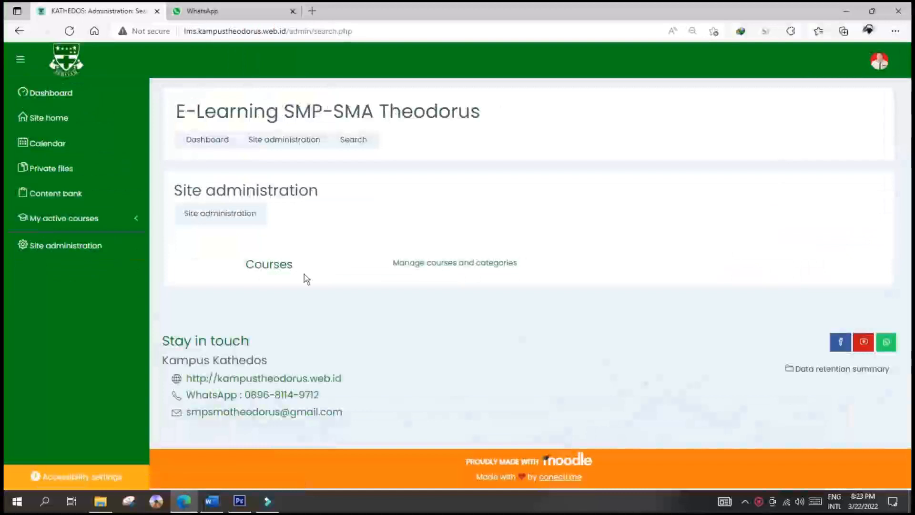
pyautogui.click(419, 270)
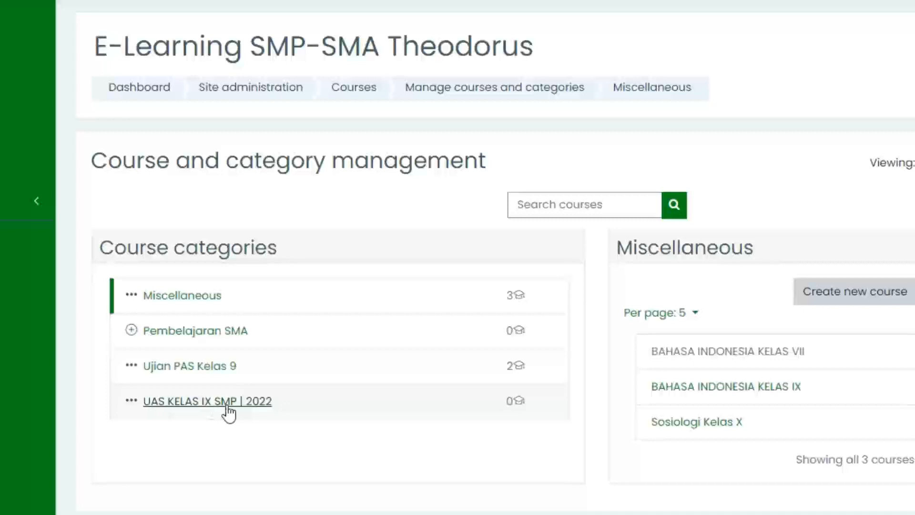
pyautogui.click(261, 405)
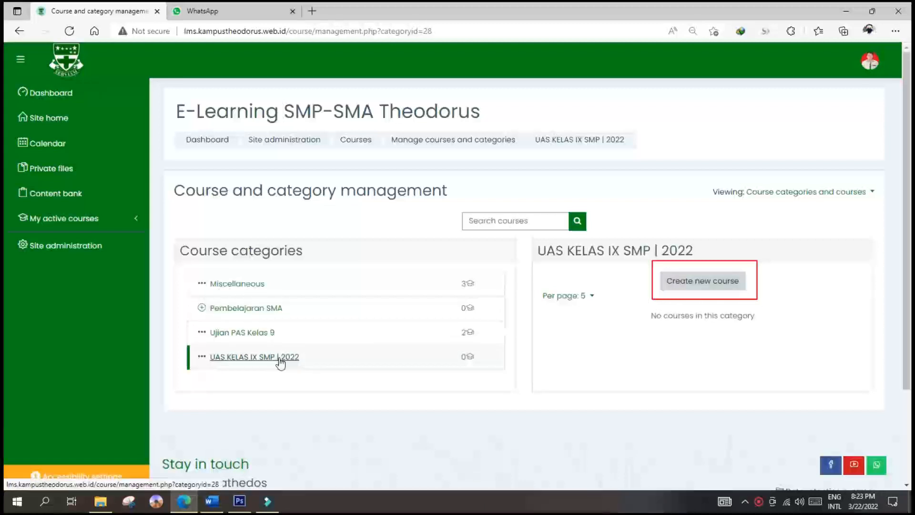
pyautogui.click(726, 288)
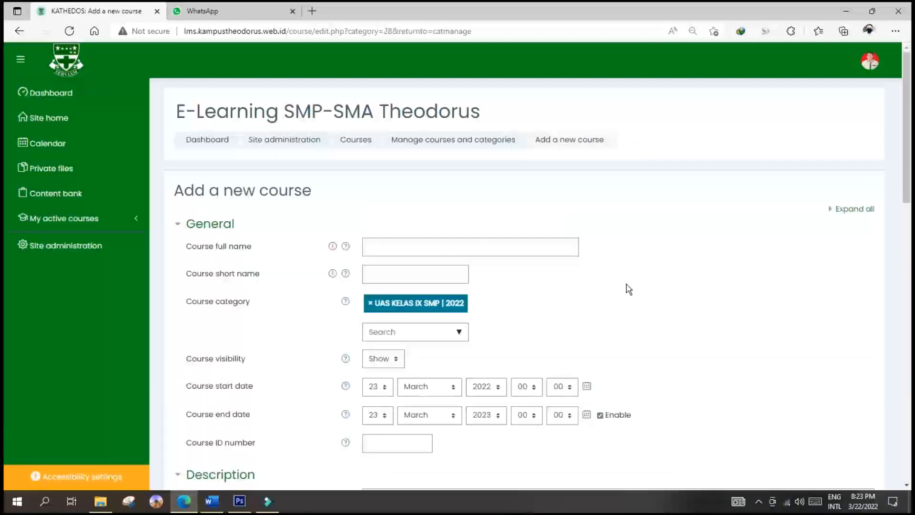
# Step: Enter UAS INFORMATIKA 2022 as the course full name and UASINFO as its short name
pyautogui.click(517, 251)
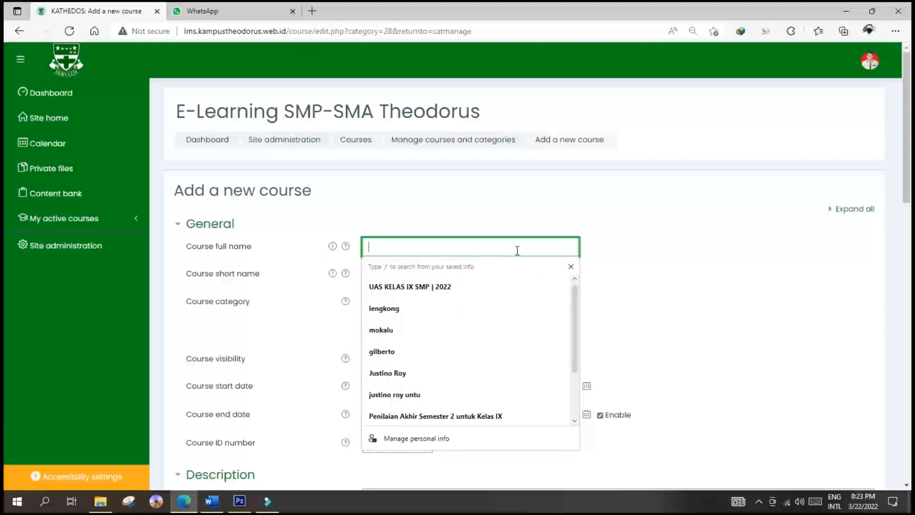
pyautogui.write('UAS ')
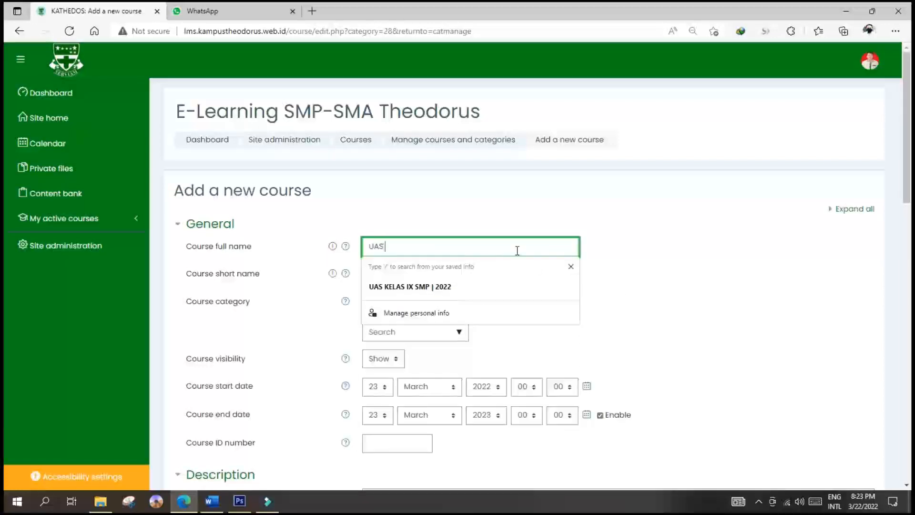
pyautogui.write('INFORMATIKA 2022')
pyautogui.press('Tab')
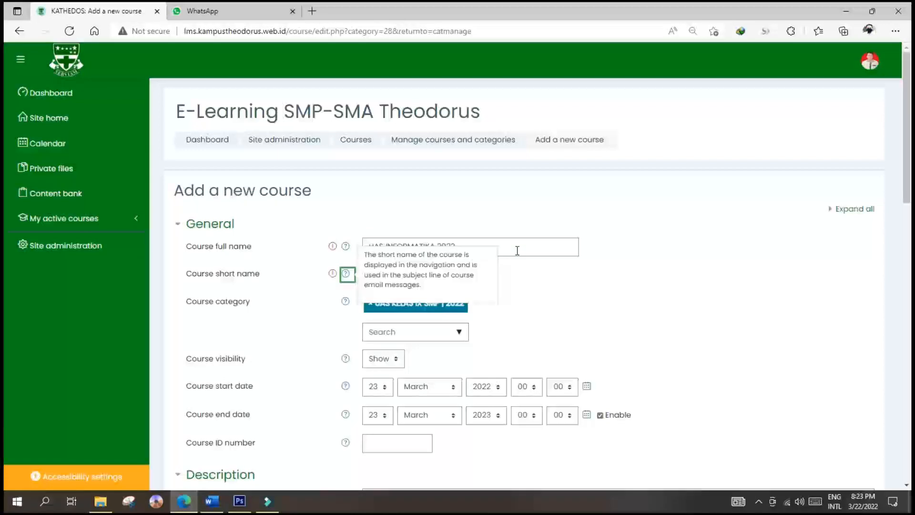
pyautogui.click(532, 296)
pyautogui.click(413, 273)
pyautogui.write('UASINFO')
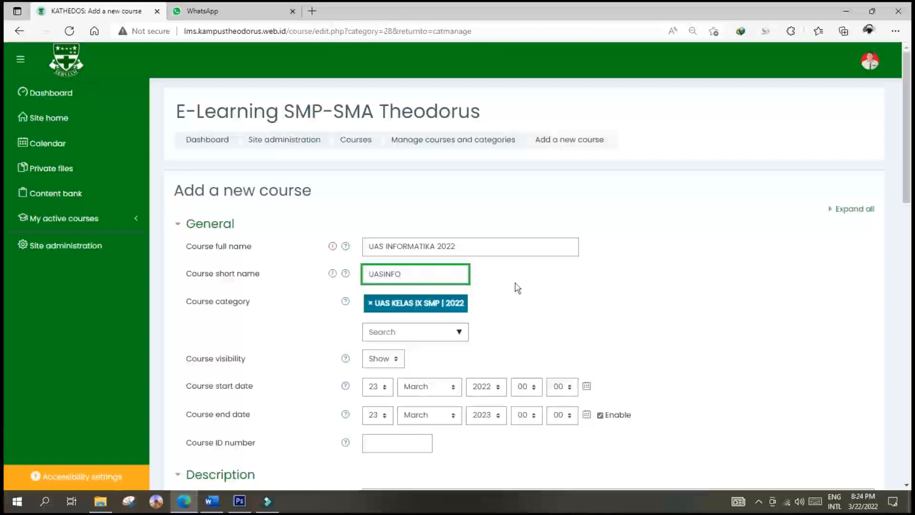
# Step: Set the course start date to 4 April 2022
pyautogui.scroll(-1, 517, 287)
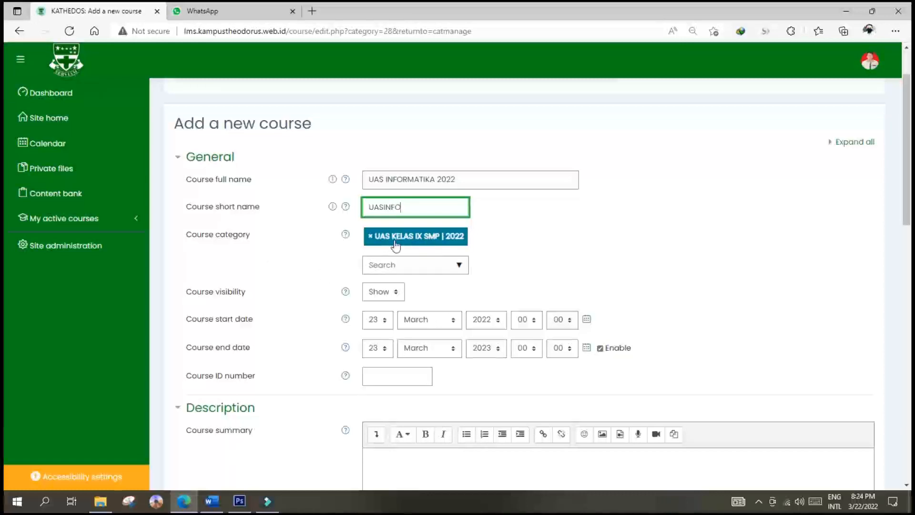
pyautogui.scroll(-1, 491, 264)
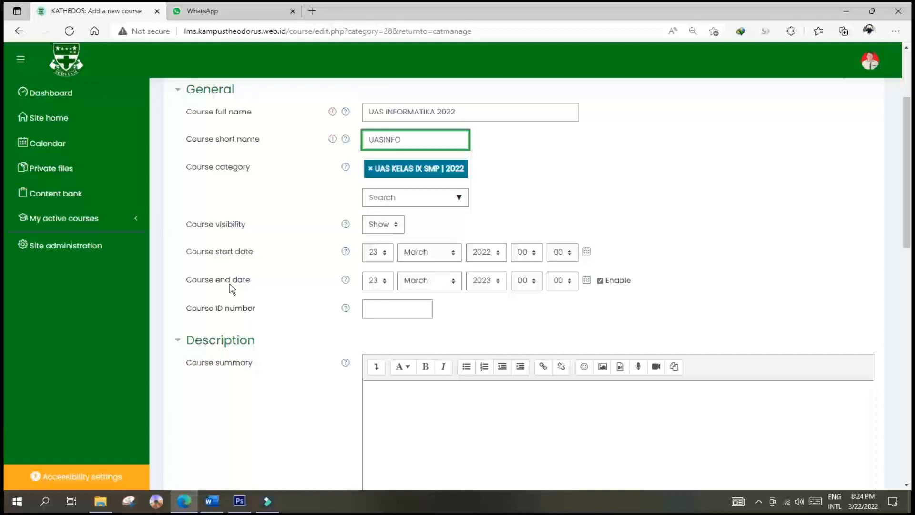
pyautogui.click(376, 260)
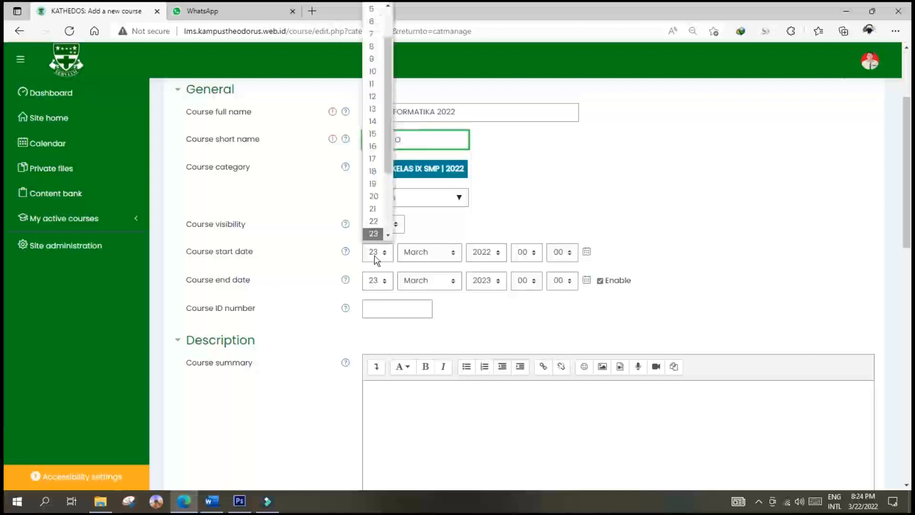
pyautogui.moveTo(392, 57); pyautogui.dragTo(391, 19)
pyautogui.click(372, 46)
pyautogui.click(425, 256)
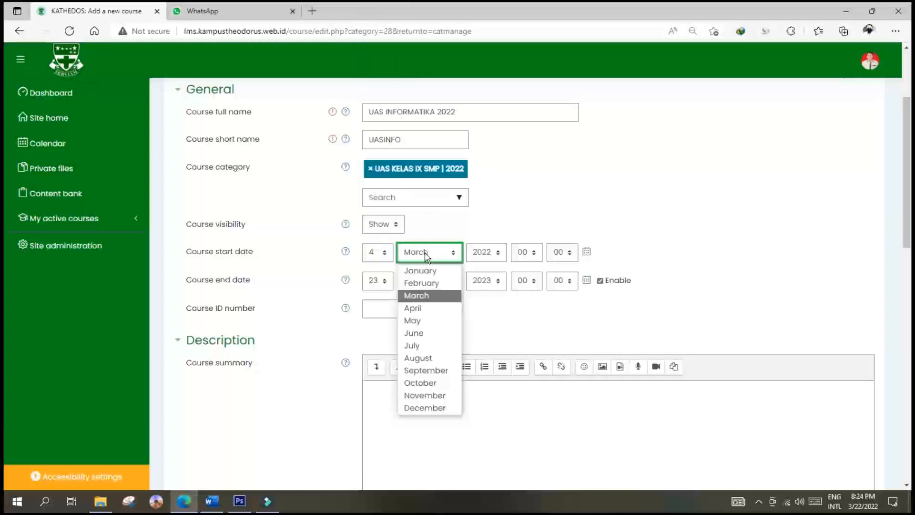
pyautogui.click(434, 308)
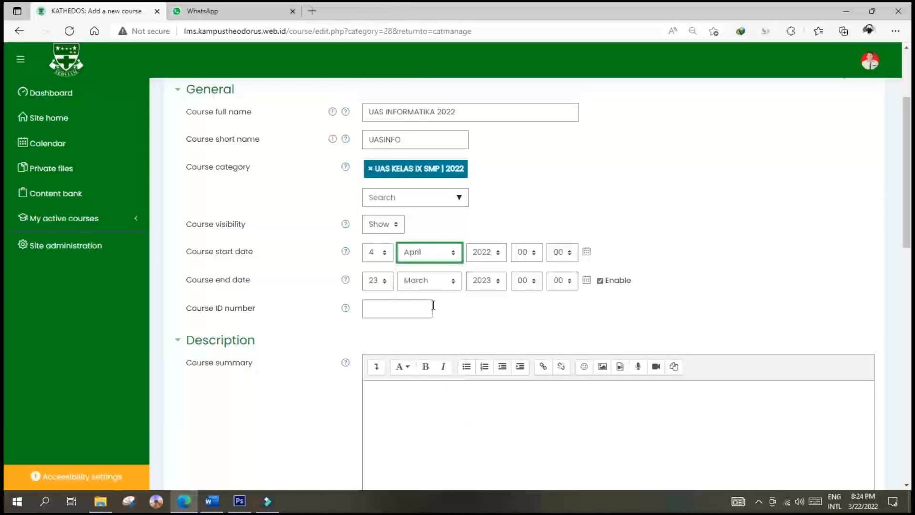
# Step: Set the day of the course end date to 5
pyautogui.click(385, 285)
pyautogui.press('Up')
pyautogui.press('Up')
pyautogui.press('Up')
pyautogui.press('Up')
pyautogui.press('Up')
pyautogui.press('Up')
pyautogui.press('Up')
pyautogui.press('Up')
pyautogui.press('Up')
pyautogui.press('Up')
pyautogui.press('Up')
pyautogui.press('Up')
pyautogui.press('Up')
pyautogui.press('Up')
pyautogui.press('Up')
pyautogui.press('Up')
pyautogui.press('Up')
pyautogui.press('Up')
pyautogui.press('Up')
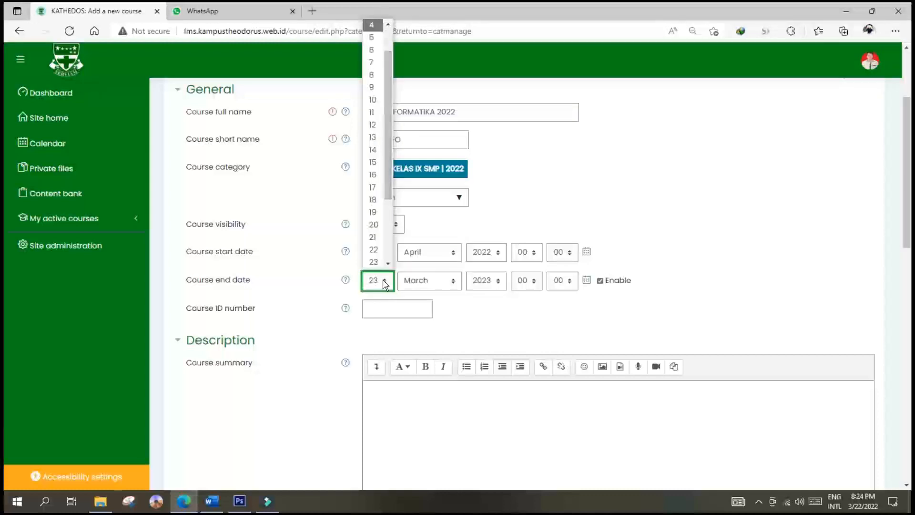
pyautogui.click(372, 37)
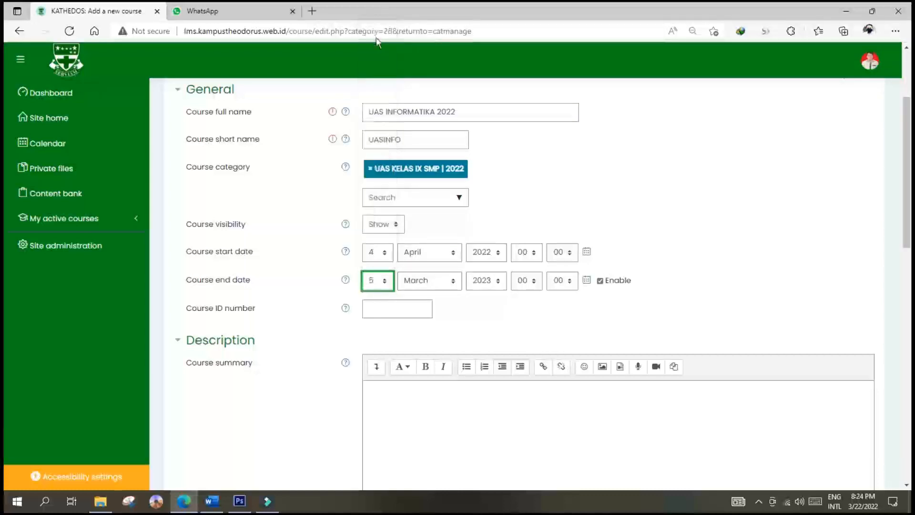
# Step: Set the course end date to 8 April 2022
pyautogui.click(378, 281)
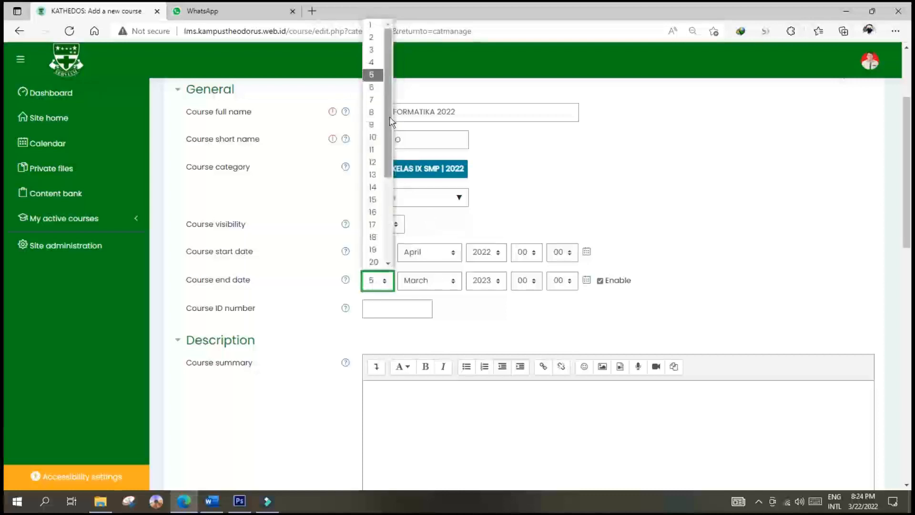
pyautogui.click(372, 125)
pyautogui.click(443, 284)
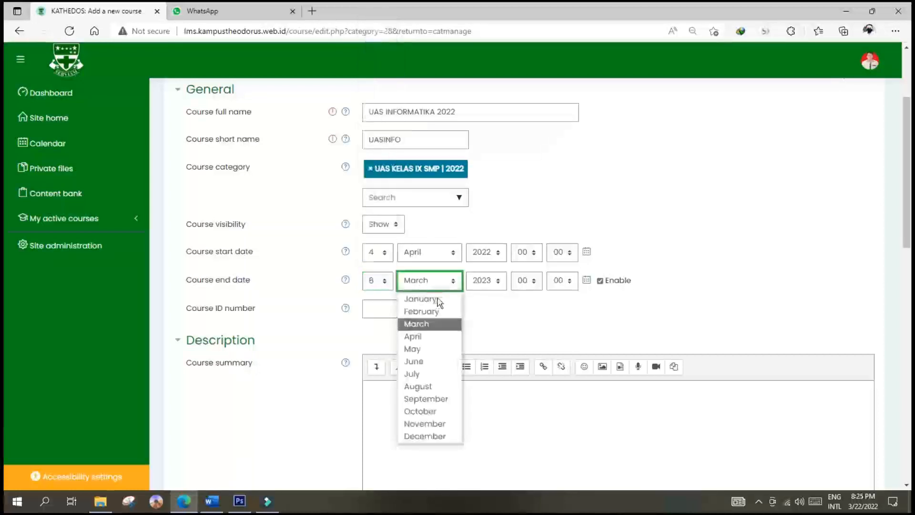
pyautogui.click(440, 335)
pyautogui.click(490, 282)
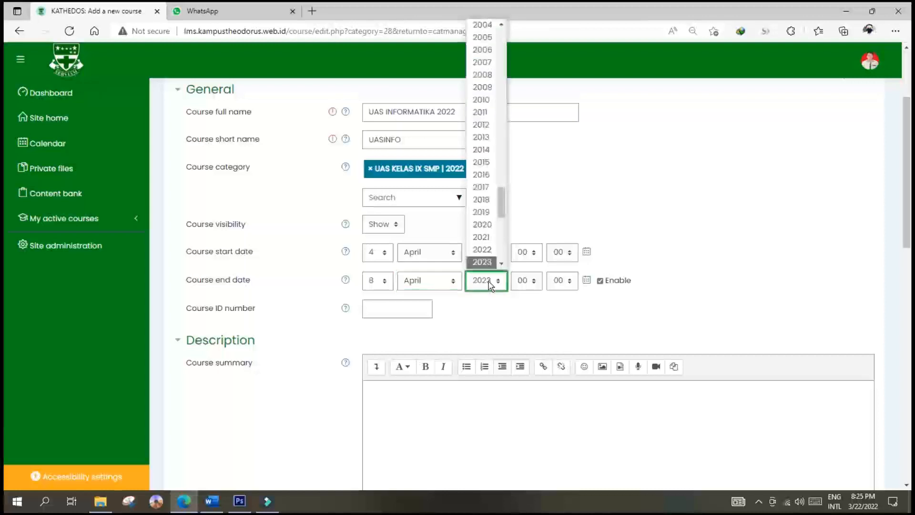
pyautogui.click(488, 250)
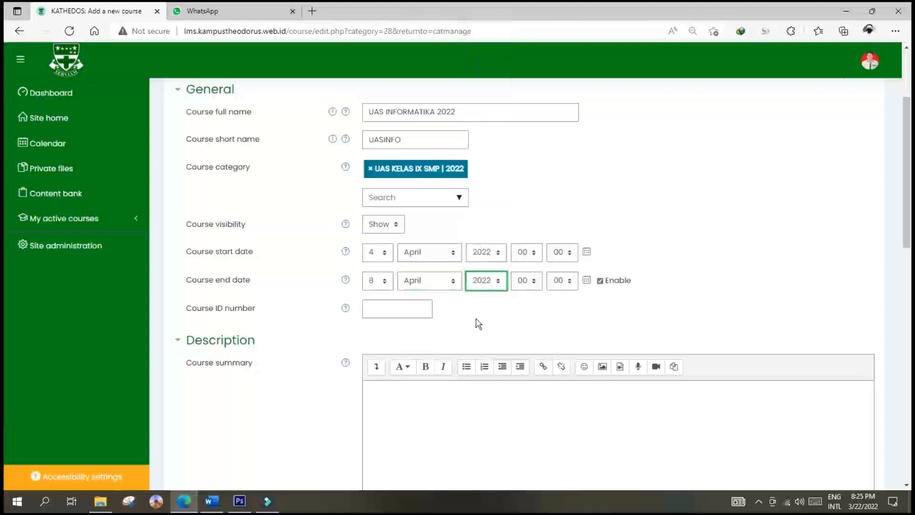
# Step: Look over the course summary and course image fields and the UAS Kelas IX 2022 banner design in Photoshop
pyautogui.scroll(-1, 478, 323)
pyautogui.scroll(-1, 478, 323)
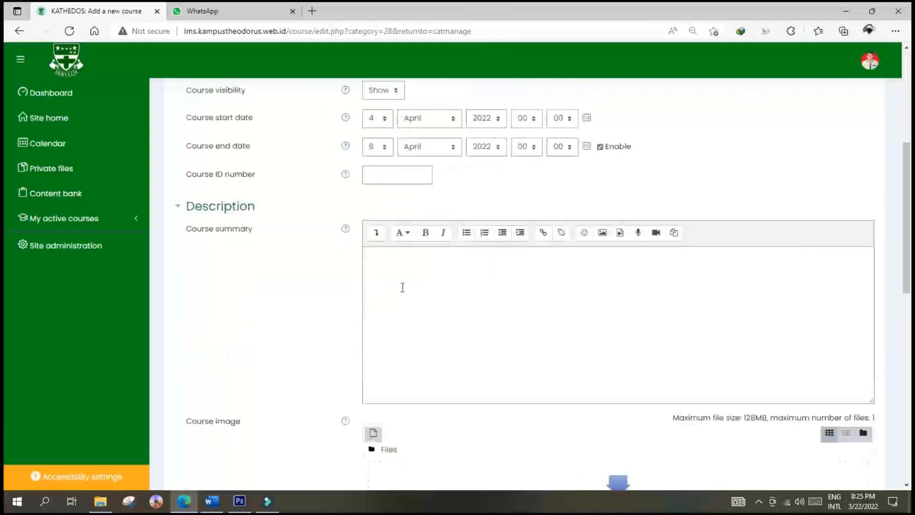
pyautogui.click(402, 274)
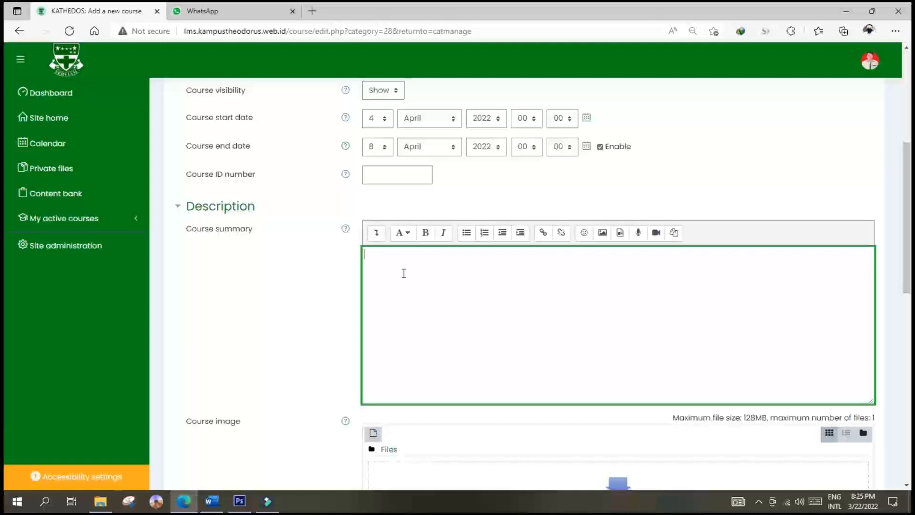
pyautogui.scroll(-4, 403, 273)
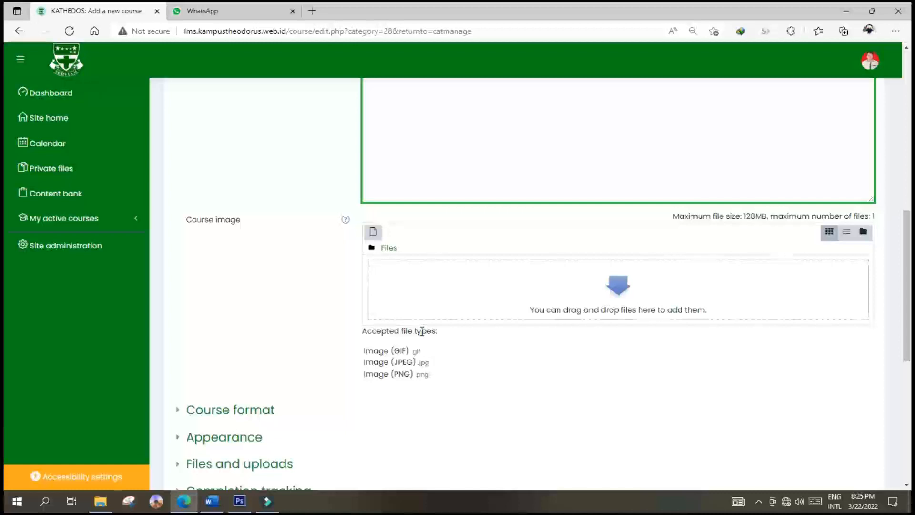
pyautogui.click(244, 504)
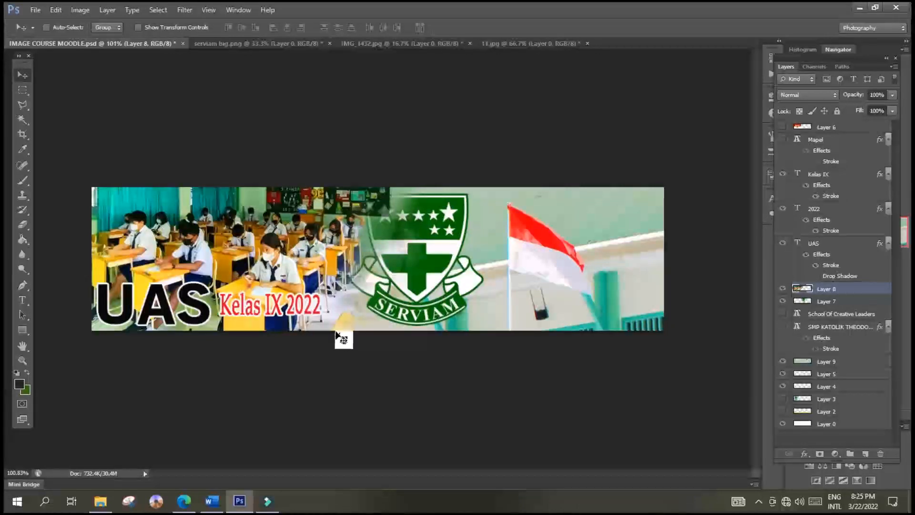
pyautogui.click(244, 506)
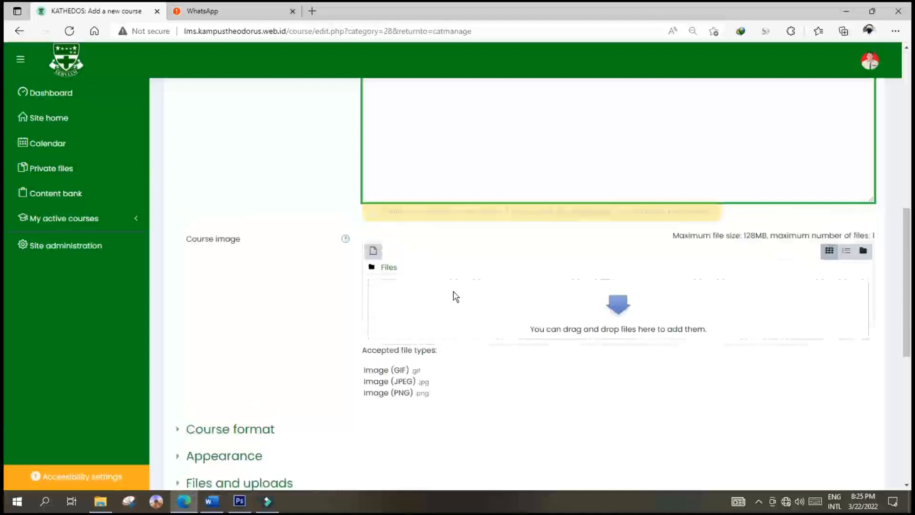
# Step: Set the number of sections to 1 in the course format settings
pyautogui.scroll(-3, 455, 296)
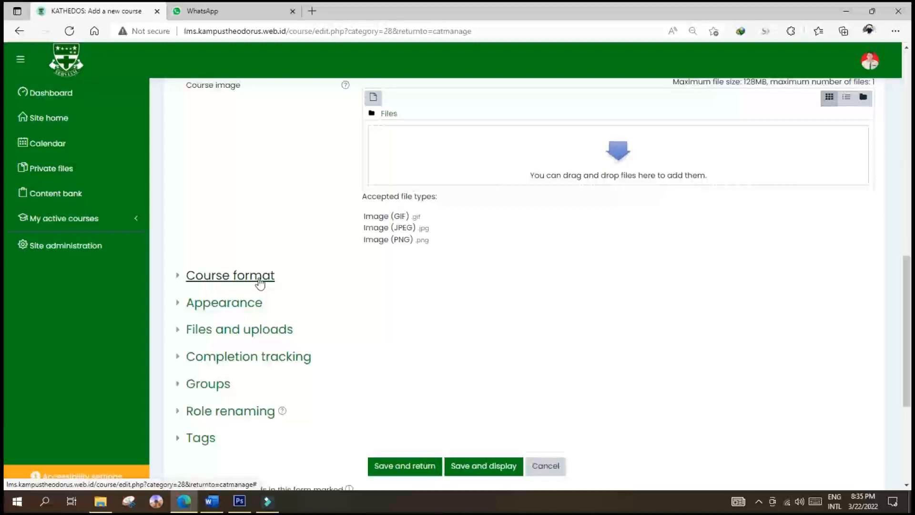
pyautogui.click(260, 278)
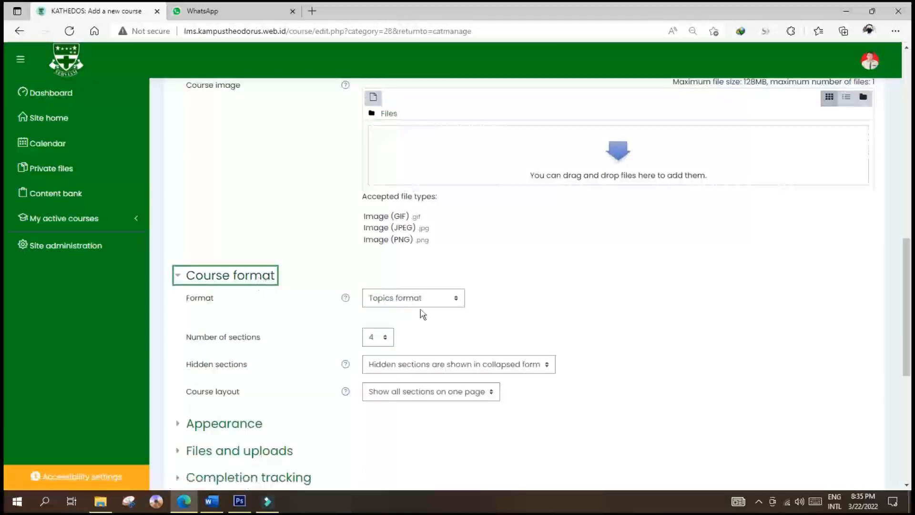
pyautogui.click(381, 339)
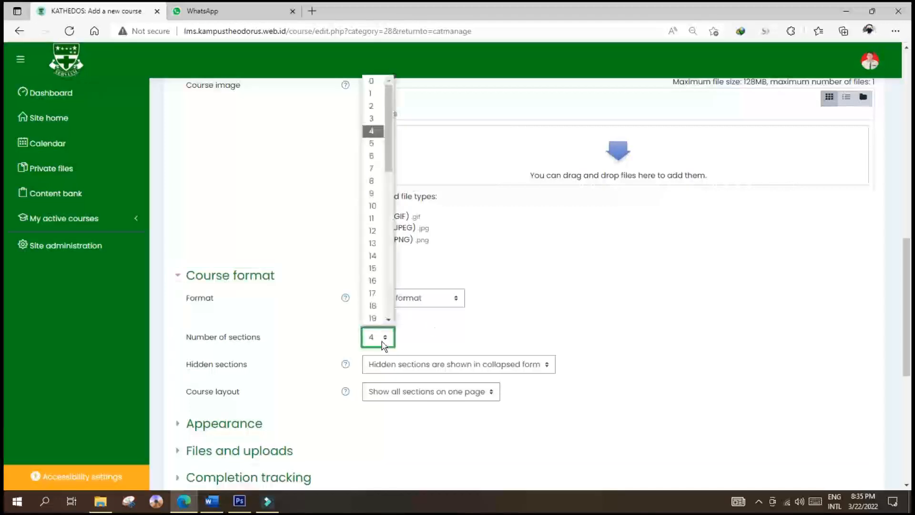
pyautogui.click(372, 94)
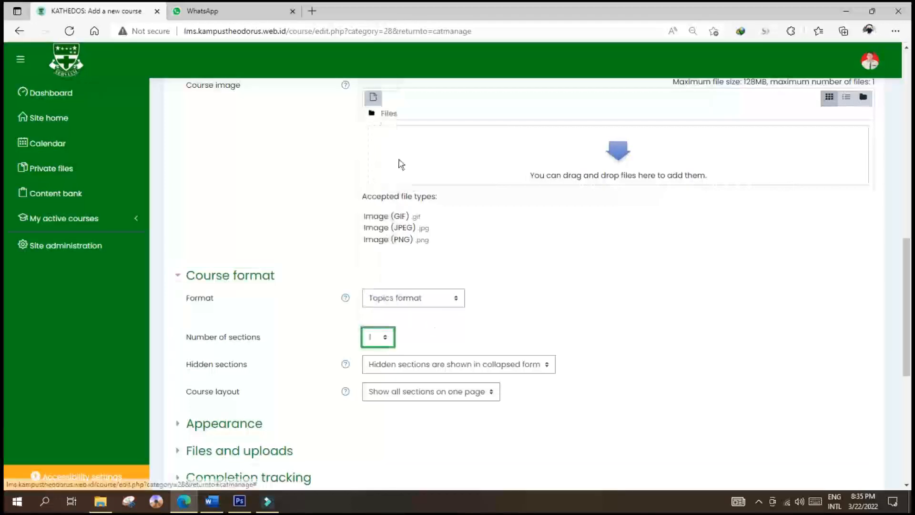
# Step: Save and display the new course, and turn on editing for its page
pyautogui.scroll(-3, 511, 308)
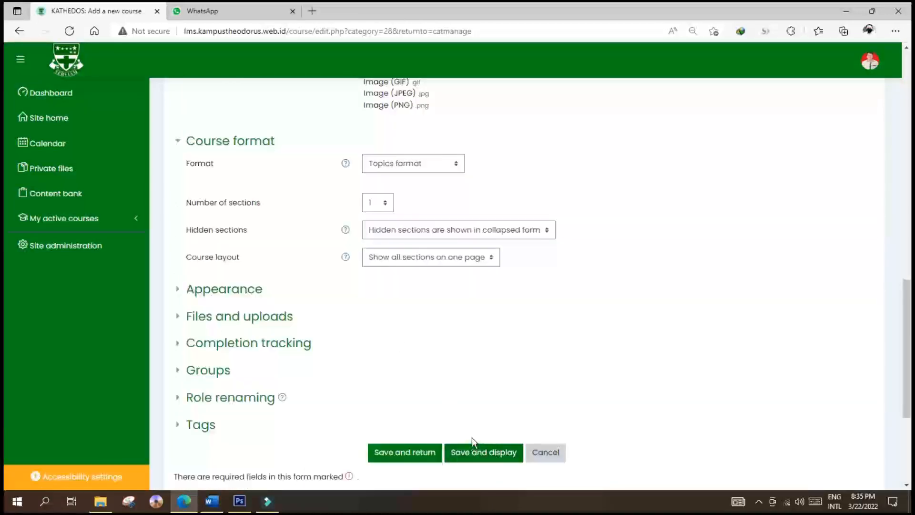
pyautogui.click(480, 452)
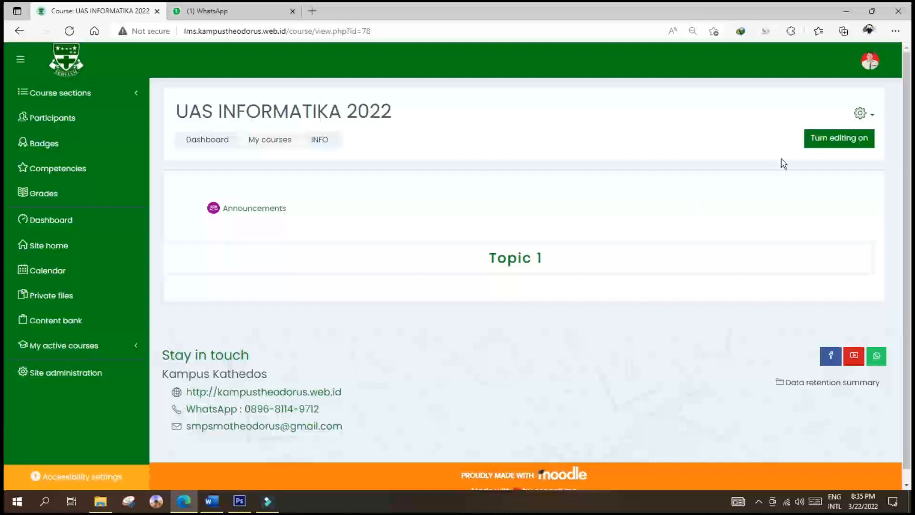
pyautogui.click(536, 260)
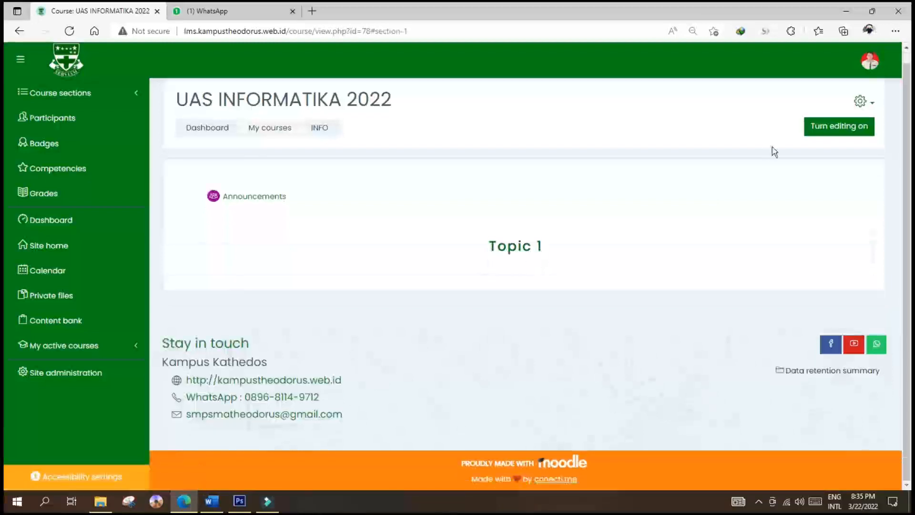
pyautogui.click(837, 128)
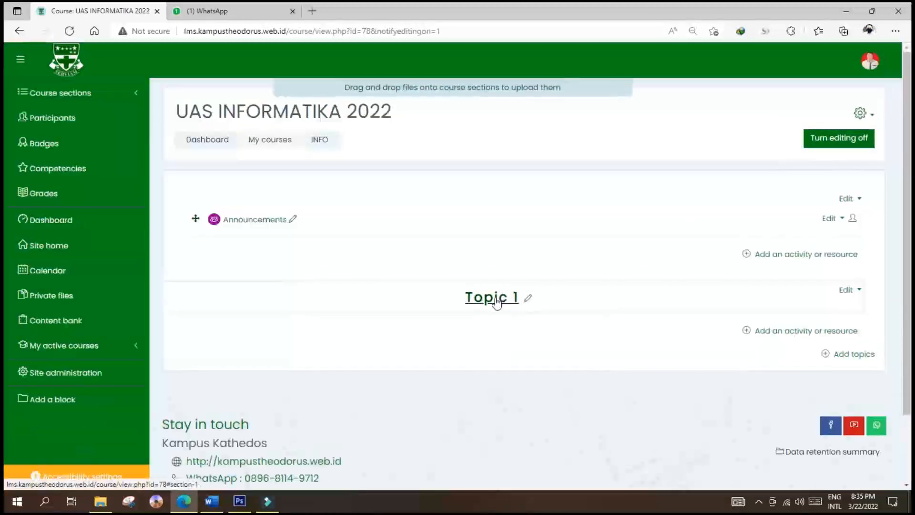
# Step: Rename the Topic 1 section of the course page to UAS INFORMATIKA 2022
pyautogui.click(526, 298)
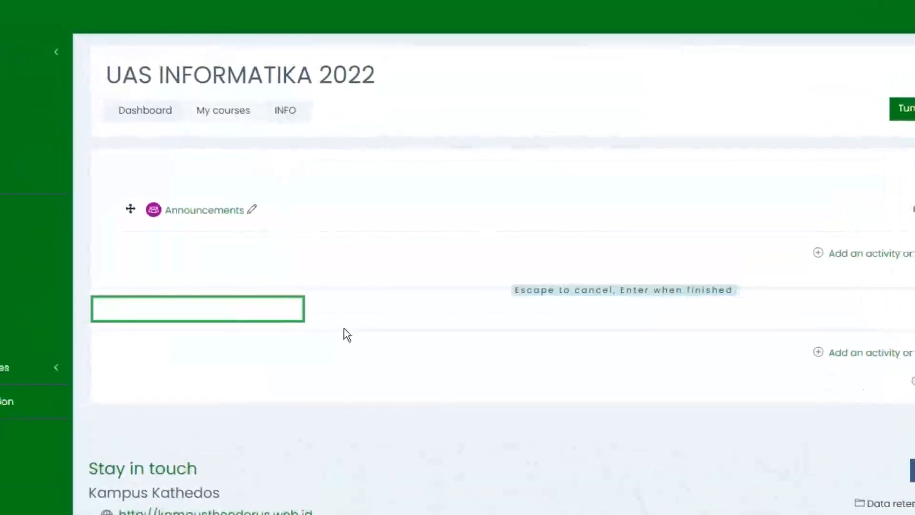
pyautogui.write('INFOR')
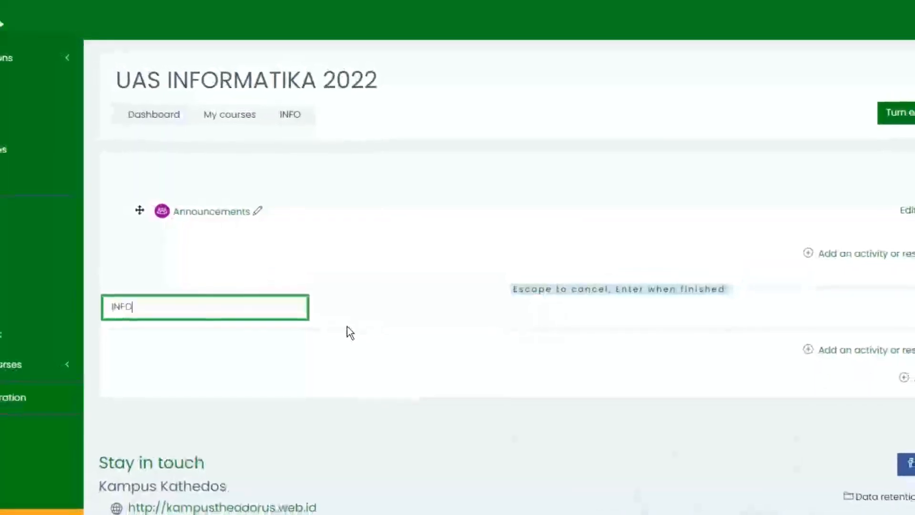
pyautogui.write('MATIKA')
pyautogui.hotkey('ctrl', 'a')
pyautogui.write('UAS INF')
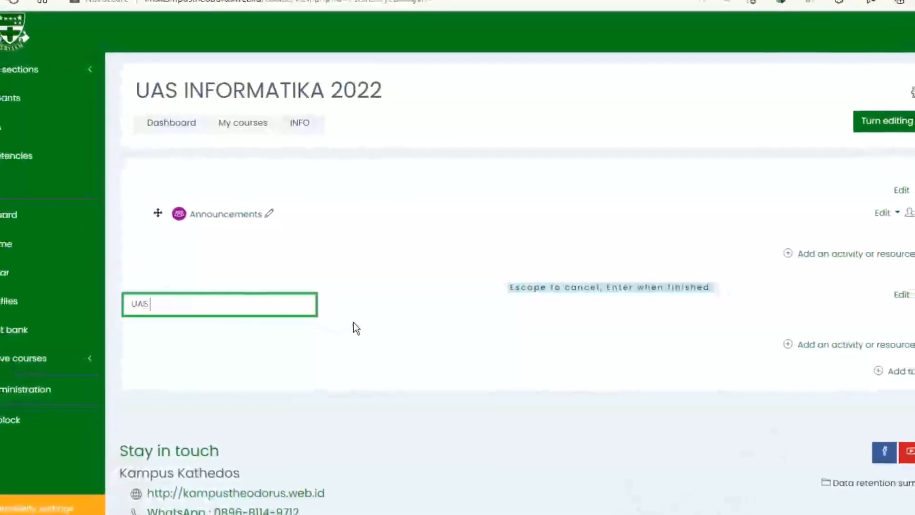
pyautogui.write('ORMATIKA')
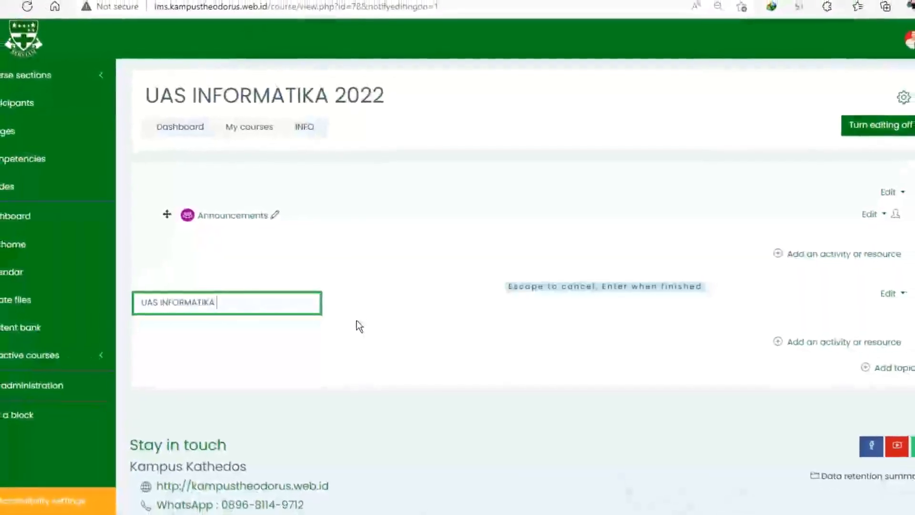
pyautogui.write(' 2022')
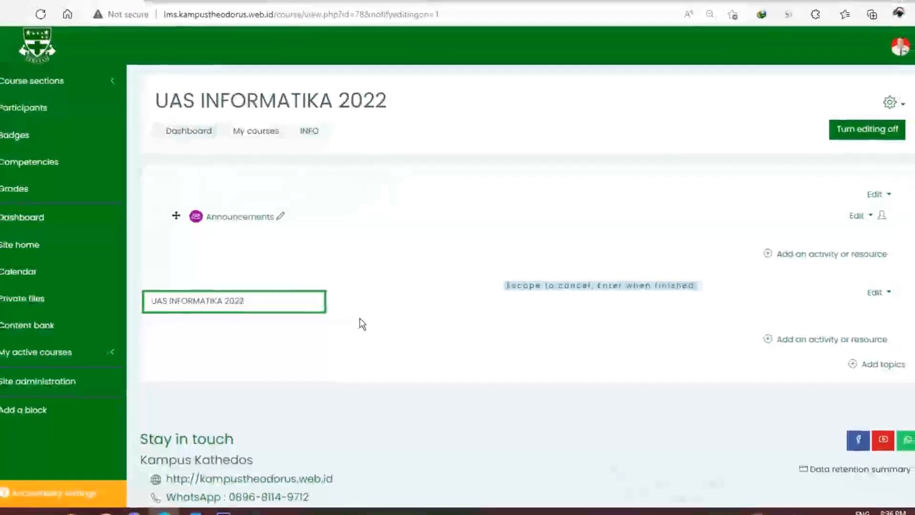
pyautogui.press('Return')
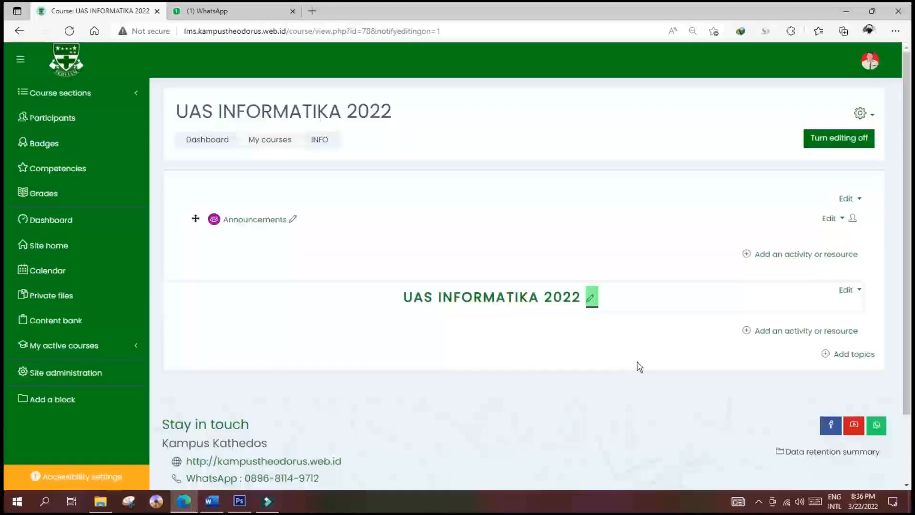
# Step: Add a Quiz activity to the UAS INFORMATIKA 2022 section and name it UAS INFORMATIKA KELAS IX | 2022
pyautogui.click(793, 334)
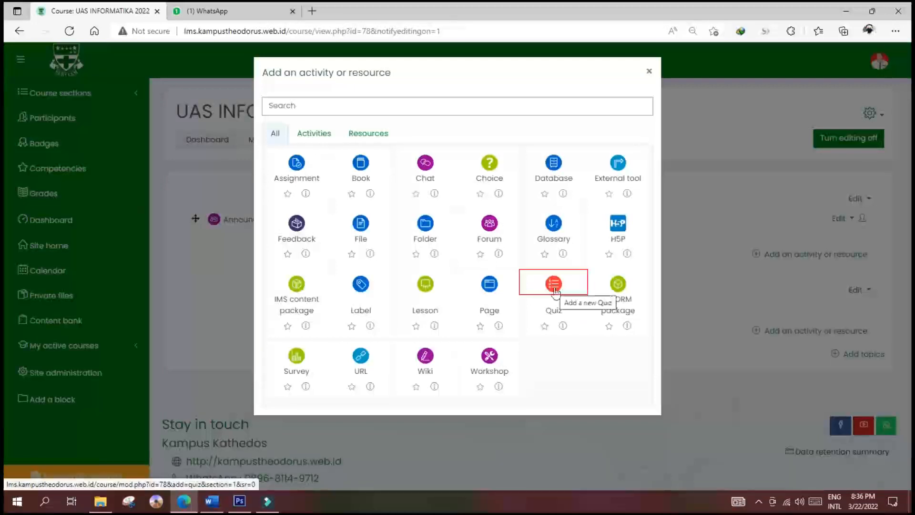
pyautogui.click(555, 293)
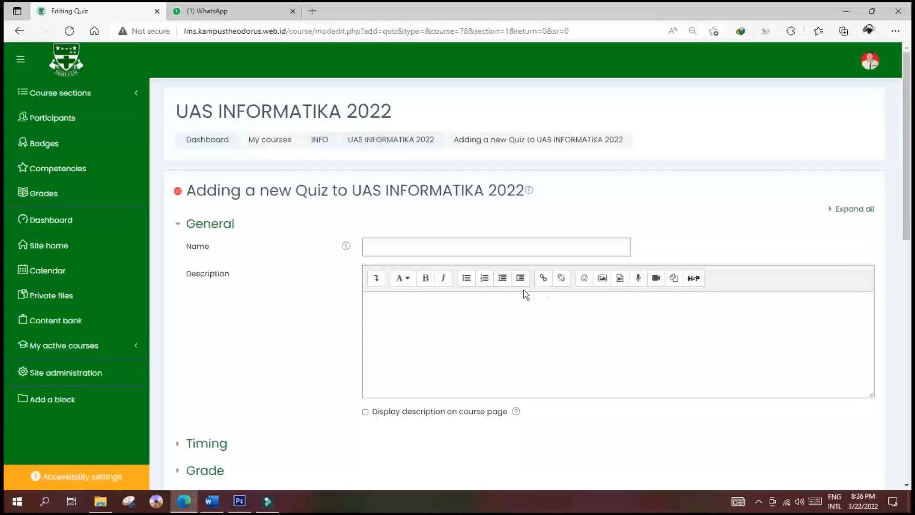
pyautogui.click(463, 247)
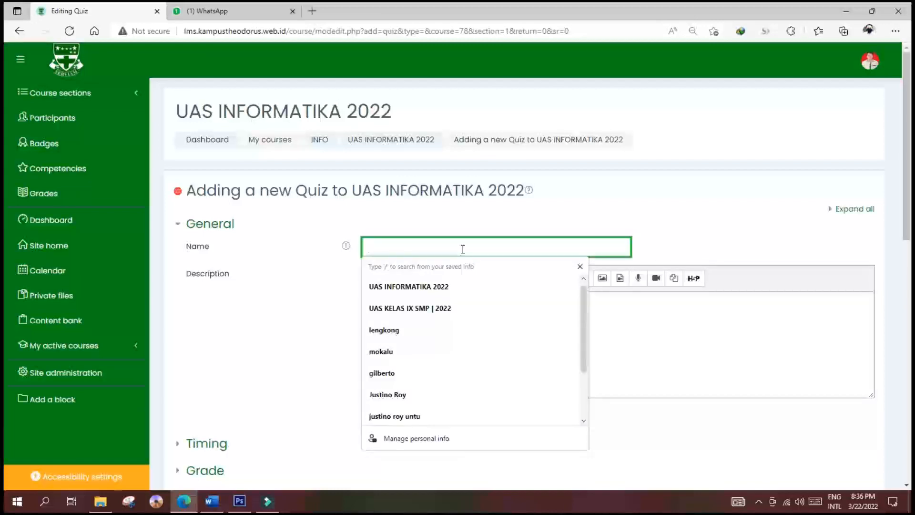
pyautogui.write('U')
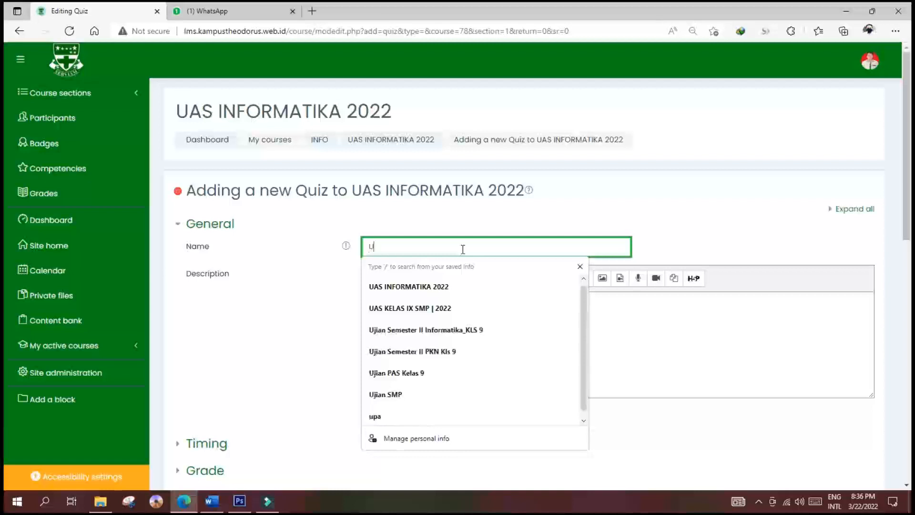
pyautogui.write('AS INFORM')
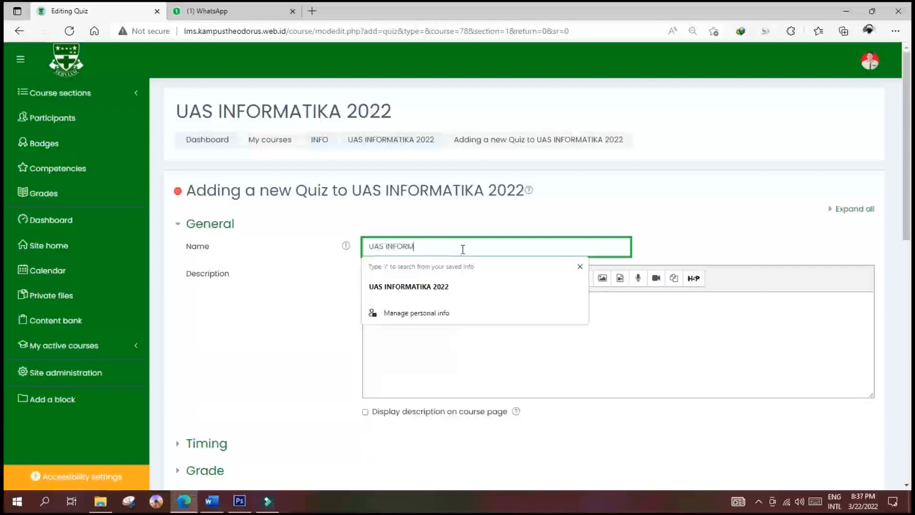
pyautogui.write('ATIKA KELAS IX | 2022')
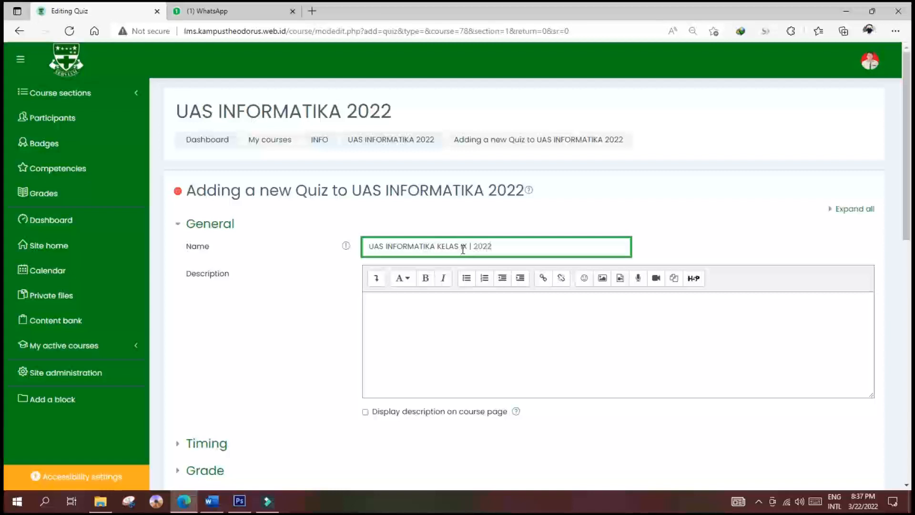
pyautogui.click(427, 318)
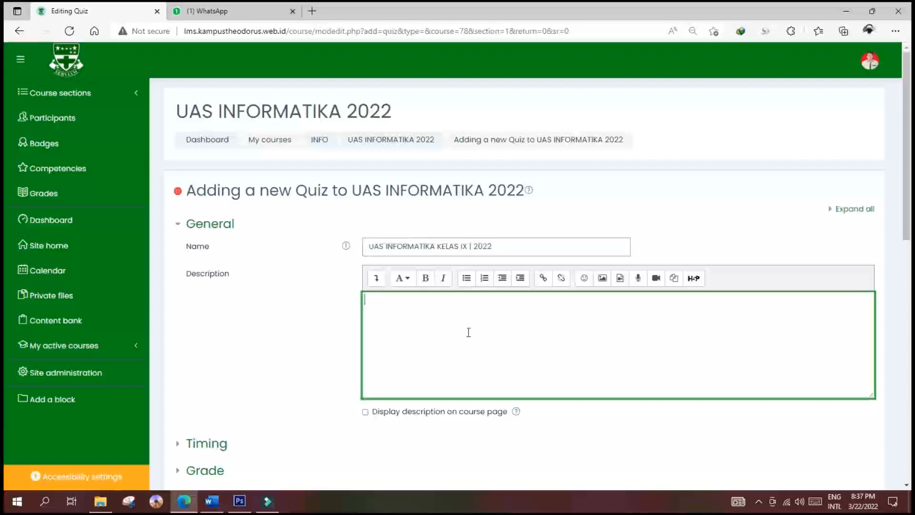
# Step: Enable the quiz's opening time in the timing settings and set it to 4 April 2022, 07:30
pyautogui.scroll(-2, 469, 334)
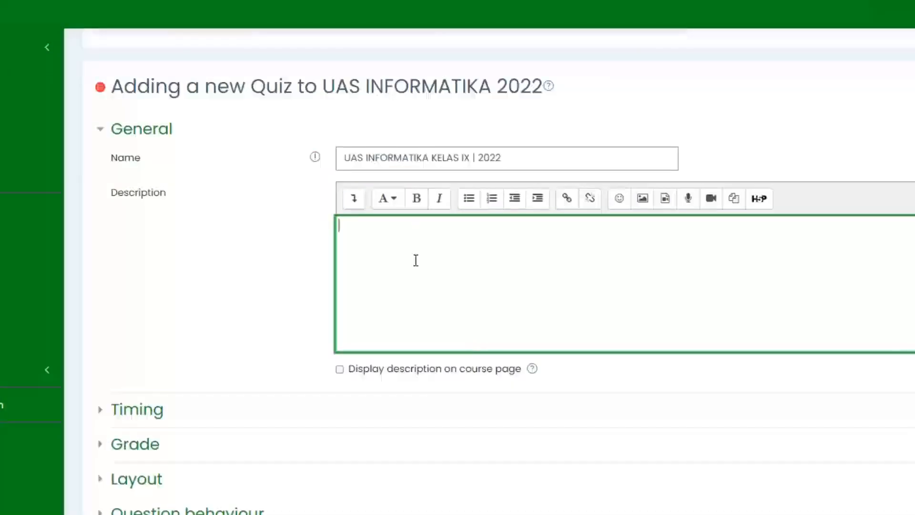
pyautogui.scroll(-2, 414, 257)
pyautogui.click(149, 327)
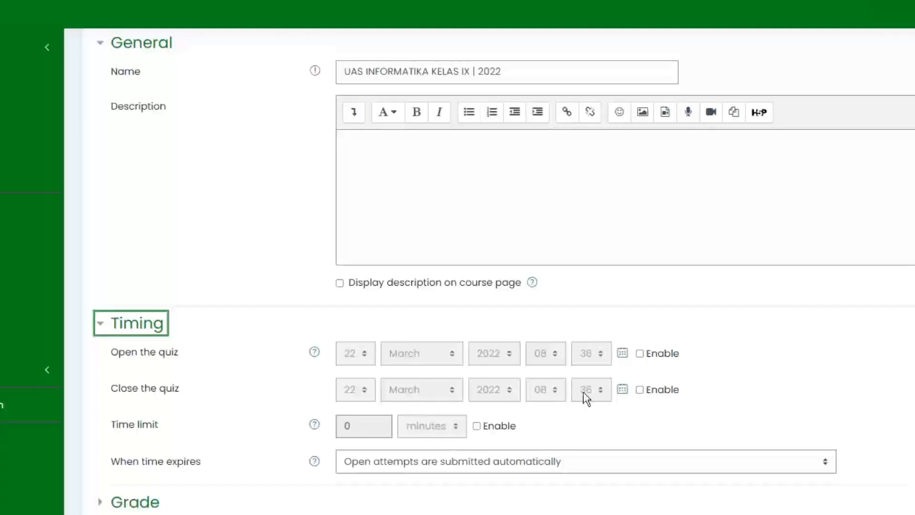
pyautogui.scroll(2, 585, 398)
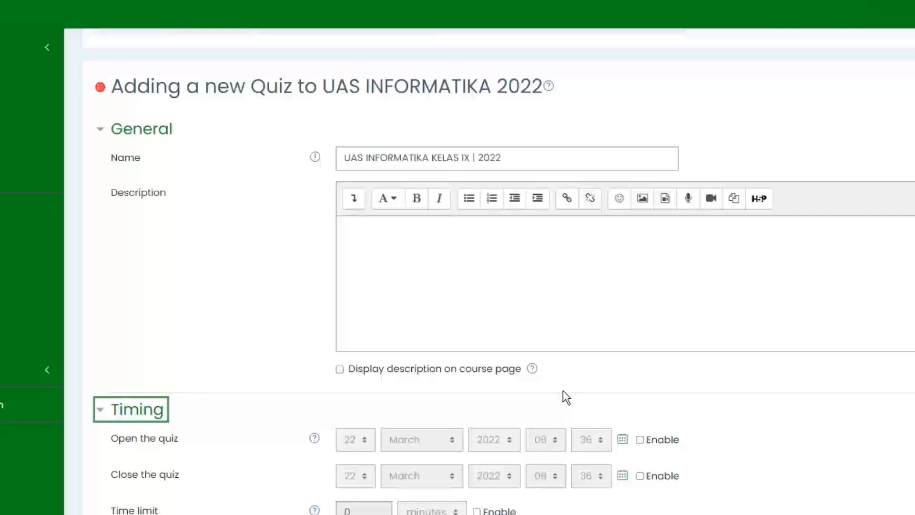
pyautogui.scroll(-2, 563, 397)
pyautogui.click(639, 357)
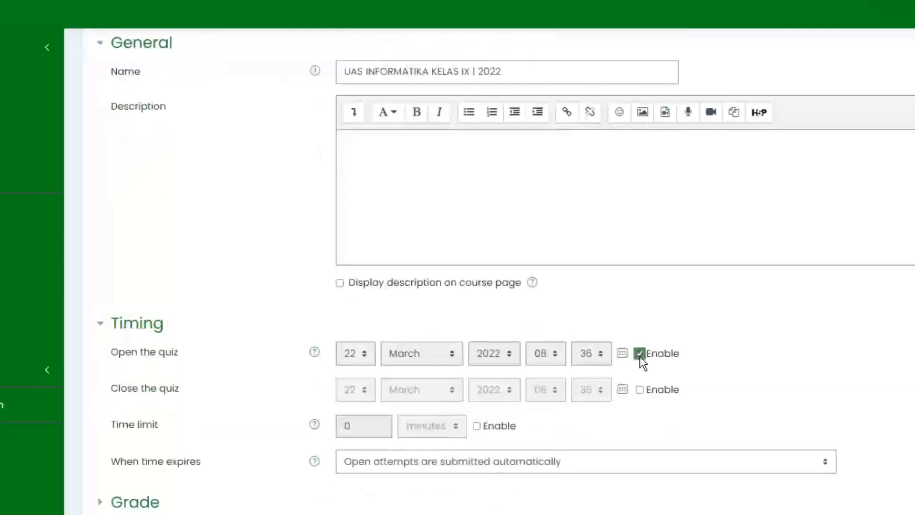
pyautogui.click(361, 358)
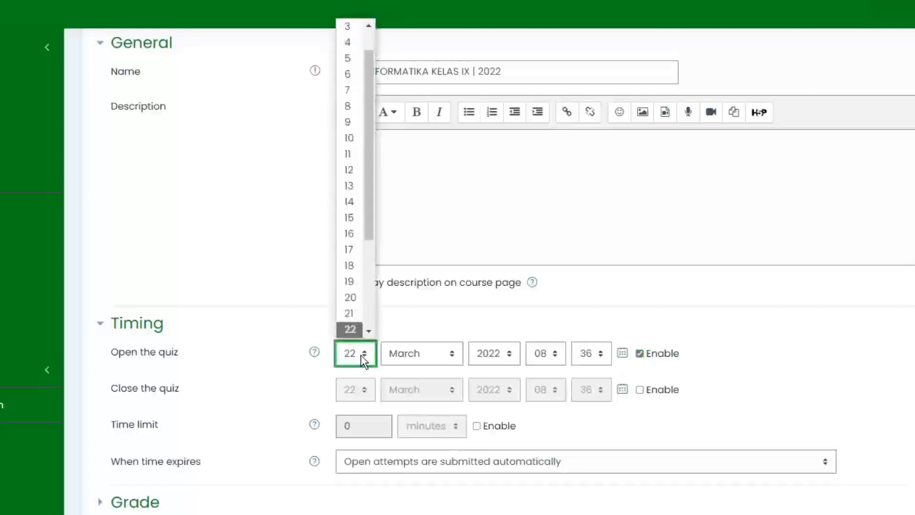
pyautogui.click(353, 43)
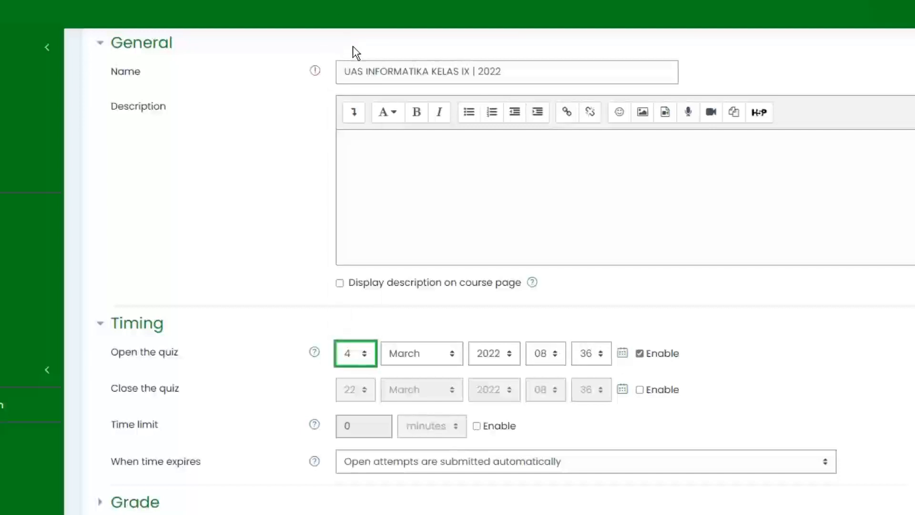
pyautogui.click(444, 359)
pyautogui.click(429, 204)
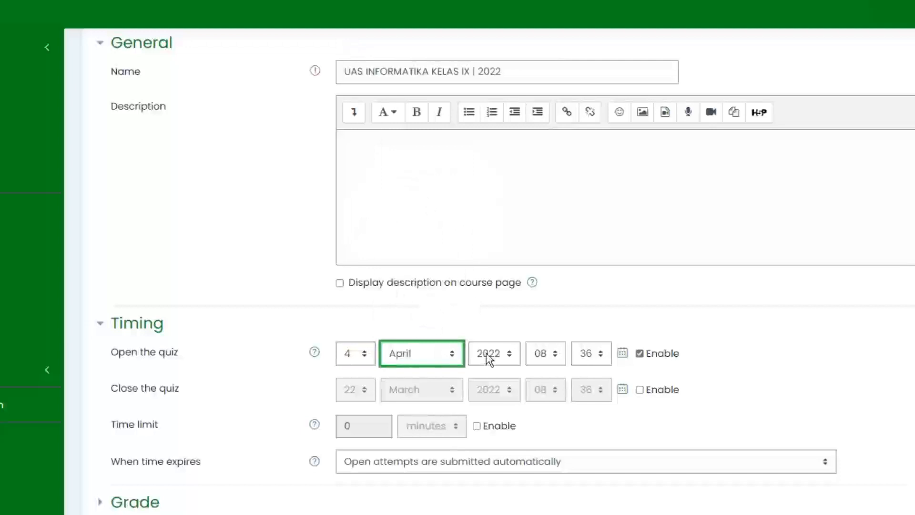
pyautogui.click(552, 357)
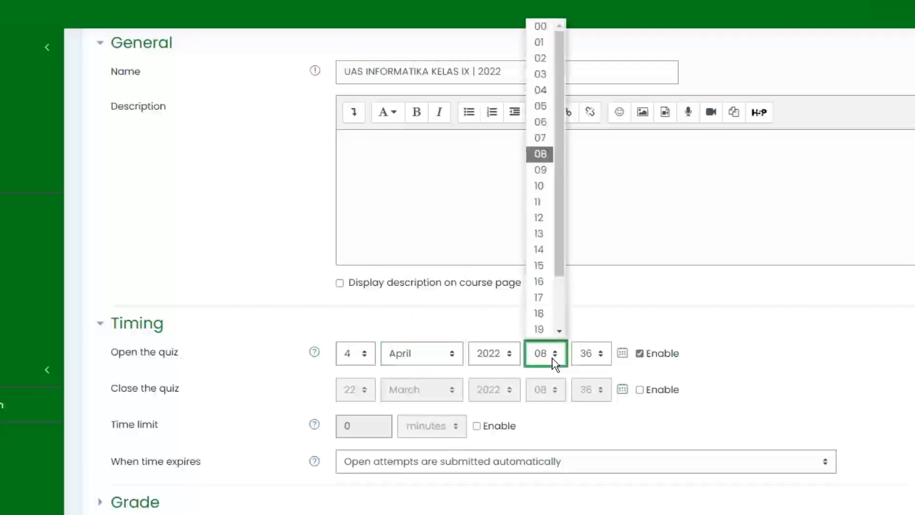
pyautogui.click(544, 138)
pyautogui.click(585, 353)
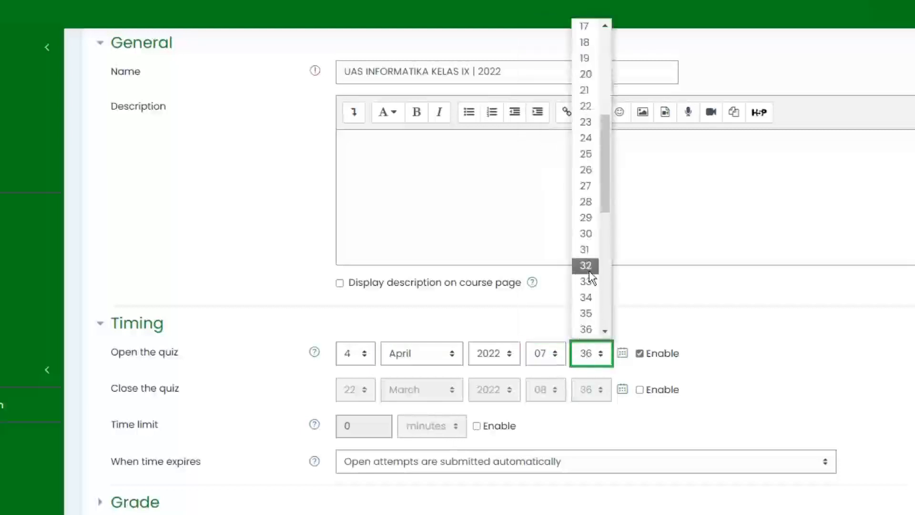
pyautogui.click(591, 234)
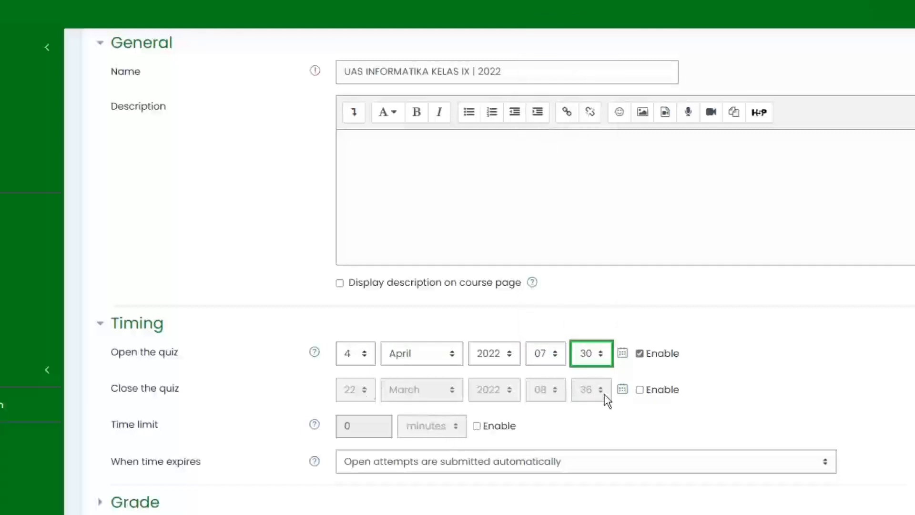
# Step: Enable the quiz's closing time and set it to 4 April 2022, 09:00
pyautogui.click(640, 389)
pyautogui.click(355, 391)
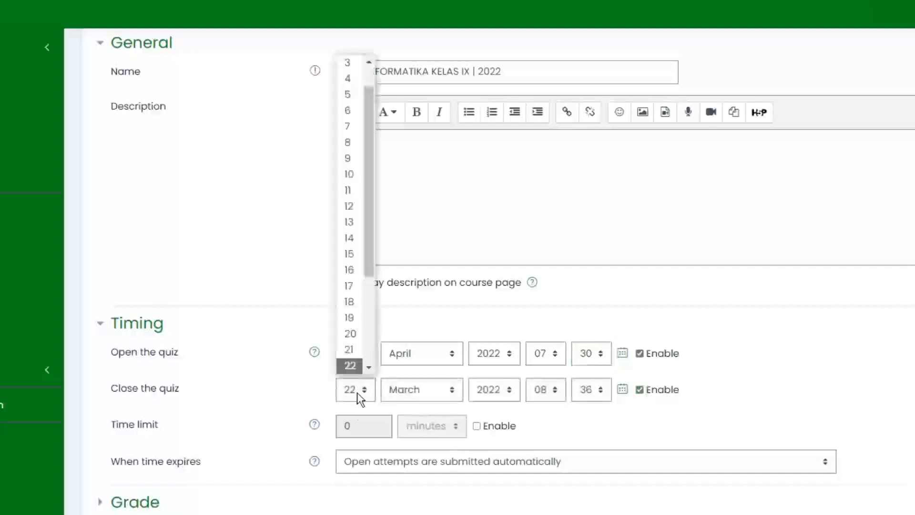
pyautogui.click(352, 81)
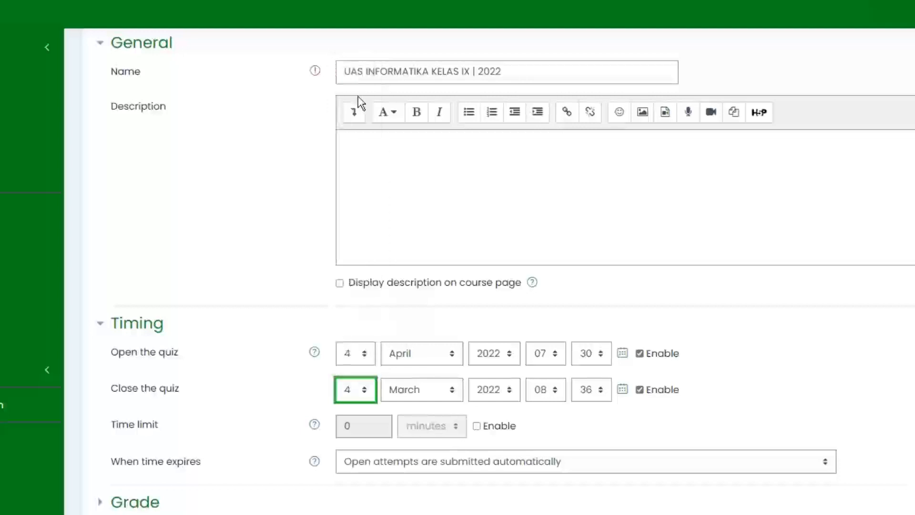
pyautogui.click(430, 388)
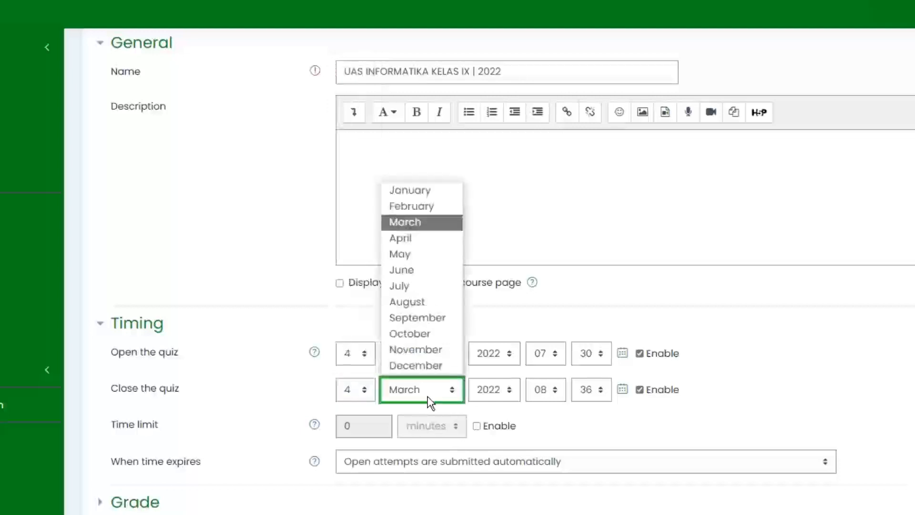
pyautogui.click(422, 241)
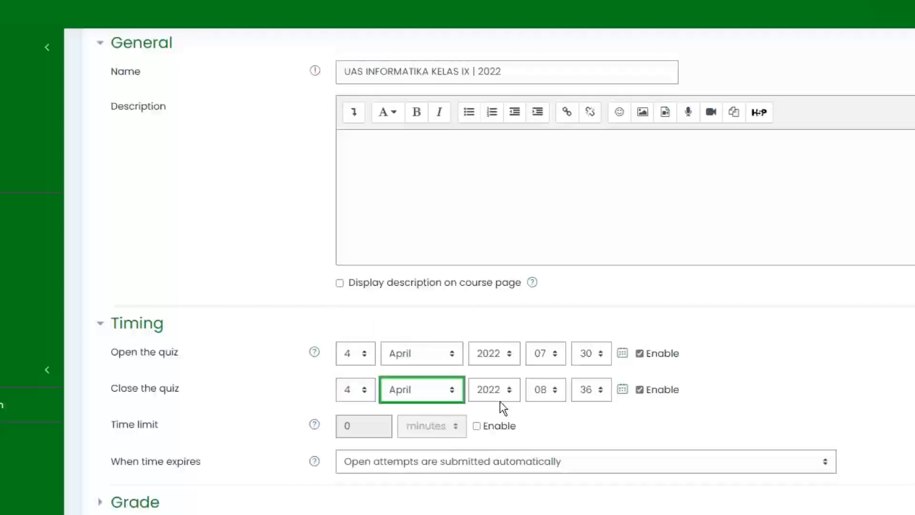
pyautogui.click(549, 393)
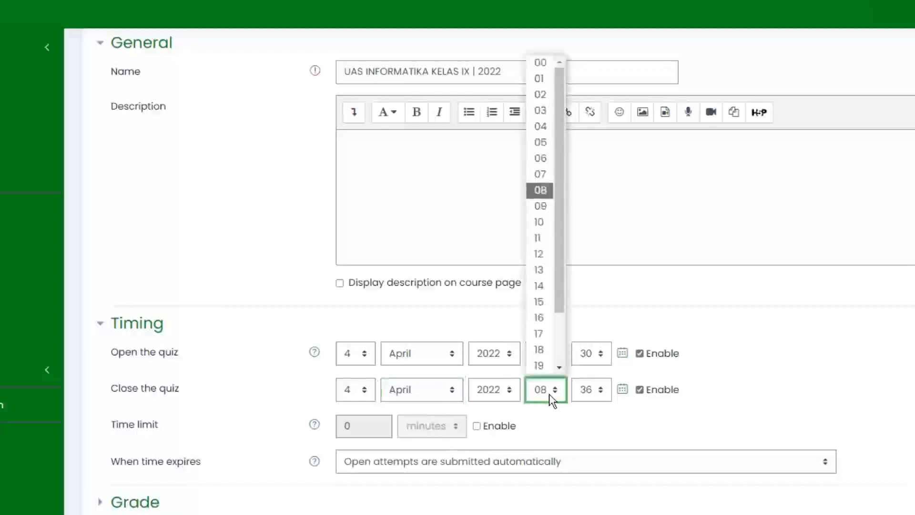
pyautogui.click(541, 208)
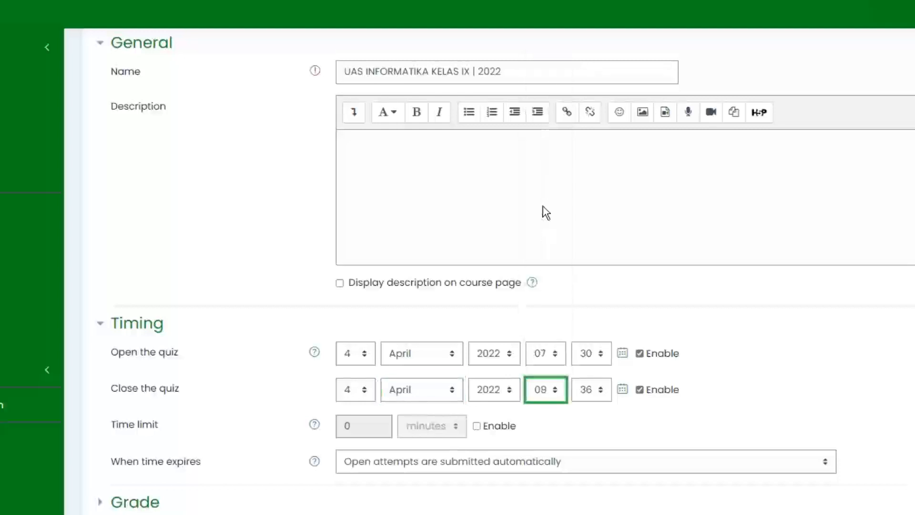
pyautogui.click(592, 392)
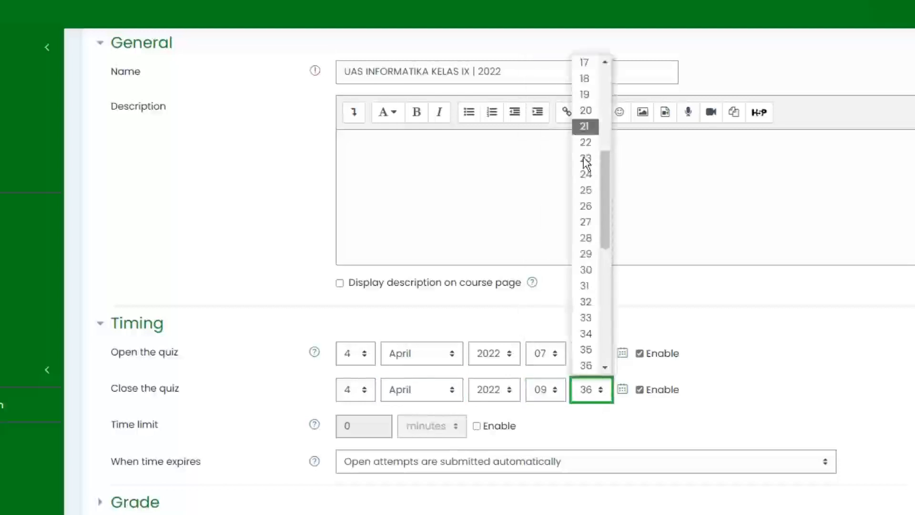
pyautogui.moveTo(606, 229); pyautogui.dragTo(602, 155)
pyautogui.scroll(1, 594, 86)
pyautogui.click(586, 62)
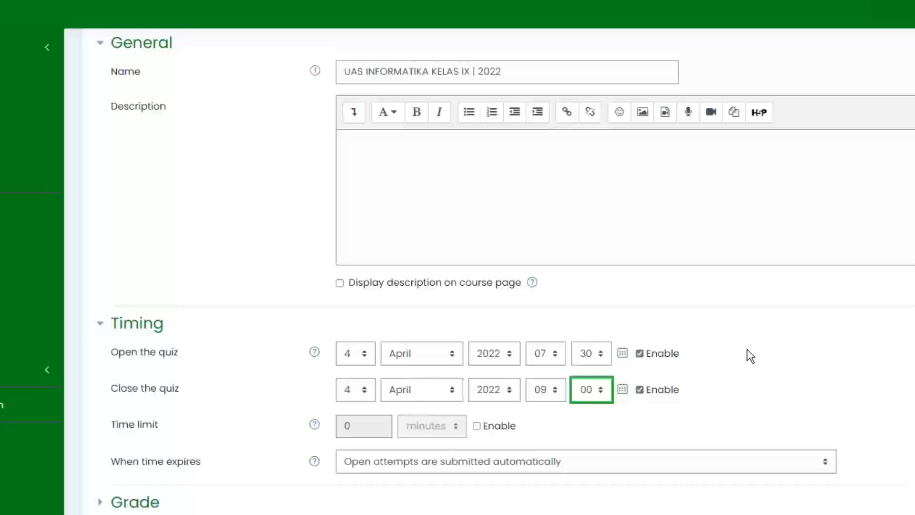
# Step: Enable the quiz's time limit and set it to 90 minutes
pyautogui.scroll(-2, 696, 391)
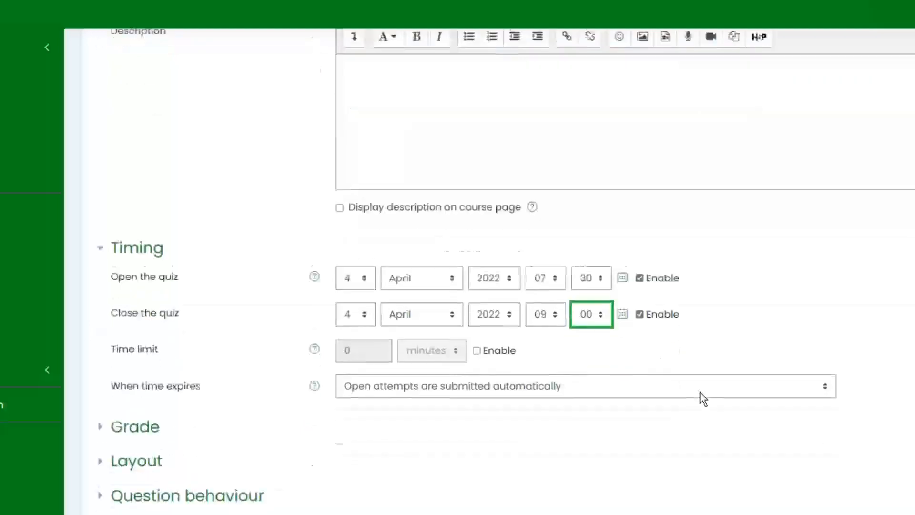
pyautogui.click(477, 340)
pyautogui.click(355, 341)
pyautogui.press('BackSpace')
pyautogui.write('90')
pyautogui.click(600, 330)
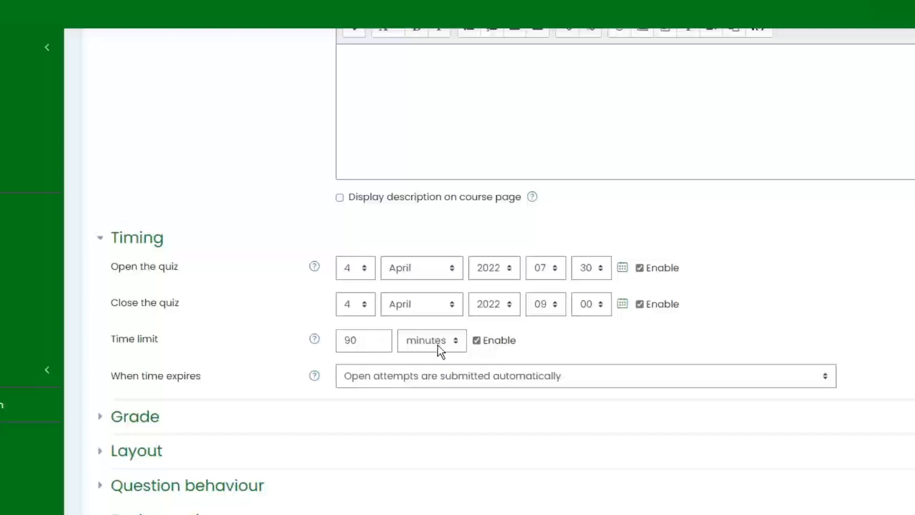
pyautogui.click(418, 343)
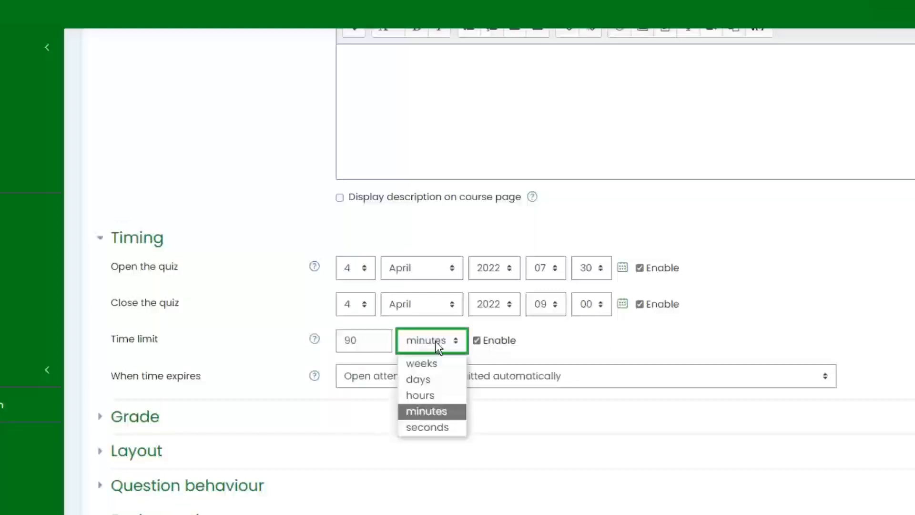
pyautogui.click(435, 341)
pyautogui.click(590, 331)
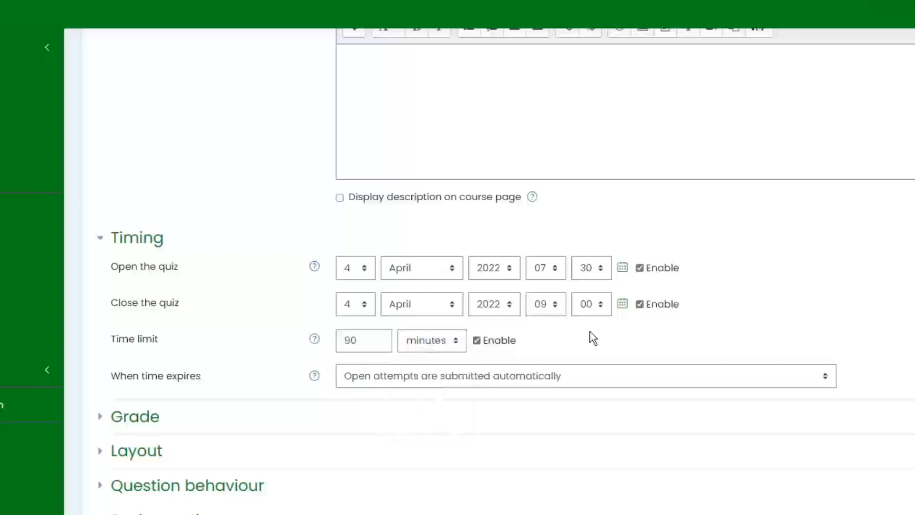
# Step: Set the quiz to submit open attempts automatically when time expires
pyautogui.scroll(-2, 592, 337)
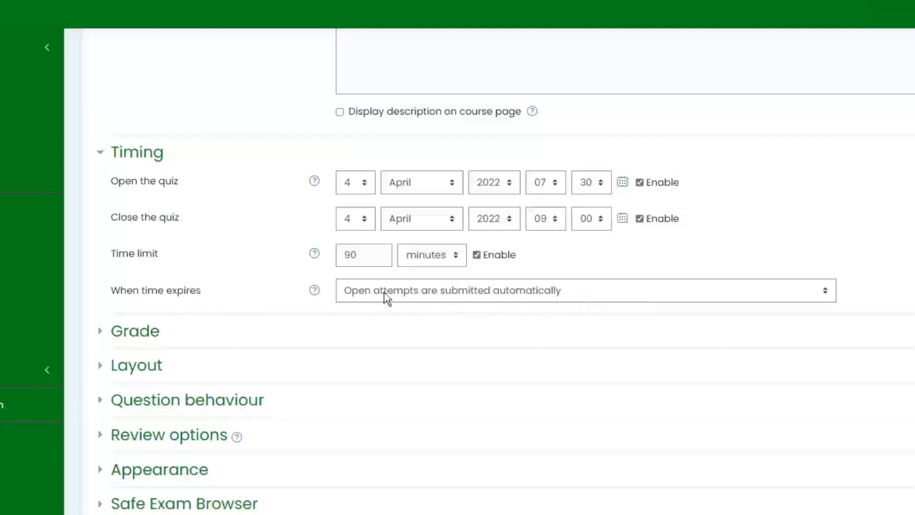
pyautogui.click(458, 291)
pyautogui.click(474, 314)
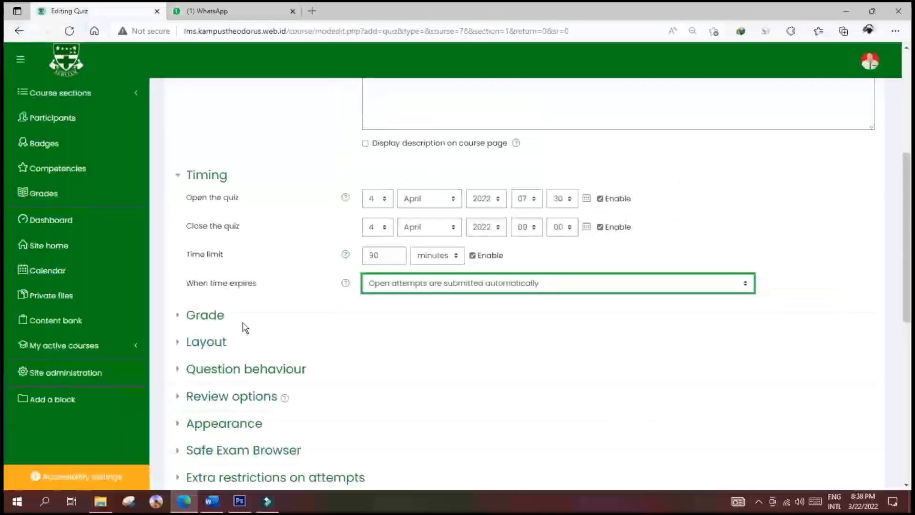
# Step: In the quiz's grade settings, choose the Uncategorised grade category and set the grade to pass to 75
pyautogui.click(213, 319)
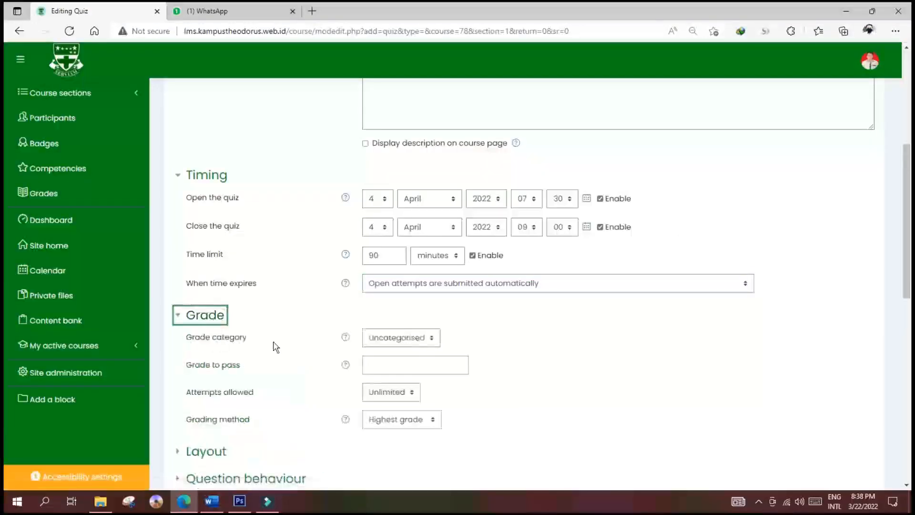
pyautogui.scroll(-1, 381, 286)
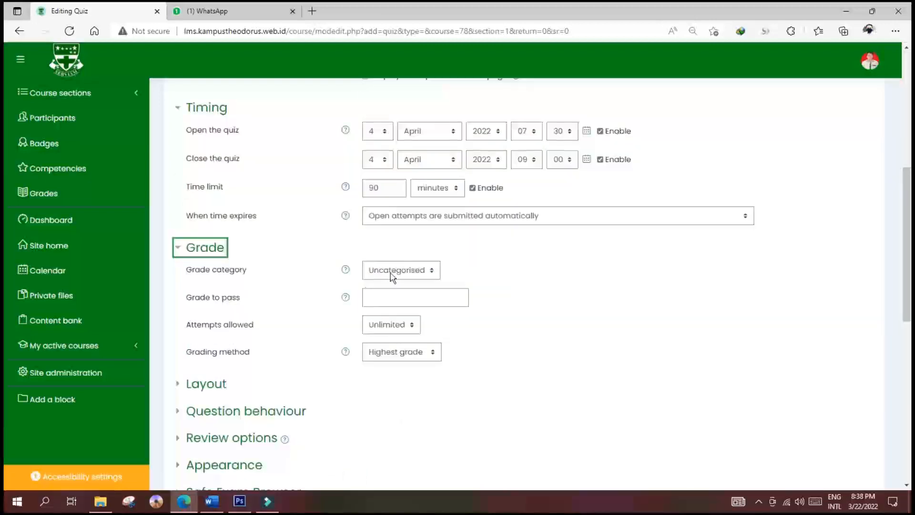
pyautogui.click(391, 276)
pyautogui.click(392, 285)
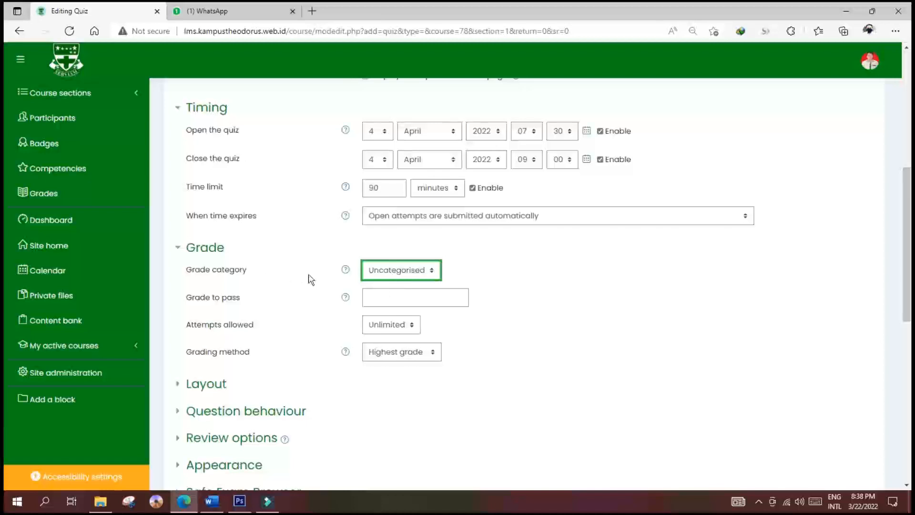
pyautogui.click(374, 300)
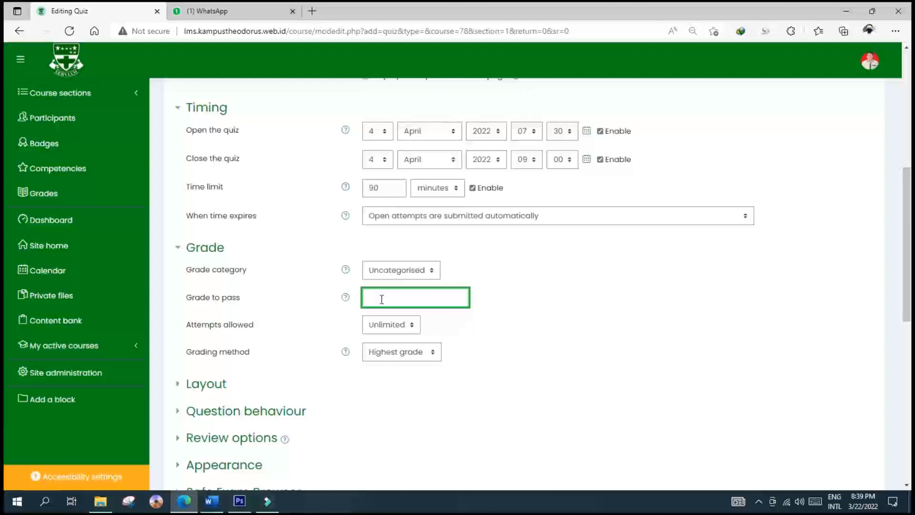
pyautogui.write('75')
pyautogui.click(488, 328)
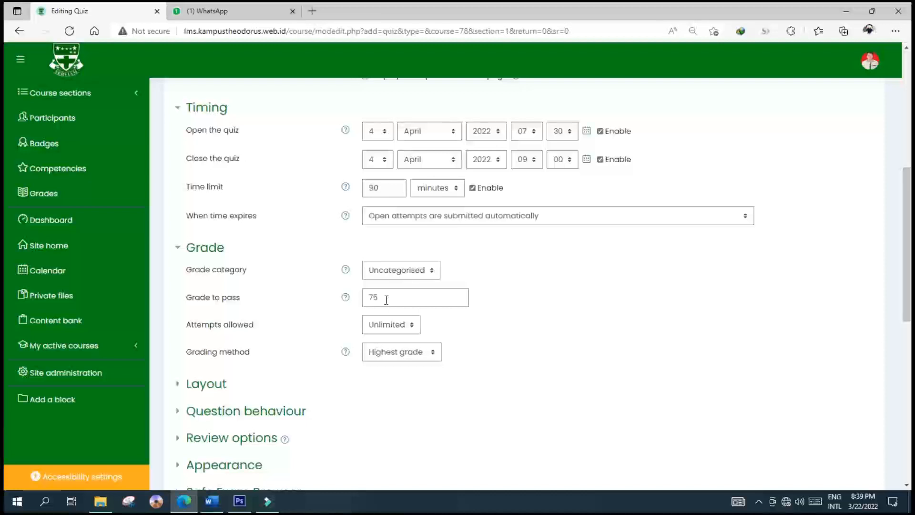
# Step: Limit the quiz's allowed attempts to 1
pyautogui.click(403, 327)
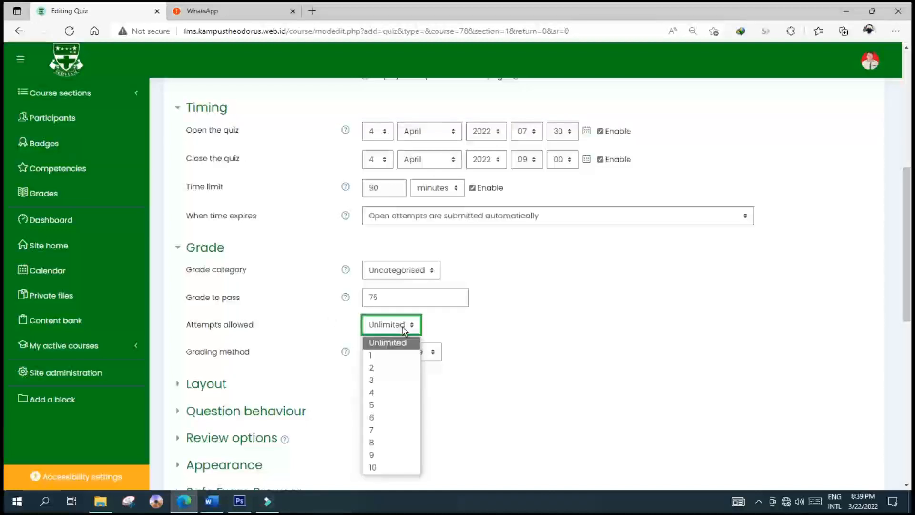
pyautogui.click(399, 355)
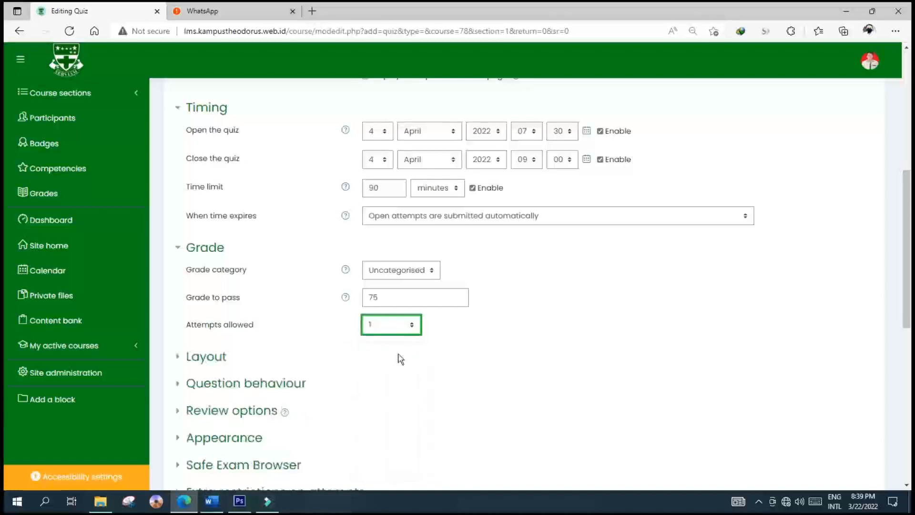
pyautogui.click(447, 326)
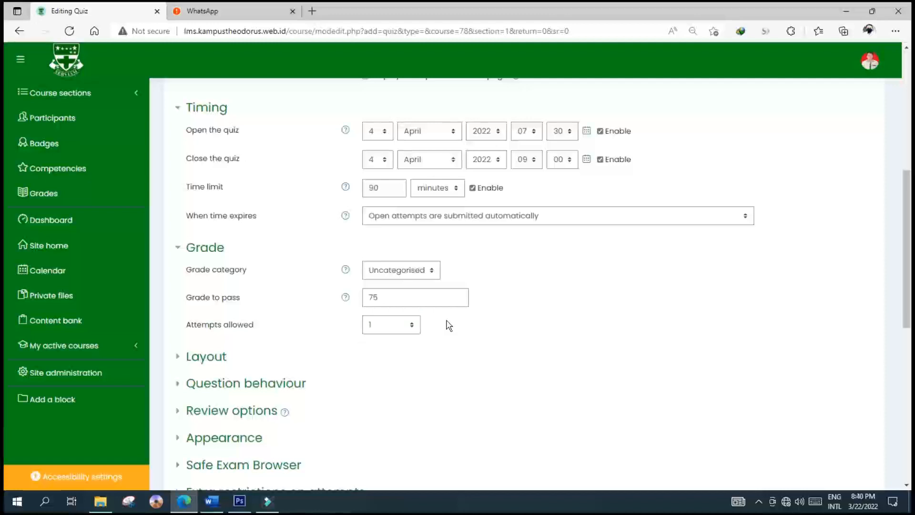
# Step: Set the quiz layout to start a new page for every question
pyautogui.scroll(-3, 448, 326)
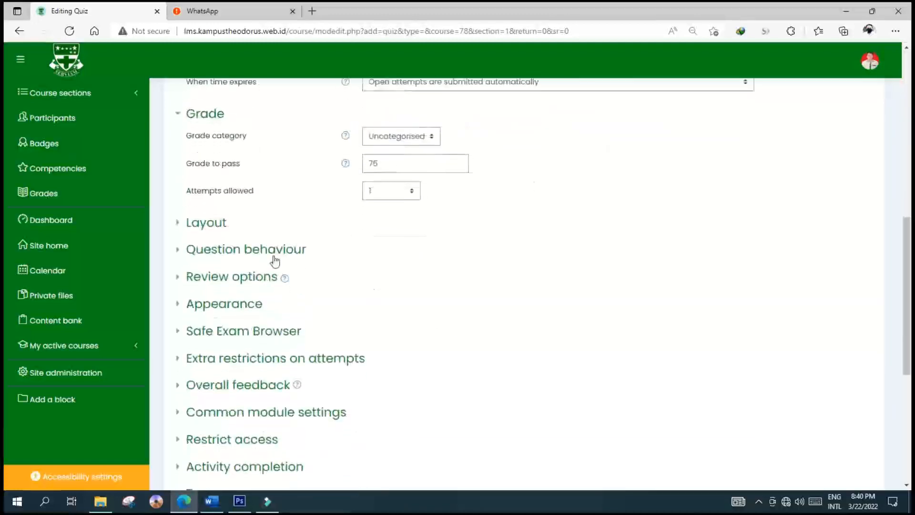
pyautogui.click(214, 231)
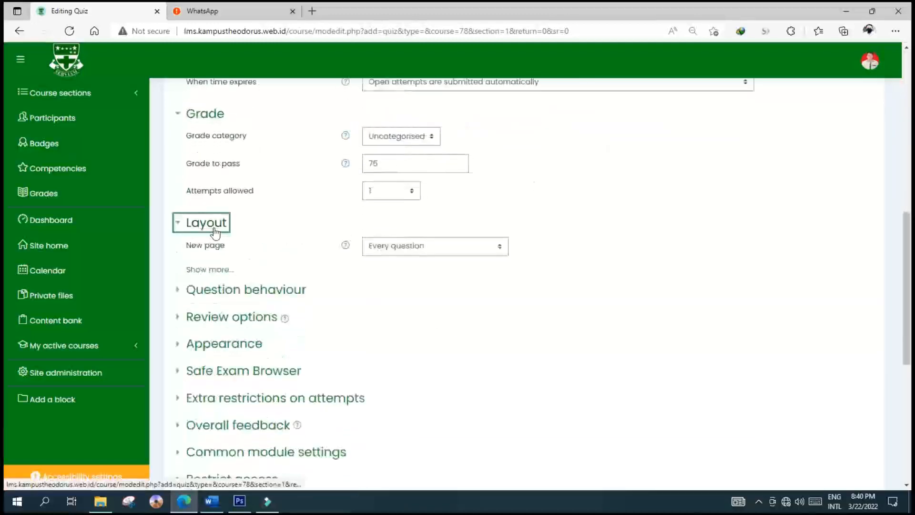
pyautogui.click(402, 255)
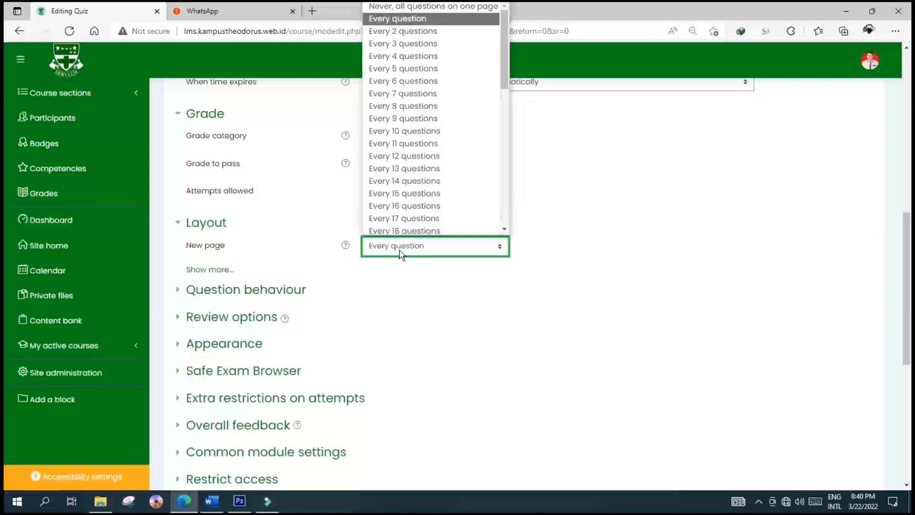
pyautogui.click(401, 255)
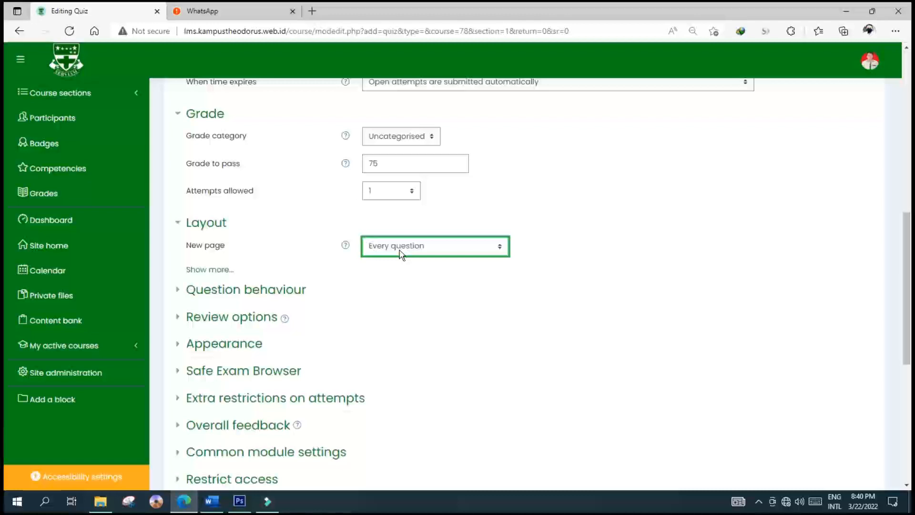
pyautogui.click(401, 254)
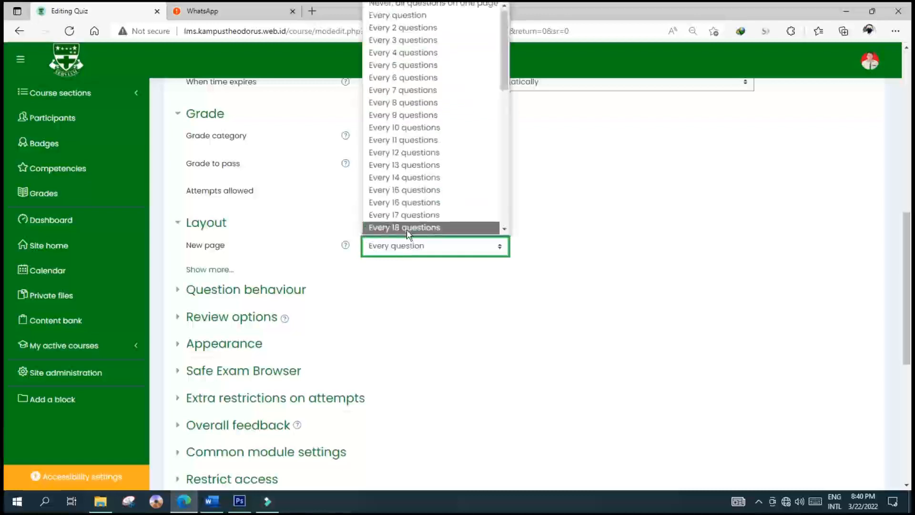
pyautogui.click(435, 22)
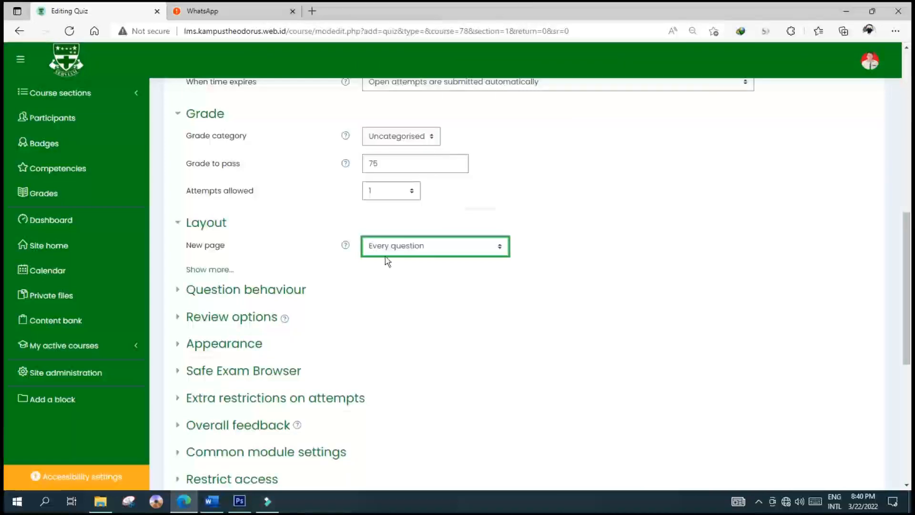
pyautogui.click(373, 279)
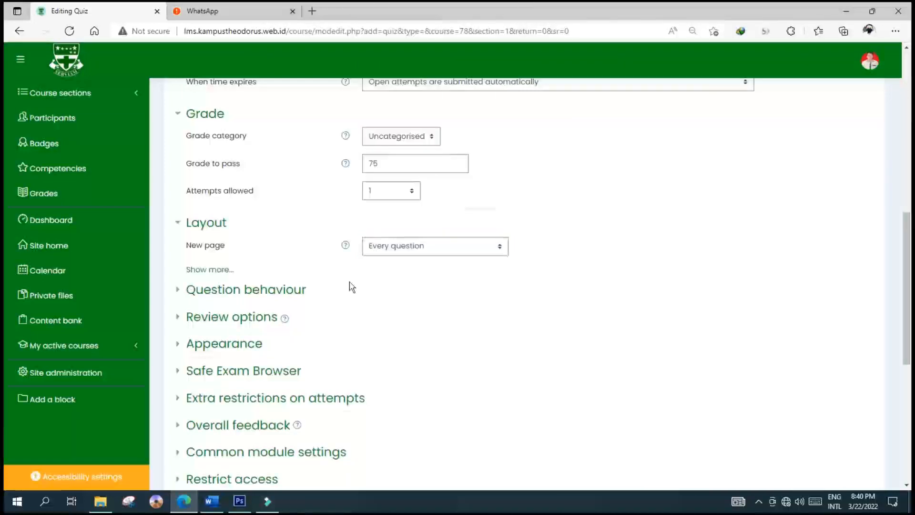
# Step: Check the question behaviour choices for shuffling within questions and for how questions behave
pyautogui.click(292, 290)
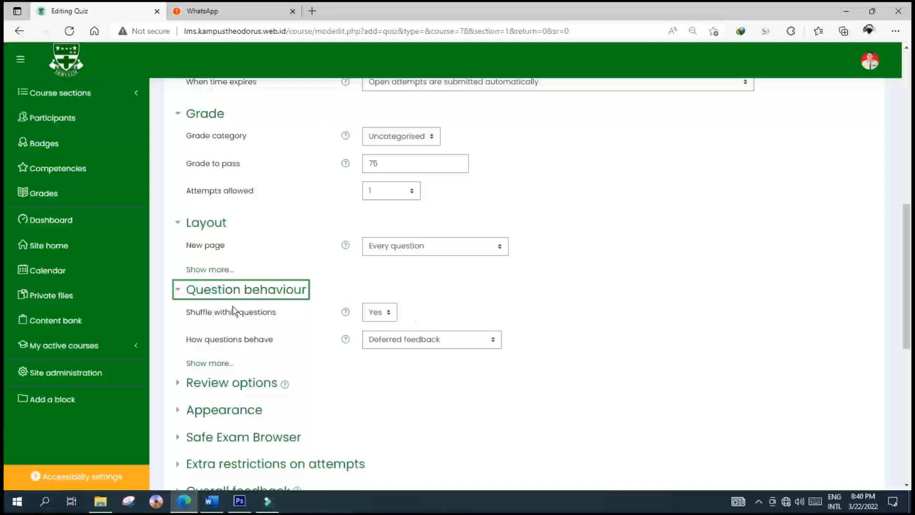
pyautogui.click(377, 317)
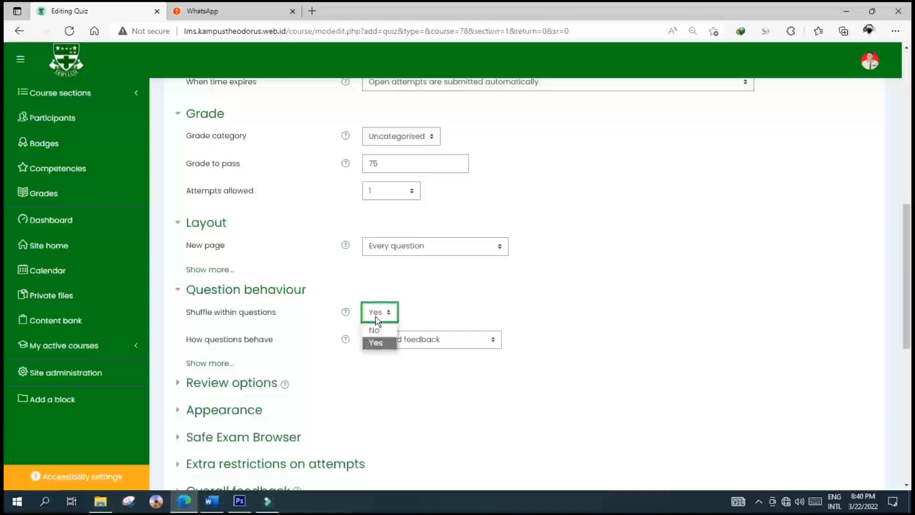
pyautogui.click(377, 318)
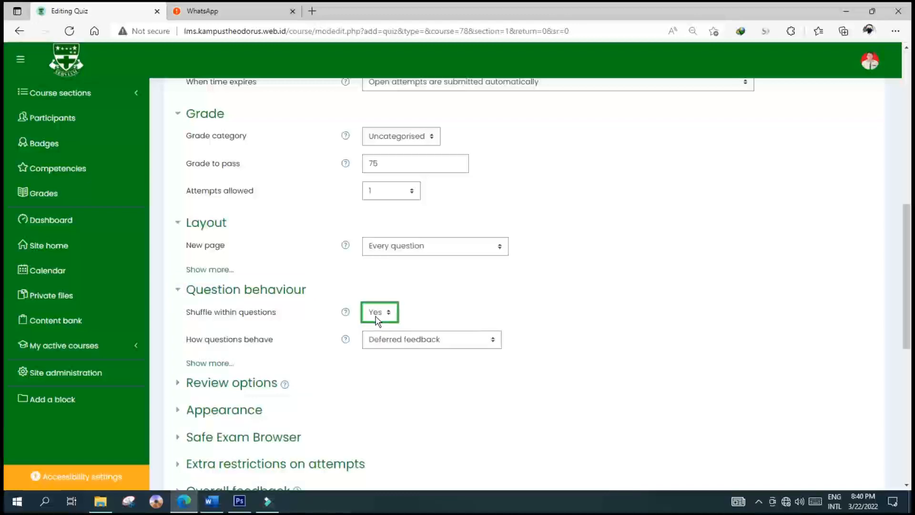
pyautogui.click(412, 347)
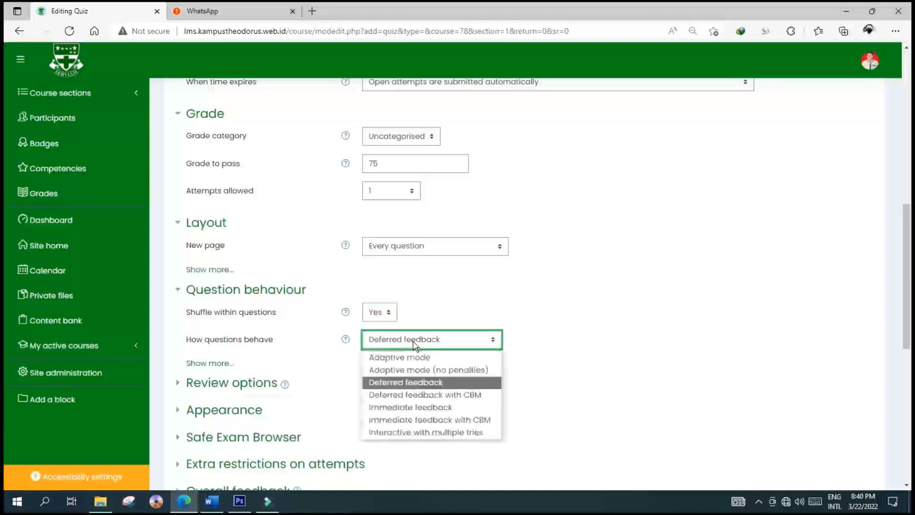
pyautogui.click(414, 344)
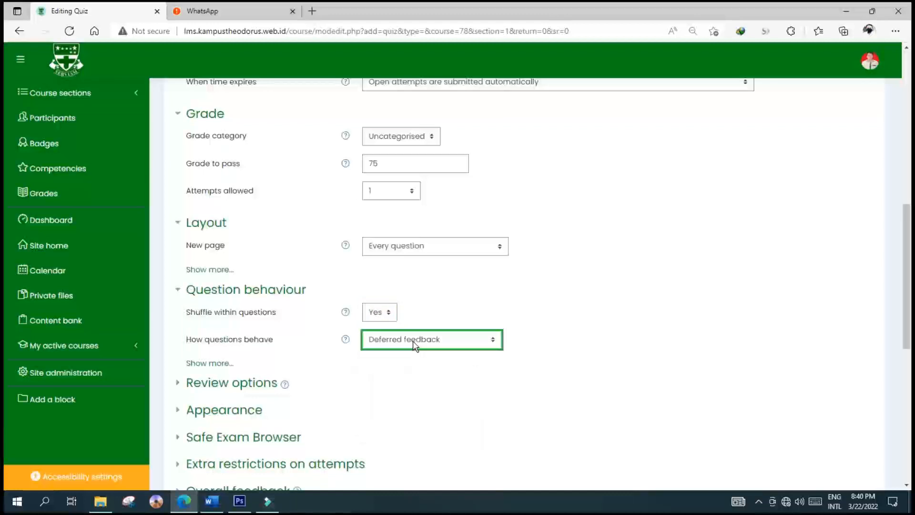
# Step: In the review options, disable The attempt immediately after the attempt, later while the quiz is open, and after it is closed
pyautogui.scroll(-1, 362, 369)
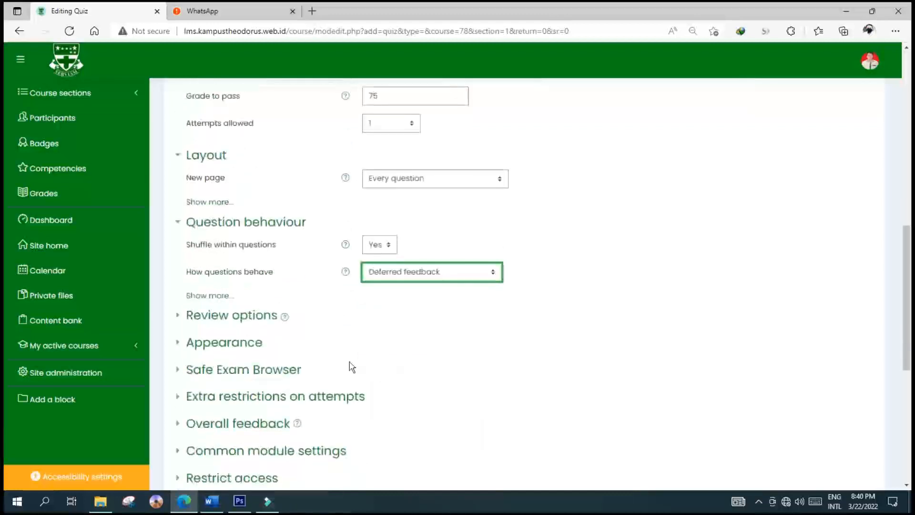
pyautogui.click(265, 319)
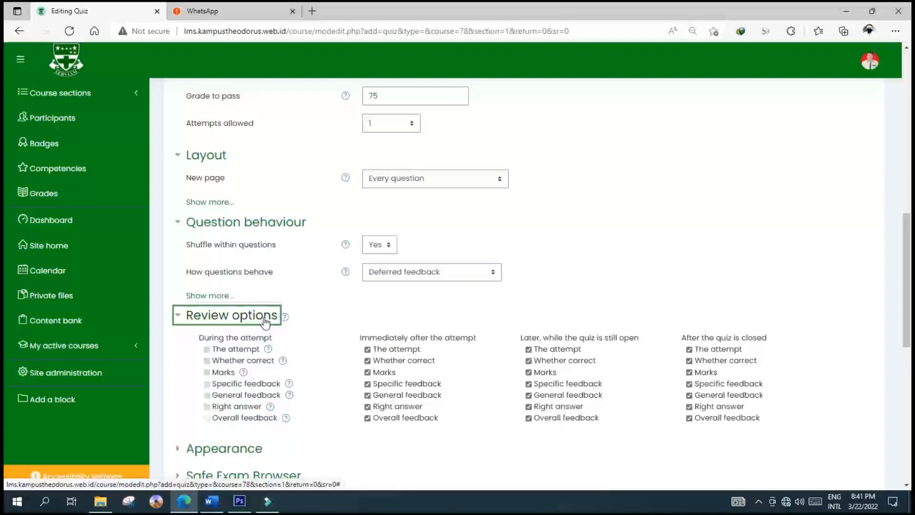
pyautogui.click(368, 349)
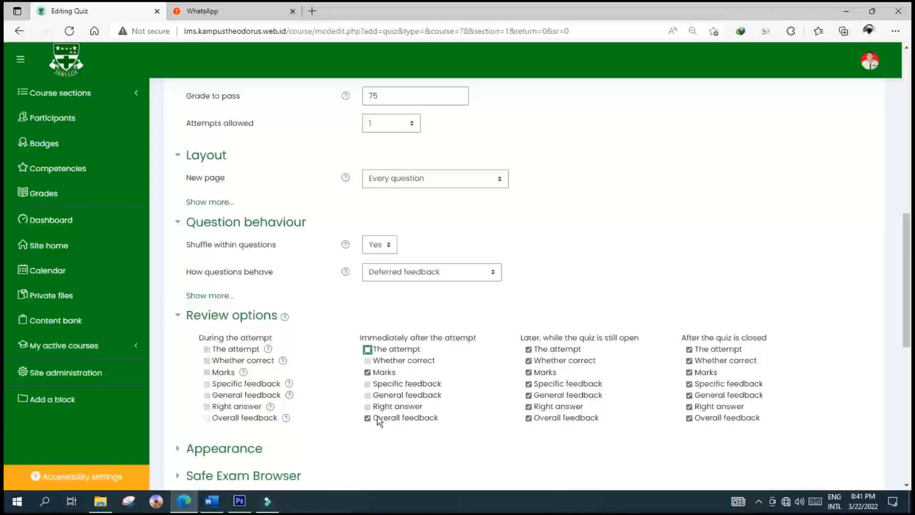
pyautogui.click(528, 349)
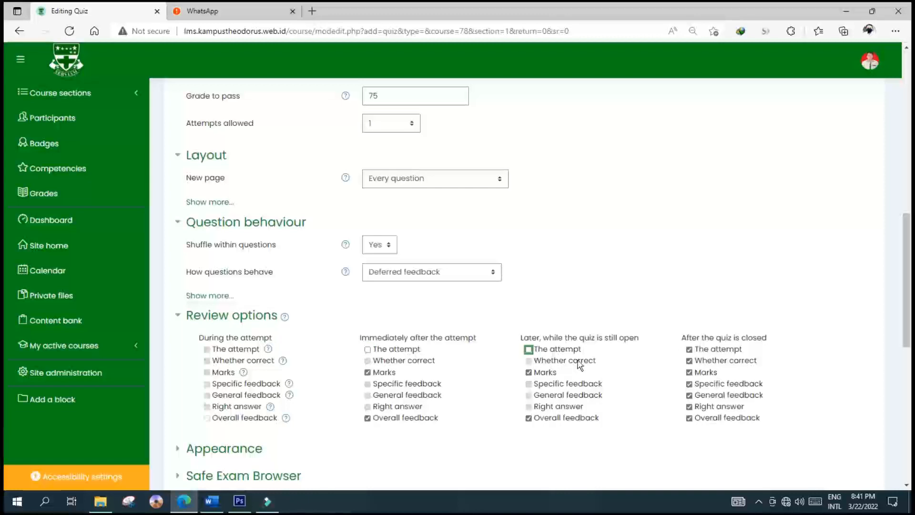
pyautogui.click(689, 349)
# Step: In the appearance settings, keep the user's picture as Small image and set the decimal places in grades to 0
pyautogui.scroll(-3, 651, 383)
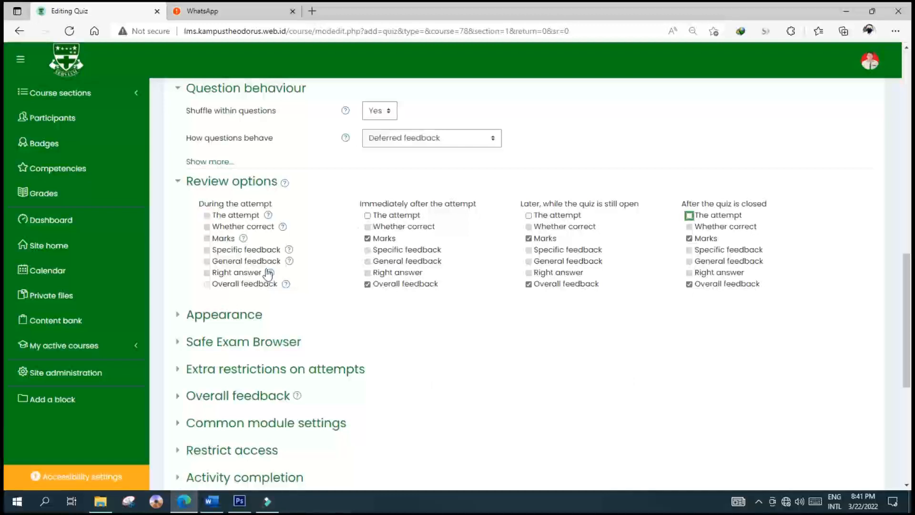
pyautogui.click(230, 316)
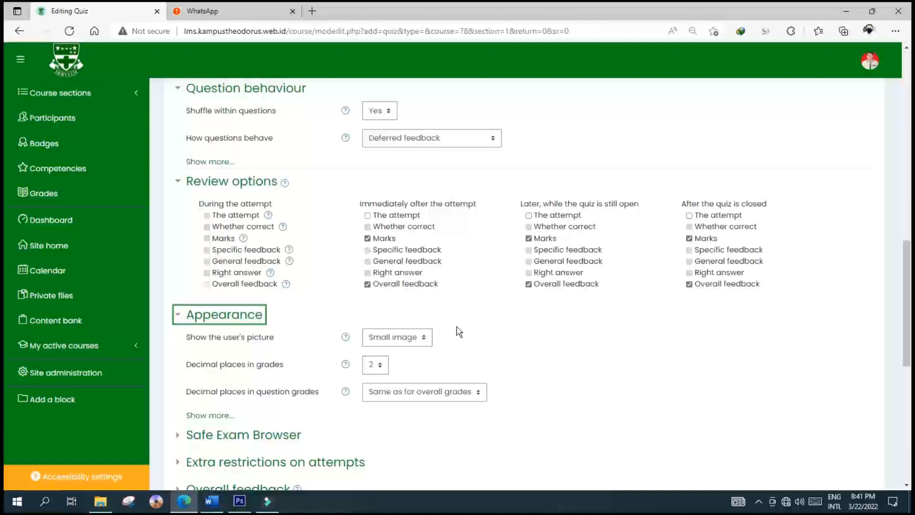
pyautogui.click(413, 339)
pyautogui.click(413, 339)
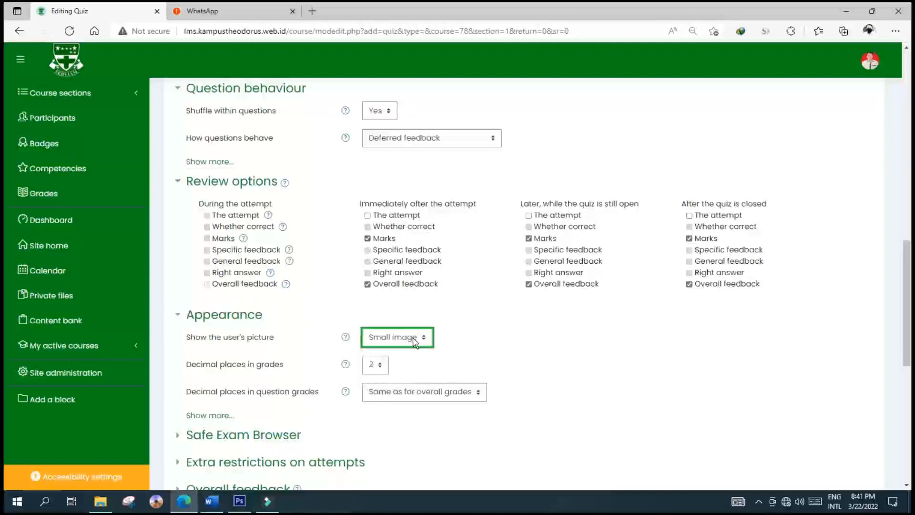
pyautogui.scroll(-2, 521, 343)
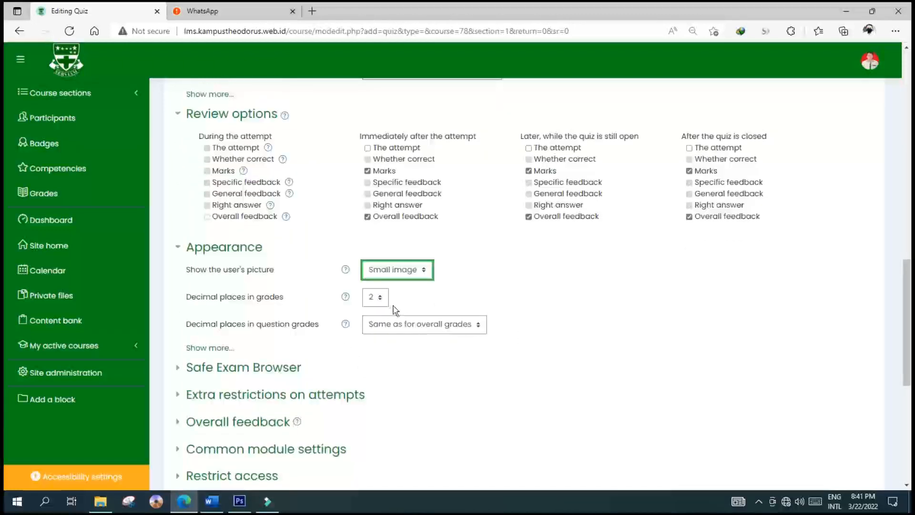
pyautogui.click(375, 297)
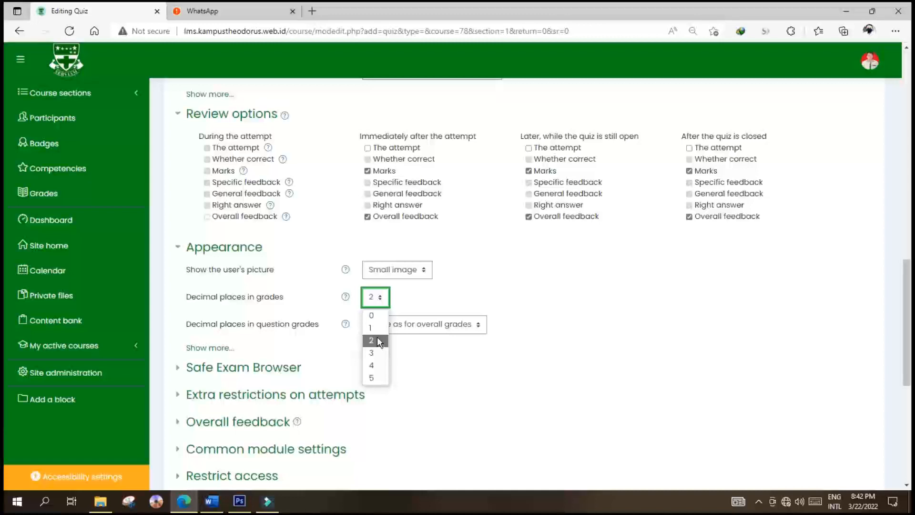
pyautogui.click(381, 316)
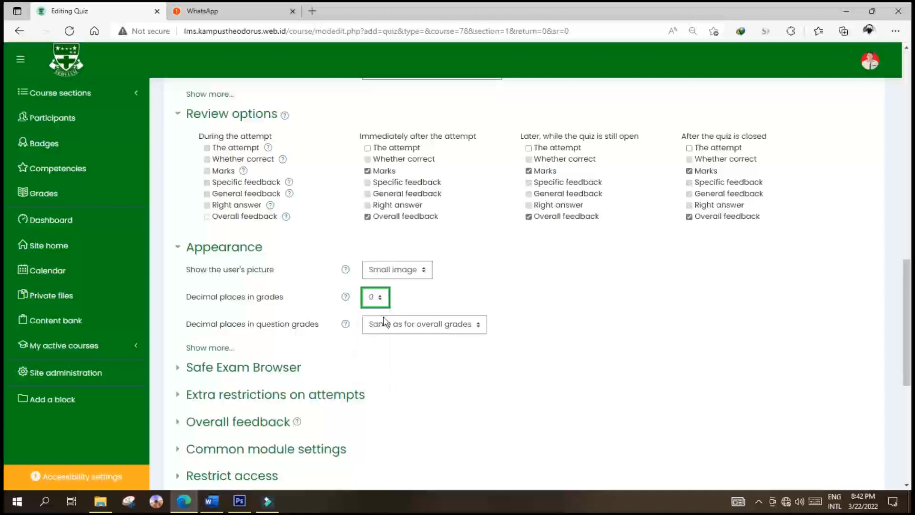
pyautogui.click(525, 297)
# Step: Expand the extra restrictions on attempts and look at the password requirement for the quiz
pyautogui.scroll(-3, 525, 298)
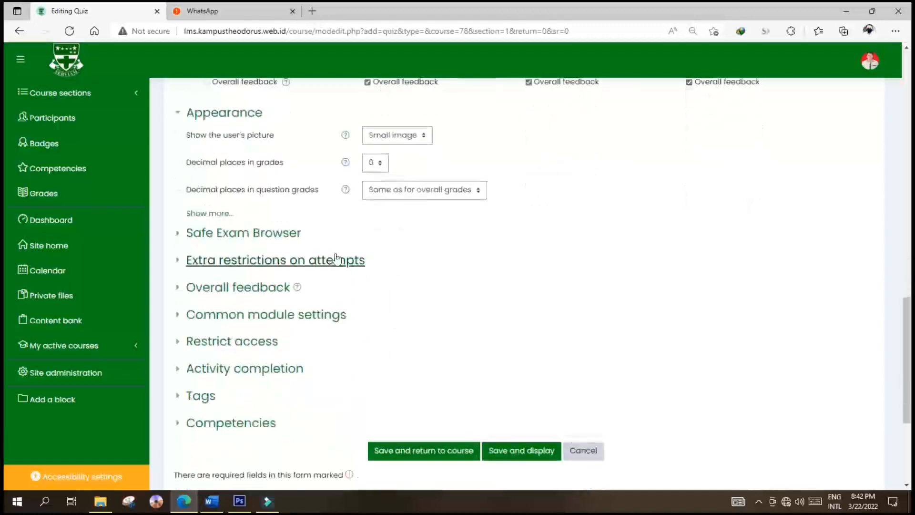
pyautogui.click(276, 265)
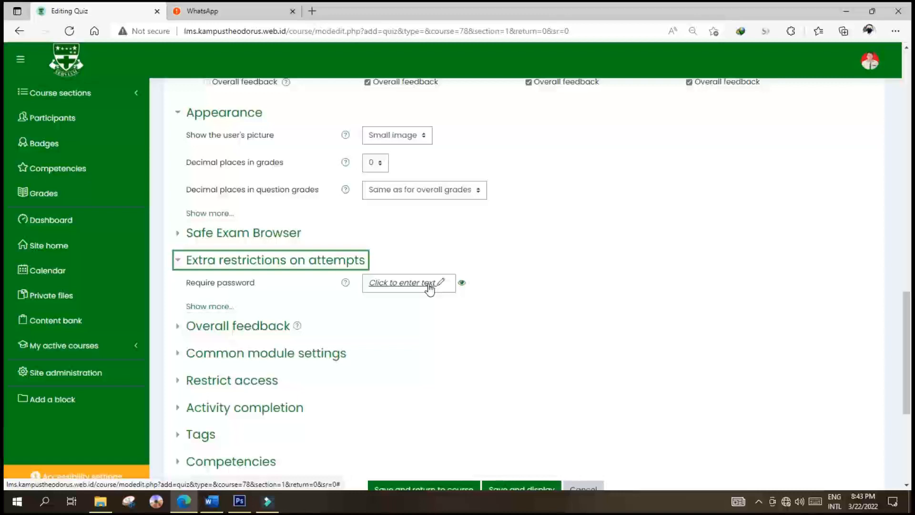
pyautogui.scroll(-2, 317, 327)
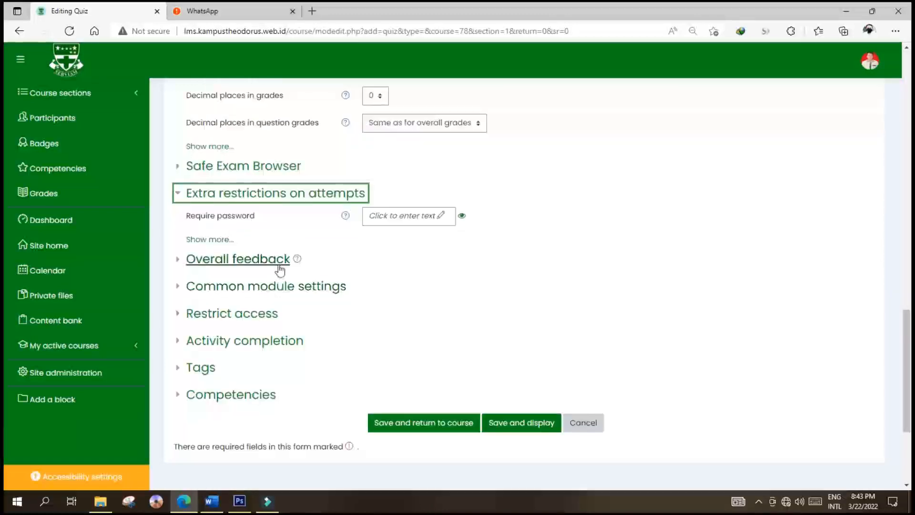
# Step: Expand the overall feedback and common module settings of the quiz and look over their options
pyautogui.click(279, 268)
pyautogui.scroll(-5, 313, 296)
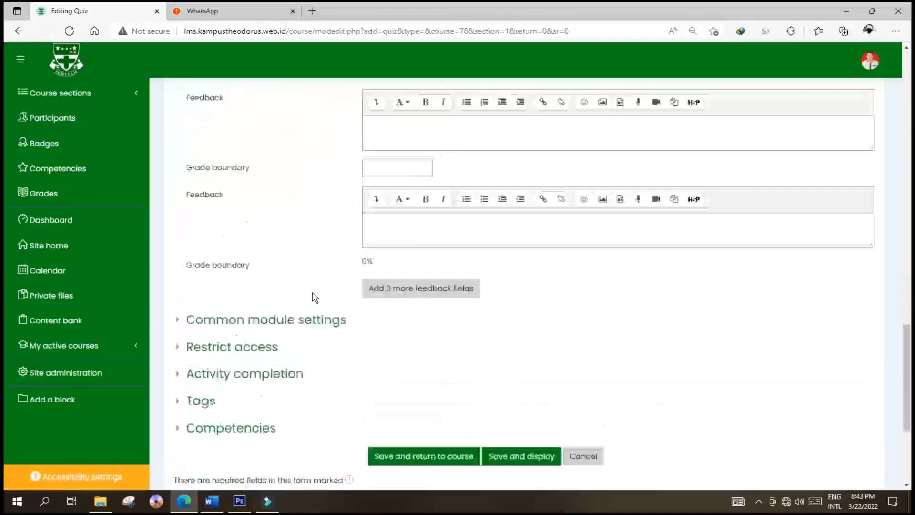
pyautogui.scroll(-1, 313, 296)
pyautogui.click(293, 270)
pyautogui.scroll(-1, 300, 290)
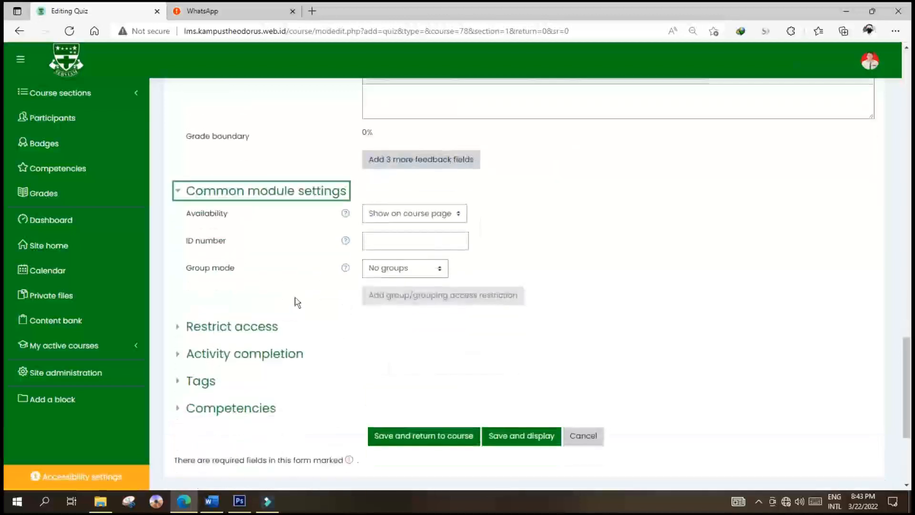
# Step: Set completion tracking to Show activity as complete when conditions are met, and require students to receive a grade and a passing grade
pyautogui.click(271, 353)
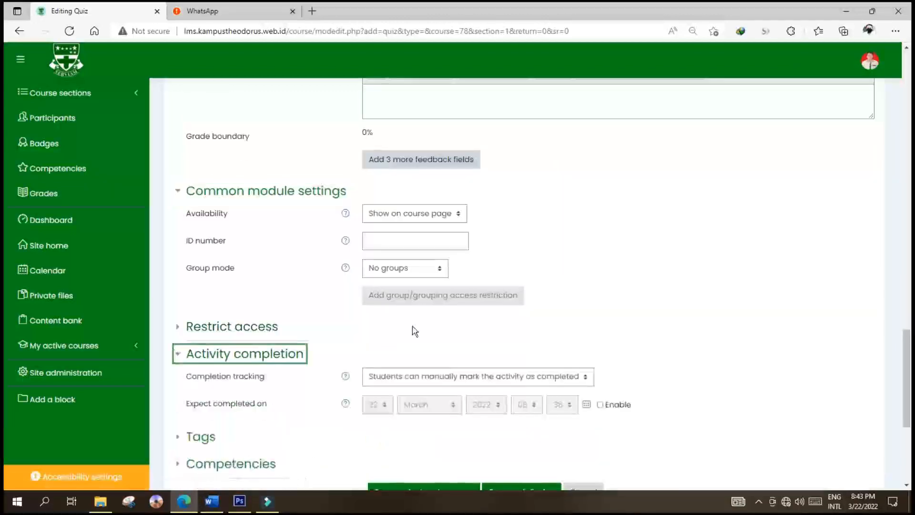
pyautogui.scroll(-2, 415, 331)
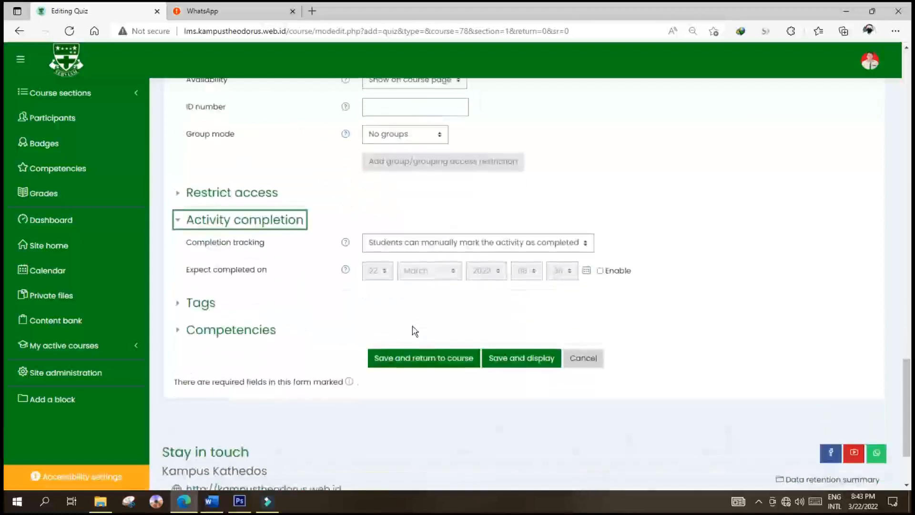
pyautogui.click(454, 247)
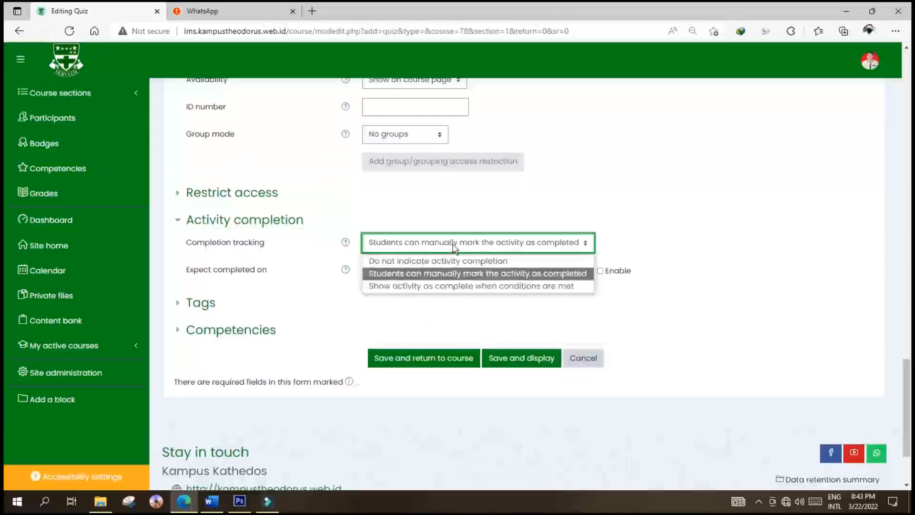
pyautogui.click(442, 286)
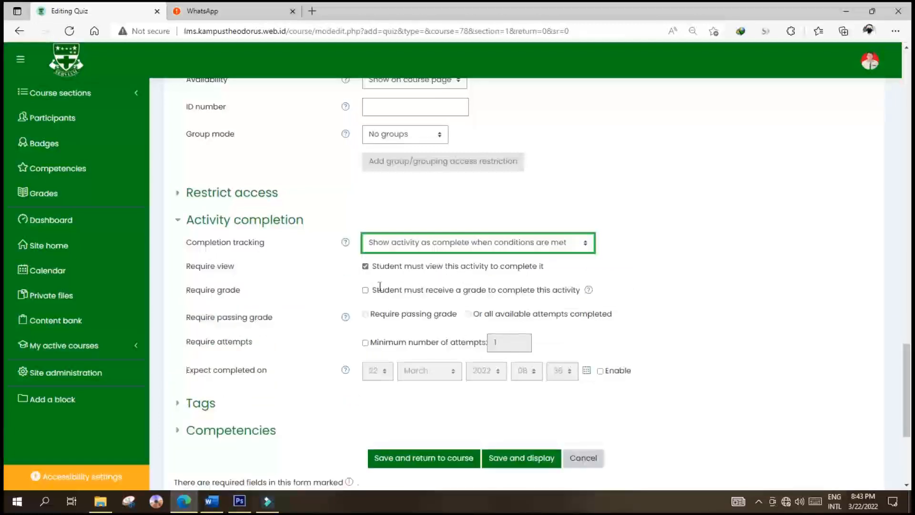
pyautogui.click(365, 290)
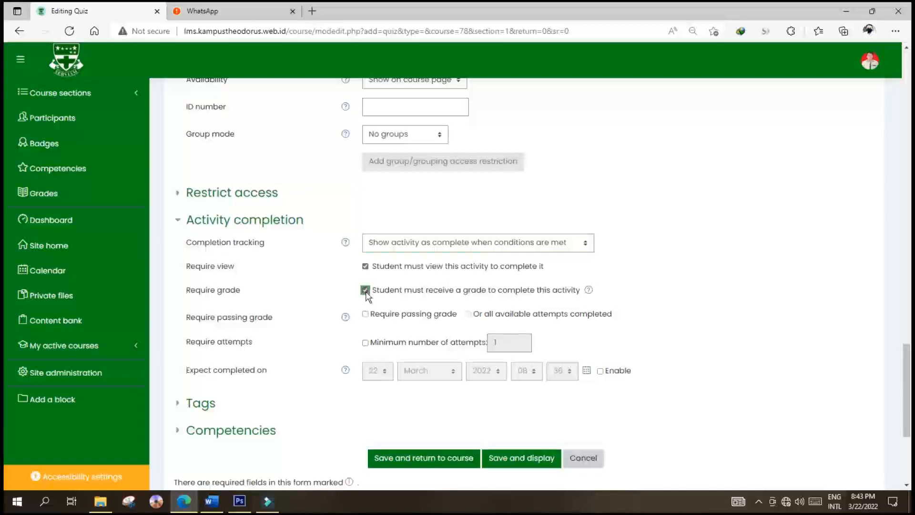
pyautogui.click(365, 314)
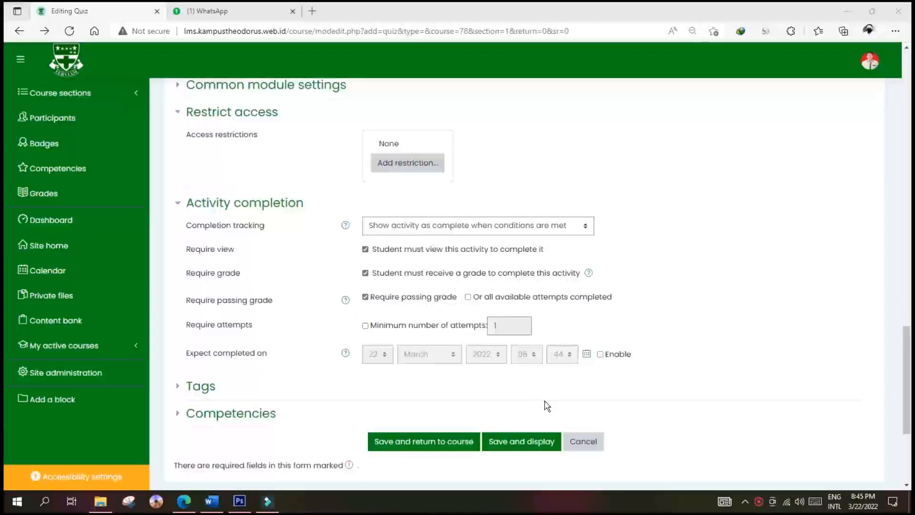
# Step: Save and display the quiz, and open it for editing its questions
pyautogui.click(525, 445)
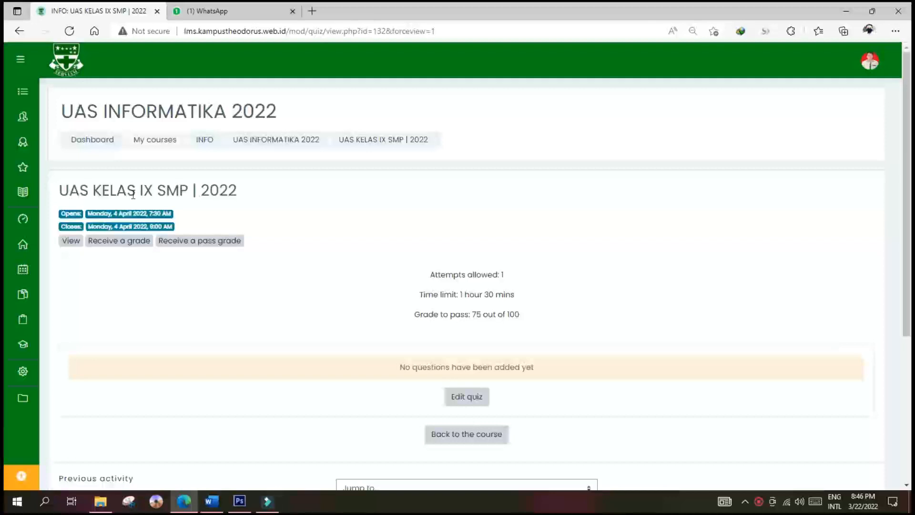
pyautogui.scroll(-1, 406, 310)
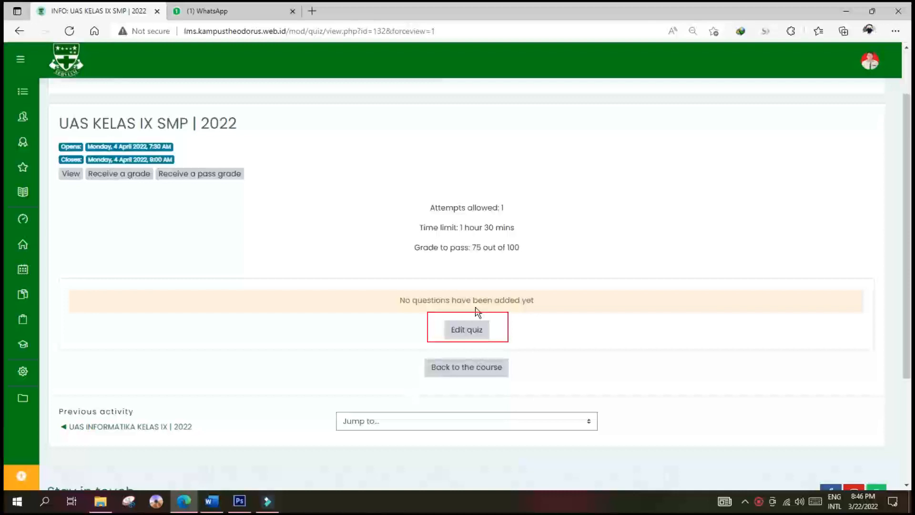
pyautogui.click(468, 336)
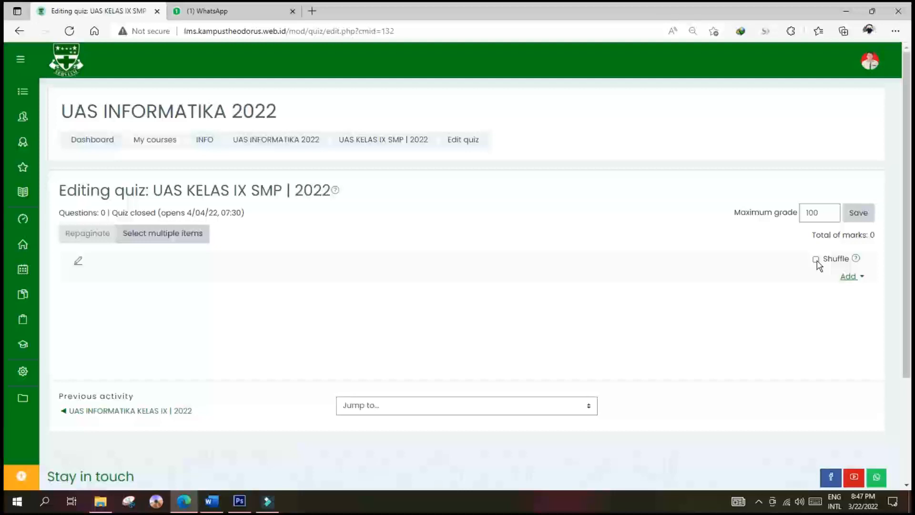
# Step: Look through the available question types and add a new Multiple choice question to the quiz
pyautogui.click(849, 277)
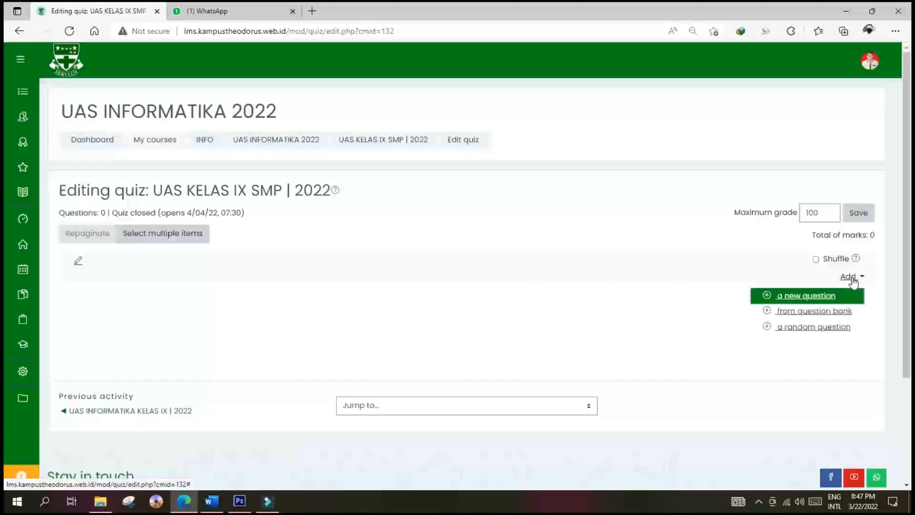
pyautogui.click(796, 296)
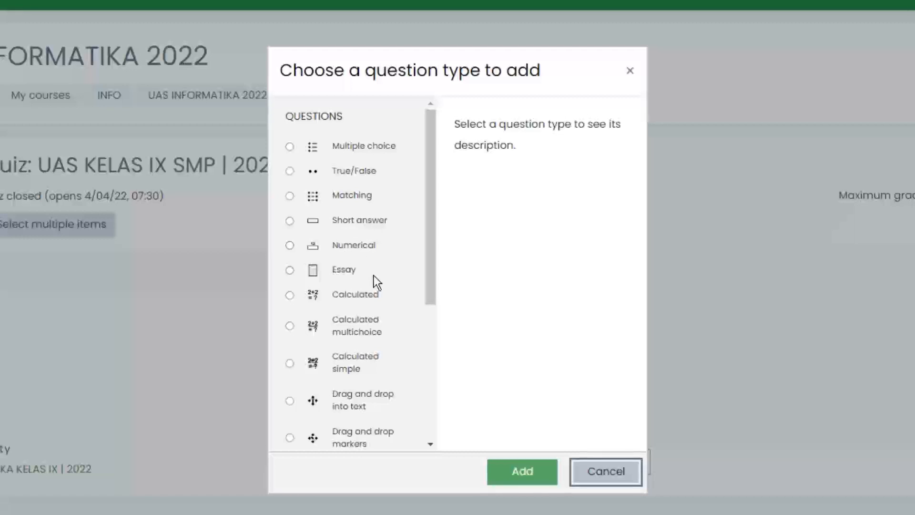
pyautogui.scroll(-1, 374, 281)
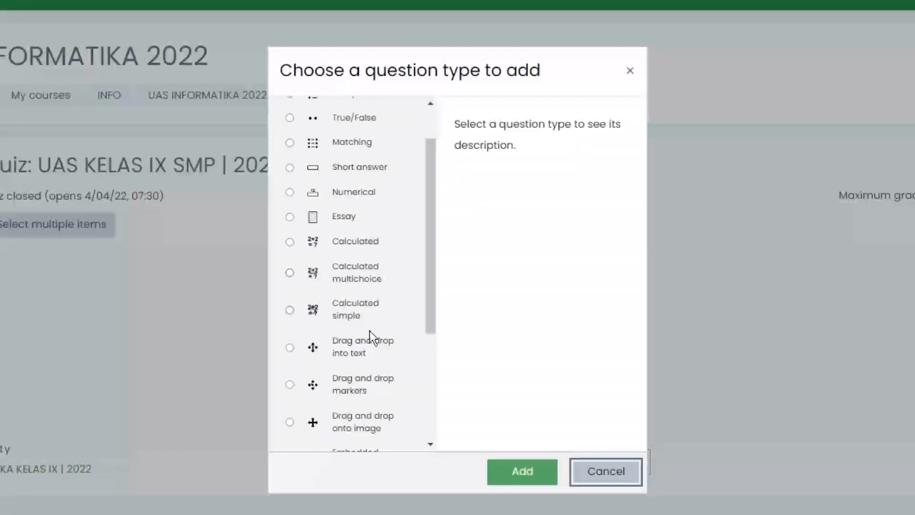
pyautogui.scroll(-4, 362, 366)
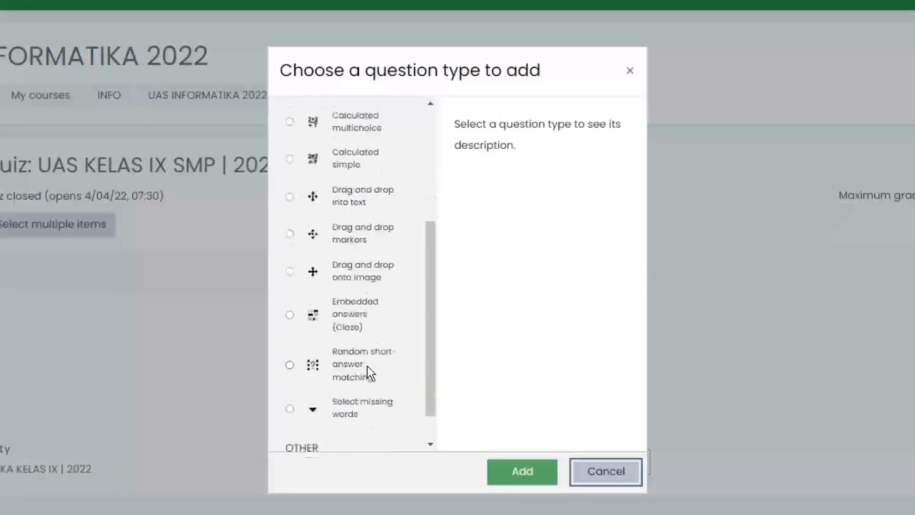
pyautogui.scroll(5, 367, 367)
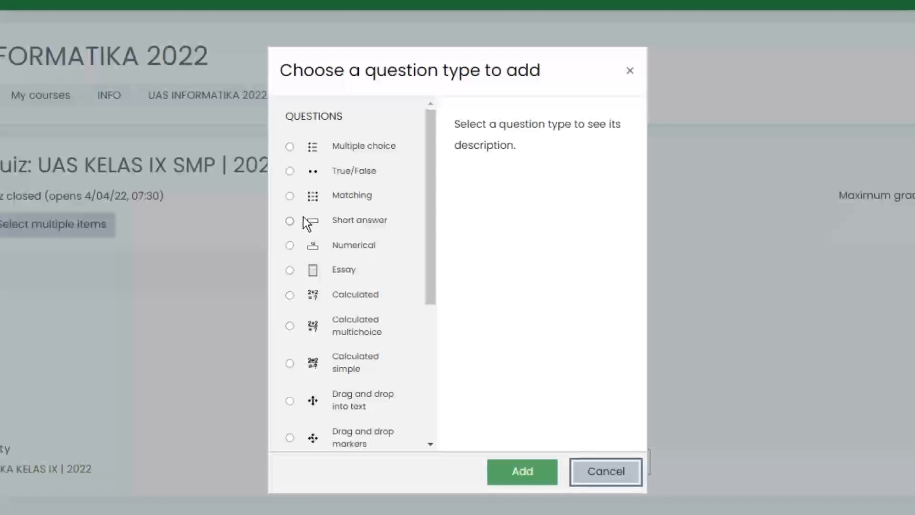
pyautogui.click(289, 146)
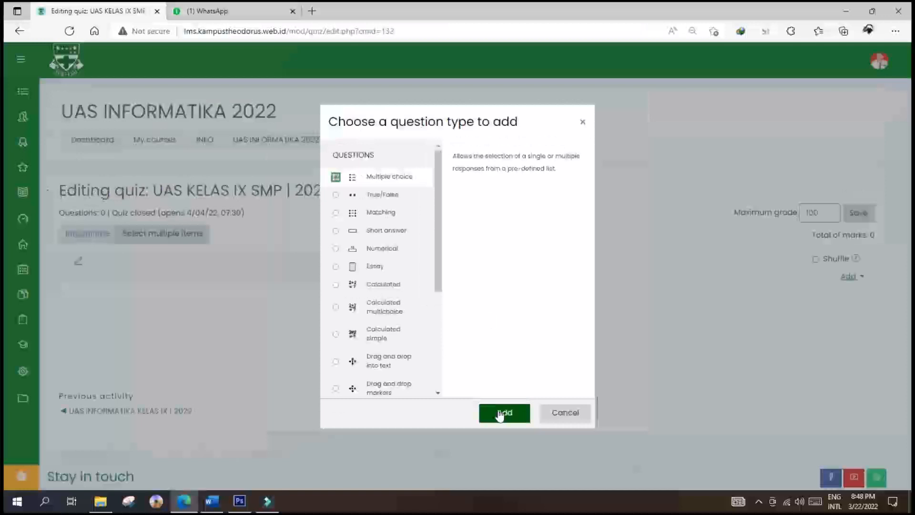
pyautogui.click(500, 413)
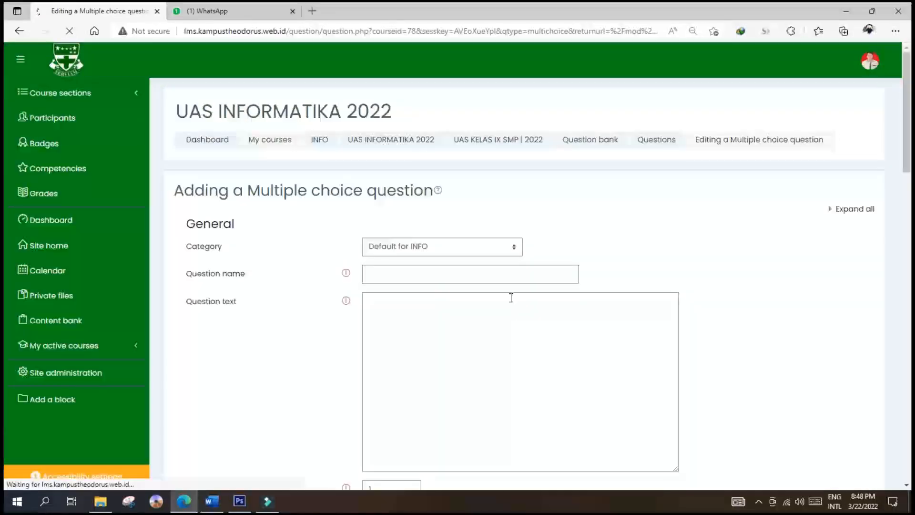
# Step: Enter 1 as the question name and place the cursor in the question text
pyautogui.click(448, 273)
pyautogui.write('1')
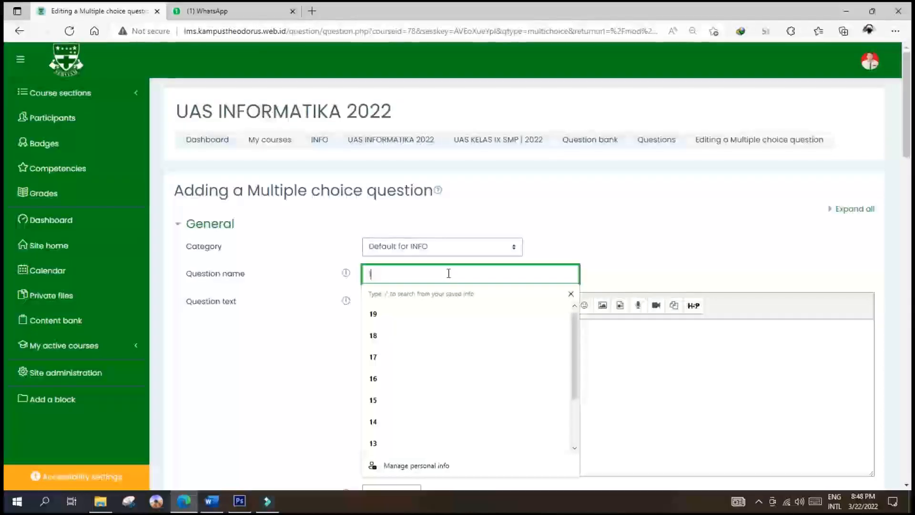
pyautogui.click(327, 354)
pyautogui.click(402, 333)
pyautogui.scroll(-1, 403, 334)
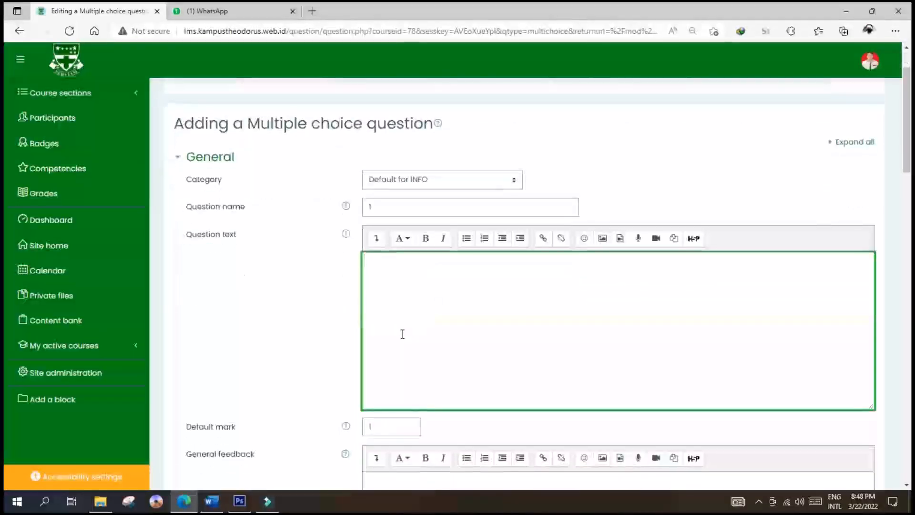
# Step: Switch to the Word document SOAL SEM 2 KELAS 9 and copy the text of question 1 without its answer options
pyautogui.moveTo(211, 501)
pyautogui.click(216, 472)
pyautogui.scroll(15, 255, 406)
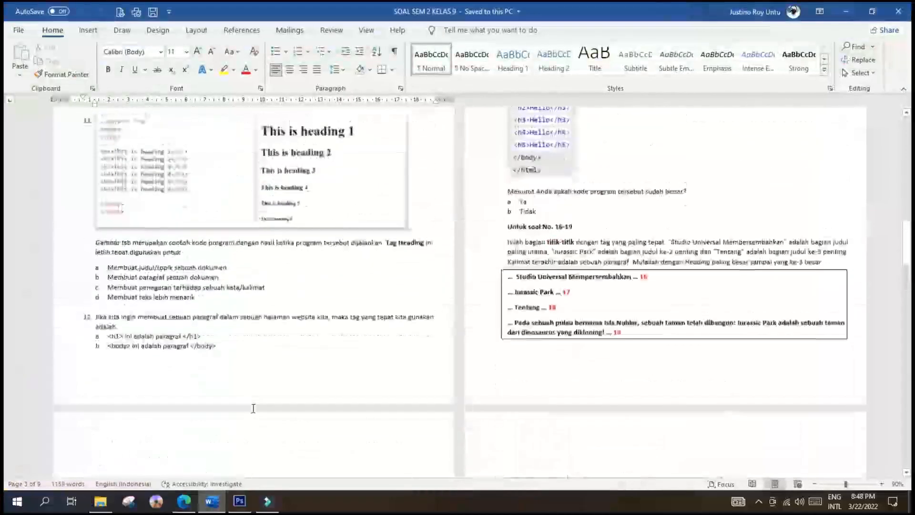
pyautogui.scroll(5, 756, 291)
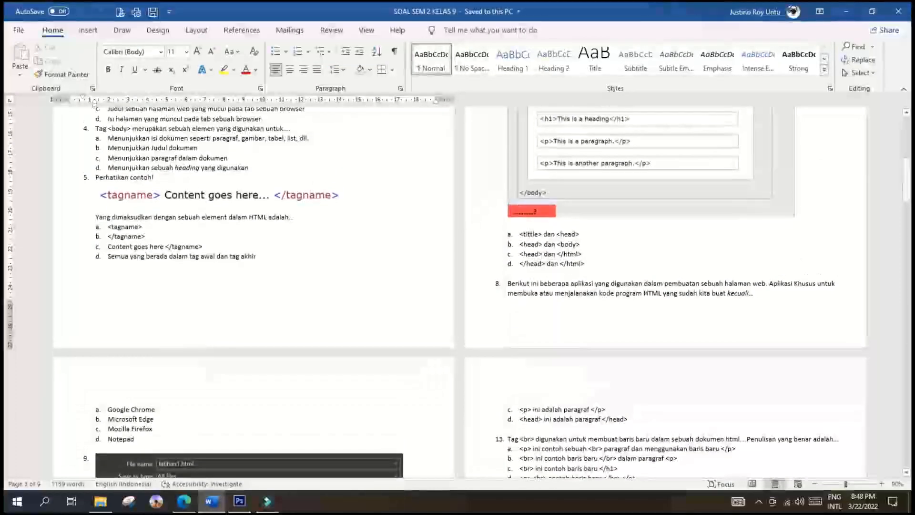
pyautogui.moveTo(907, 181); pyautogui.dragTo(907, 143)
pyautogui.scroll(3, 327, 334)
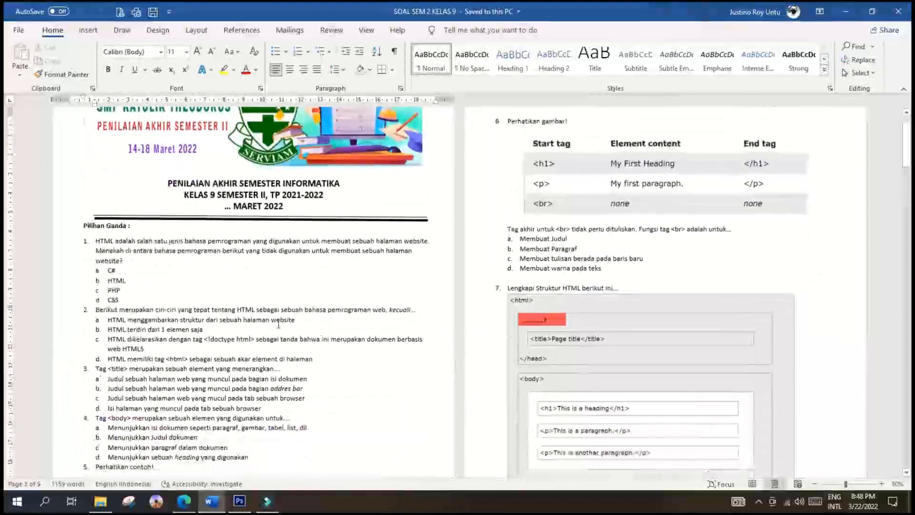
pyautogui.scroll(-1, 344, 323)
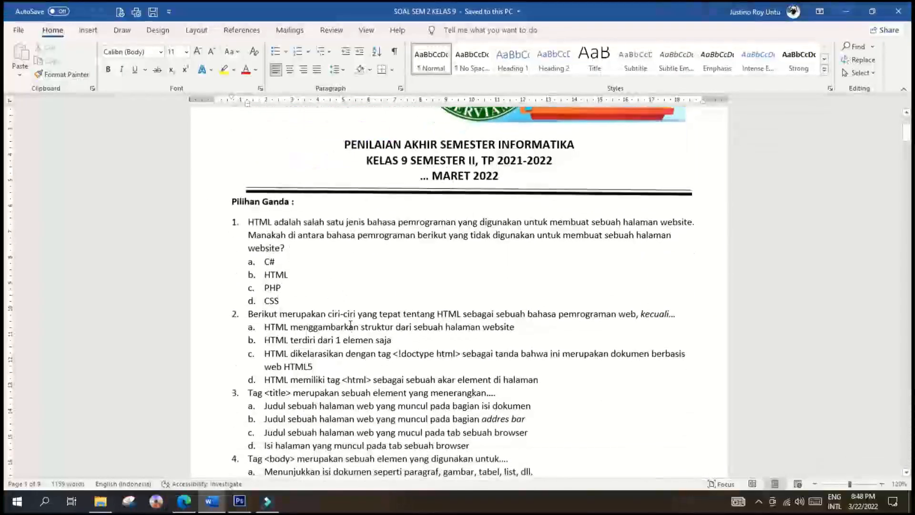
pyautogui.moveTo(263, 222); pyautogui.dragTo(295, 242)
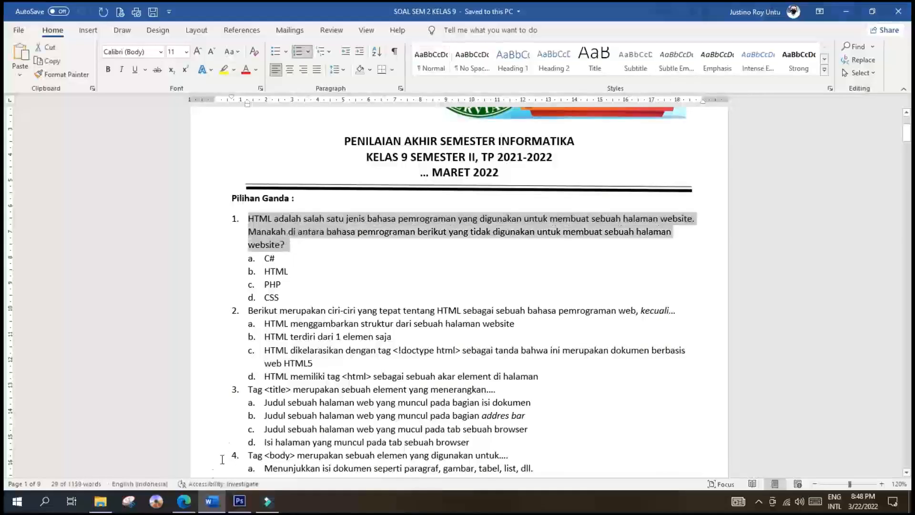
# Step: Return to the Moodle question form, paste the copied question into the question text, and remove its leading number
pyautogui.click(184, 500)
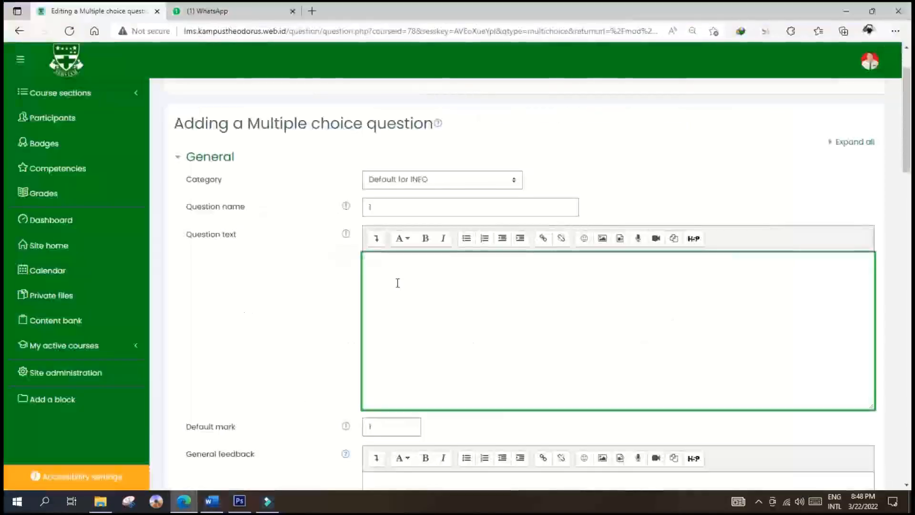
pyautogui.write('1. HTML adalah salah satu jenis bahasa pemrograman yang digunakan untuk membuat sebuah halaman website. Manakah di antara bahasa pemrograman berikut yang tidak digunakan untuk membuat sebuah halaman website?')
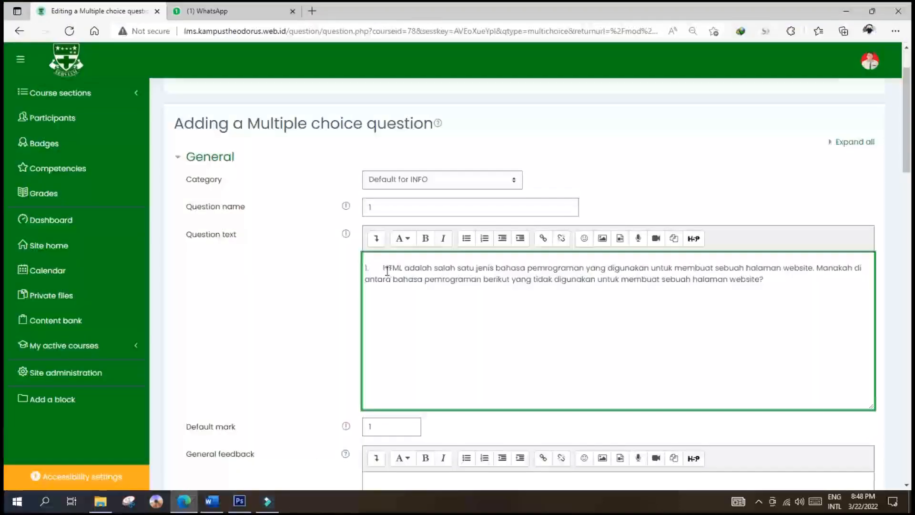
pyautogui.press('BackSpace')
pyautogui.press('BackSpace')
pyautogui.press('BackSpace')
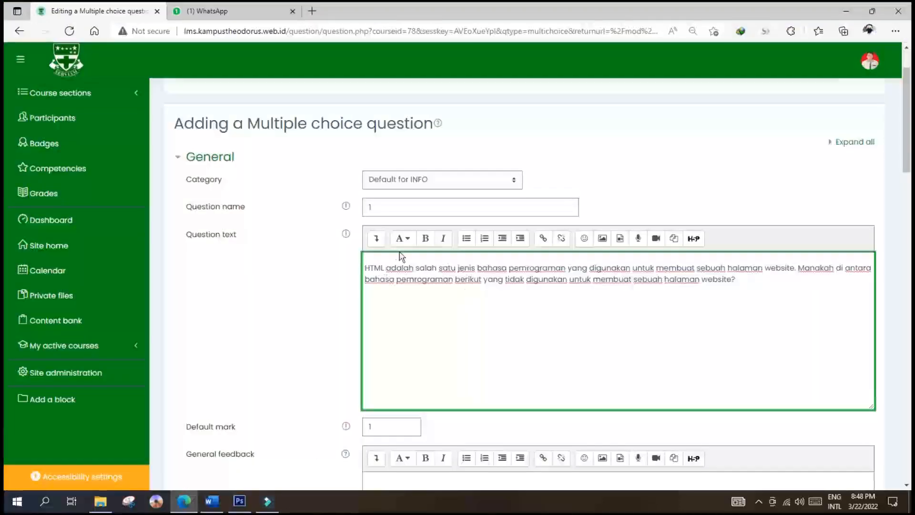
# Step: Show the editor's additional formatting tools and format the whole question text as Heading (medium)
pyautogui.click(377, 239)
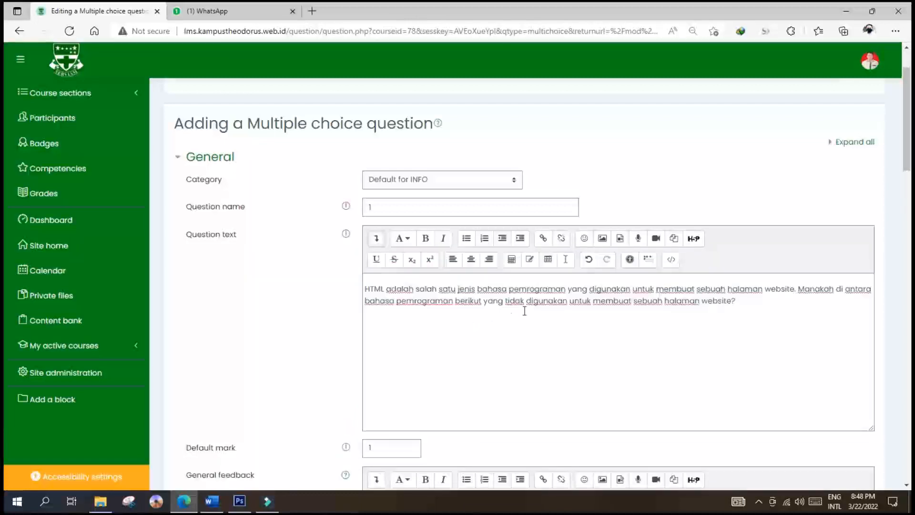
pyautogui.moveTo(746, 303); pyautogui.dragTo(364, 288)
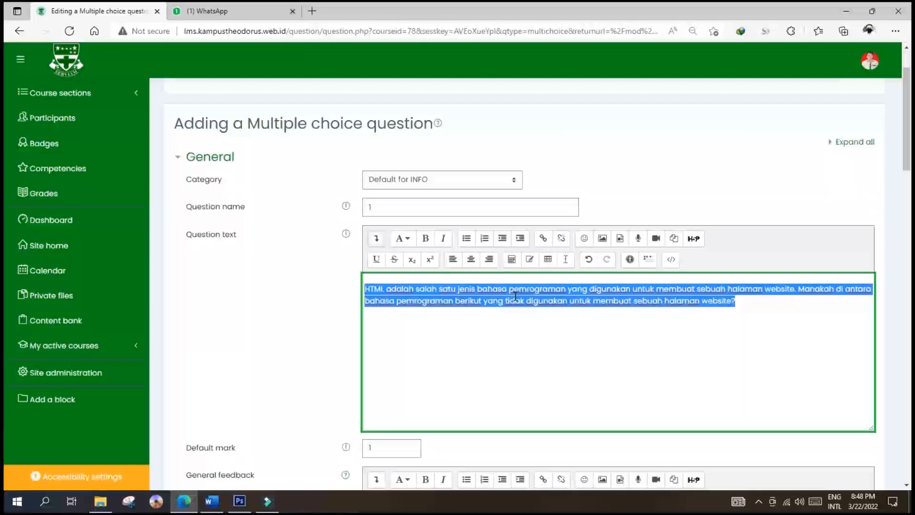
pyautogui.click(406, 239)
pyautogui.click(422, 268)
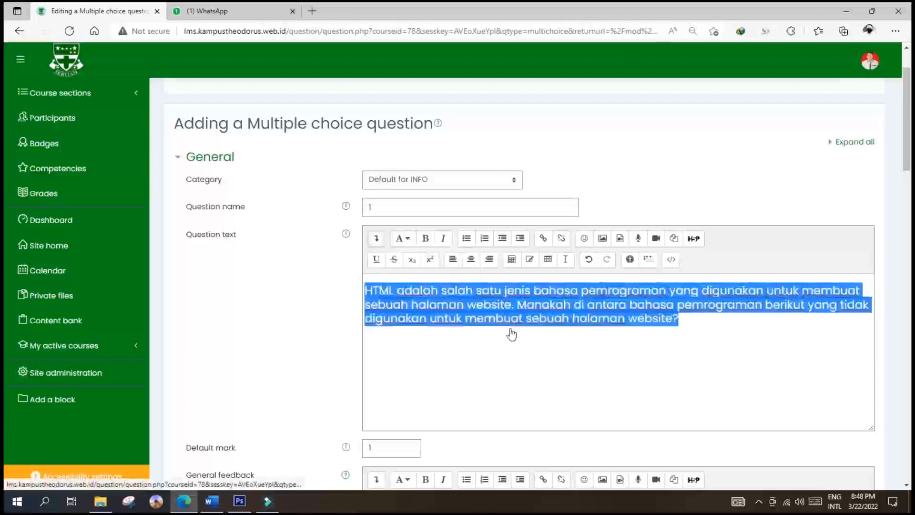
pyautogui.click(529, 341)
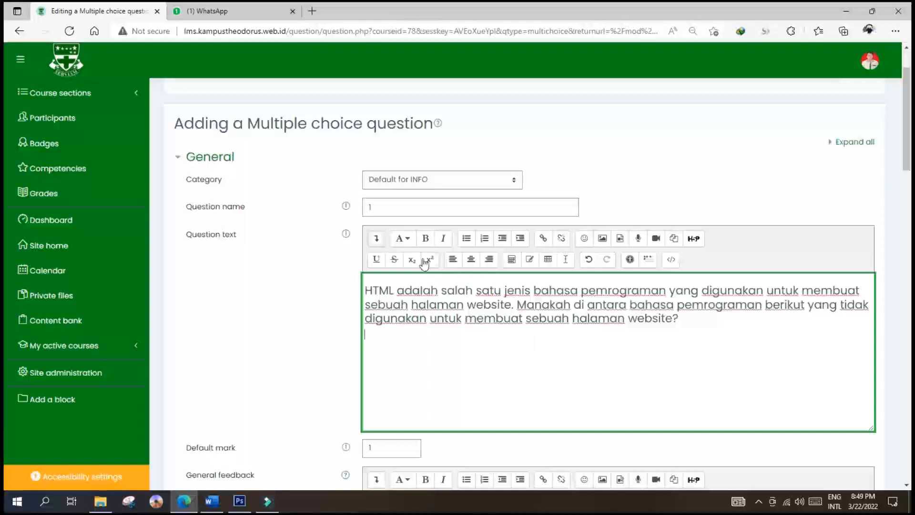
# Step: Review the paragraph style choices for the question text and look at the default mark and general feedback fields
pyautogui.click(411, 245)
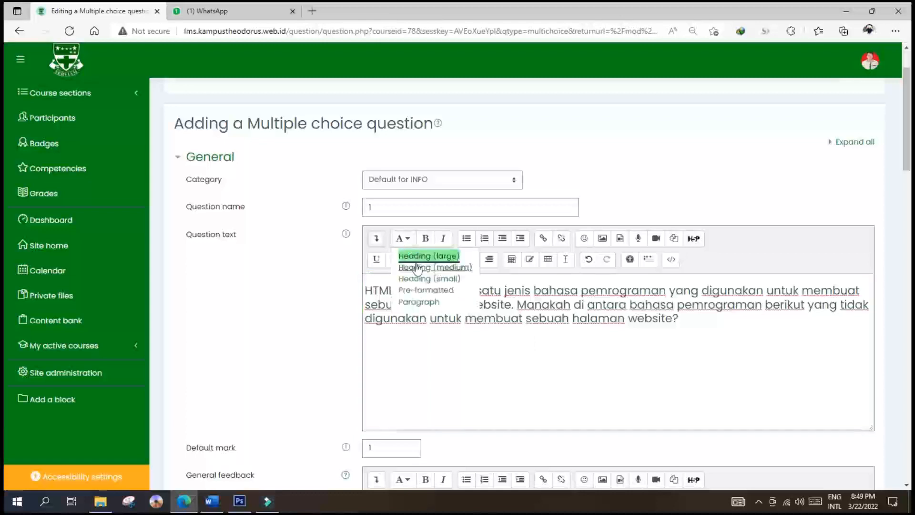
pyautogui.click(494, 346)
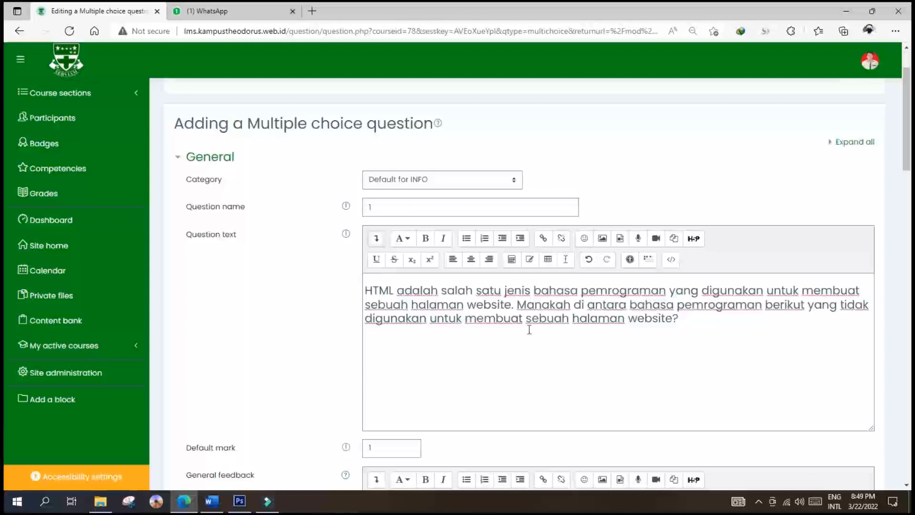
pyautogui.scroll(-3, 525, 327)
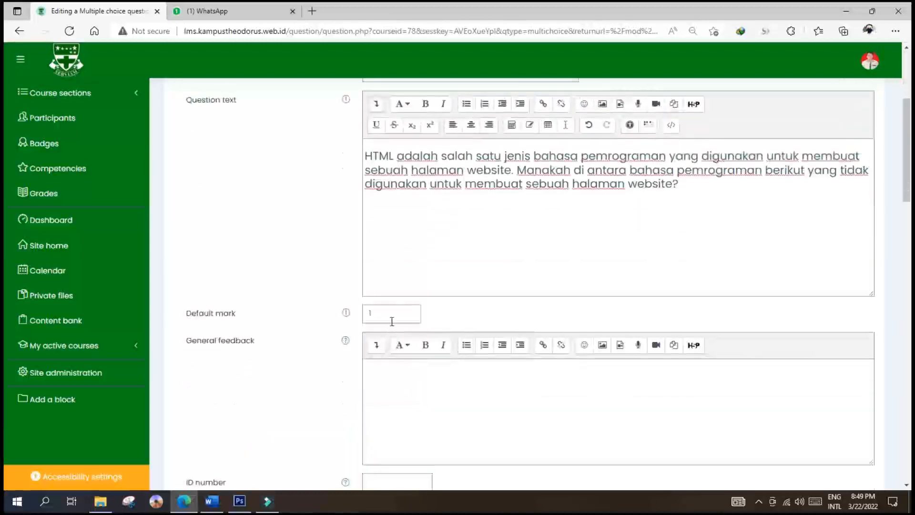
# Step: Keep the answer choices shuffled, with the shuffle option ticked, and set their numbering to A., B., C
pyautogui.scroll(-2, 405, 356)
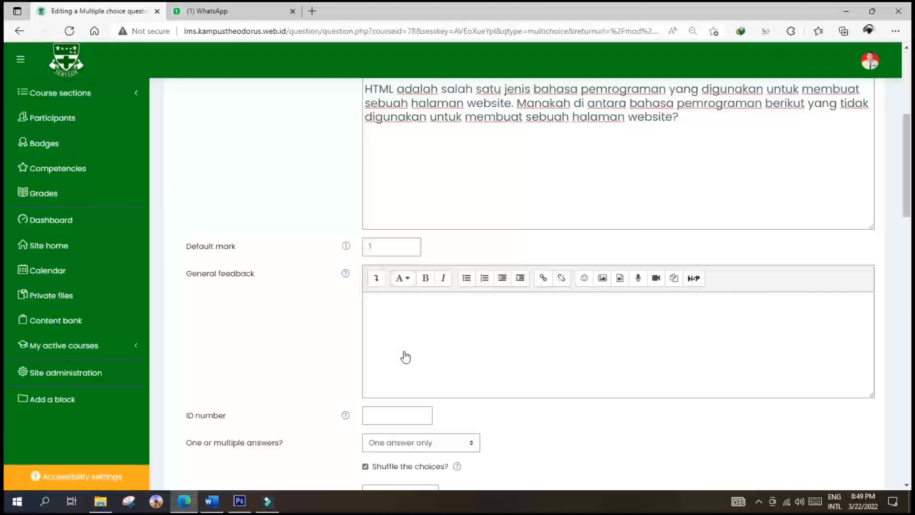
pyautogui.scroll(-3, 405, 356)
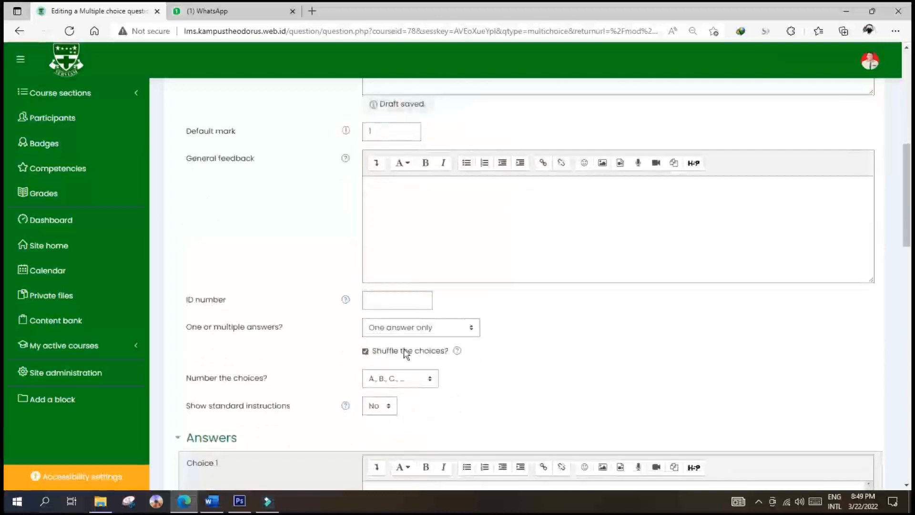
pyautogui.scroll(-2, 405, 353)
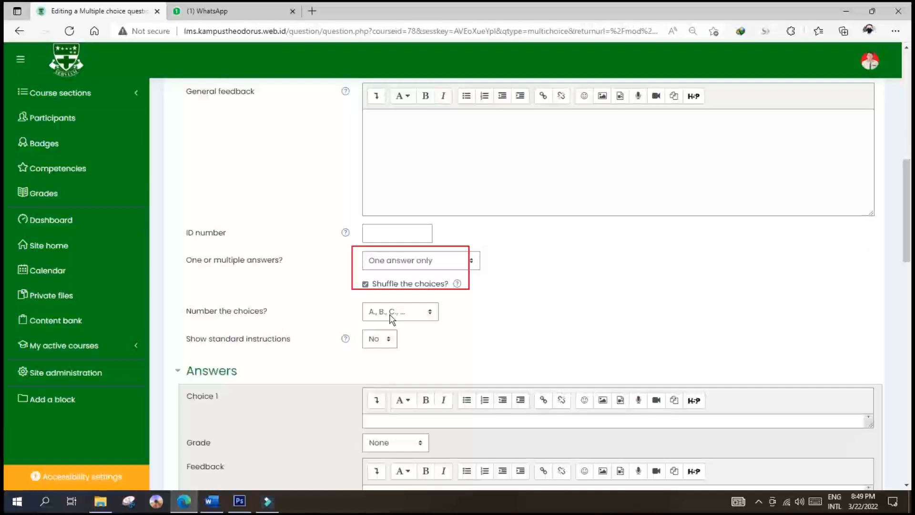
pyautogui.scroll(-1, 383, 301)
pyautogui.click(366, 265)
pyautogui.click(404, 247)
pyautogui.click(366, 266)
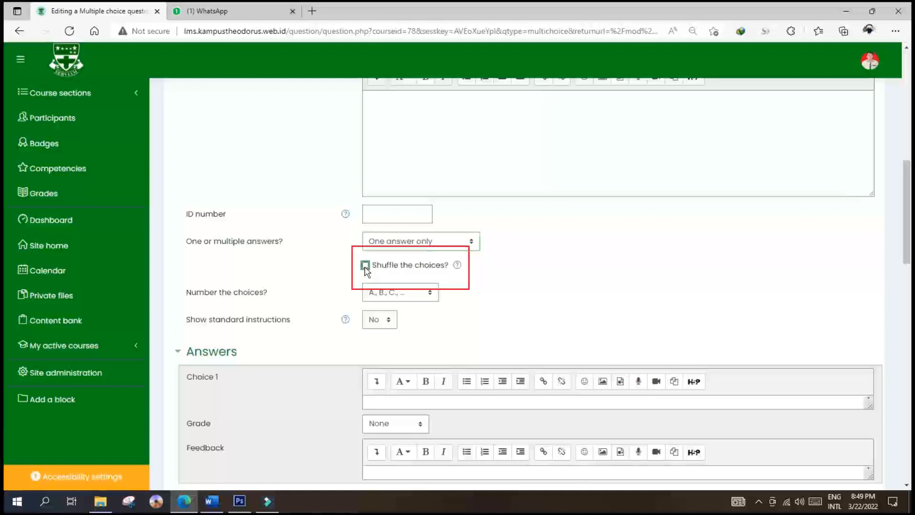
pyautogui.click(391, 298)
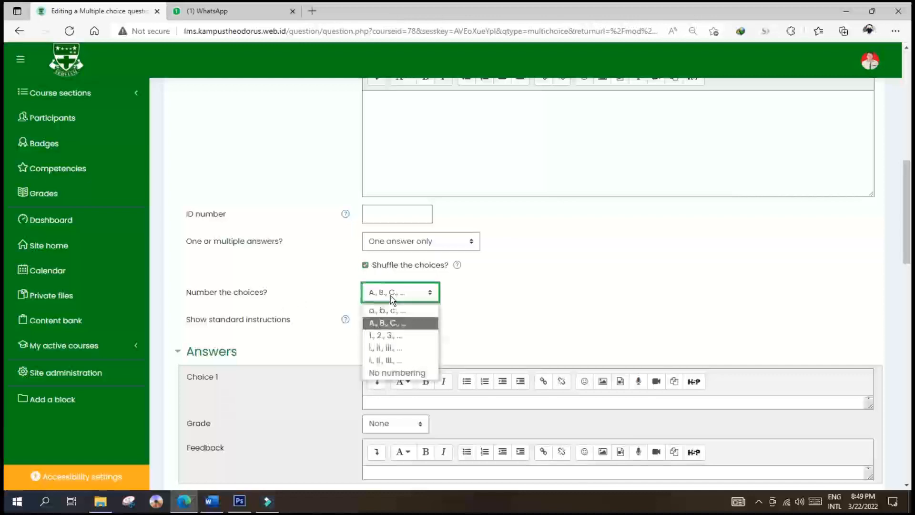
pyautogui.click(377, 325)
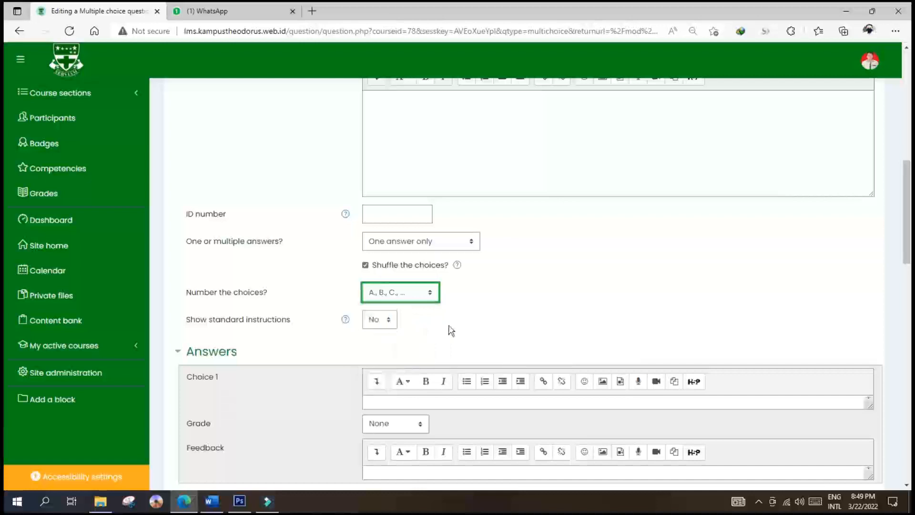
# Step: Arrange the Word question document and the Moodle question form side by side, with the form showing the Answers section
pyautogui.scroll(-3, 476, 328)
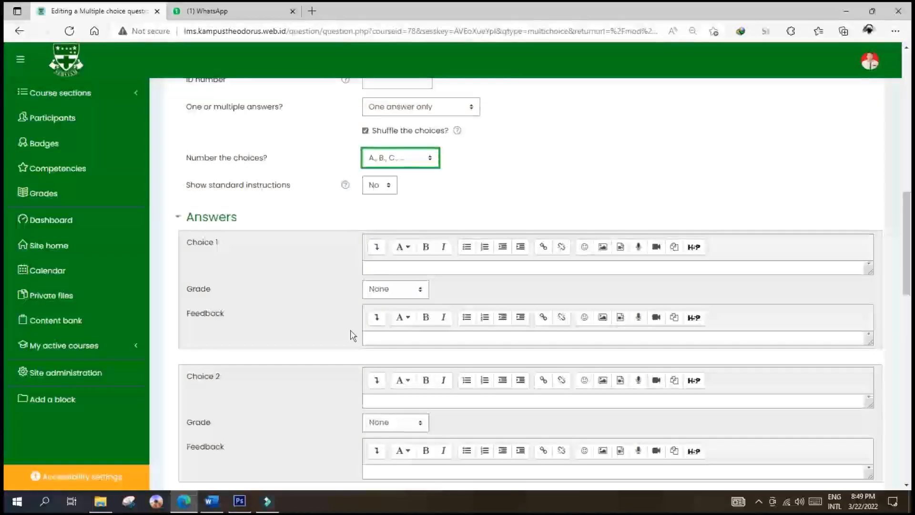
pyautogui.click(212, 501)
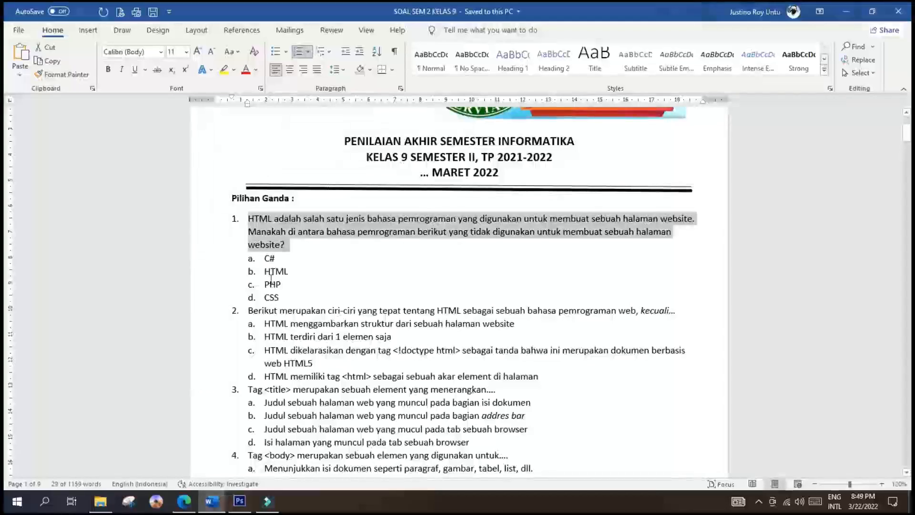
pyautogui.doubleClick(270, 262)
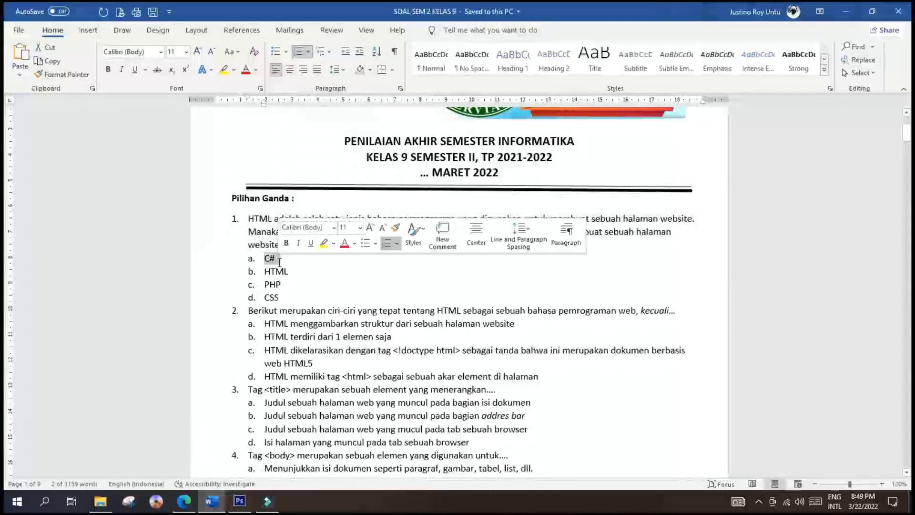
pyautogui.press('super+Left')
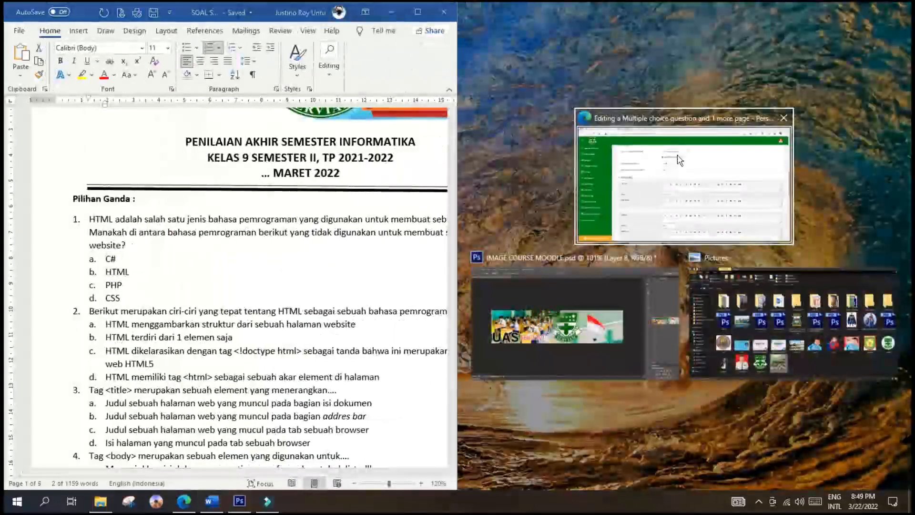
pyautogui.click(686, 143)
pyautogui.scroll(-3, 765, 327)
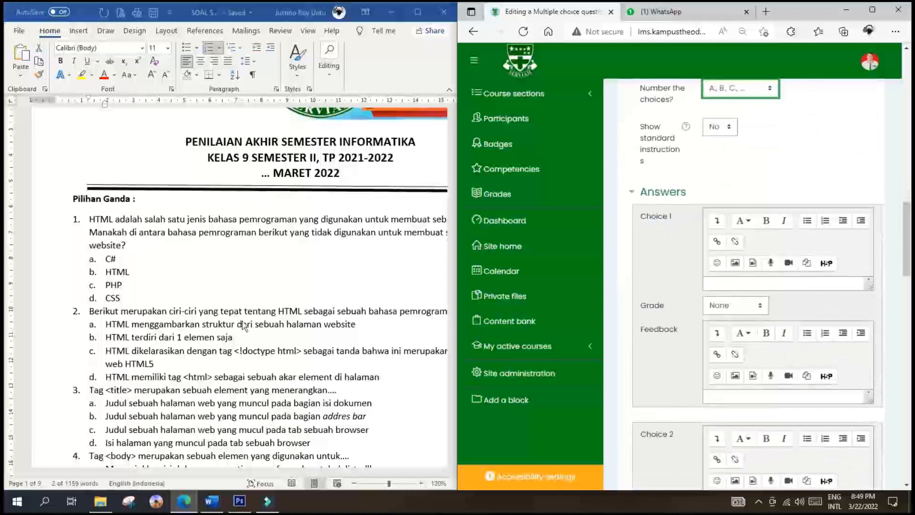
# Step: Copy answer C# of question 1 from Word into Choice 1, remove its list letter, and format it as Heading (medium)
pyautogui.doubleClick(110, 261)
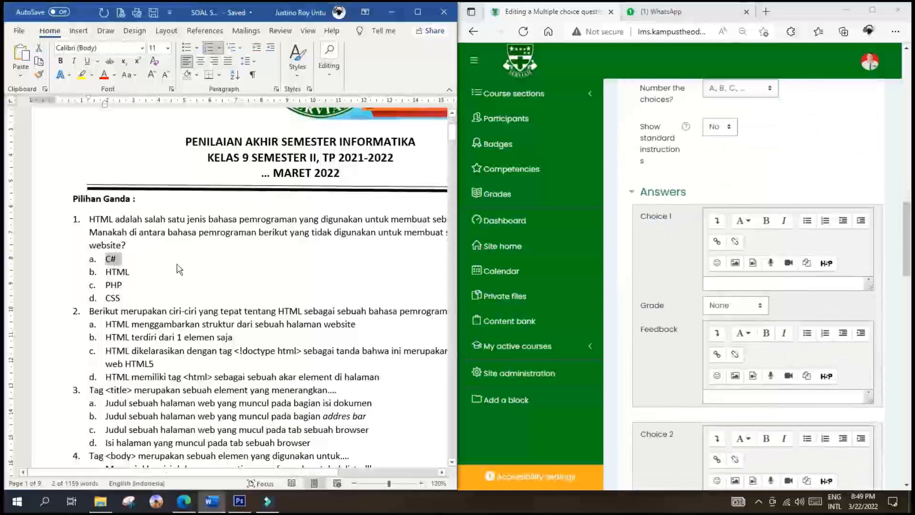
pyautogui.click(721, 285)
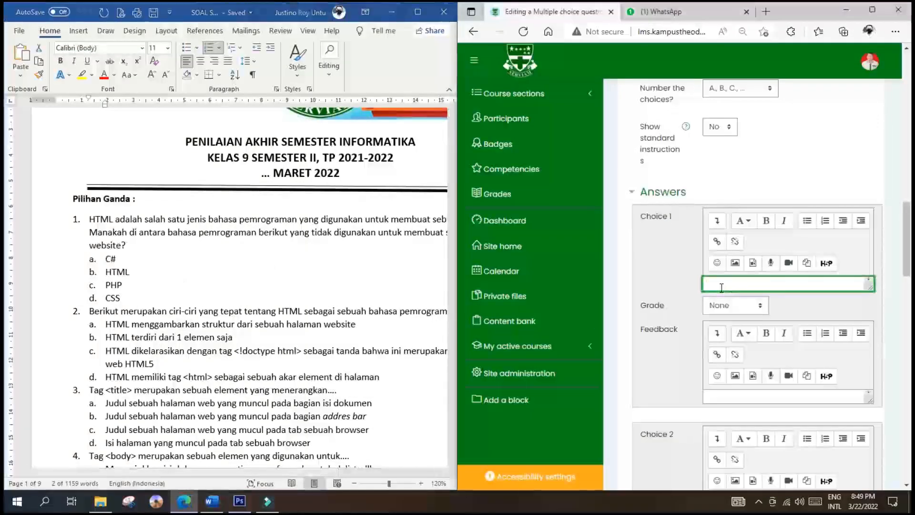
pyautogui.write('a.\tC#')
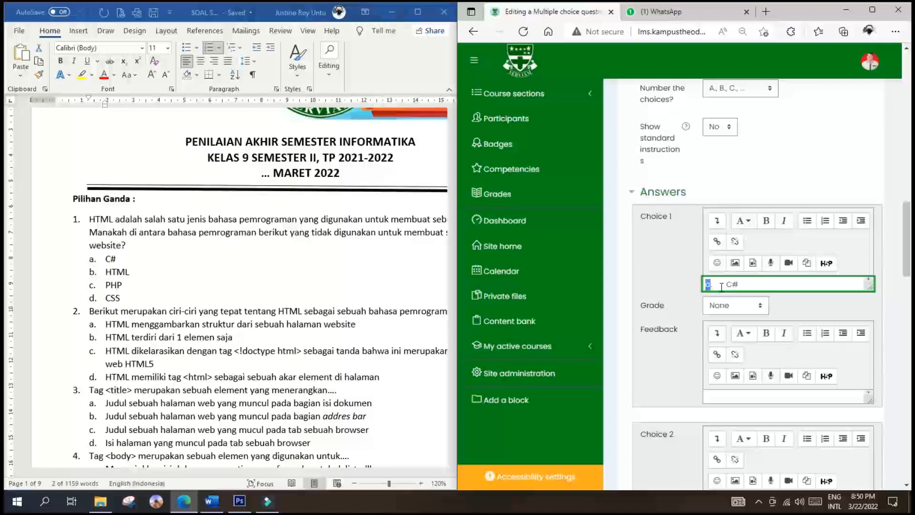
pyautogui.press('BackSpace')
pyautogui.click(743, 220)
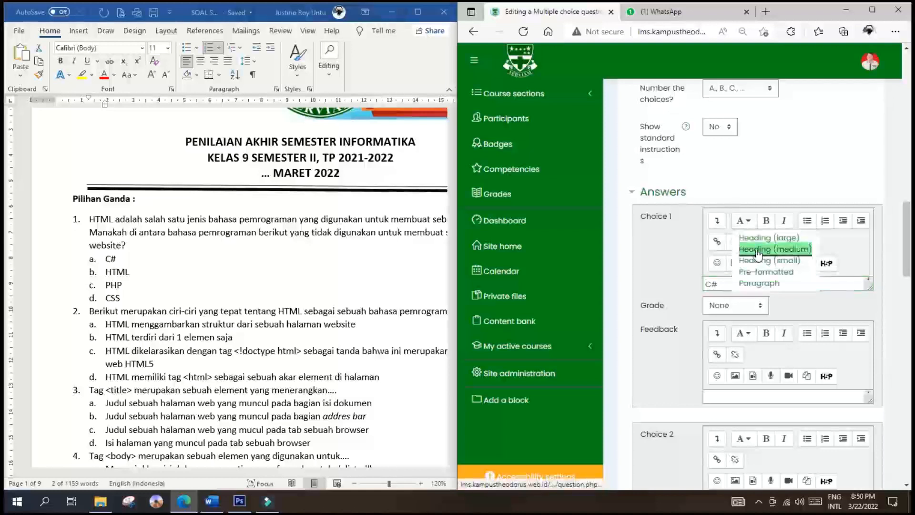
pyautogui.click(756, 250)
pyautogui.scroll(1, 763, 283)
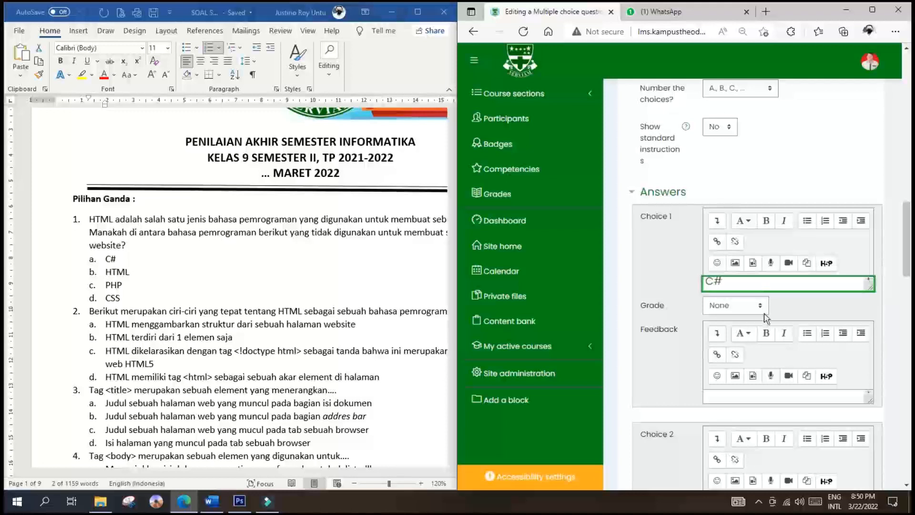
# Step: Set the grade of Choice 1 to 100% to mark it as the correct answer
pyautogui.click(796, 311)
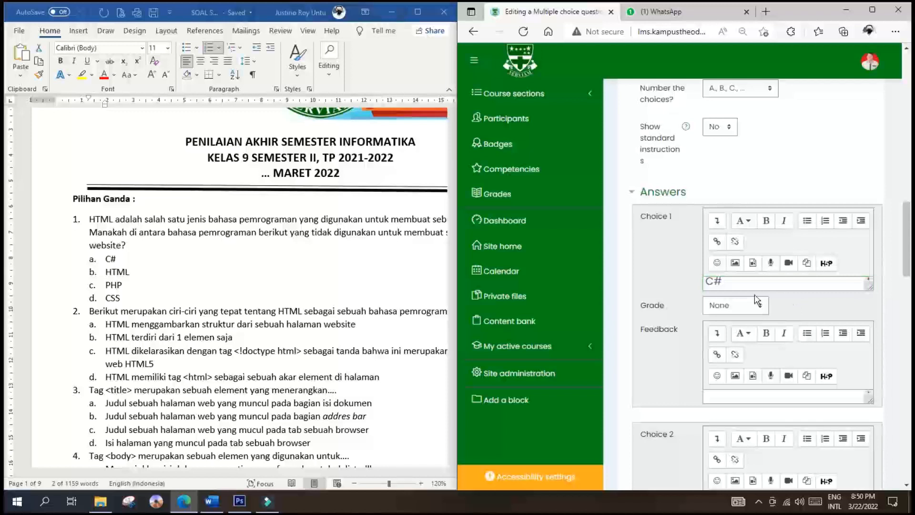
pyautogui.click(728, 312)
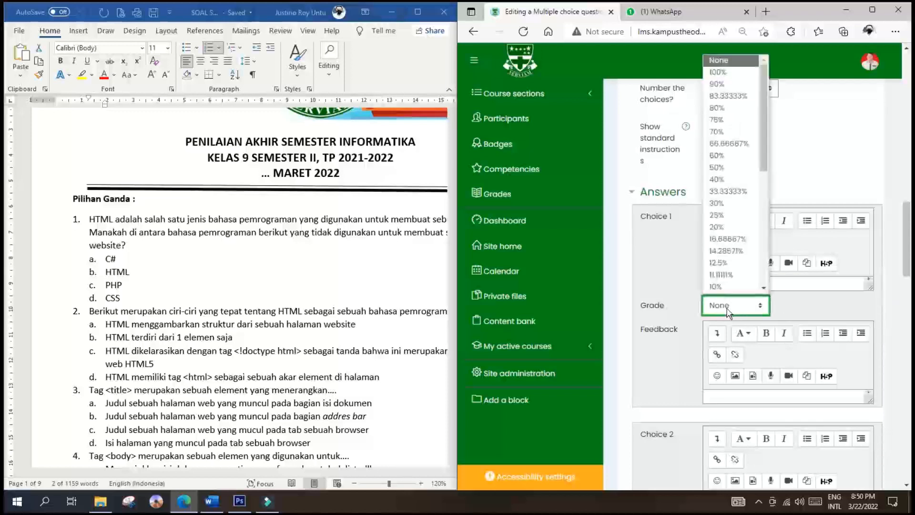
pyautogui.click(727, 313)
pyautogui.click(795, 309)
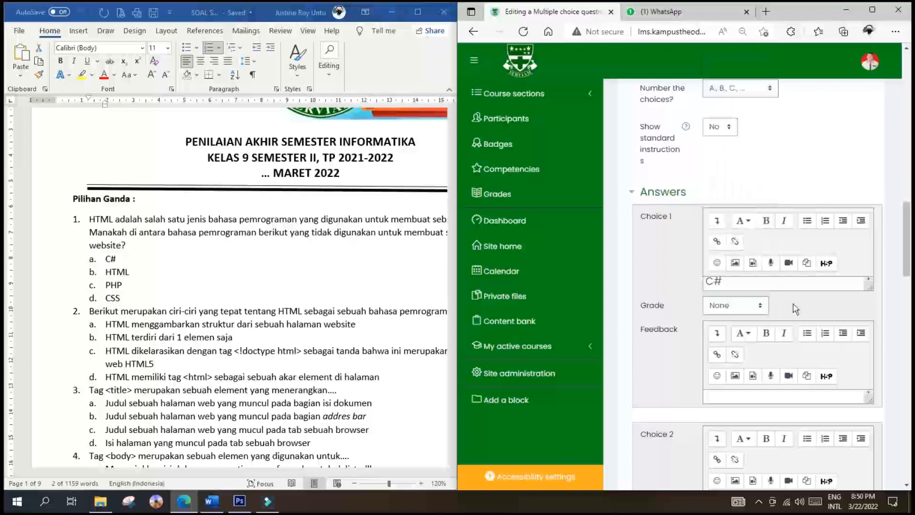
pyautogui.click(752, 306)
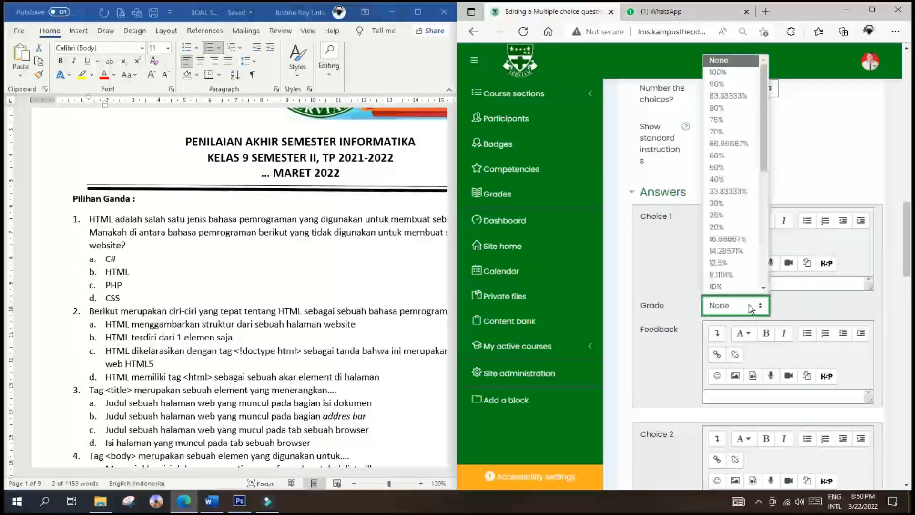
pyautogui.click(738, 80)
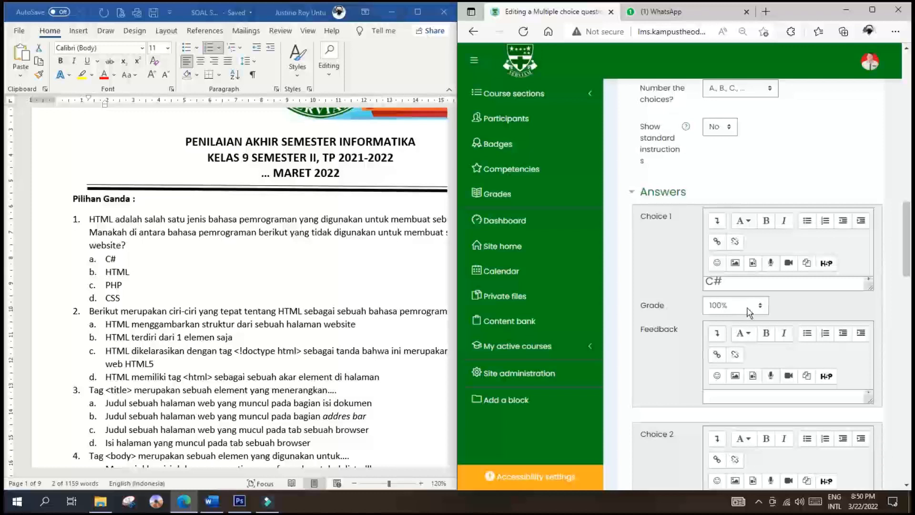
# Step: Copy answer HTML of question 1 from Word into Choice 2, remove its list letter, and format it as Heading (medium)
pyautogui.scroll(-3, 797, 315)
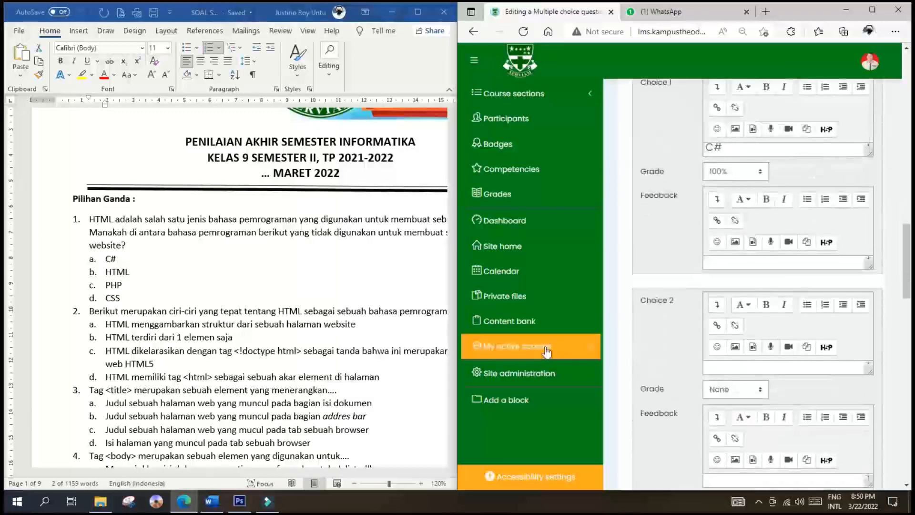
pyautogui.click(110, 276)
pyautogui.moveTo(105, 271); pyautogui.dragTo(131, 271)
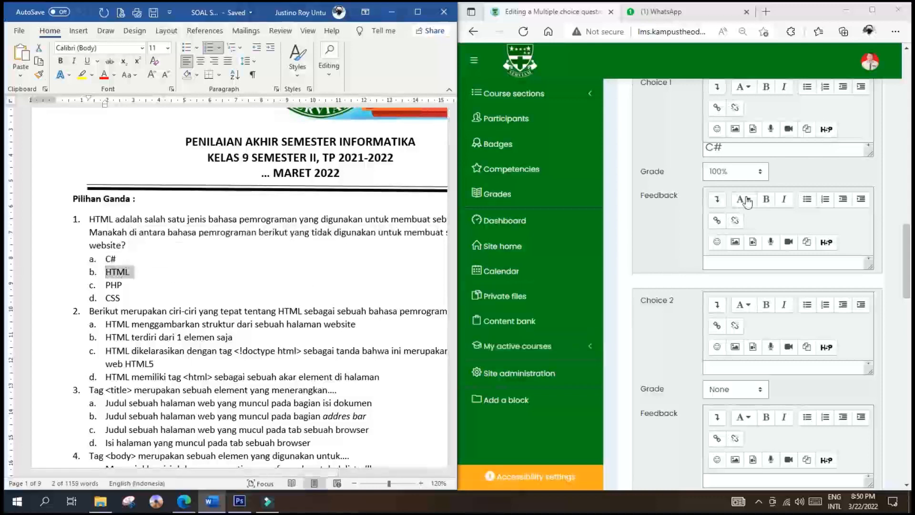
pyautogui.click(732, 364)
pyautogui.click(733, 363)
pyautogui.write('a.\tHTML')
pyautogui.hotkey('ctrl', 'shift', 'Right')
pyautogui.press('BackSpace')
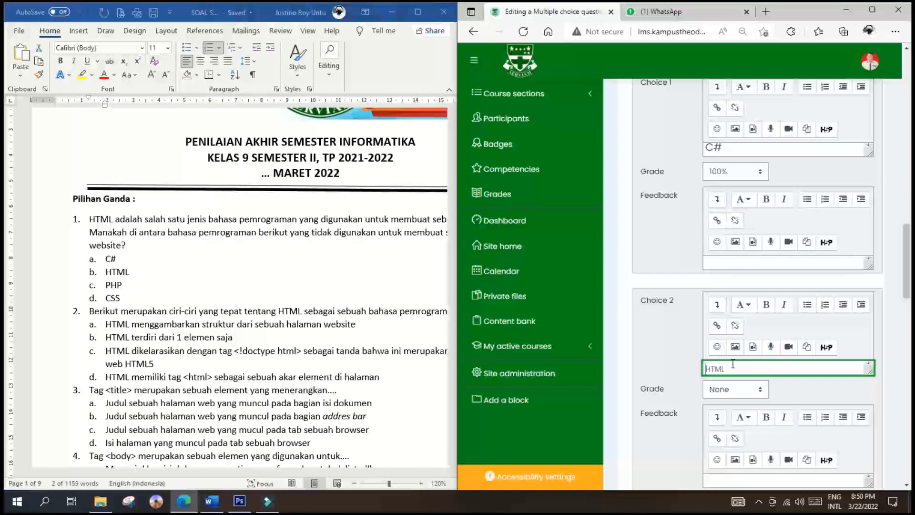
pyautogui.click(743, 304)
pyautogui.click(754, 333)
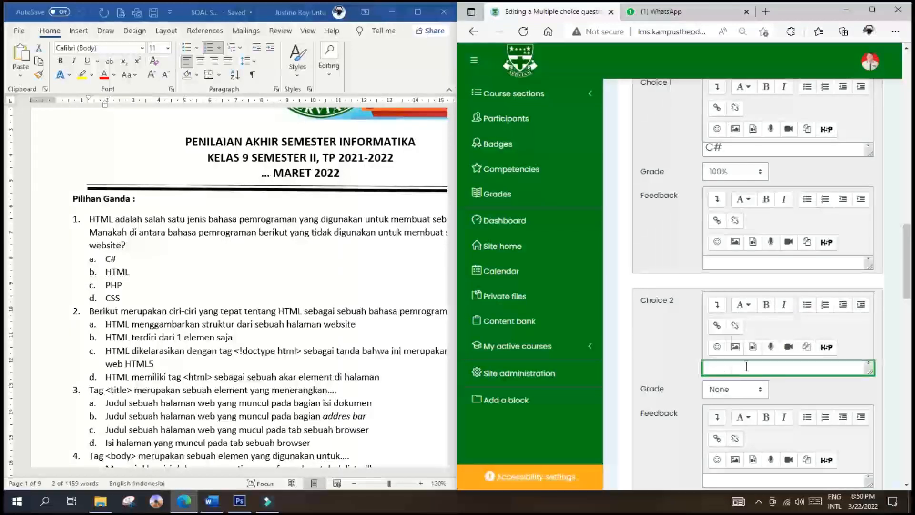
pyautogui.scroll(1, 747, 365)
# Step: Copy answer PHP of question 1 from Word into Choice 3 without its list letter and format it as Heading (medium)
pyautogui.doubleClick(116, 271)
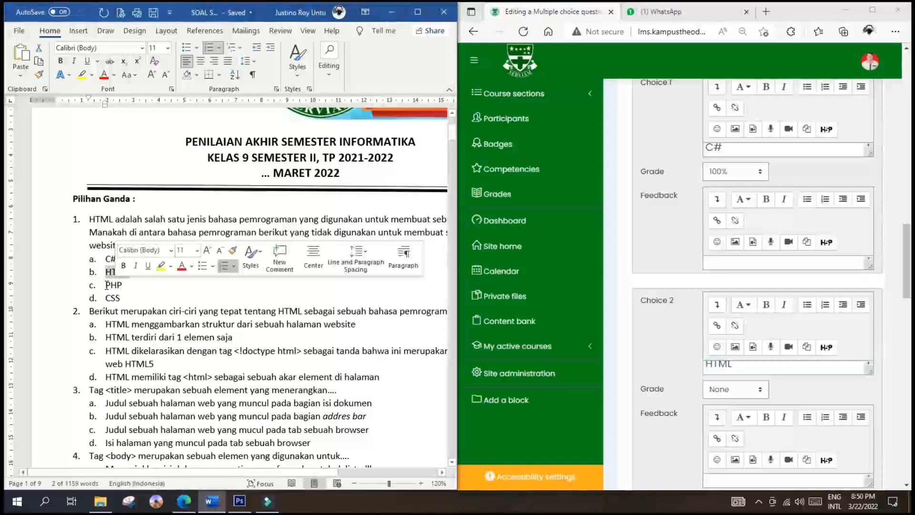
pyautogui.doubleClick(112, 285)
pyautogui.hotkey('ctrl', 'c')
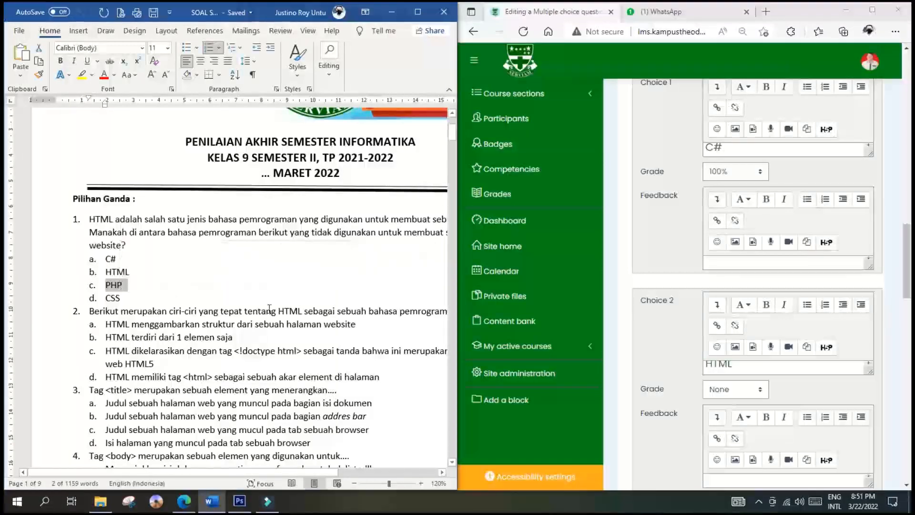
pyautogui.scroll(-4, 729, 320)
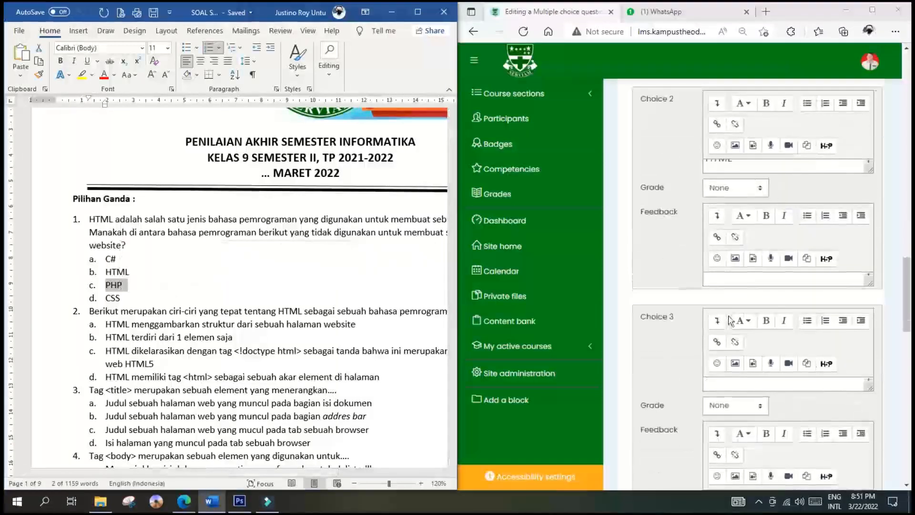
pyautogui.click(721, 384)
pyautogui.hotkey('ctrl', 'v')
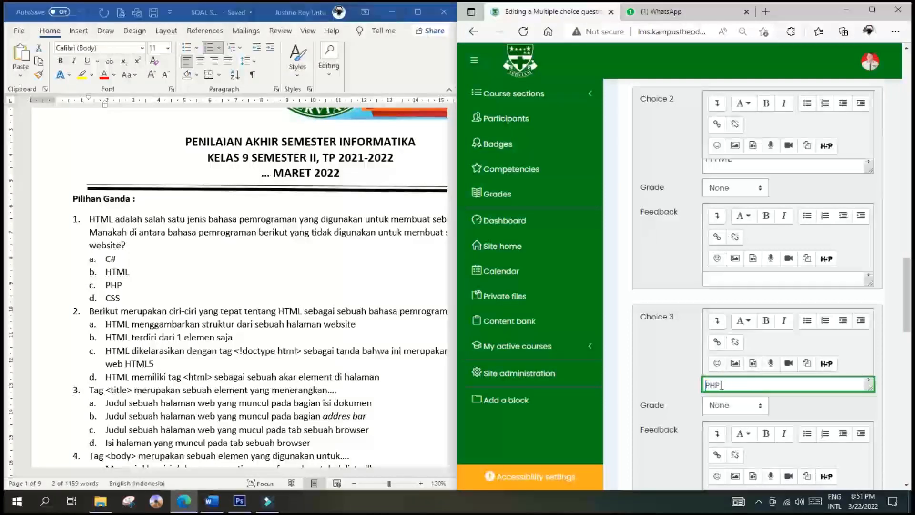
pyautogui.click(743, 321)
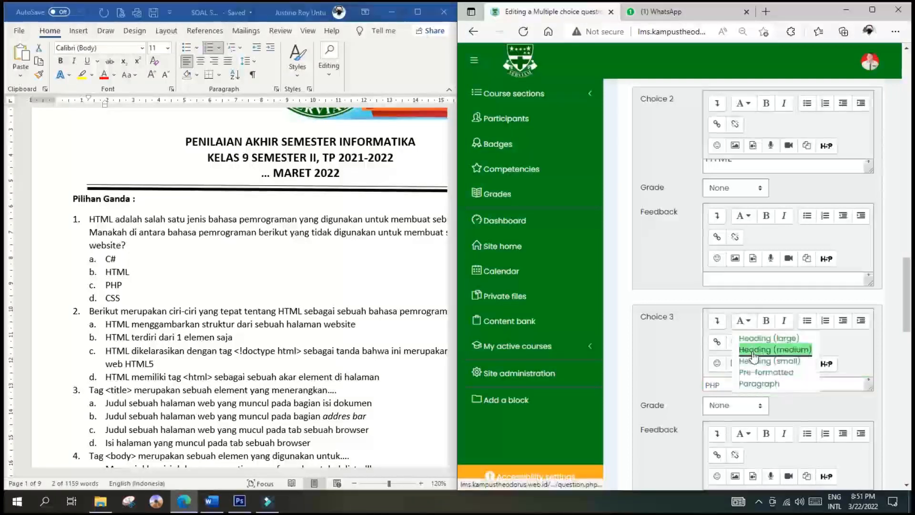
pyautogui.click(753, 351)
# Step: Copy answer CSS of question 1 from Word into Choice 4 without its list letter and format it as Heading (medium)
pyautogui.doubleClick(112, 298)
pyautogui.hotkey('ctrl', 'c')
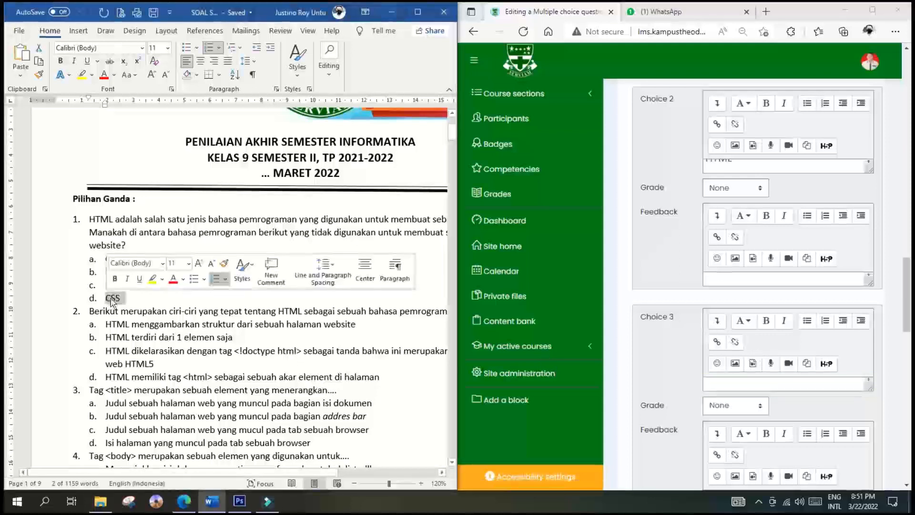
pyautogui.scroll(-4, 791, 396)
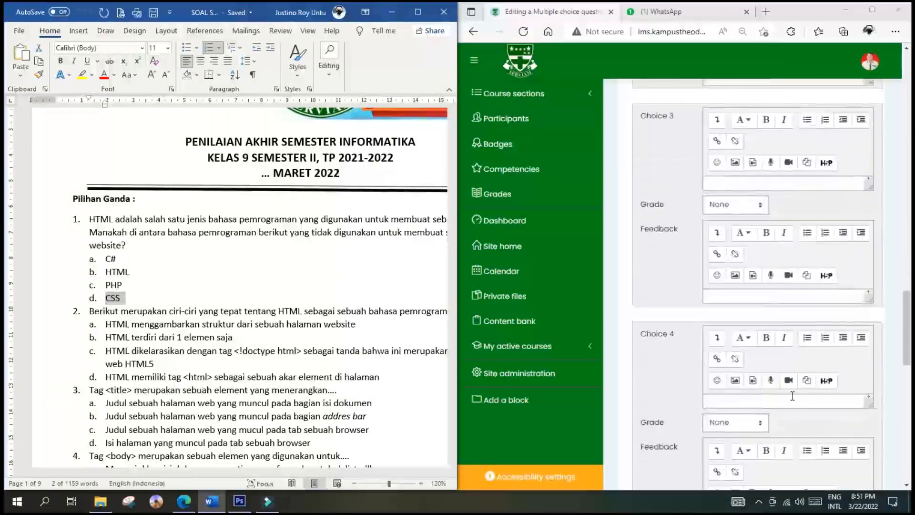
pyautogui.click(753, 403)
pyautogui.hotkey('ctrl', 'v')
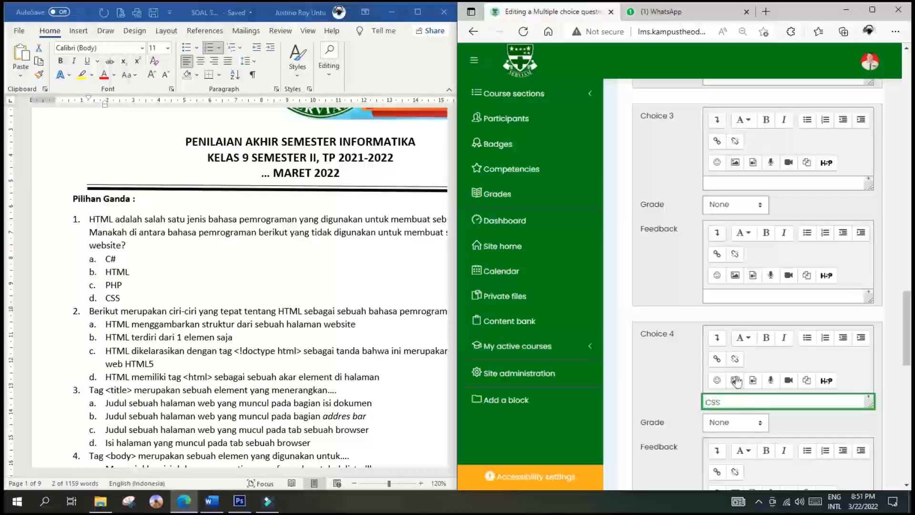
pyautogui.click(747, 339)
pyautogui.click(758, 369)
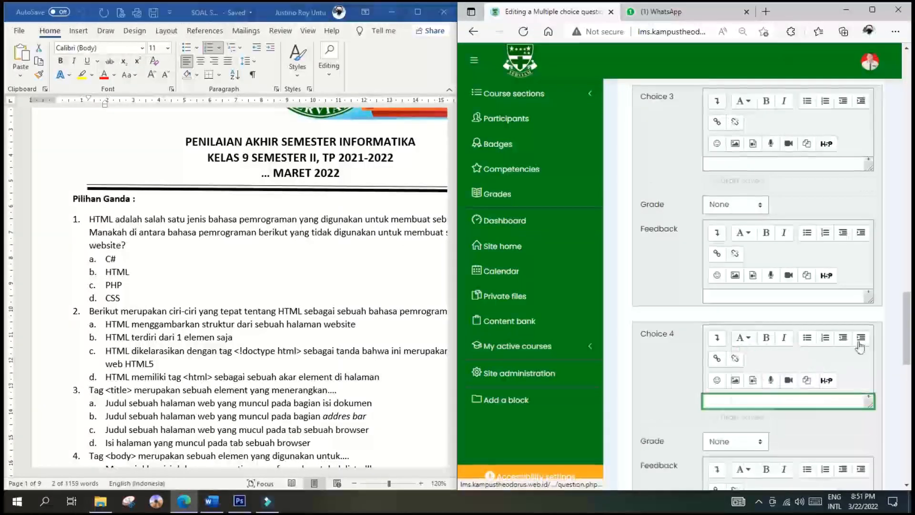
pyautogui.click(896, 333)
pyautogui.scroll(10, 897, 333)
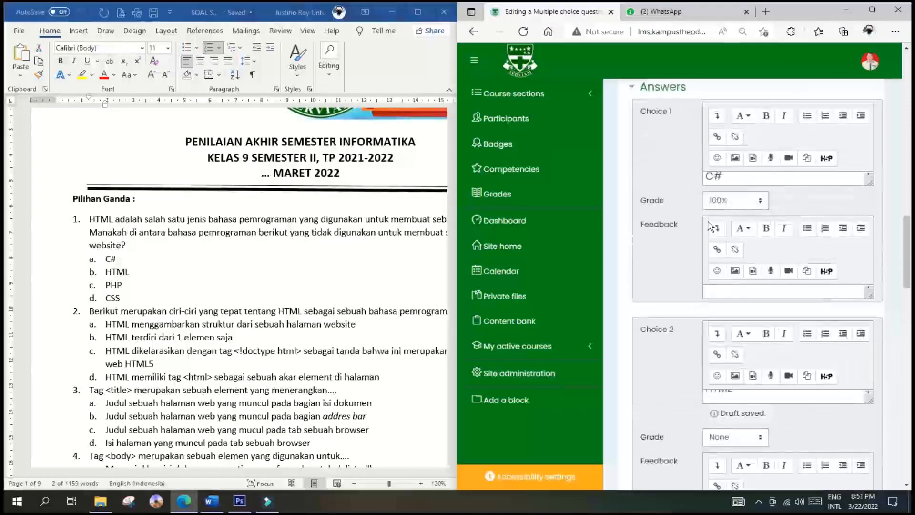
# Step: Review the answer choices of the multiple choice question and save the question to the quiz
pyautogui.scroll(-15, 818, 293)
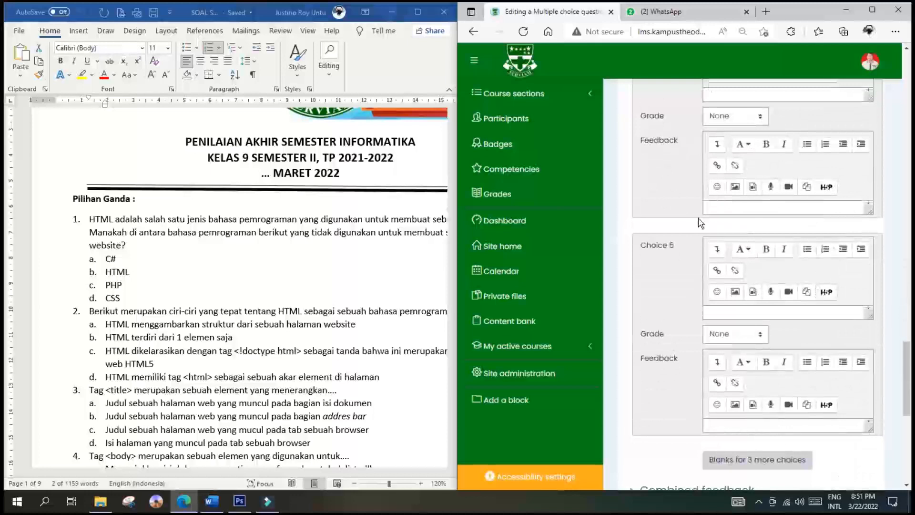
pyautogui.scroll(1, 700, 224)
pyautogui.scroll(2, 700, 224)
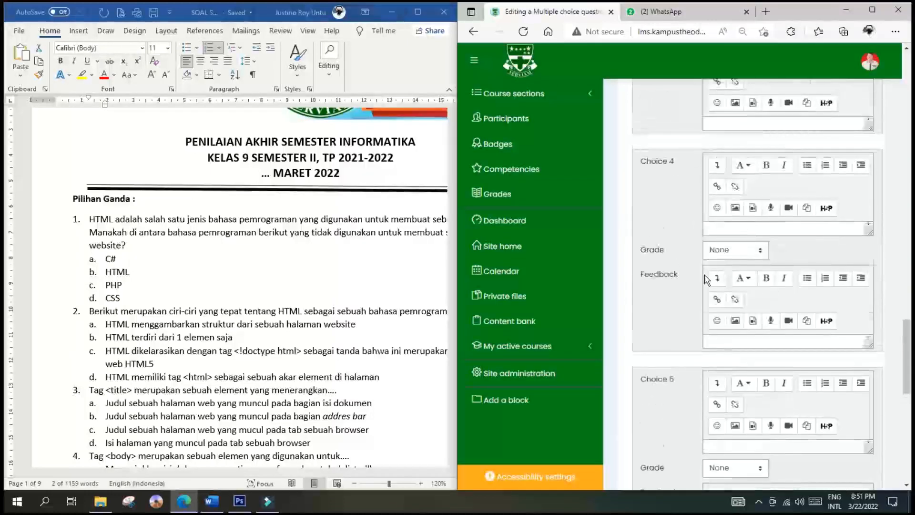
pyautogui.scroll(-1, 705, 276)
pyautogui.scroll(-1, 688, 319)
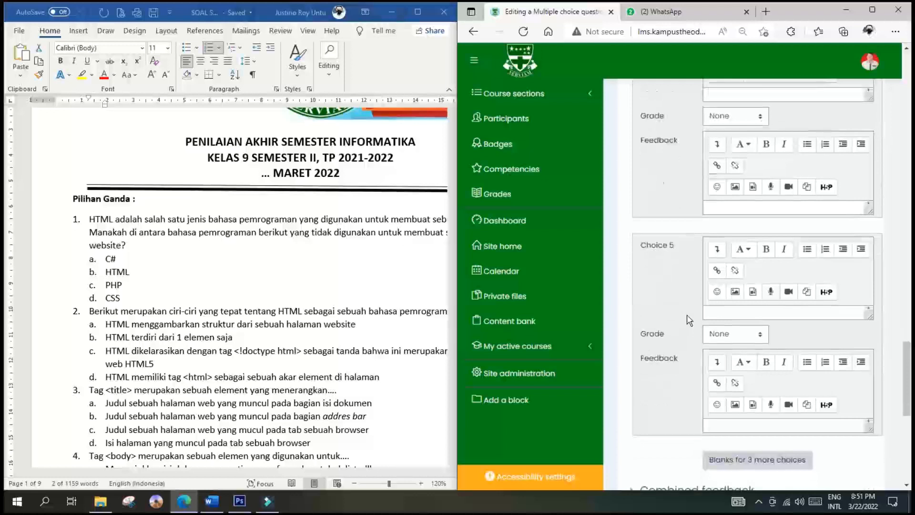
pyautogui.scroll(-1, 690, 320)
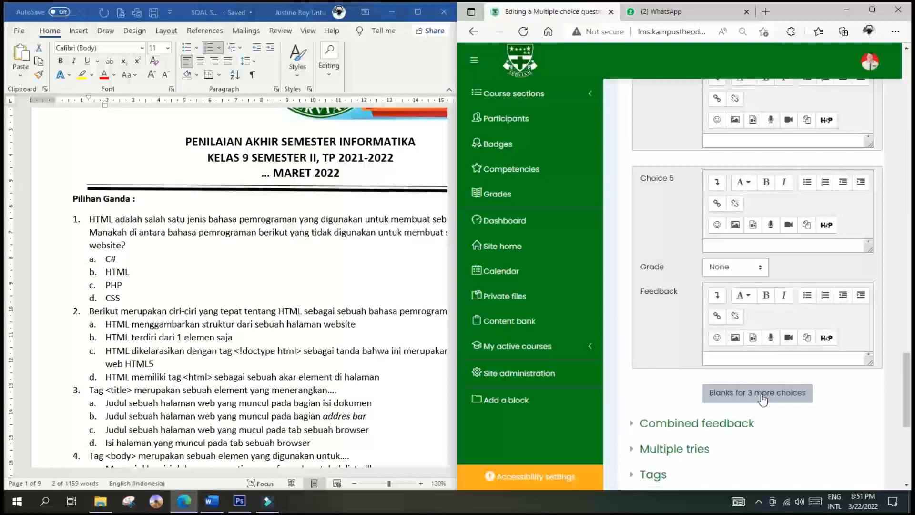
pyautogui.scroll(-2, 762, 399)
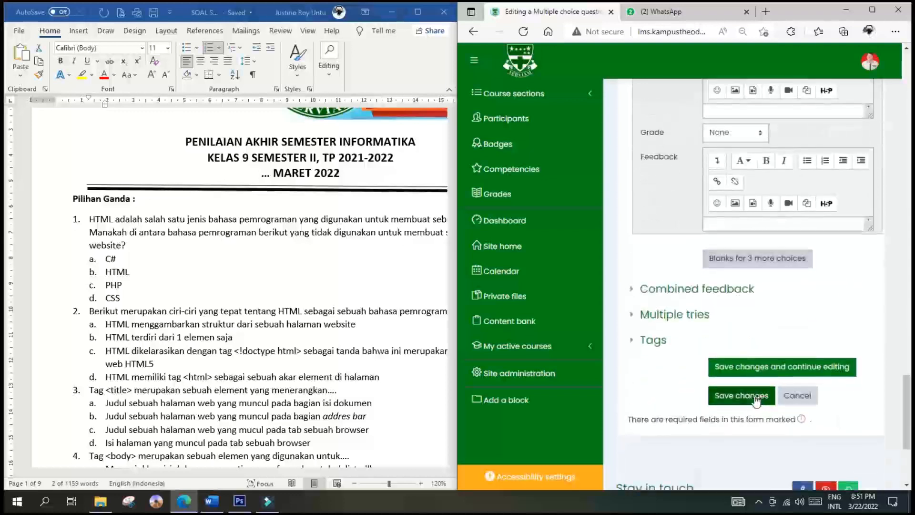
pyautogui.click(752, 400)
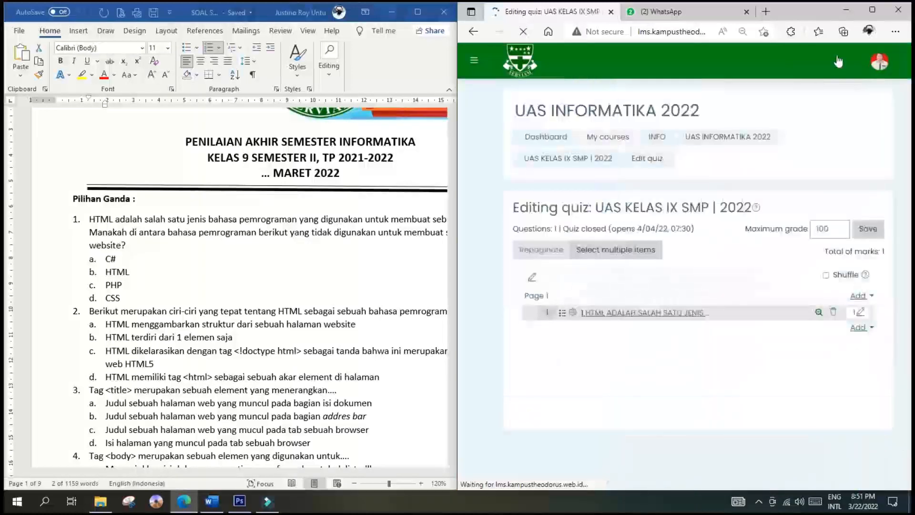
# Step: Maximize the browser window, preview question 1 of the quiz with its answer options, and close the preview
pyautogui.click(873, 10)
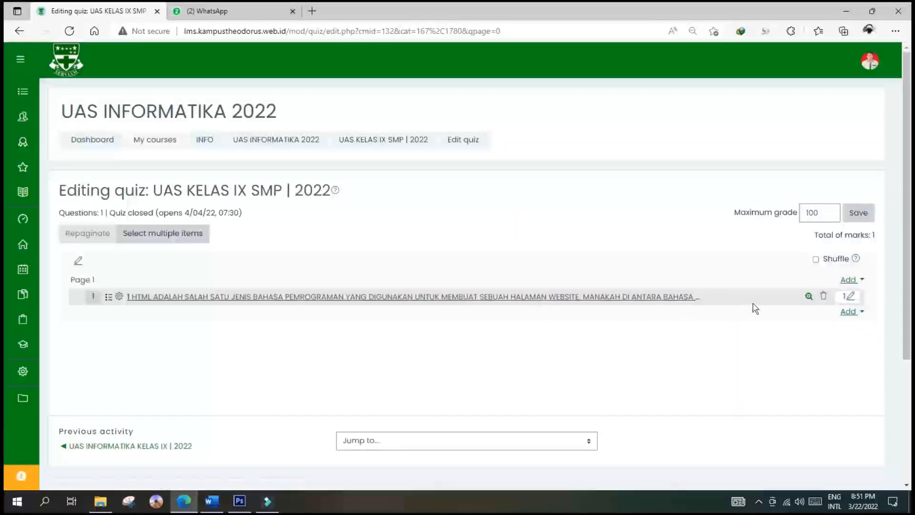
pyautogui.click(809, 296)
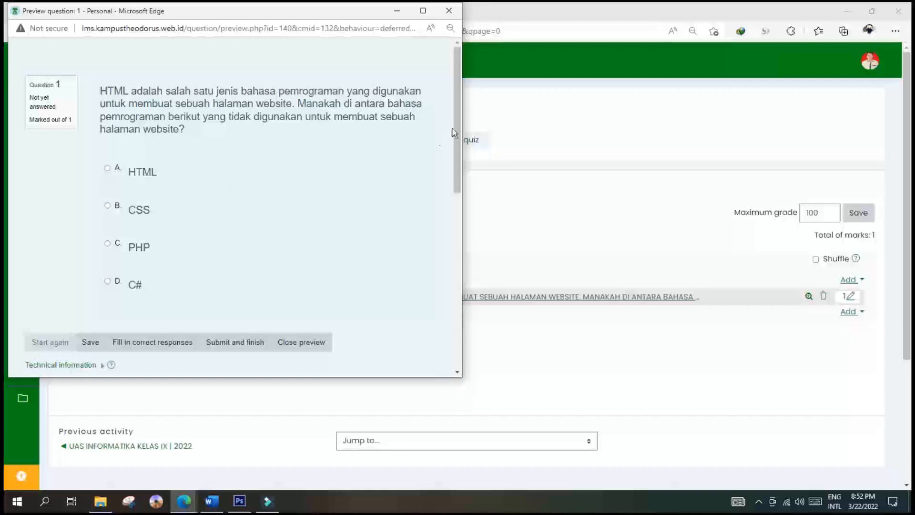
pyautogui.moveTo(456, 125)
pyautogui.mouseDown()
pyautogui.moveTo(456, 192)
pyautogui.moveTo(457, 129)
pyautogui.mouseUp()
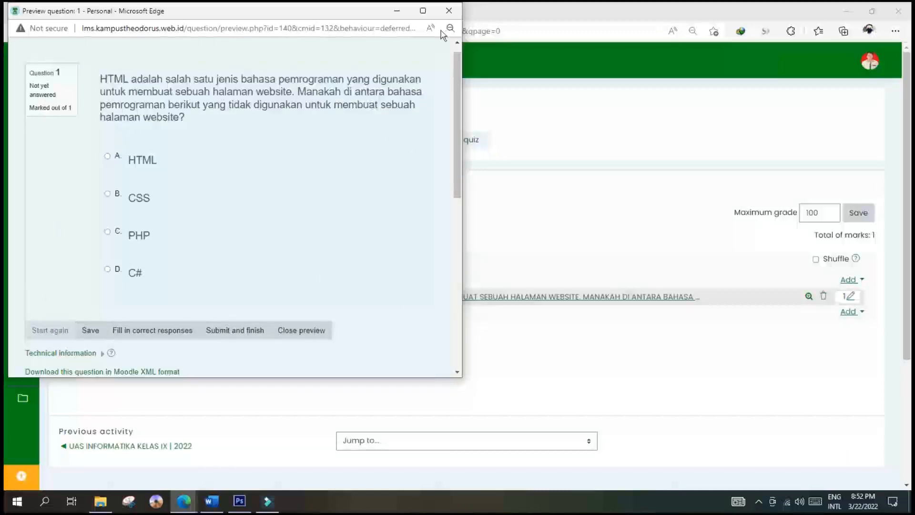
pyautogui.click(449, 10)
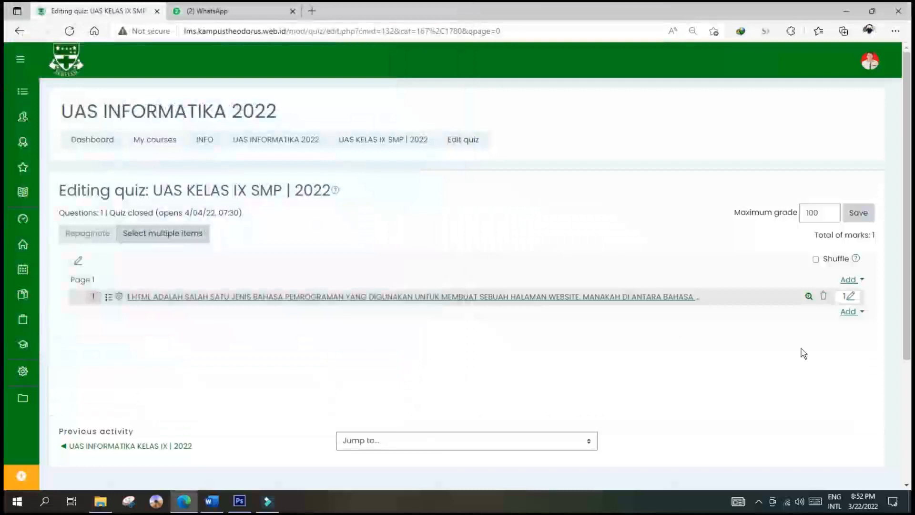
# Step: Set the maximum mark of question 1 to 2
pyautogui.click(848, 315)
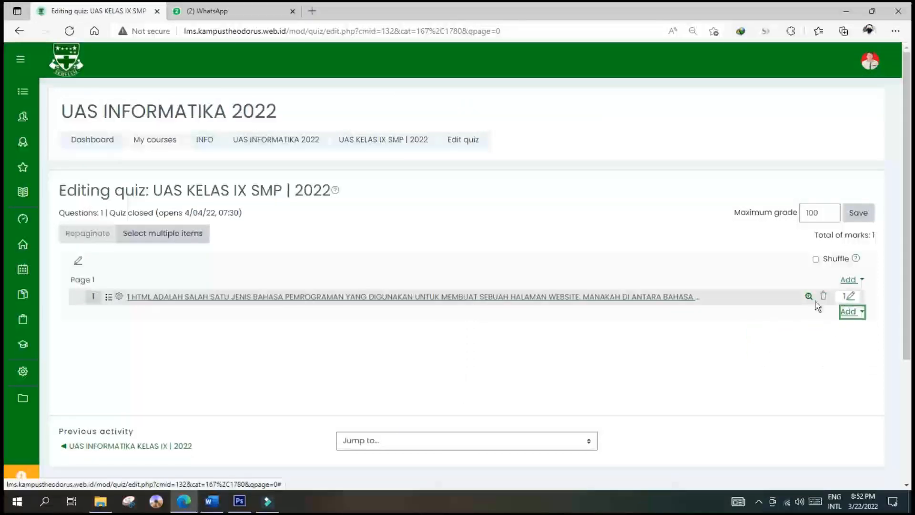
pyautogui.click(850, 299)
pyautogui.click(849, 298)
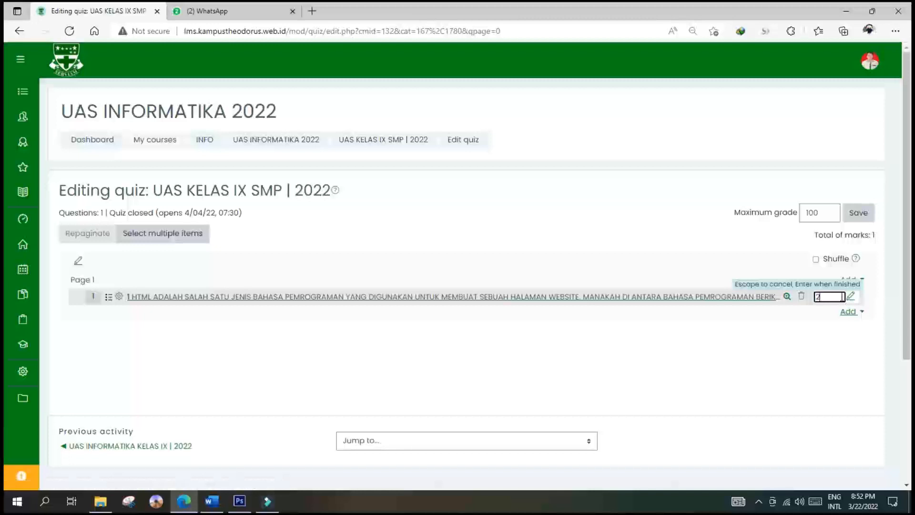
pyautogui.write('2')
pyautogui.press('Return')
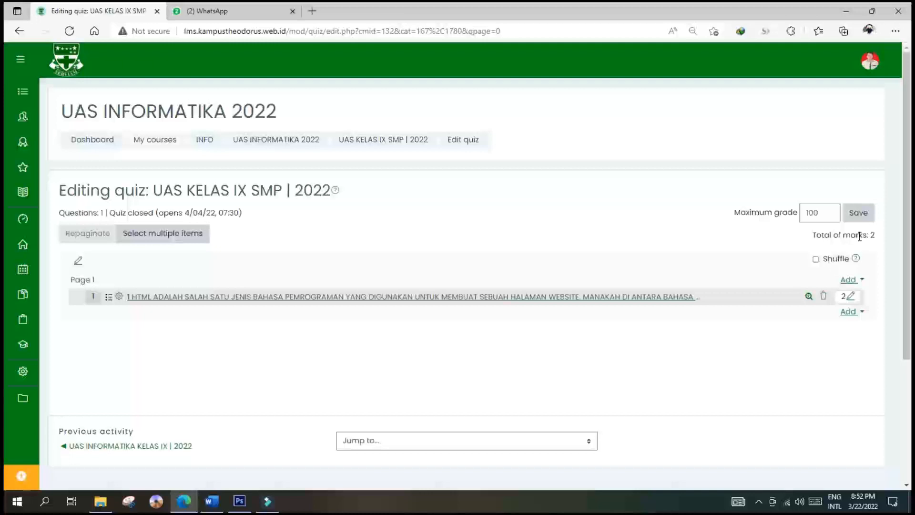
# Step: Add a new question of type True/False below question 1 in the quiz
pyautogui.click(859, 314)
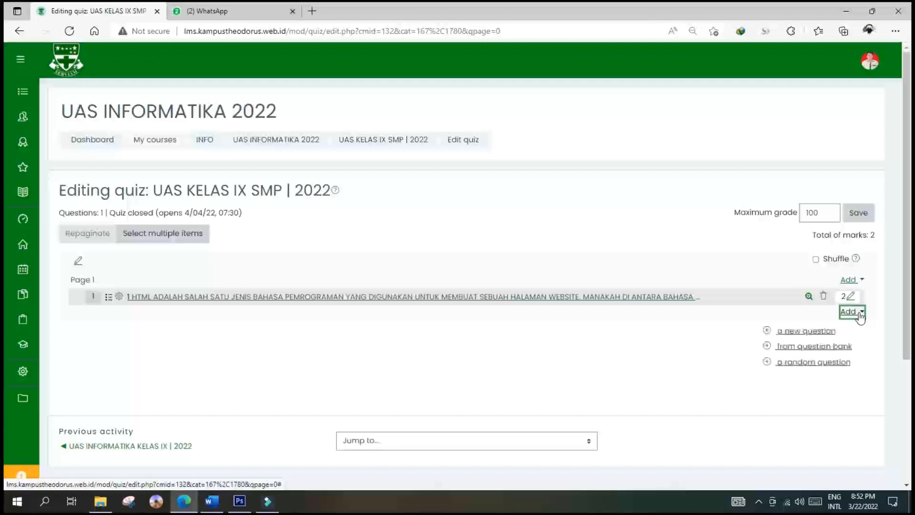
pyautogui.click(793, 334)
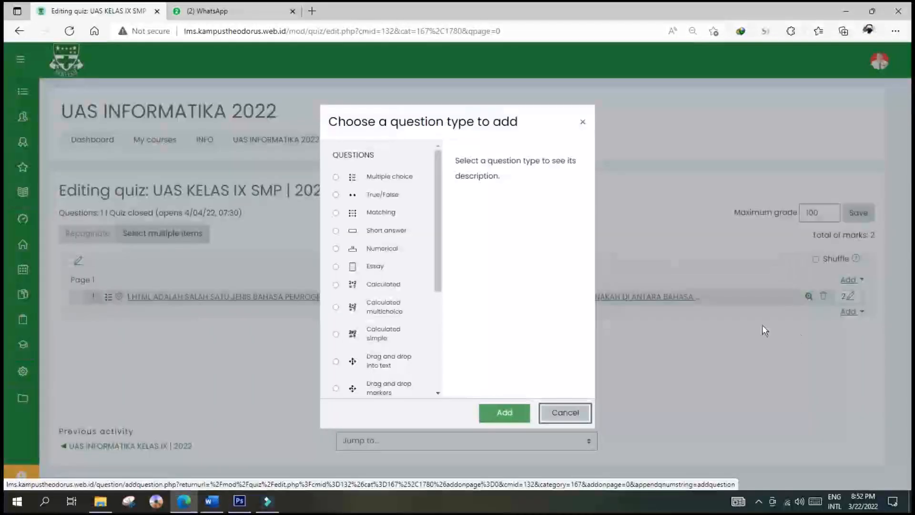
pyautogui.click(335, 194)
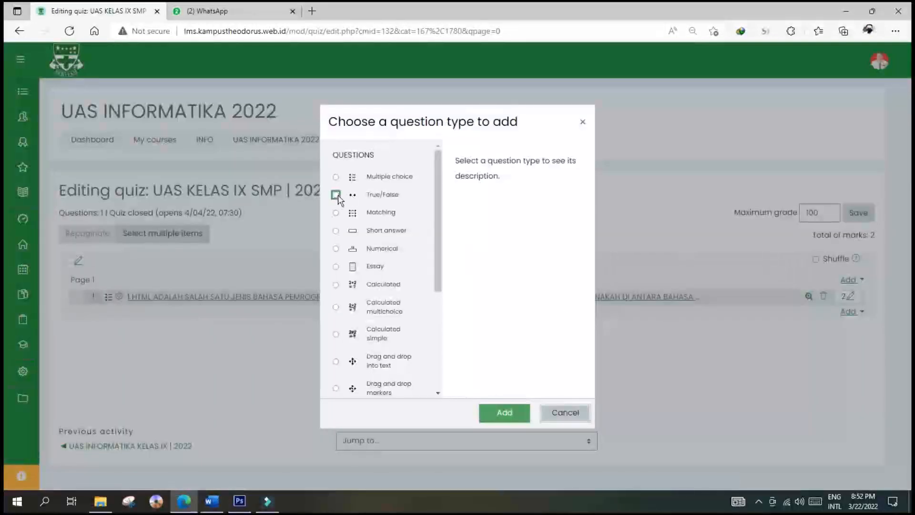
pyautogui.click(504, 410)
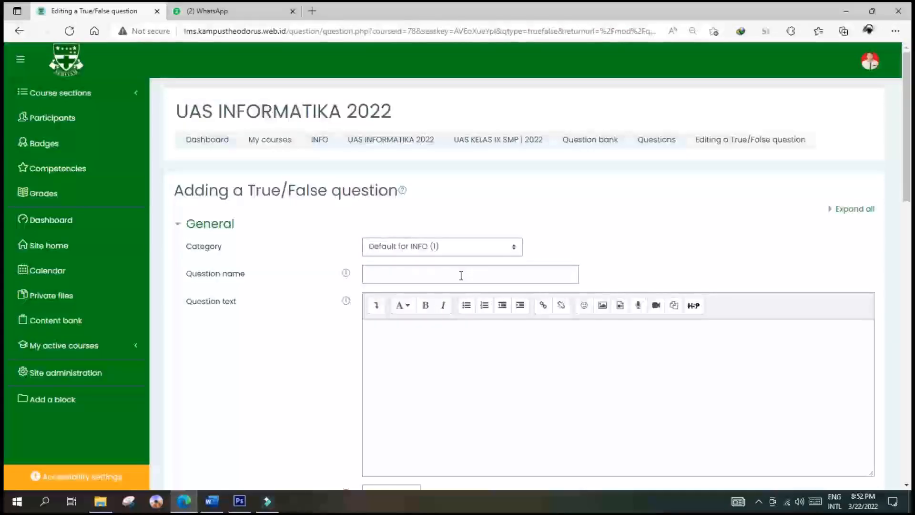
# Step: Look through the exam questions in the Word document for one suited to a True/False answer
pyautogui.click(212, 501)
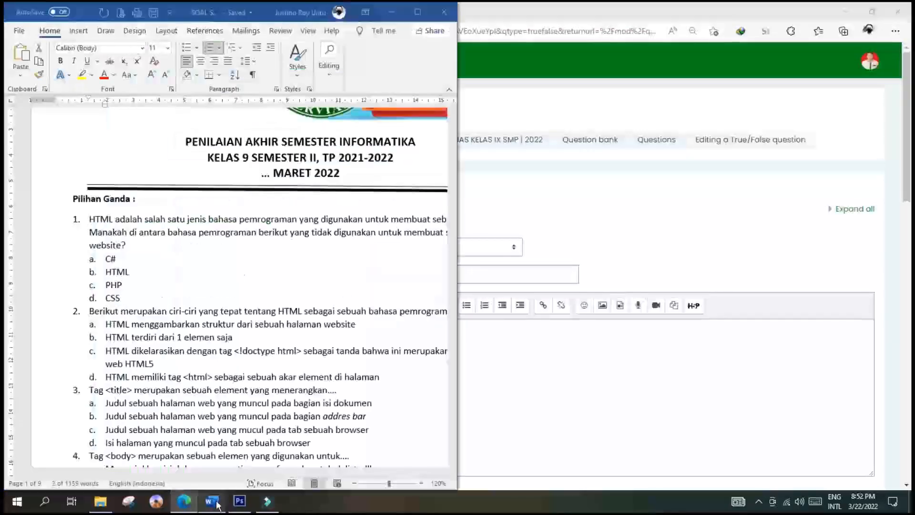
pyautogui.scroll(-15, 256, 357)
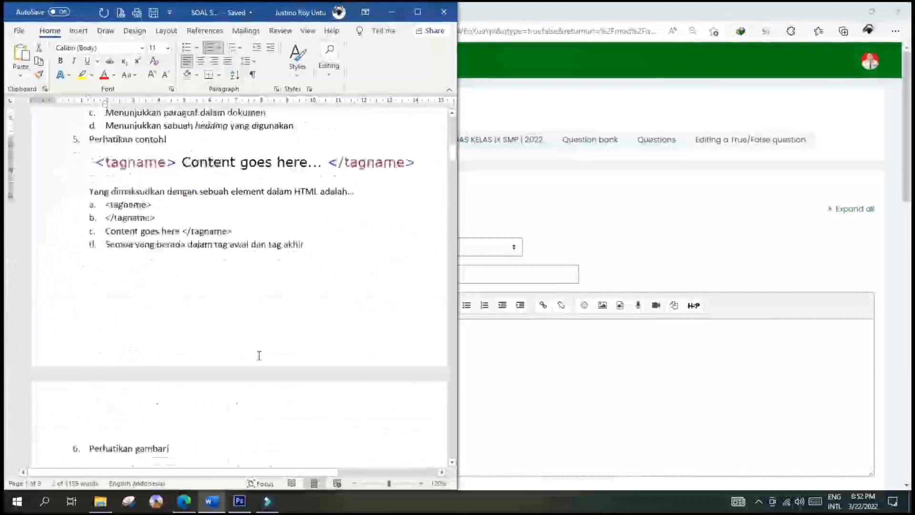
pyautogui.scroll(-15, 259, 357)
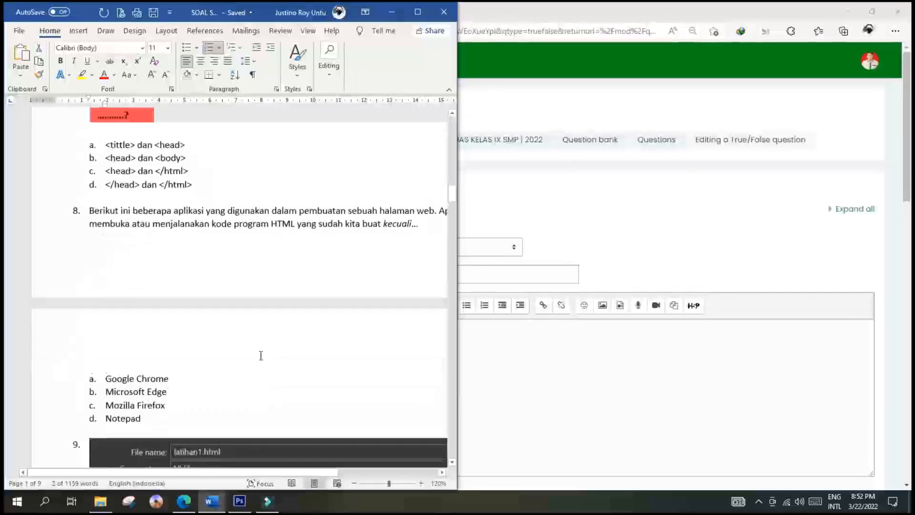
pyautogui.scroll(-15, 260, 357)
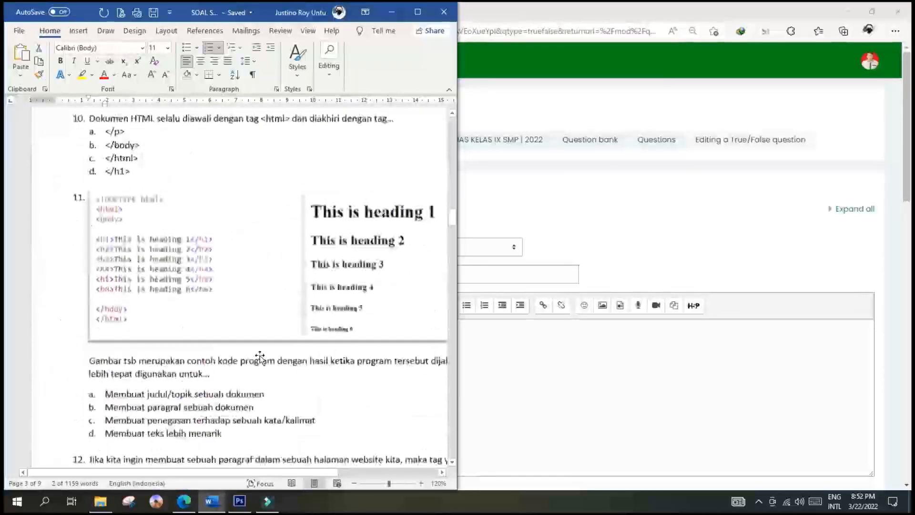
pyautogui.scroll(-15, 261, 354)
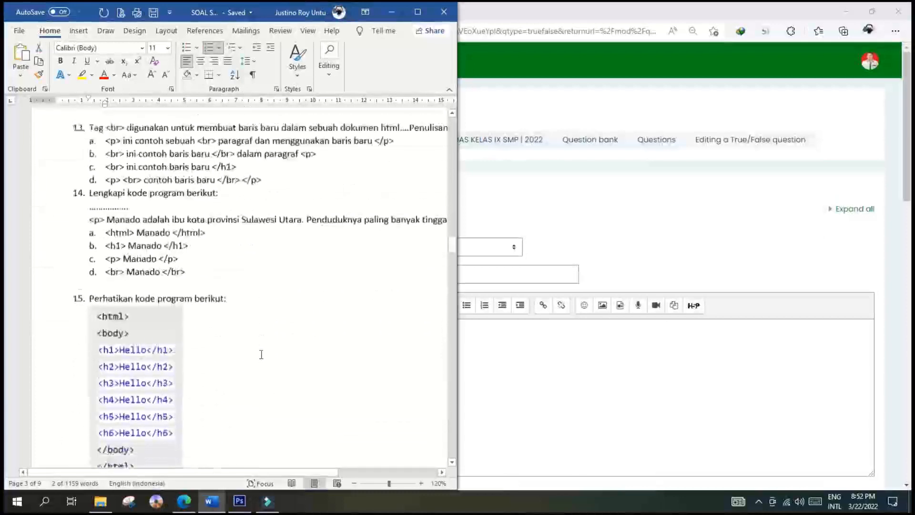
pyautogui.scroll(-5, 398, 302)
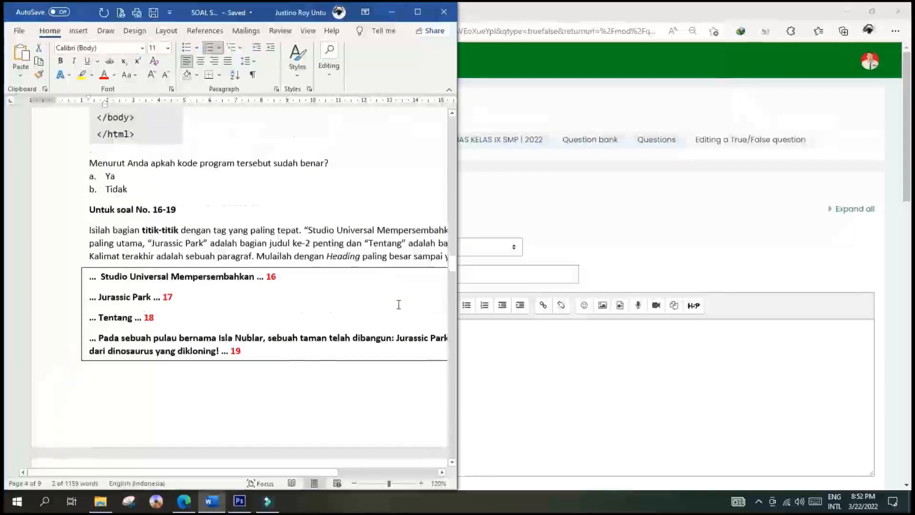
pyautogui.scroll(7, 398, 303)
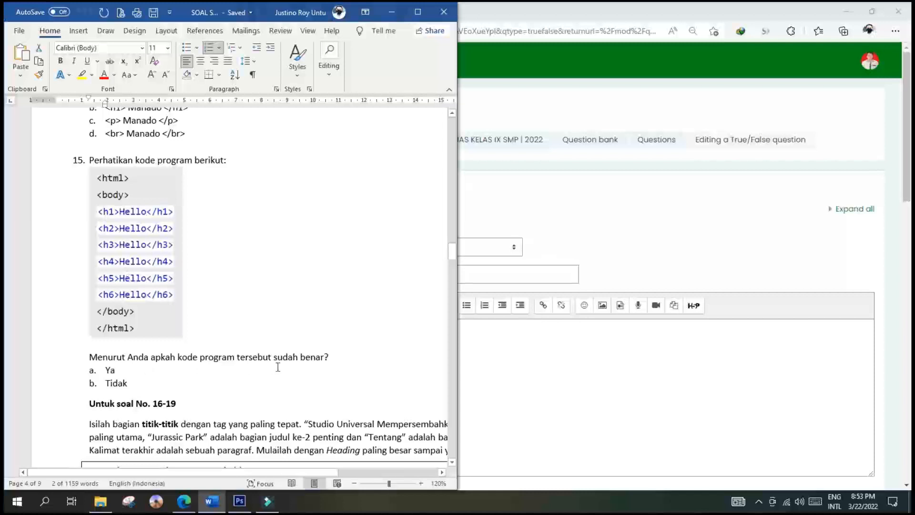
# Step: Back in the browser, set the name of the True/False question to 2
pyautogui.click(489, 356)
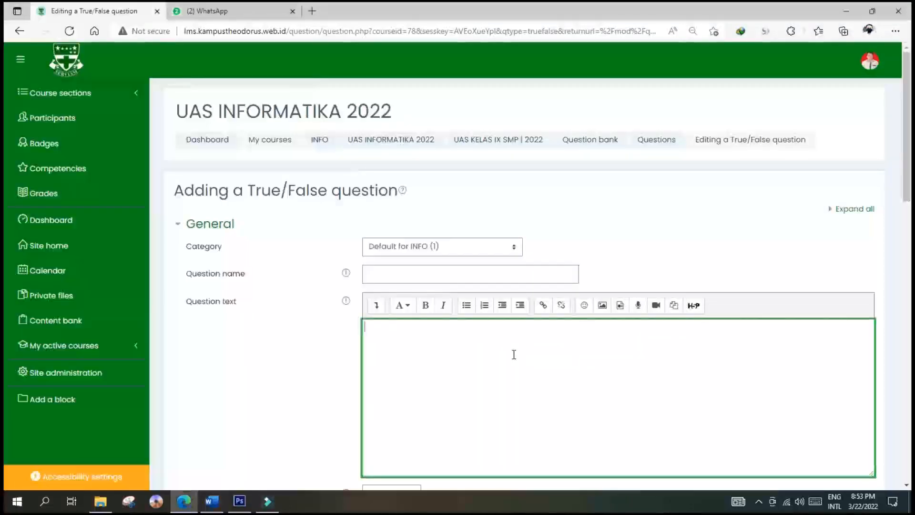
pyautogui.click(437, 275)
pyautogui.write('2')
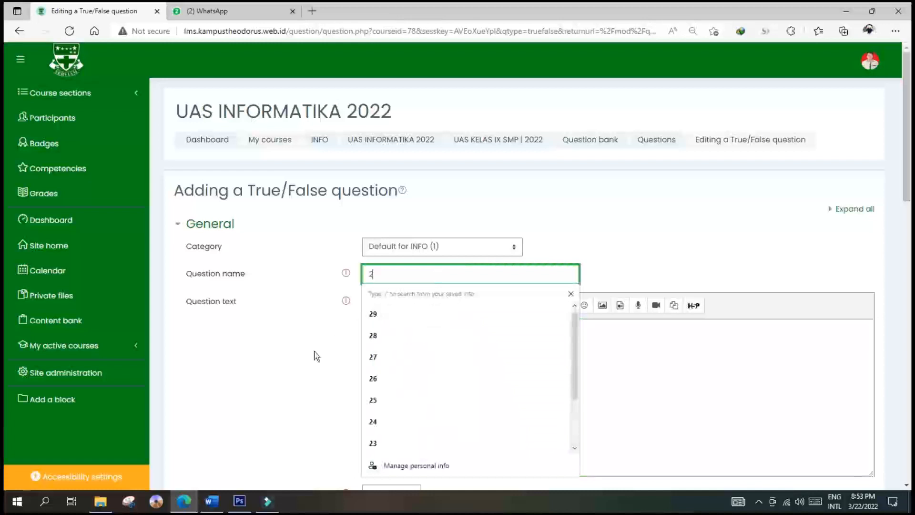
pyautogui.click(314, 355)
pyautogui.click(389, 340)
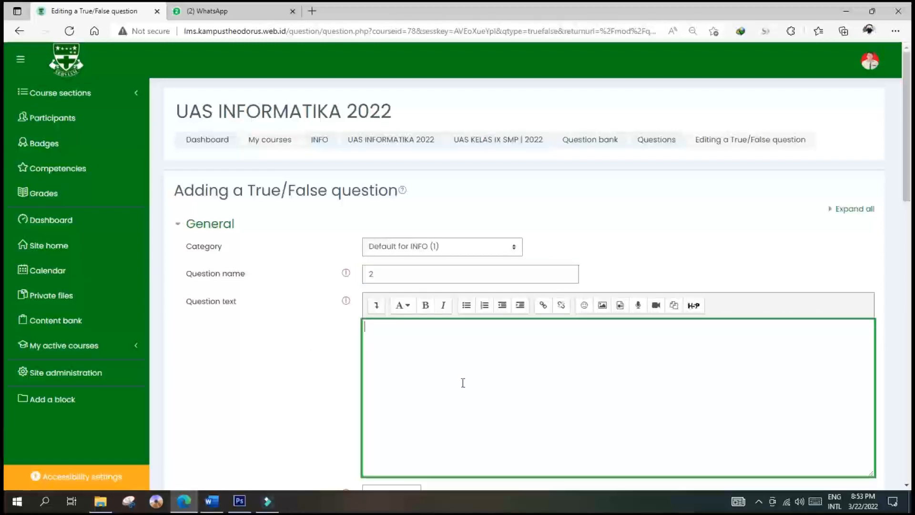
# Step: Copy the line "Perhatikan kode program berikut:" of question 15 from Word into the question text and format it as a heading
pyautogui.scroll(-1, 464, 382)
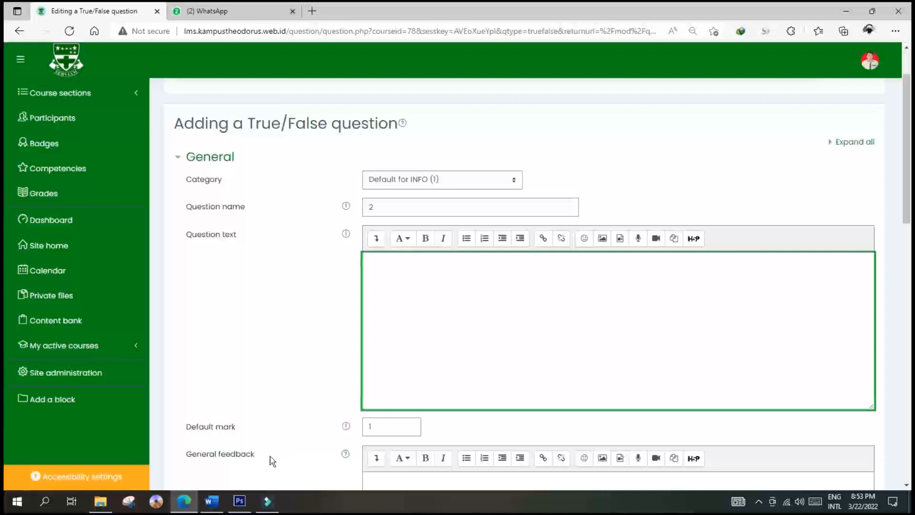
pyautogui.click(220, 504)
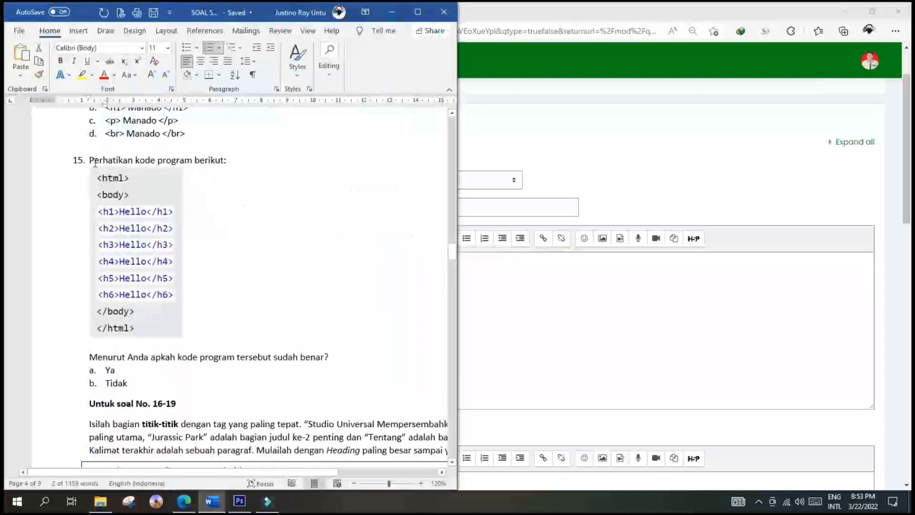
pyautogui.moveTo(90, 160); pyautogui.dragTo(231, 160)
pyautogui.hotkey('ctrl', 'c')
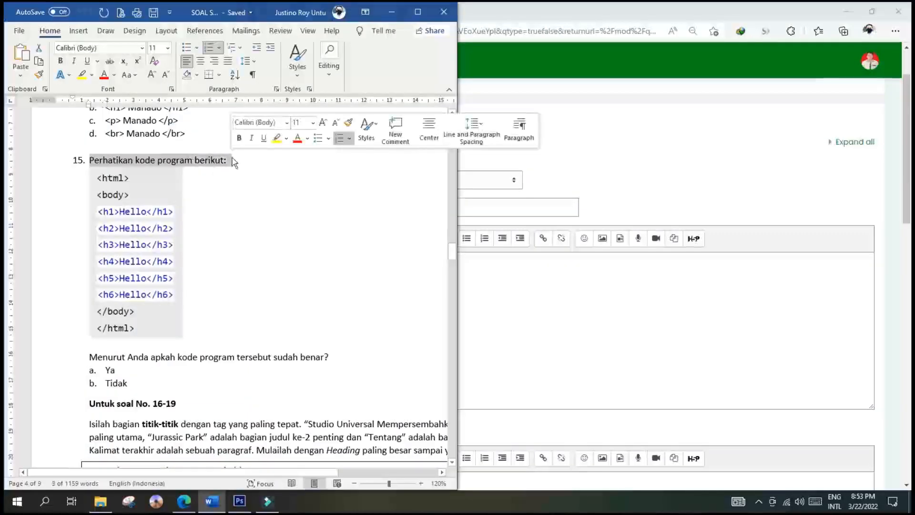
pyautogui.click(506, 279)
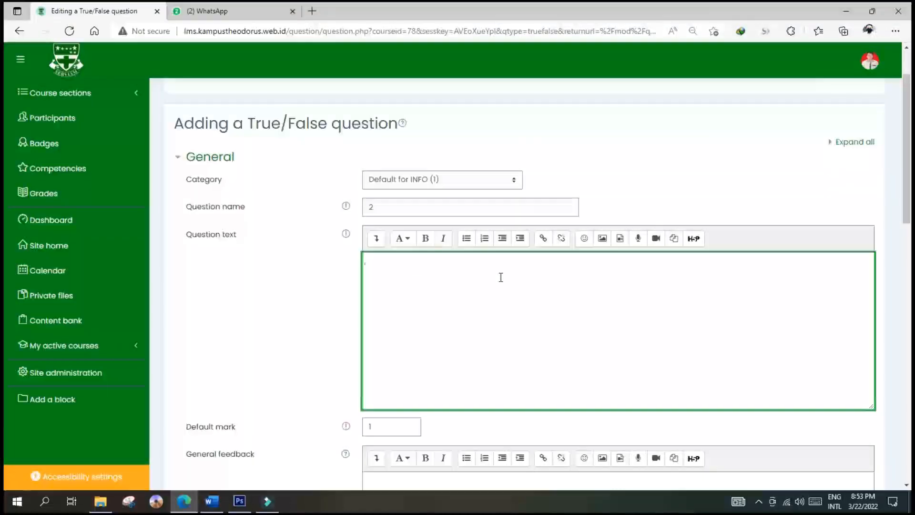
pyautogui.hotkey('ctrl', 'v')
pyautogui.press('BackSpace')
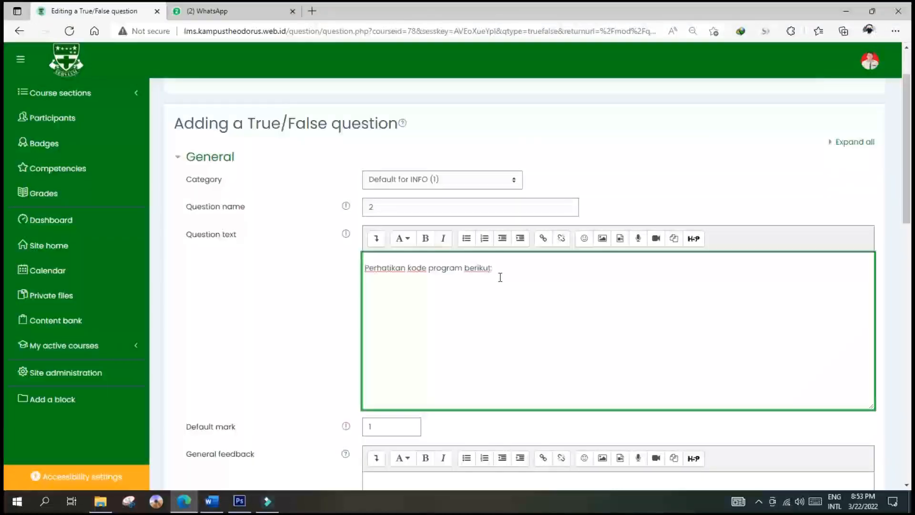
pyautogui.click(408, 240)
pyautogui.click(435, 266)
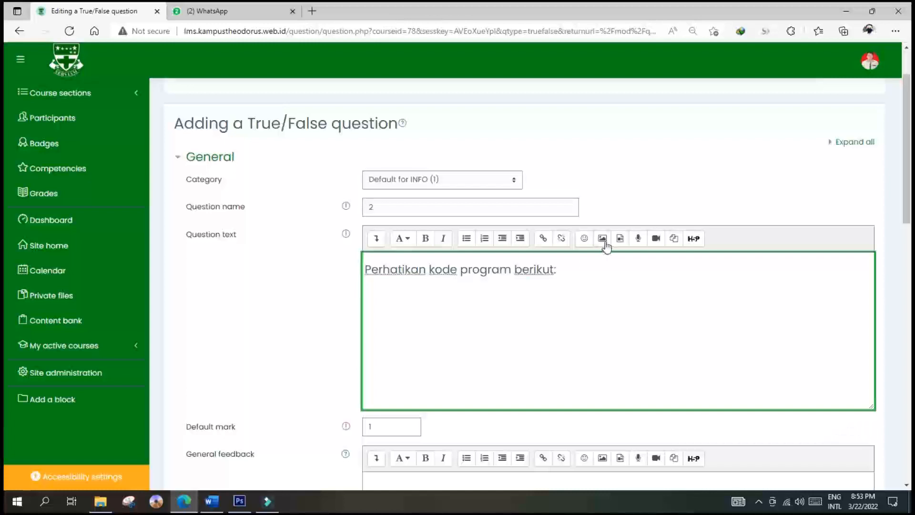
# Step: Switch to the Word document and copy the HTML code image under question 15
pyautogui.click(218, 505)
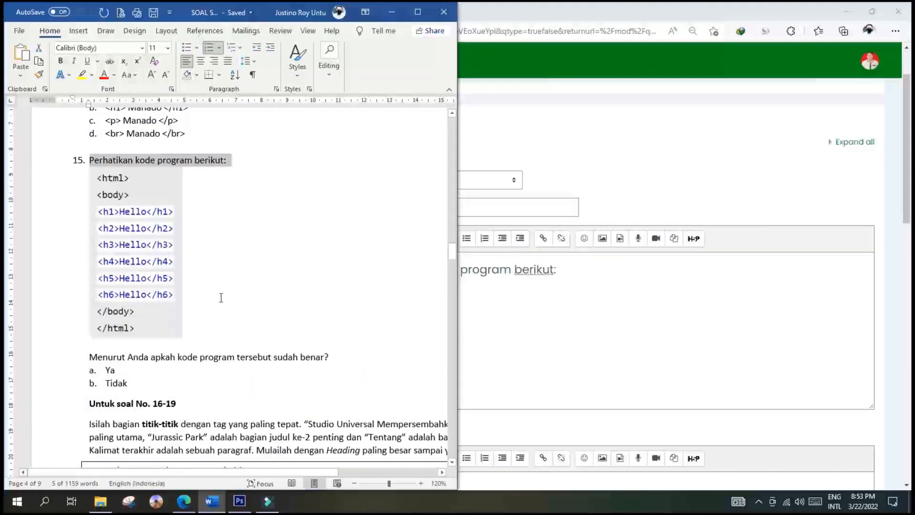
pyautogui.click(156, 261)
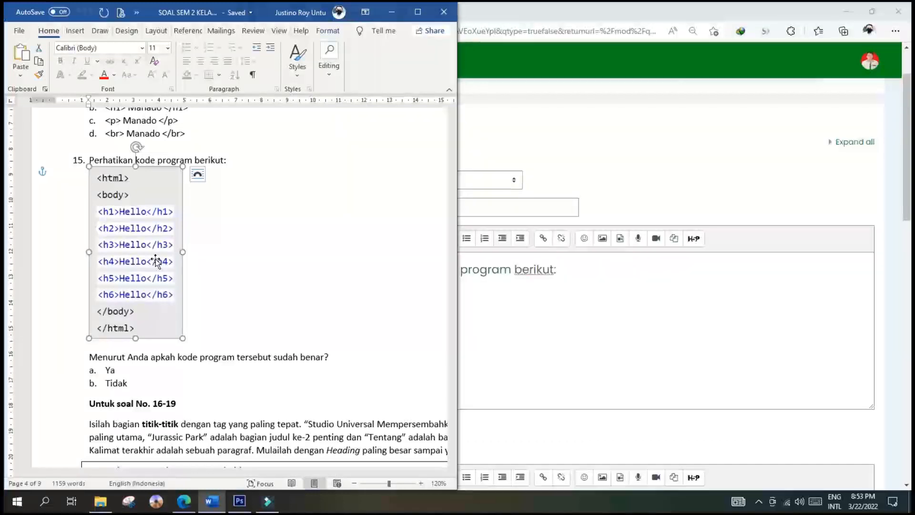
pyautogui.click(197, 175)
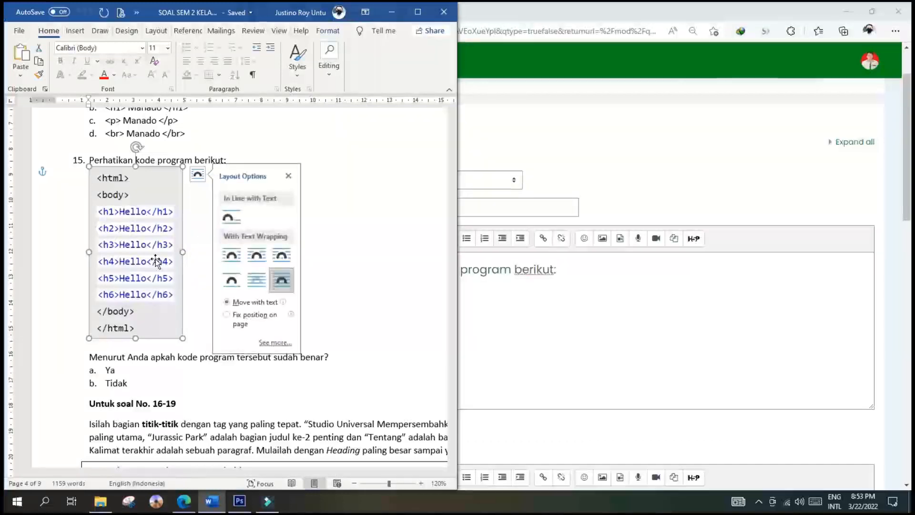
pyautogui.click(147, 261)
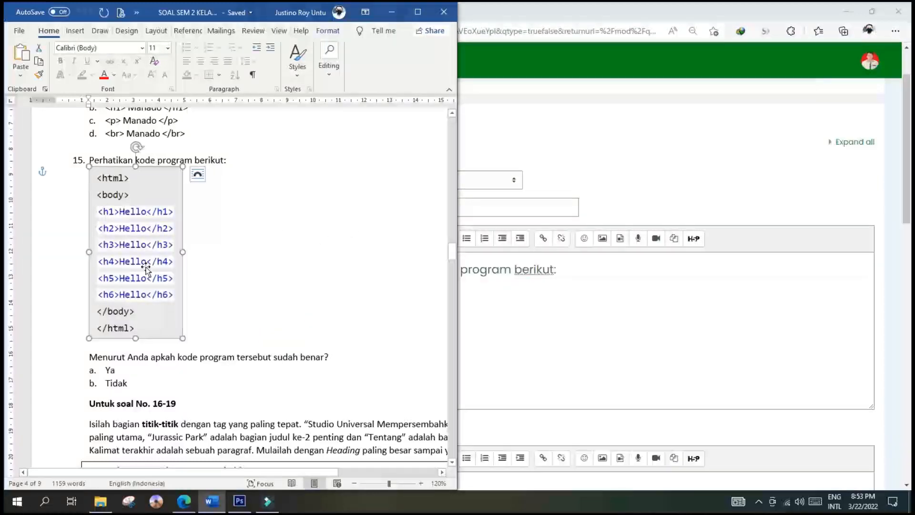
# Step: Open Paint 3D and paste the copied code image onto the blank canvas
pyautogui.click(52, 498)
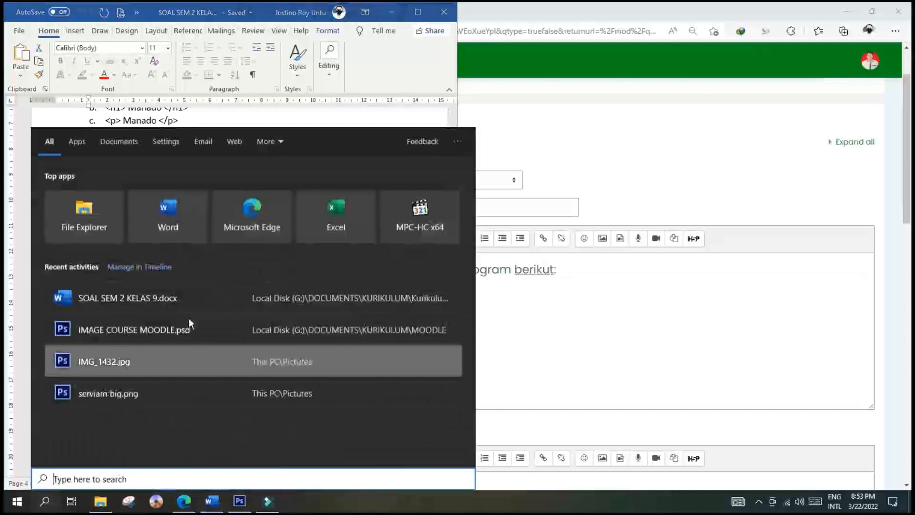
pyautogui.write('PA')
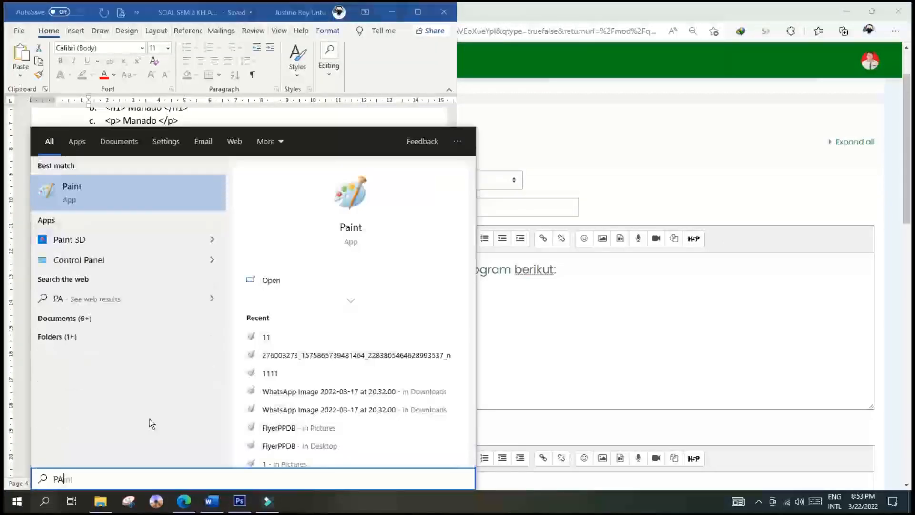
pyautogui.click(137, 247)
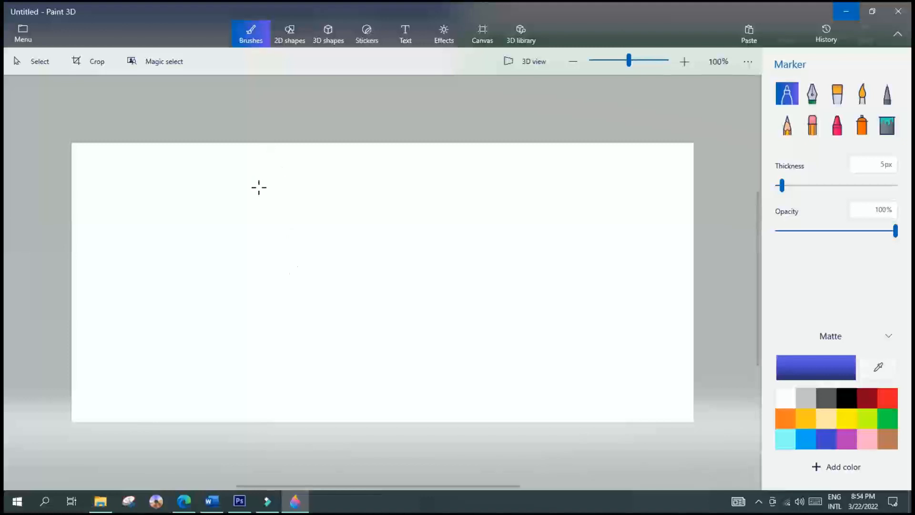
pyautogui.hotkey('ctrl', 'v')
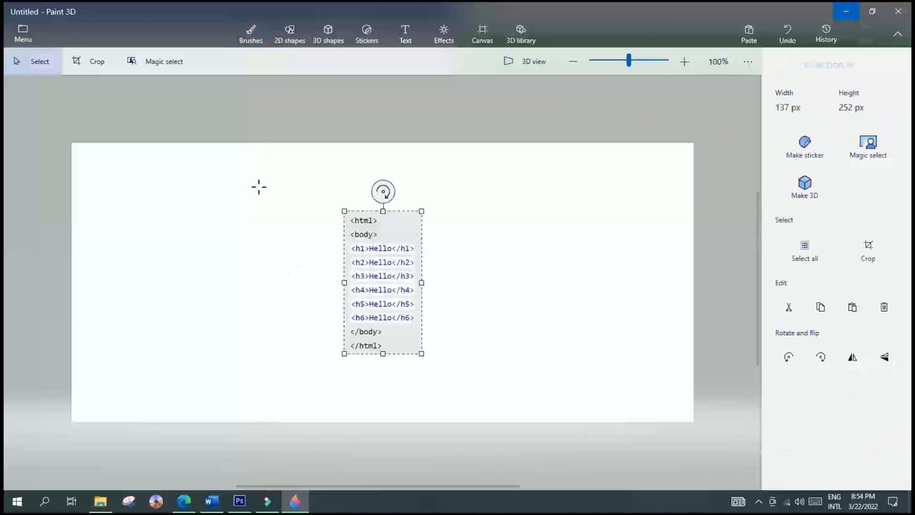
# Step: Enlarge the pasted HTML code picture to about 261 × 402 px and crop the canvas to it
pyautogui.moveTo(329, 202); pyautogui.dragTo(271, 144)
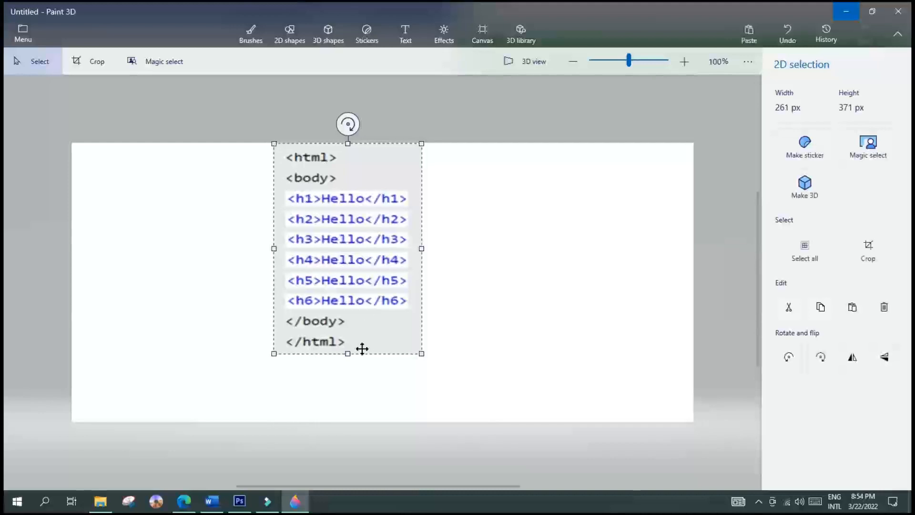
pyautogui.moveTo(347, 354); pyautogui.dragTo(360, 373)
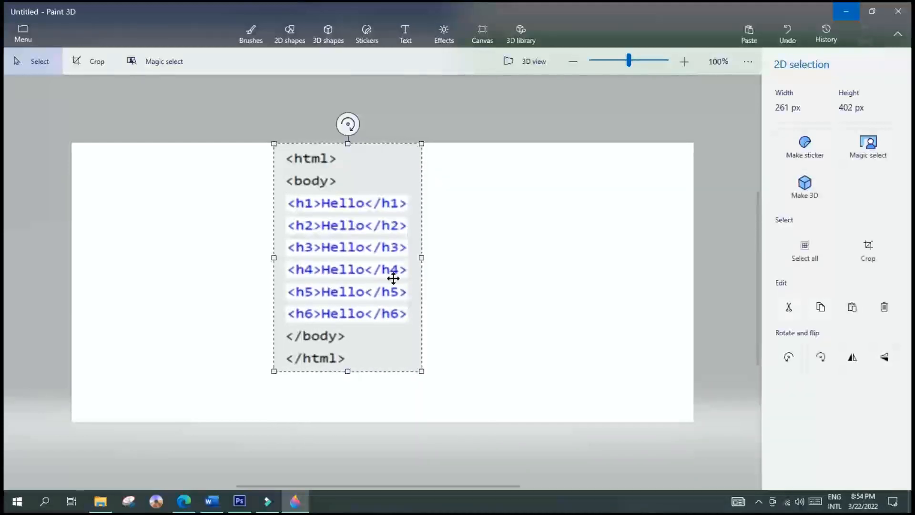
pyautogui.click(93, 64)
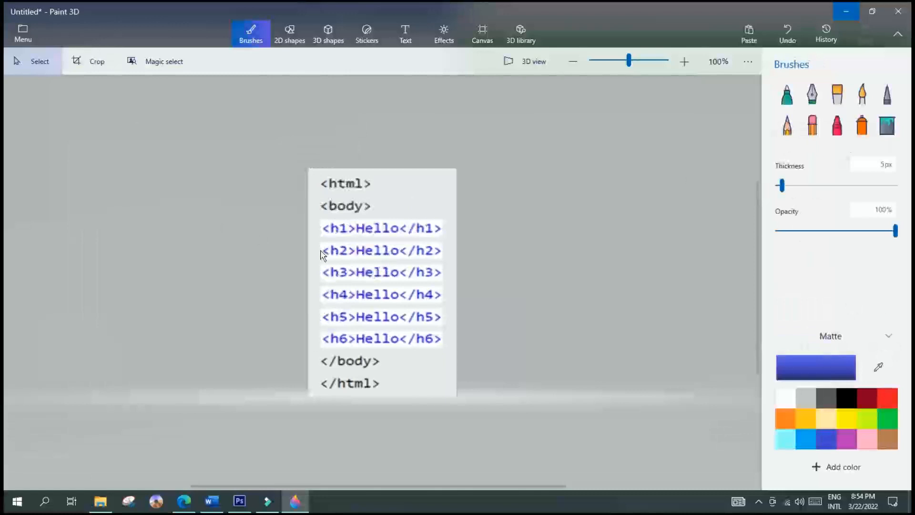
# Step: Save the cropped picture as a 2D PNG named GAMBAR SOAL in the Pictures folder
pyautogui.click(25, 32)
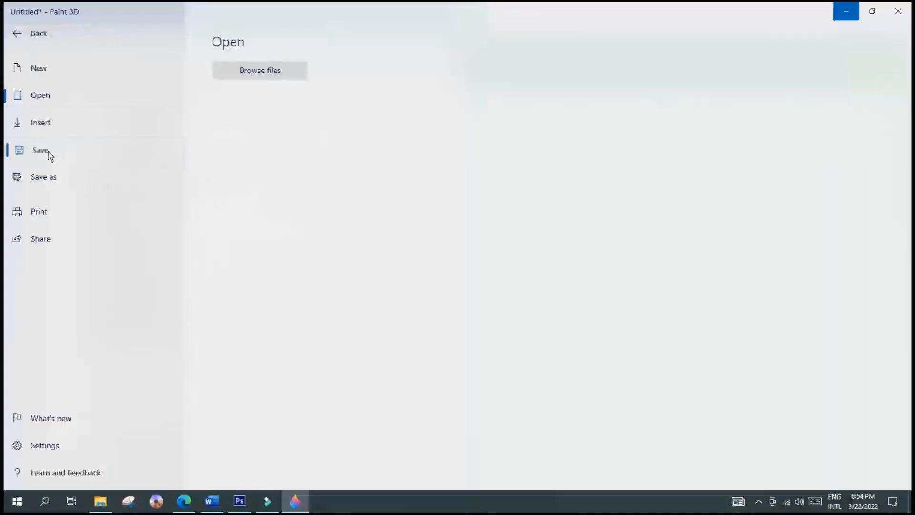
pyautogui.press('Escape')
pyautogui.hotkey('ctrl', 's')
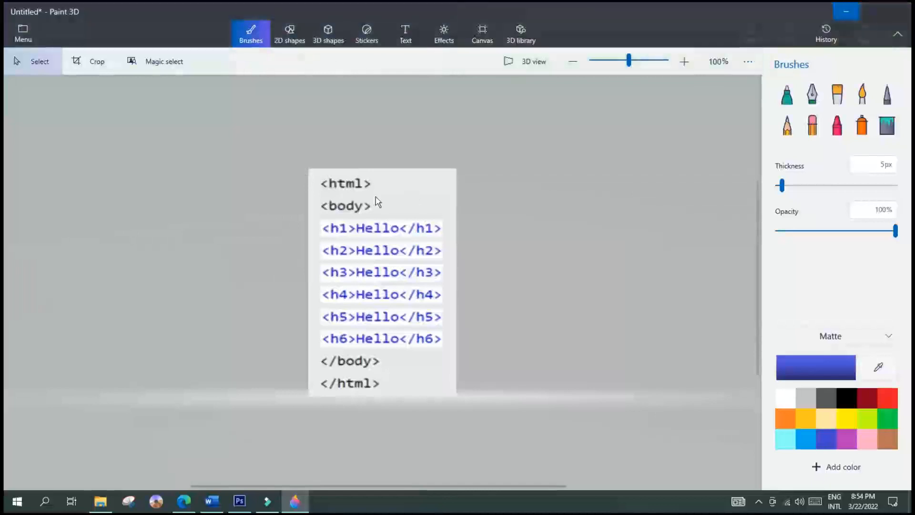
pyautogui.click(73, 153)
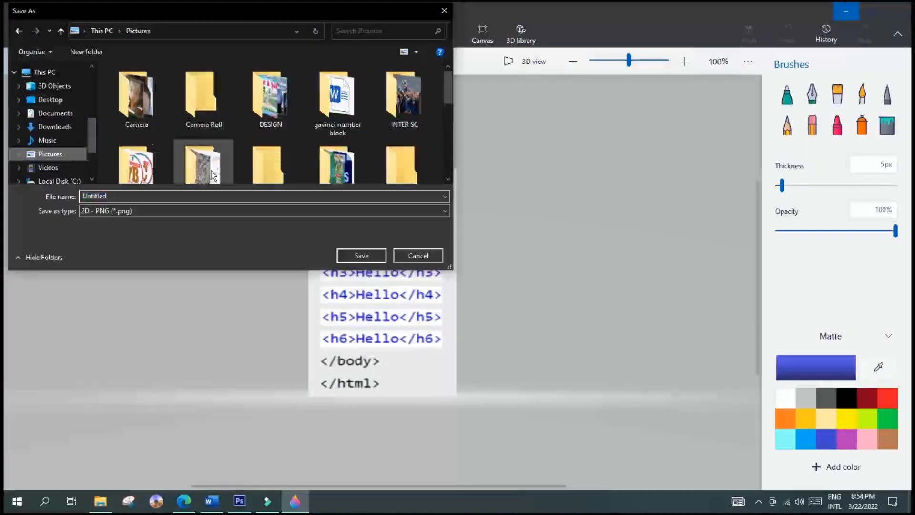
pyautogui.scroll(-5, 447, 144)
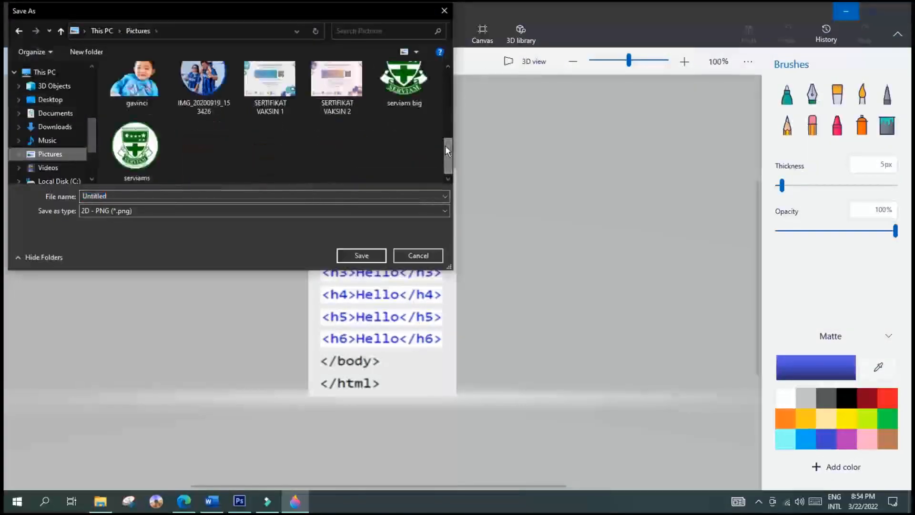
pyautogui.doubleClick(156, 196)
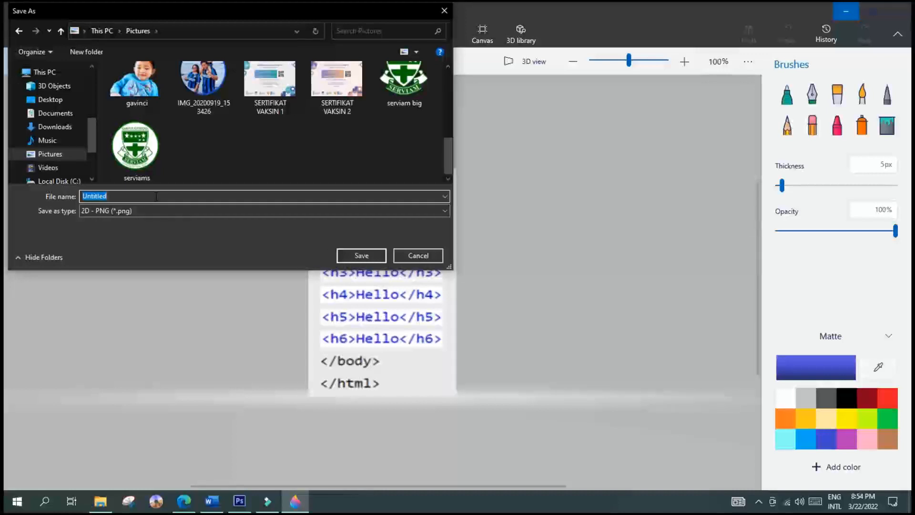
pyautogui.write('GAMBAR SOAL')
pyautogui.click(361, 257)
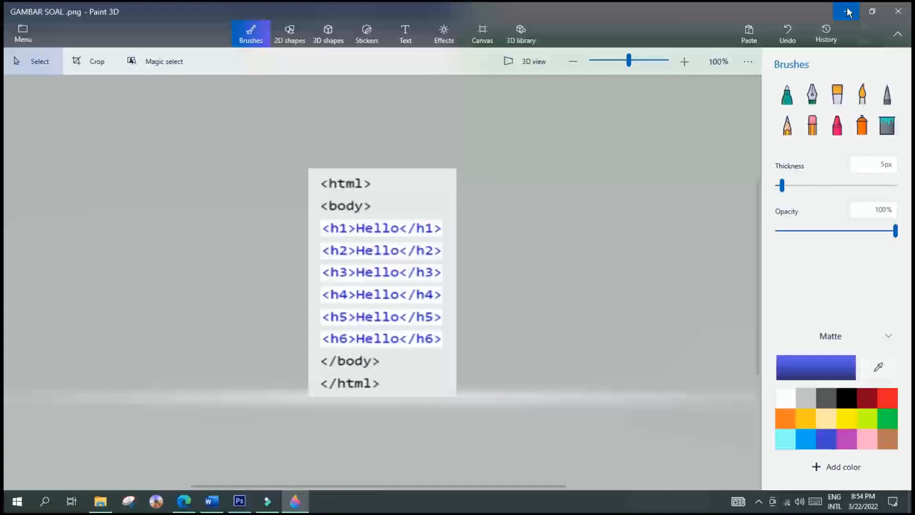
# Step: Switch to the True/False question form in Edge and open the file picker for adding an image to the question text
pyautogui.click(847, 12)
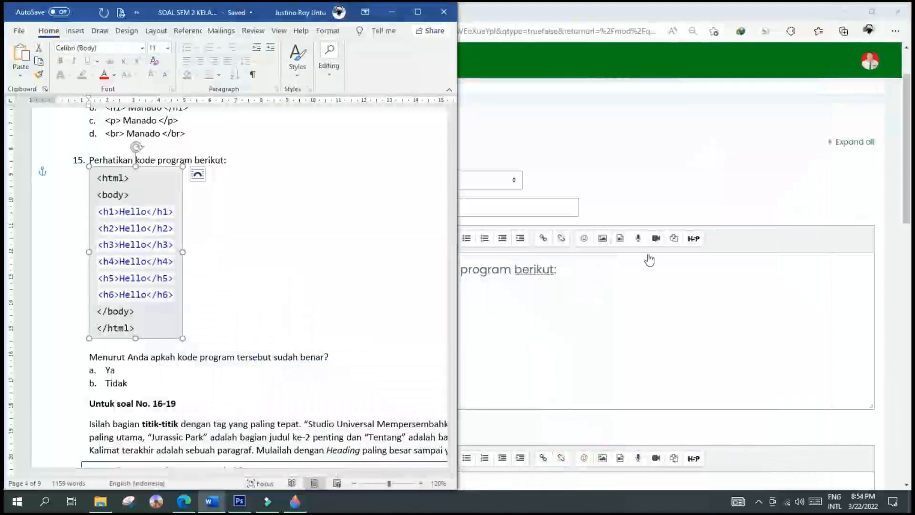
pyautogui.click(640, 280)
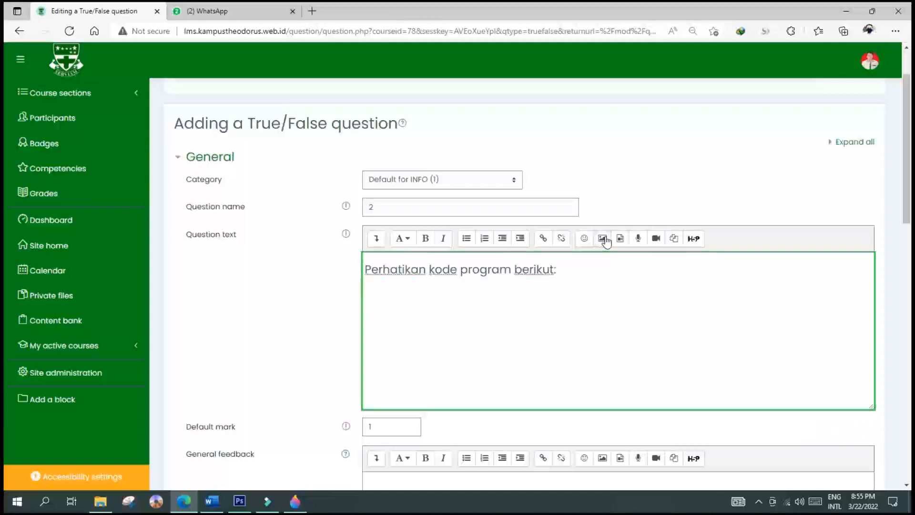
pyautogui.click(604, 240)
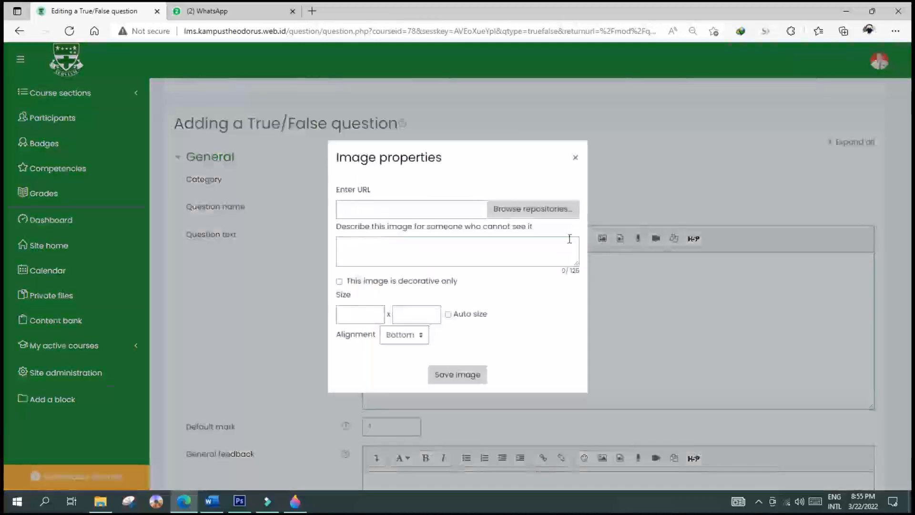
pyautogui.click(575, 157)
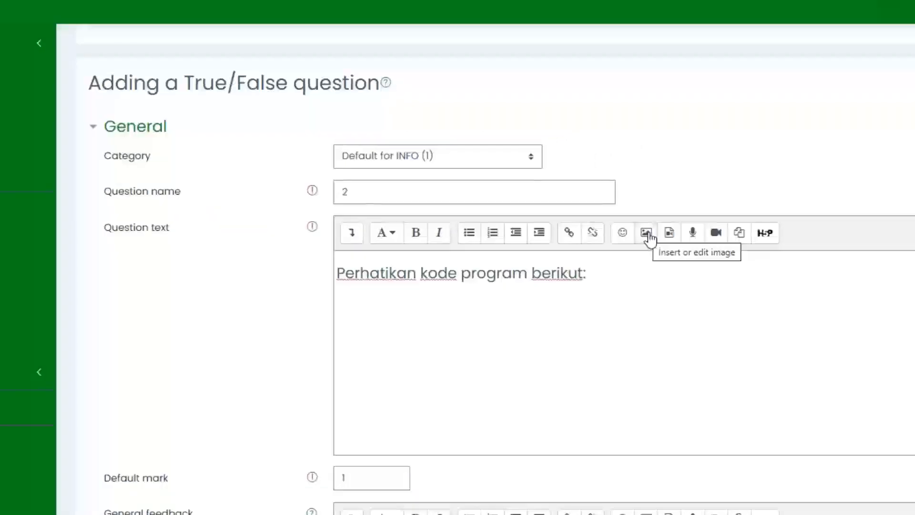
pyautogui.click(646, 233)
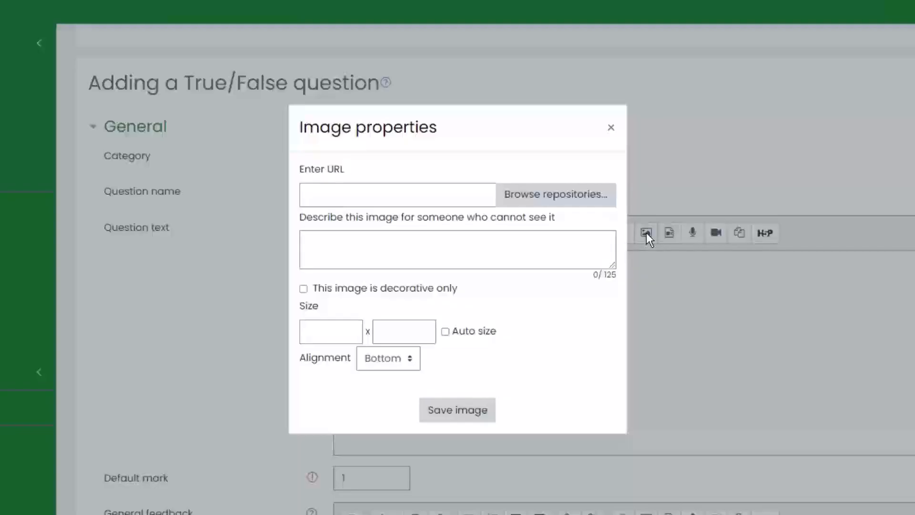
pyautogui.click(528, 199)
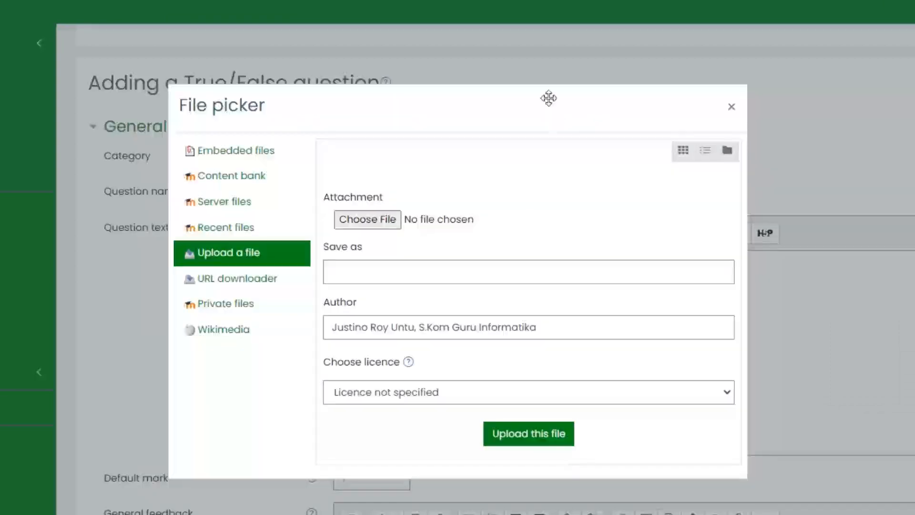
# Step: Upload GAMBAR SOAL.png from the Pictures folder as the question image
pyautogui.moveTo(530, 155); pyautogui.dragTo(521, 94)
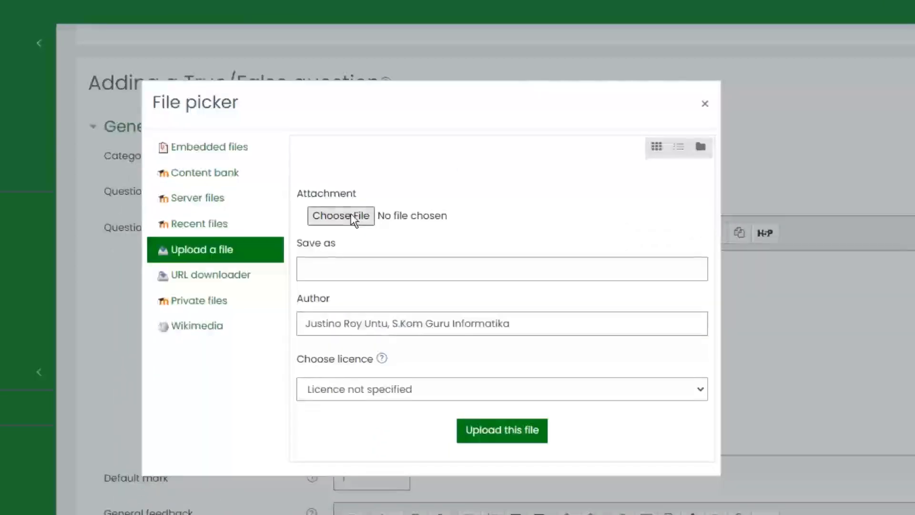
pyautogui.click(341, 224)
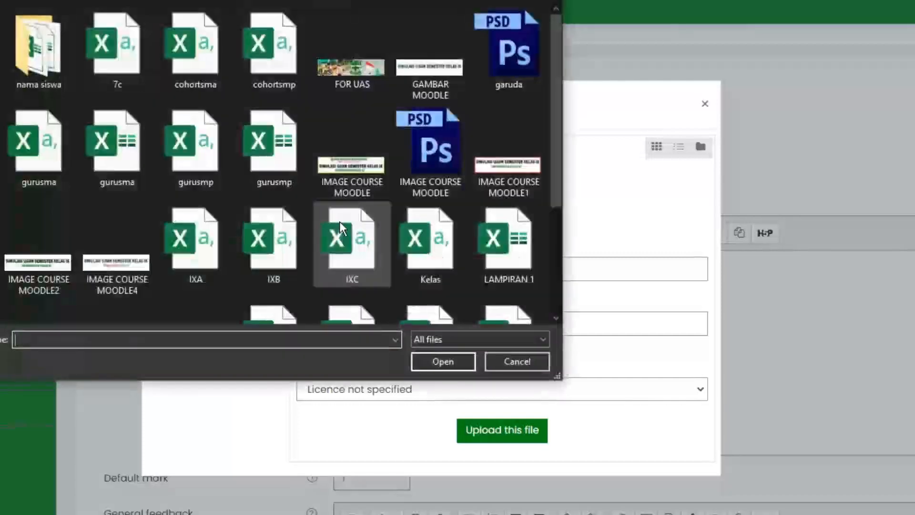
pyautogui.click(1, 233)
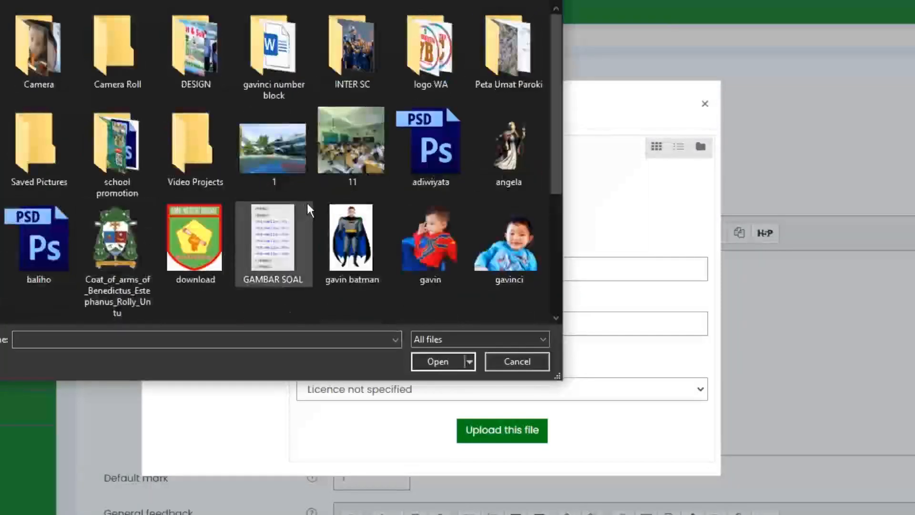
pyautogui.scroll(-2, 309, 210)
pyautogui.click(272, 146)
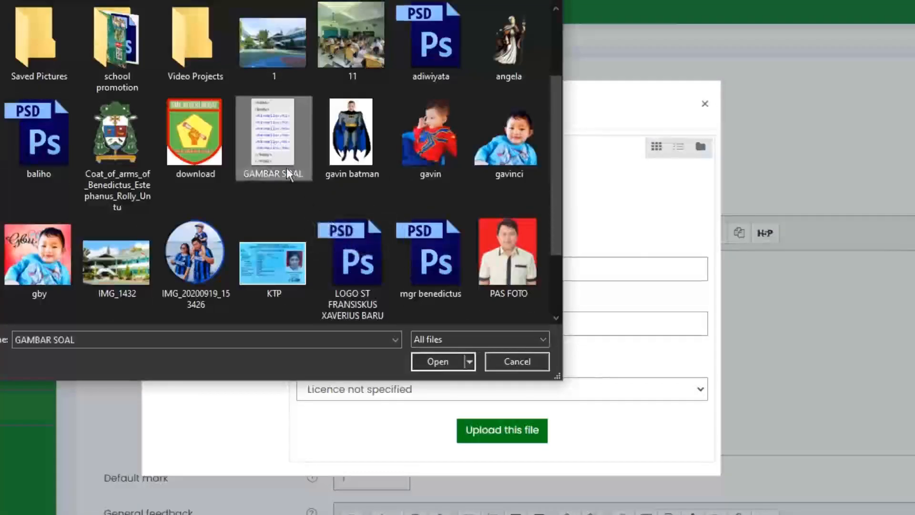
pyautogui.click(434, 360)
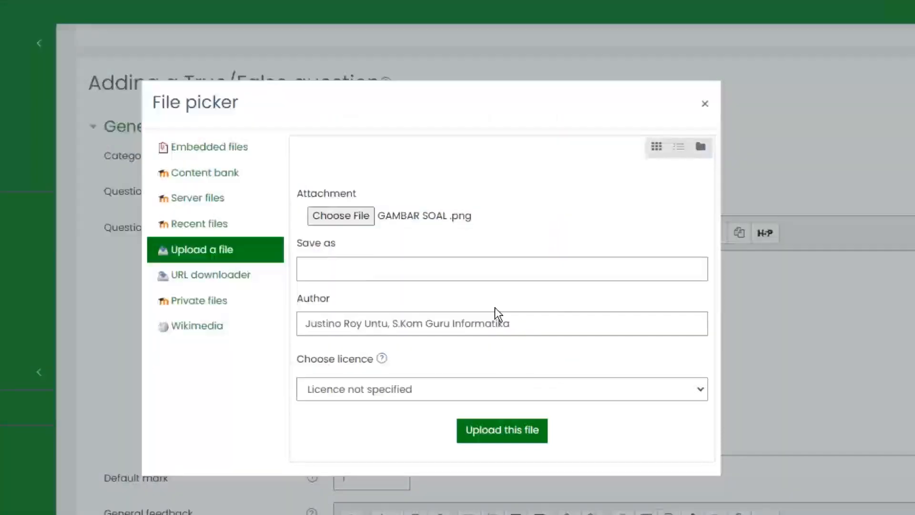
pyautogui.click(513, 429)
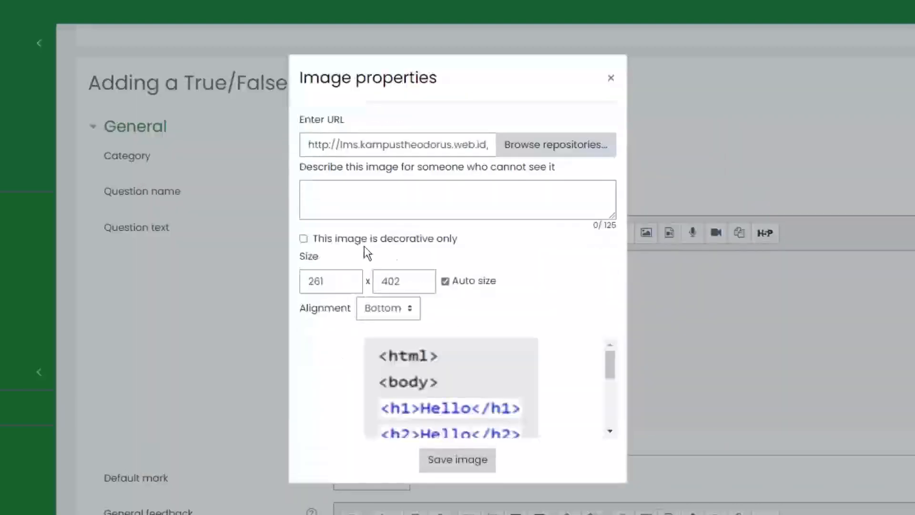
# Step: Mark the uploaded image as decorative only and insert it into the question text
pyautogui.click(304, 239)
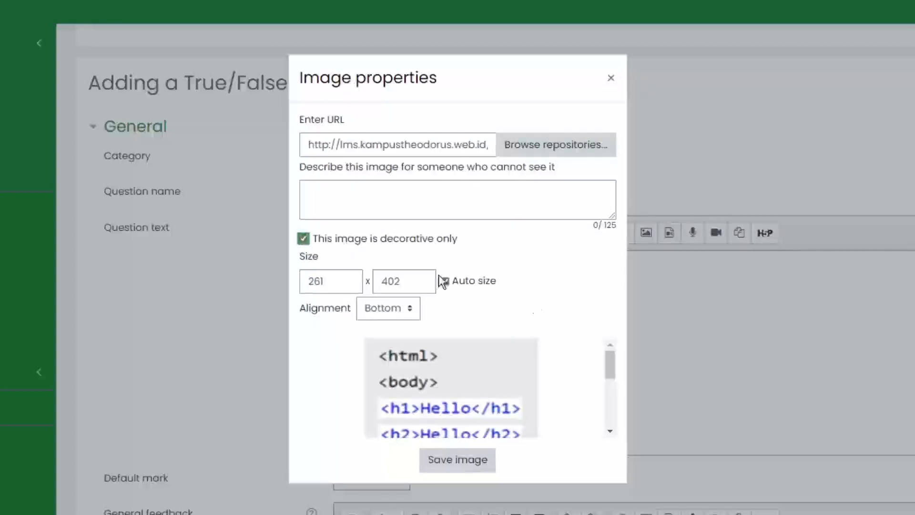
pyautogui.scroll(-1, 605, 364)
pyautogui.click(461, 462)
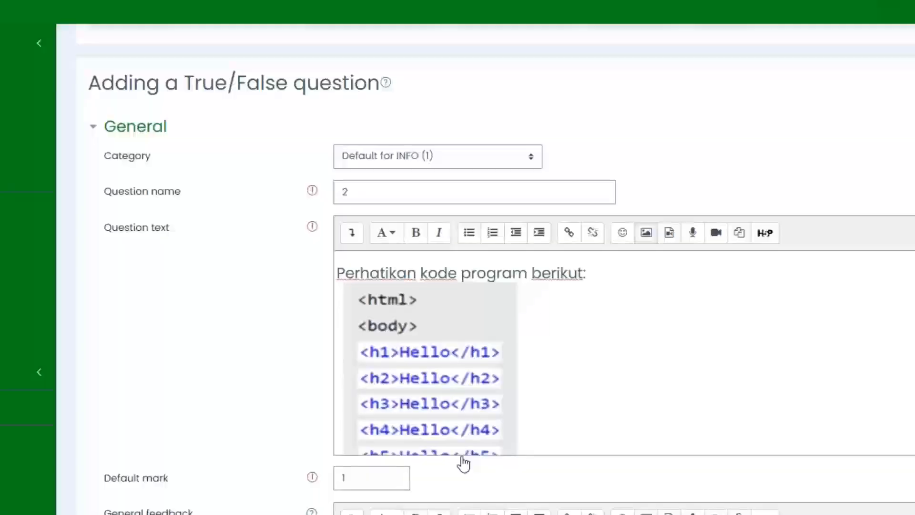
# Step: Set the question's correct answer to True and save the question to the quiz
pyautogui.scroll(-2, 604, 343)
pyautogui.scroll(5, 610, 345)
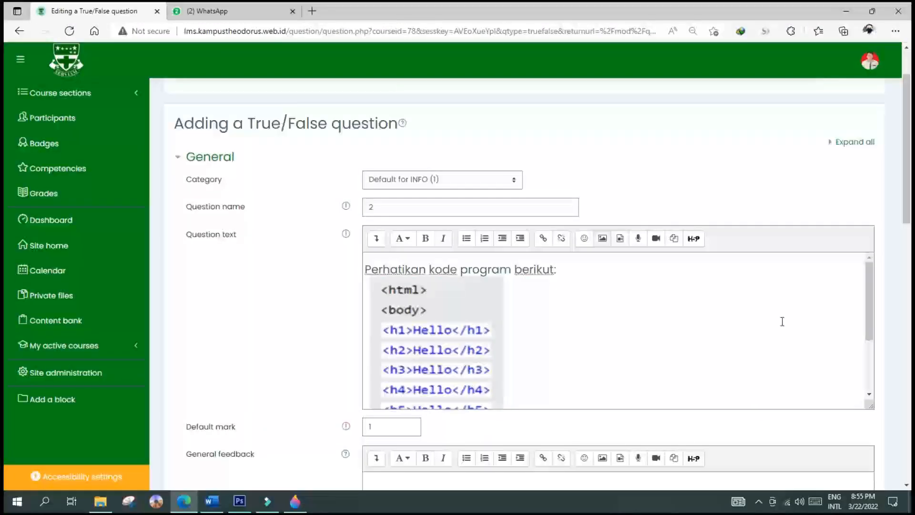
pyautogui.scroll(-4, 900, 300)
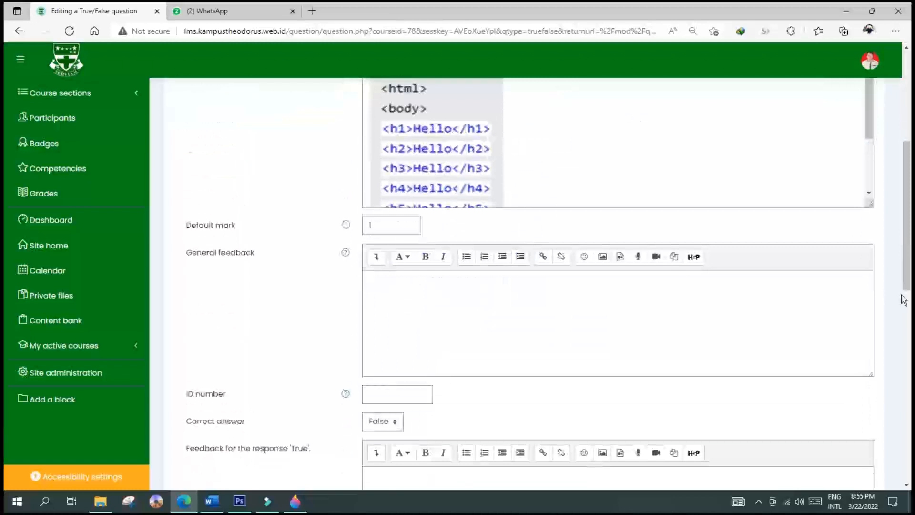
pyautogui.scroll(-10, 904, 300)
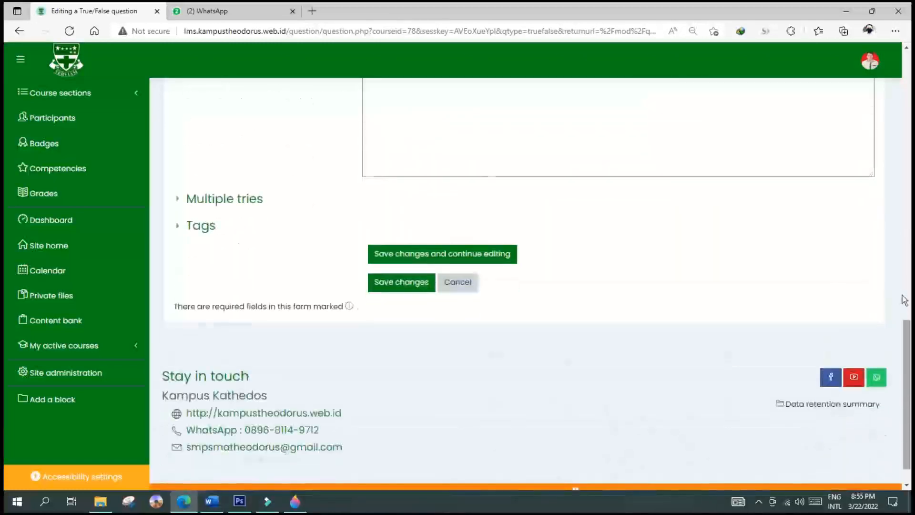
pyautogui.scroll(4, 904, 300)
pyautogui.scroll(4, 904, 299)
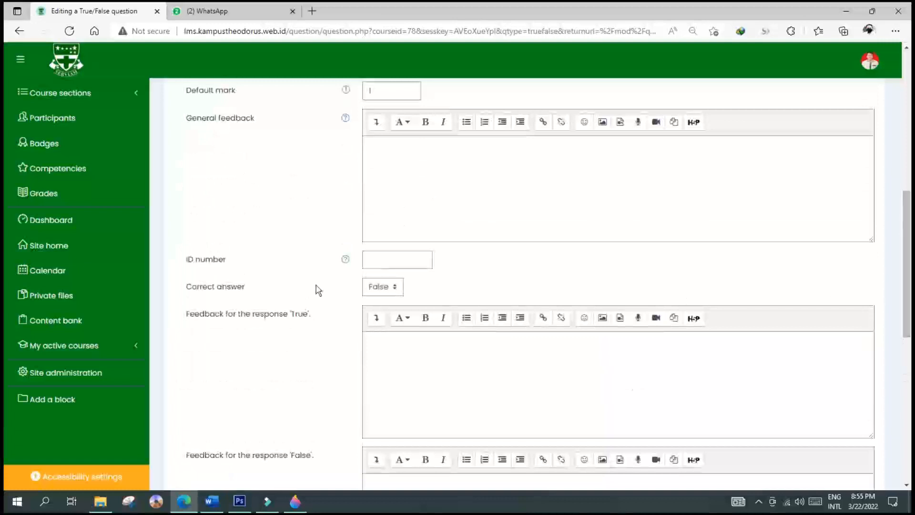
pyautogui.scroll(-1, 382, 293)
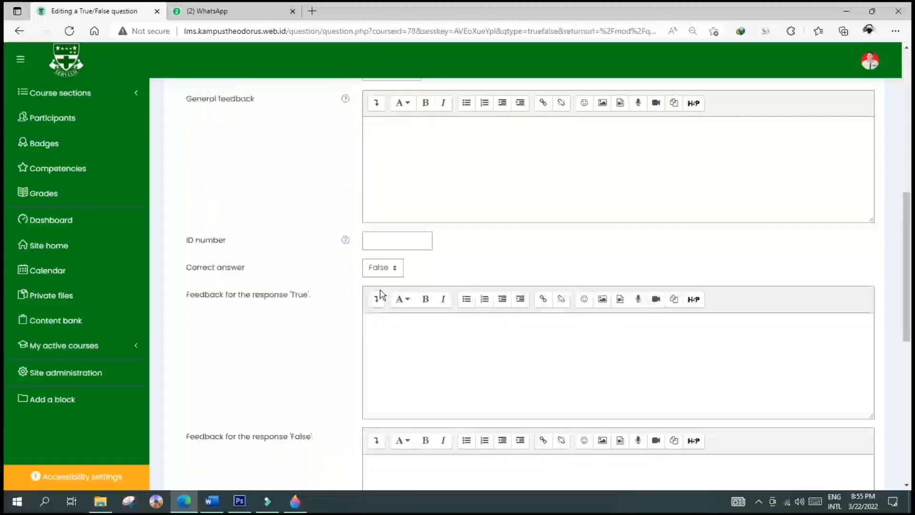
pyautogui.click(380, 272)
pyautogui.click(381, 298)
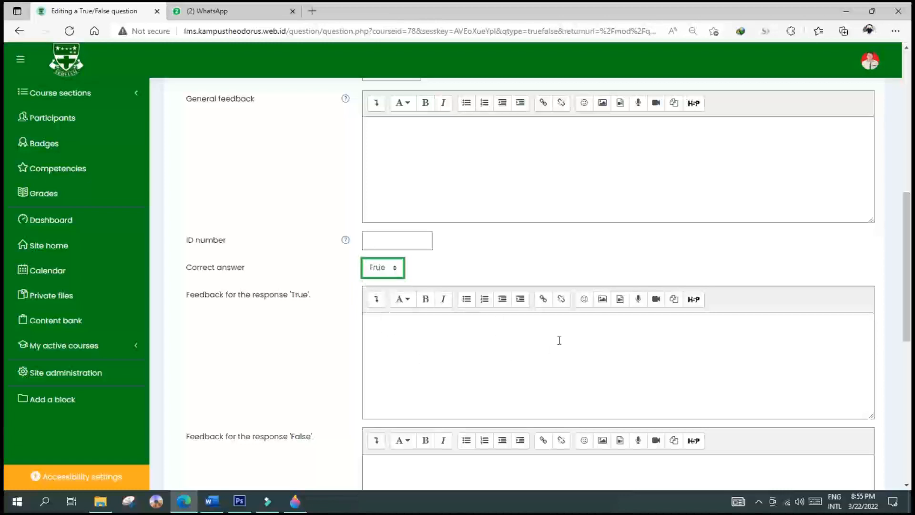
pyautogui.scroll(-7, 556, 346)
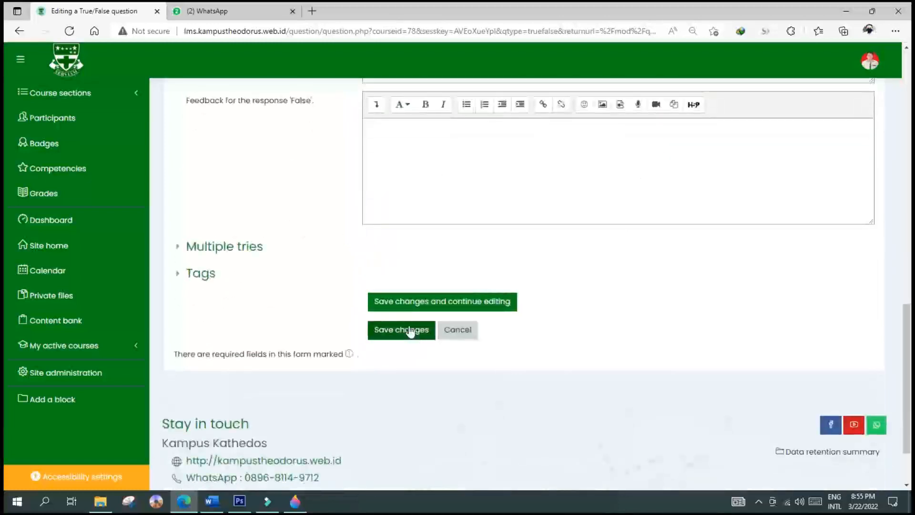
pyautogui.click(408, 333)
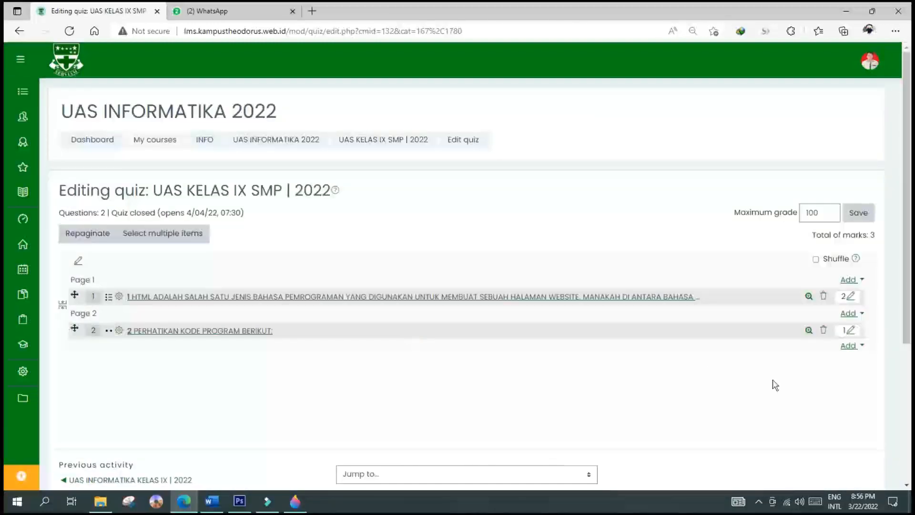
# Step: Preview quiz question 2 with its code image and select False as the trial answer
pyautogui.click(808, 330)
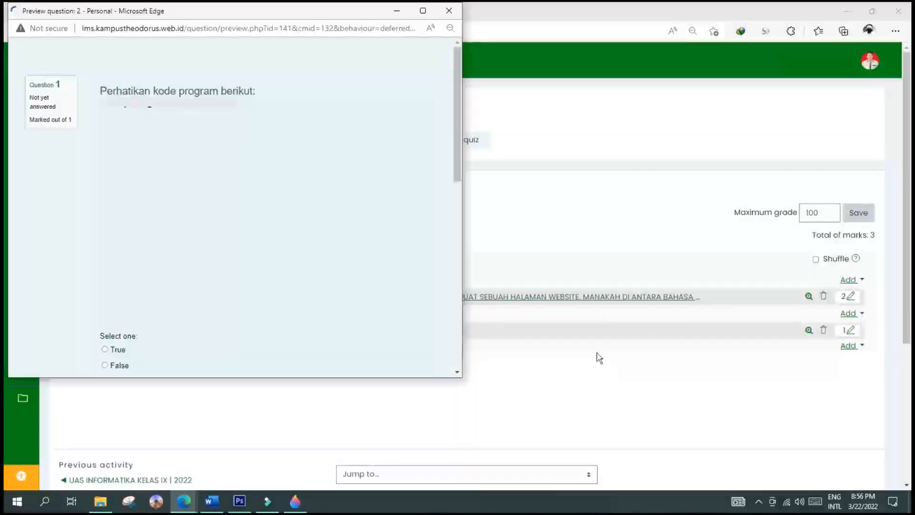
pyautogui.scroll(-1, 370, 207)
pyautogui.scroll(1, 370, 208)
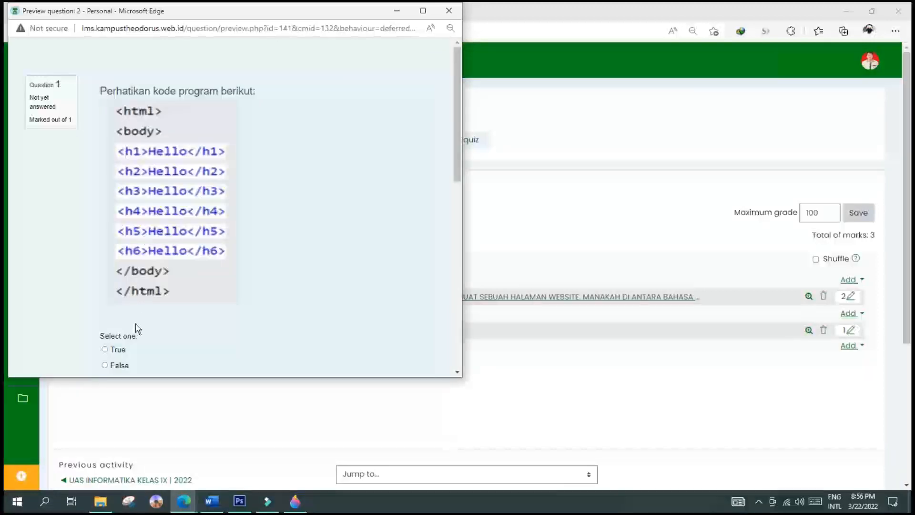
pyautogui.scroll(-1, 151, 321)
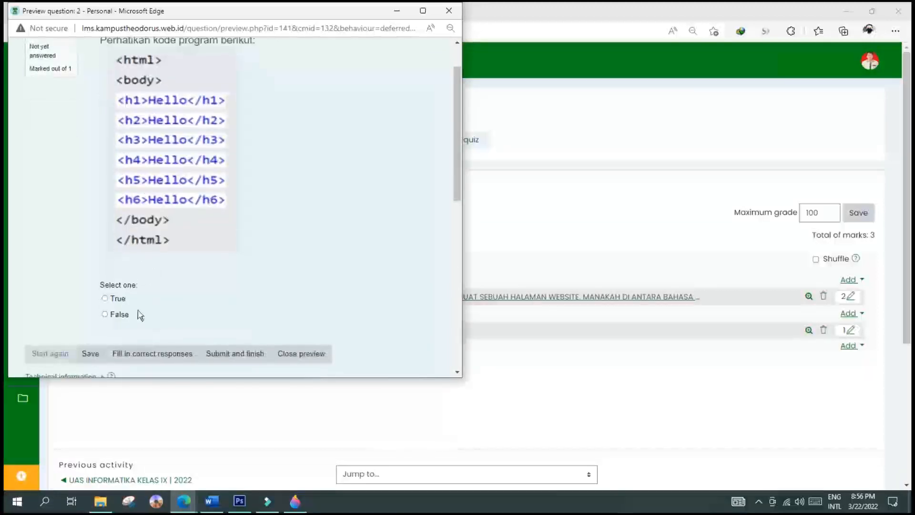
pyautogui.click(105, 298)
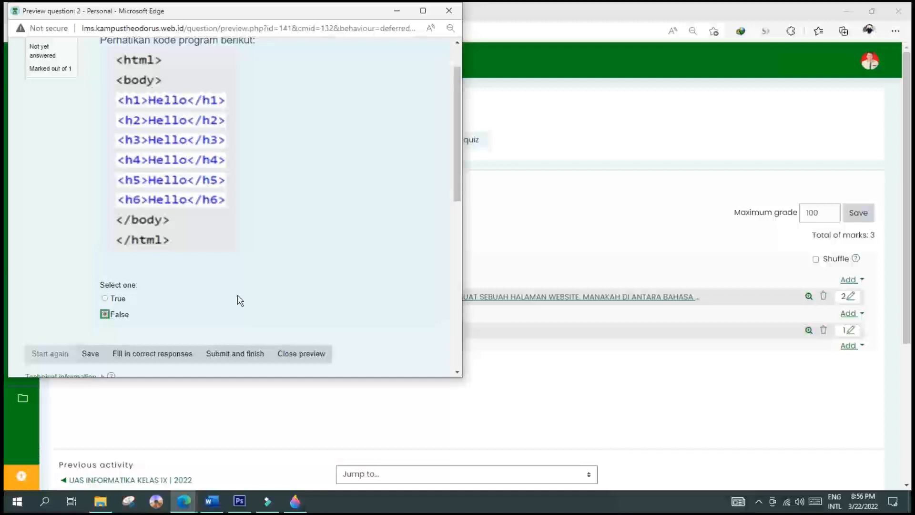
# Step: Leave the question preview and add a new Matching question at the end of the quiz
pyautogui.scroll(2, 239, 299)
pyautogui.click(599, 332)
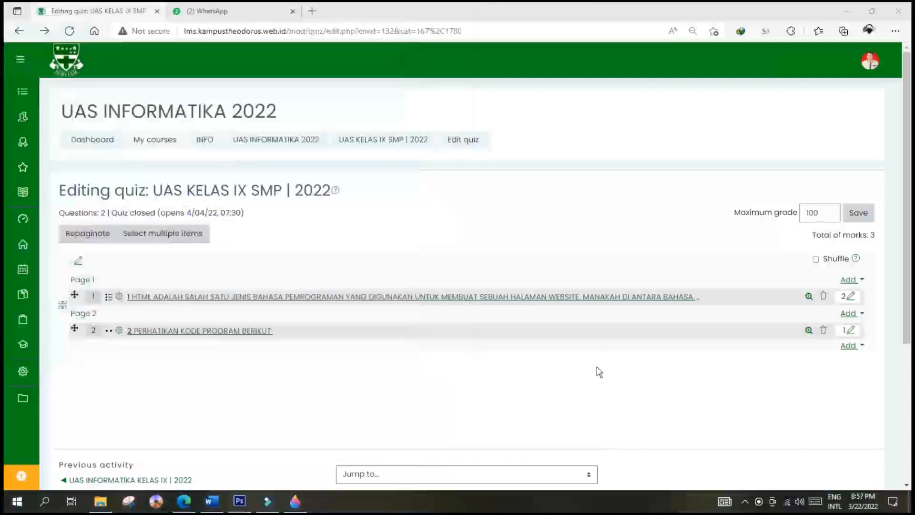
pyautogui.click(848, 346)
pyautogui.click(777, 364)
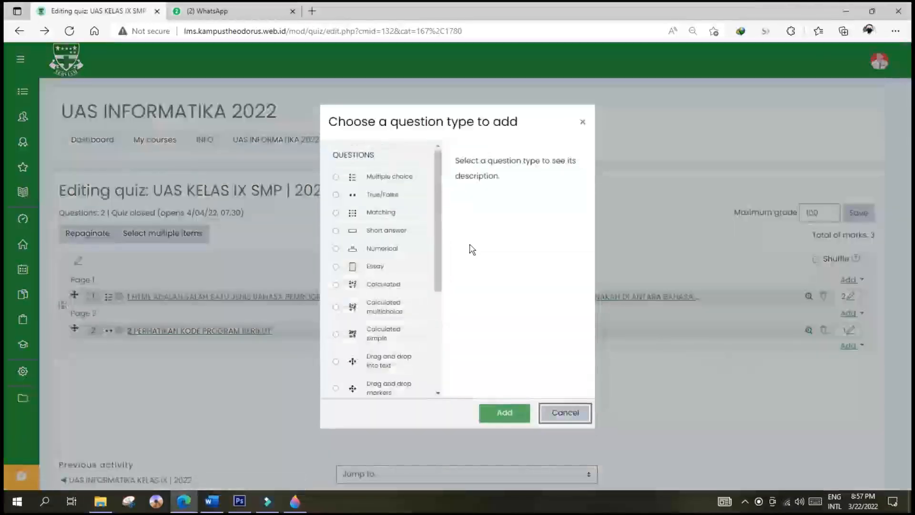
pyautogui.click(379, 219)
pyautogui.click(498, 409)
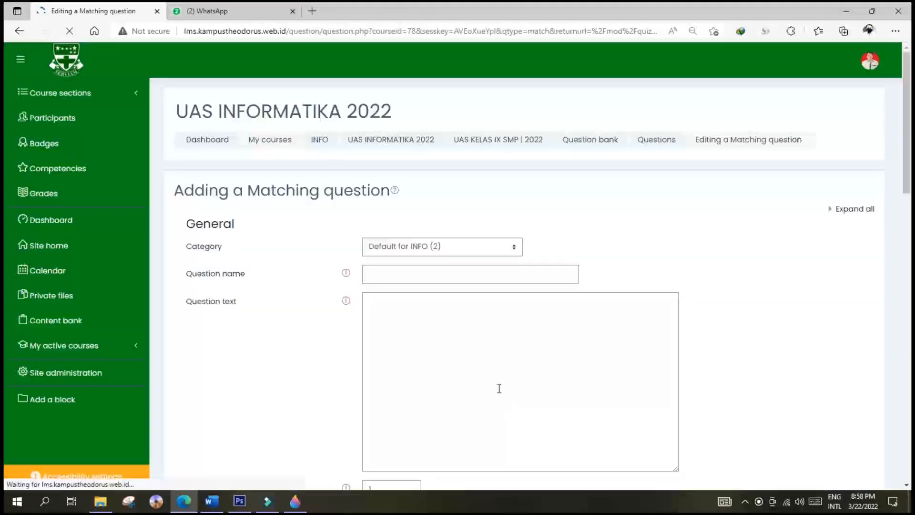
# Step: Name the question 3 and enter the question text "Cocokanlah pengertian dan fungsi perangkat berikut ini!"
pyautogui.click(427, 274)
pyautogui.write('3')
pyautogui.click(395, 337)
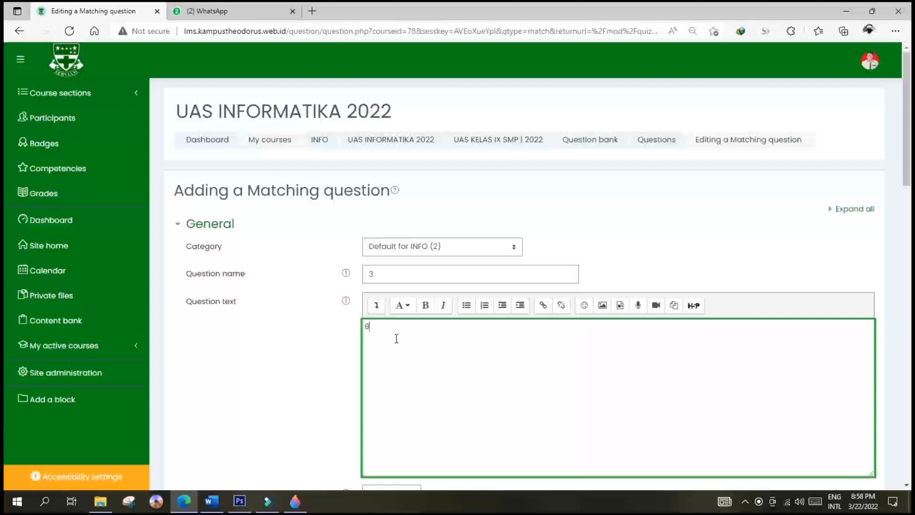
pyautogui.press('BackSpace')
pyautogui.press('BackSpace')
pyautogui.write('Cocokanlah ')
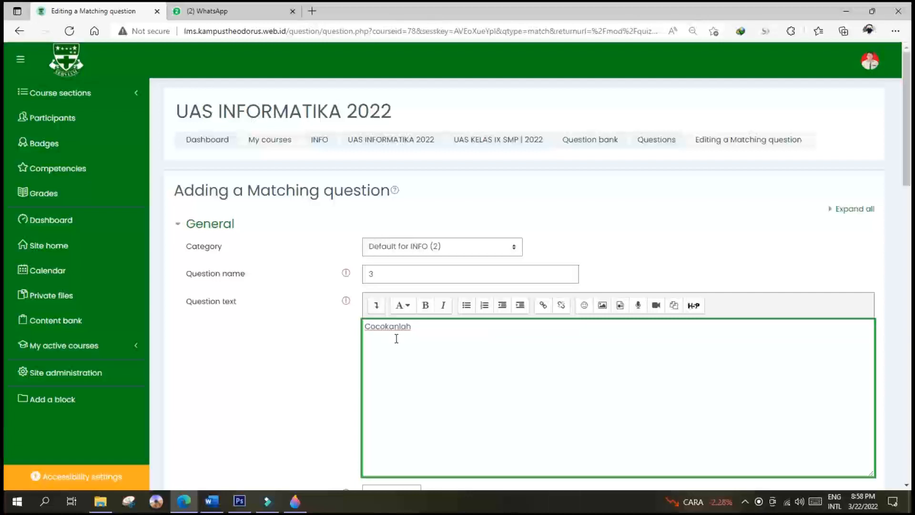
pyautogui.write('pengertian dan fungsi ')
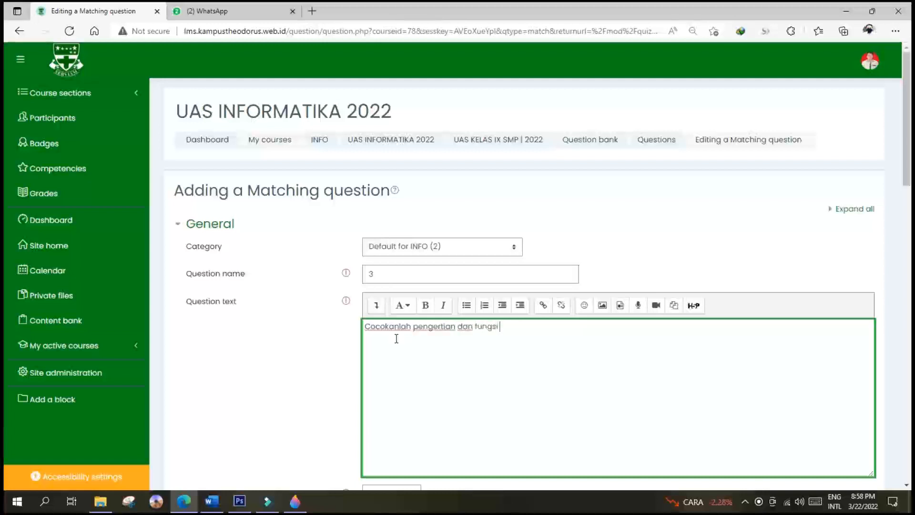
pyautogui.write('petangkat ber')
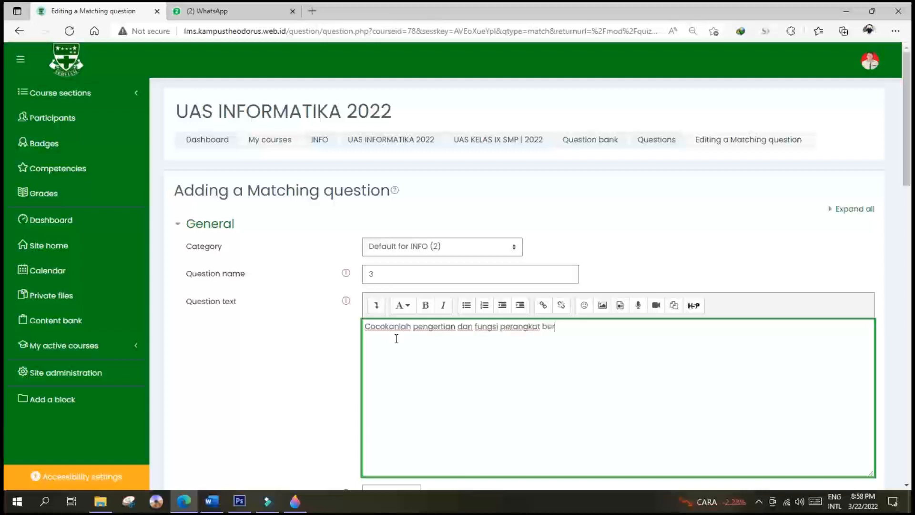
pyautogui.write('ikut ini')
# Step: Apply a larger text style to the entire question text
pyautogui.hotkey('ctrl', 'a')
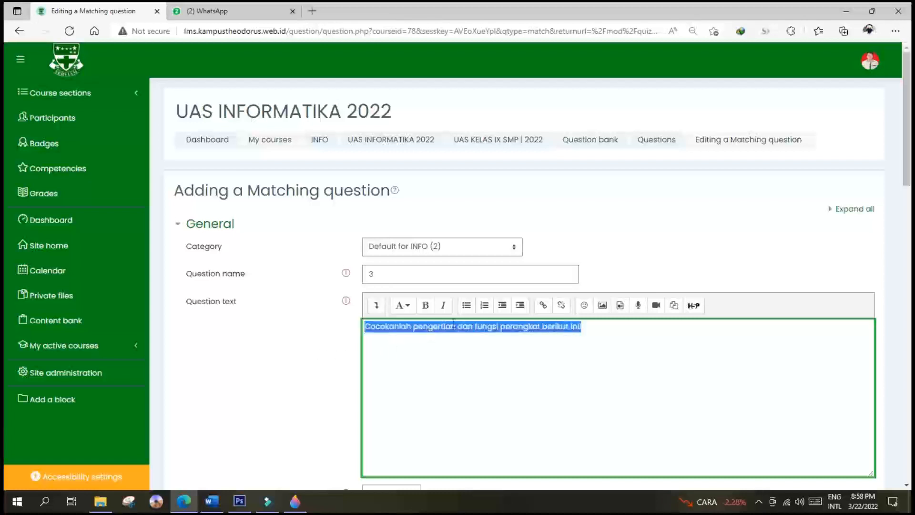
pyautogui.click(406, 305)
pyautogui.click(415, 333)
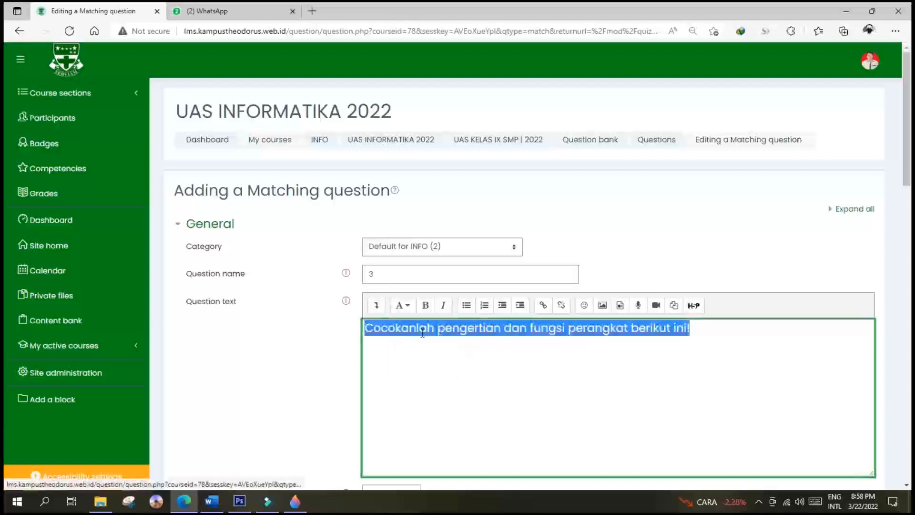
pyautogui.click(291, 366)
# Step: Enter "Perangkat yang berfungsi sebagai pembagi signal dan juga penguat signal" as the text of Question 1 in the Answers section
pyautogui.scroll(-8, 293, 367)
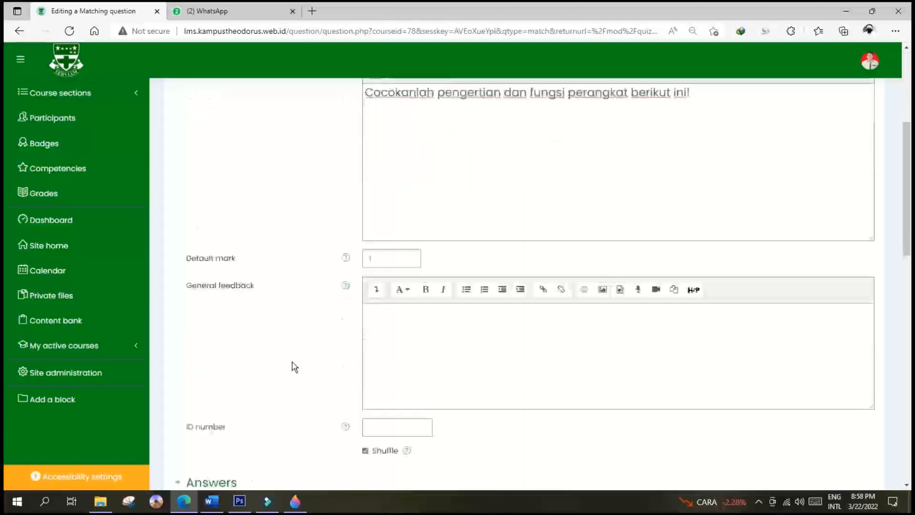
pyautogui.scroll(-1, 295, 367)
pyautogui.click(382, 329)
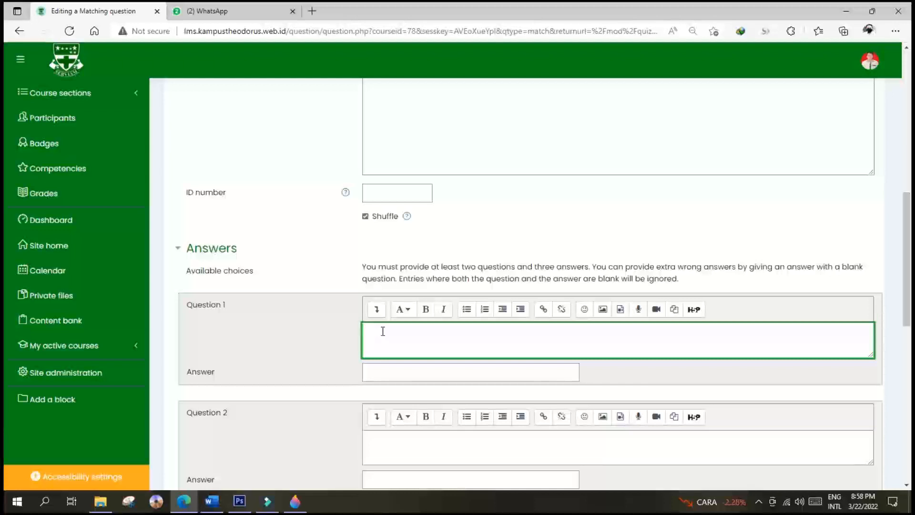
pyautogui.write('Perf')
pyautogui.write('ngkat ')
pyautogui.write('yang berfungsi sebagai')
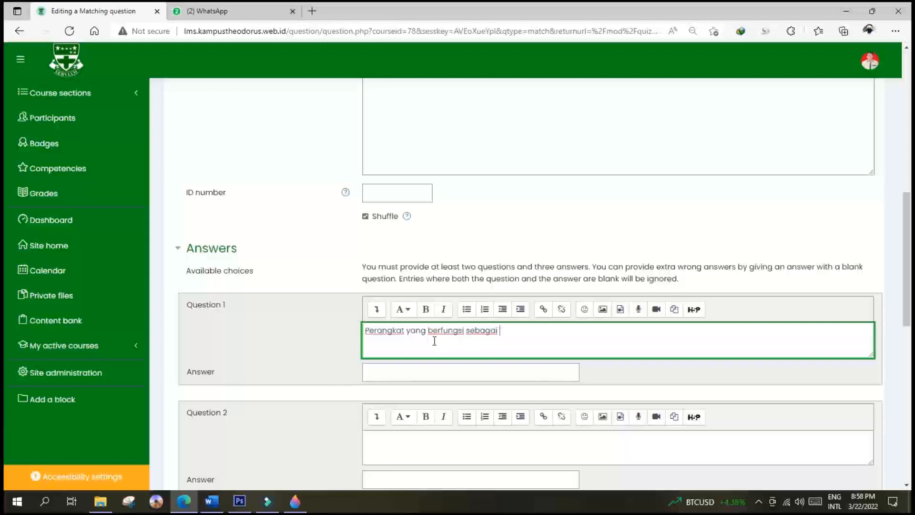
pyautogui.write('mbagi signal dan juga pengua')
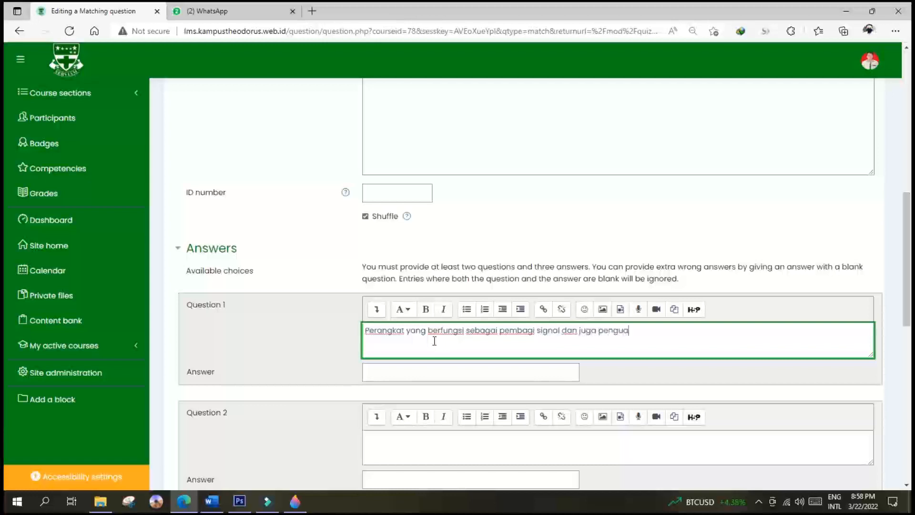
pyautogui.press('BackSpace')
pyautogui.write('at signal')
# Step: Apply the larger text style to the Question 1 text and append "adalah..." to its end
pyautogui.tripleClick(438, 339)
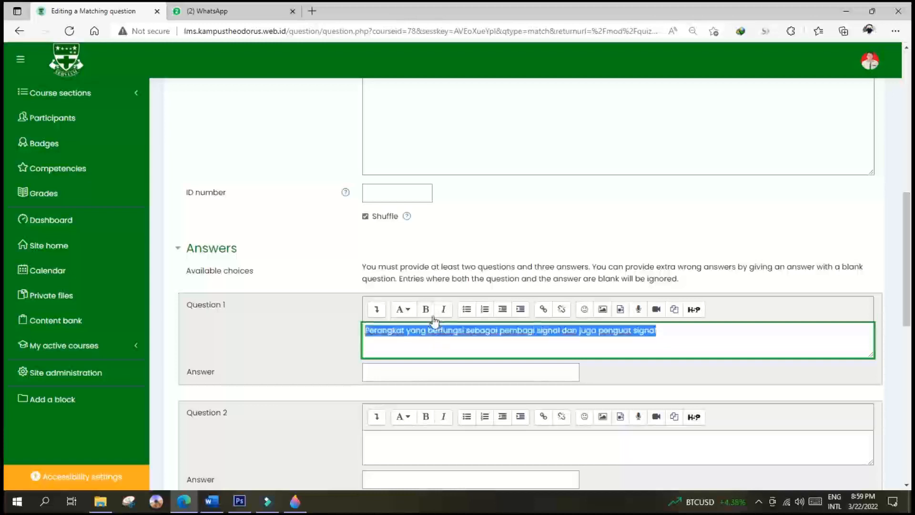
pyautogui.click(403, 309)
pyautogui.click(415, 339)
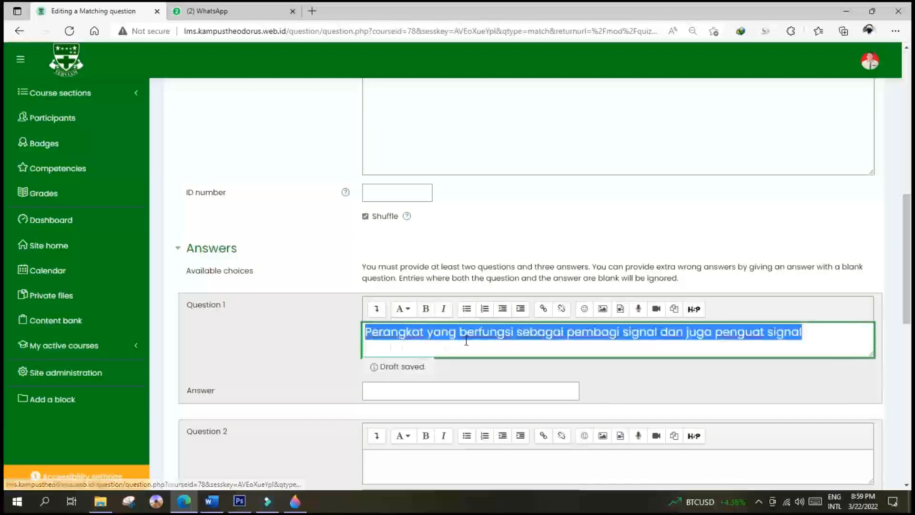
pyautogui.click(422, 390)
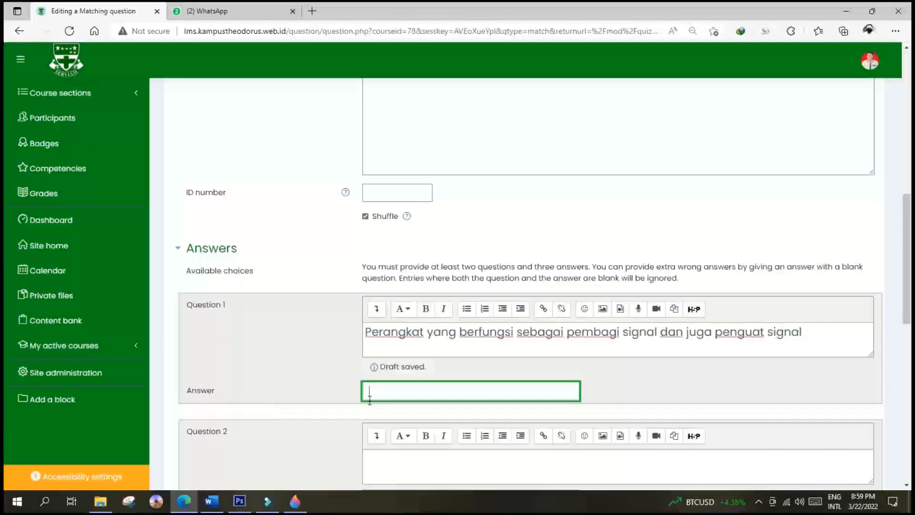
pyautogui.click(812, 332)
pyautogui.write('adalah...')
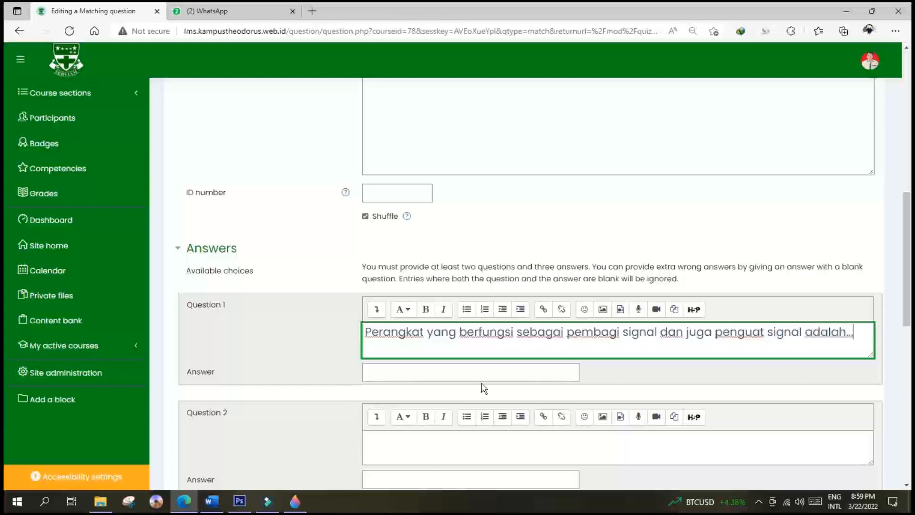
# Step: Enter Hub as the answer to Question 1 and try to apply the larger text style to it
pyautogui.click(446, 376)
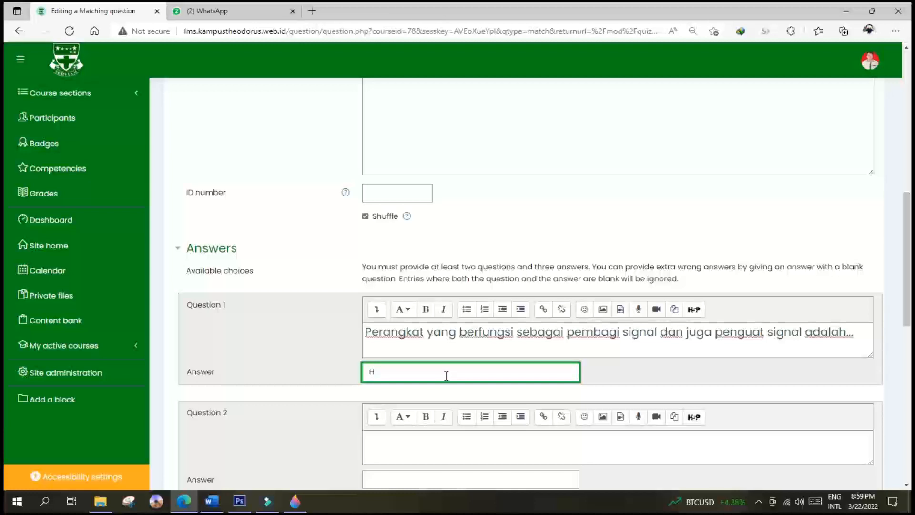
pyautogui.hotkey('ctrl', 'a')
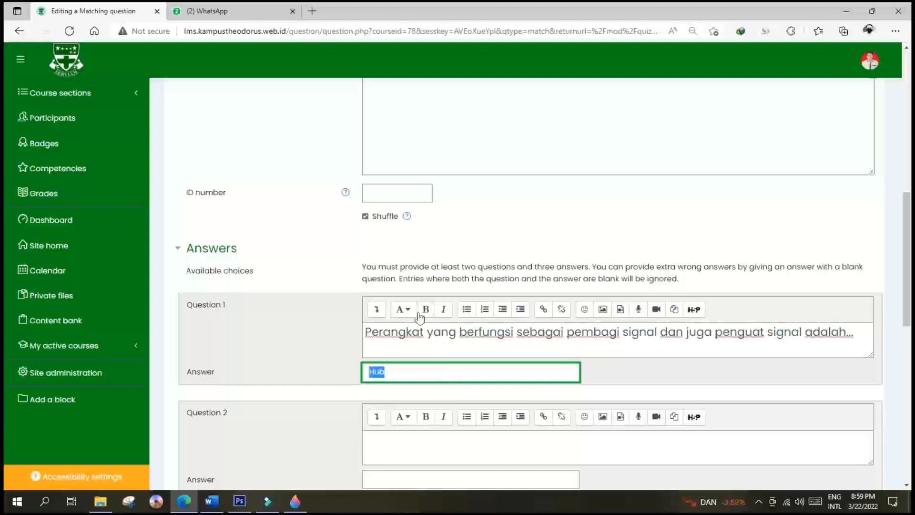
pyautogui.click(406, 311)
pyautogui.click(416, 337)
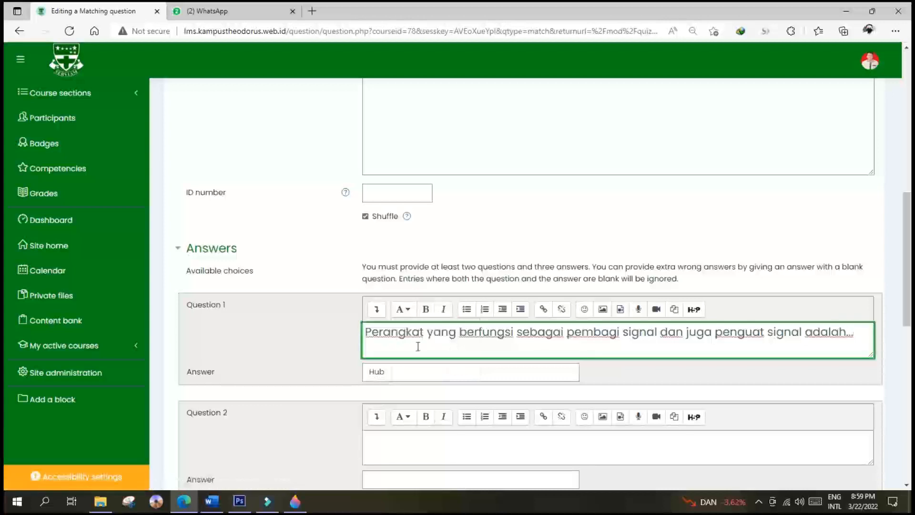
pyautogui.click(408, 371)
# Step: Enter "Perangkat yang berfungsi sebagai penguat signal tanpa kabel disebut..." as the Question 2 text in the larger text style
pyautogui.scroll(-1, 691, 382)
pyautogui.scroll(-1, 691, 382)
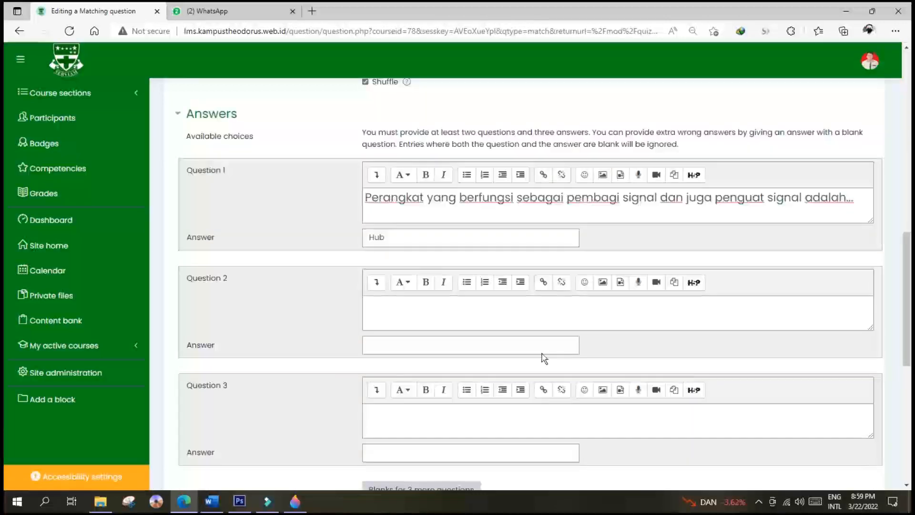
pyautogui.click(443, 310)
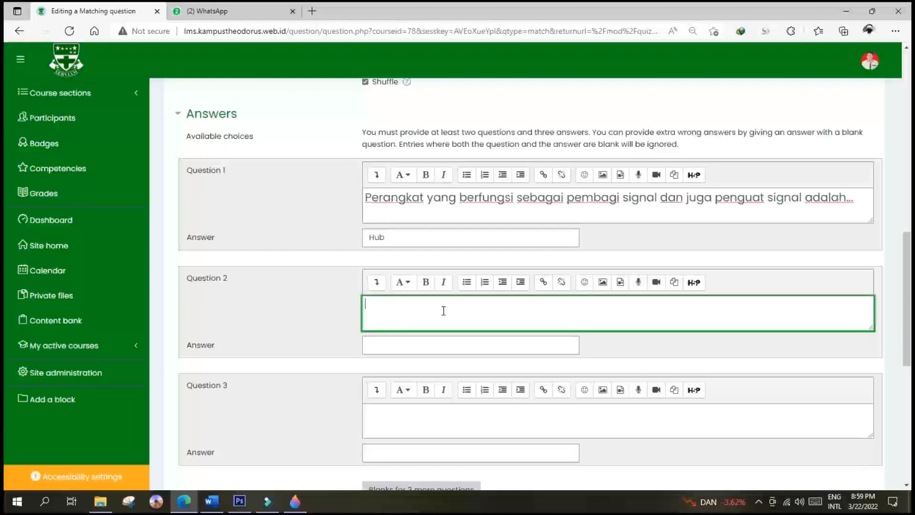
pyautogui.write('Perangkat yang berfungsi sebagai ')
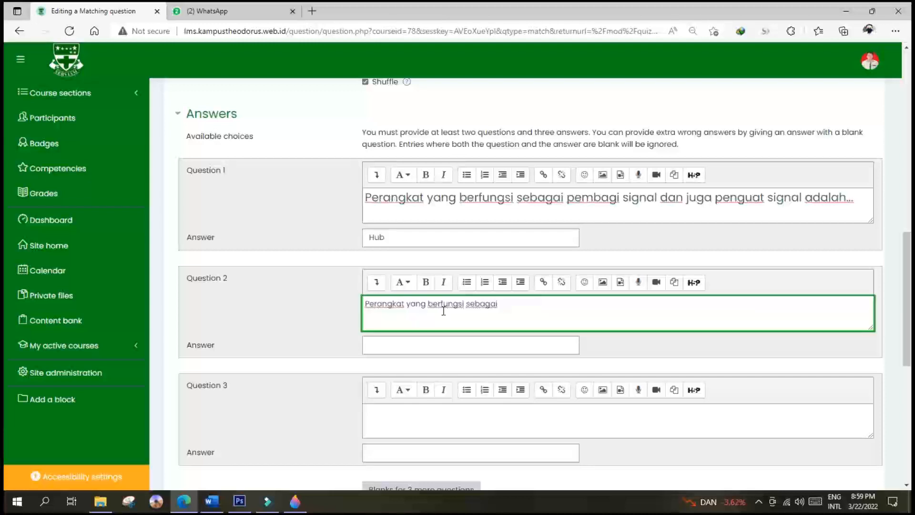
pyautogui.write('penguat signal tanp')
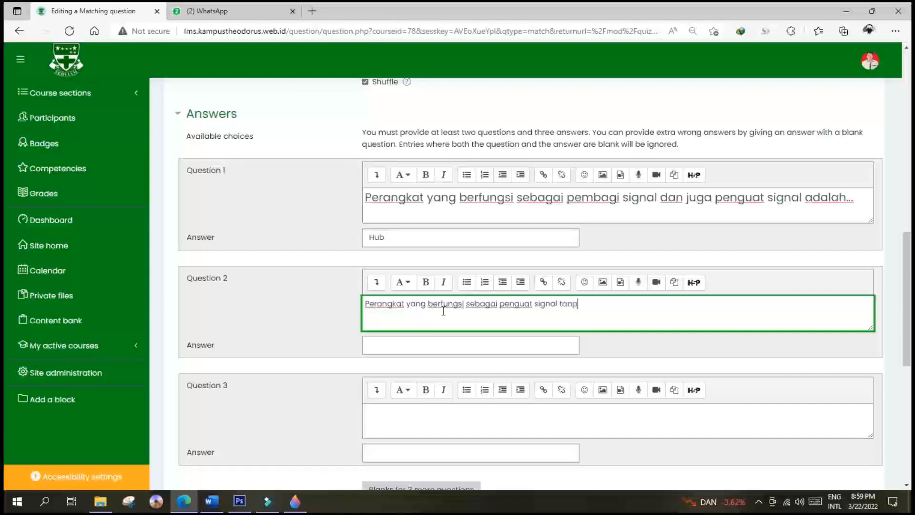
pyautogui.write('a kabel disebe')
pyautogui.click(402, 281)
pyautogui.click(417, 316)
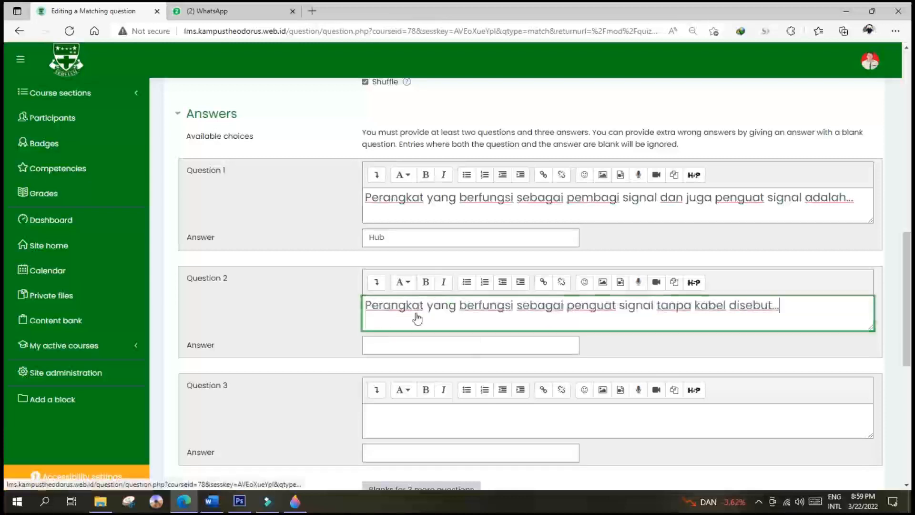
# Step: Enter Repeater as the matching answer to Question 2
pyautogui.click(423, 343)
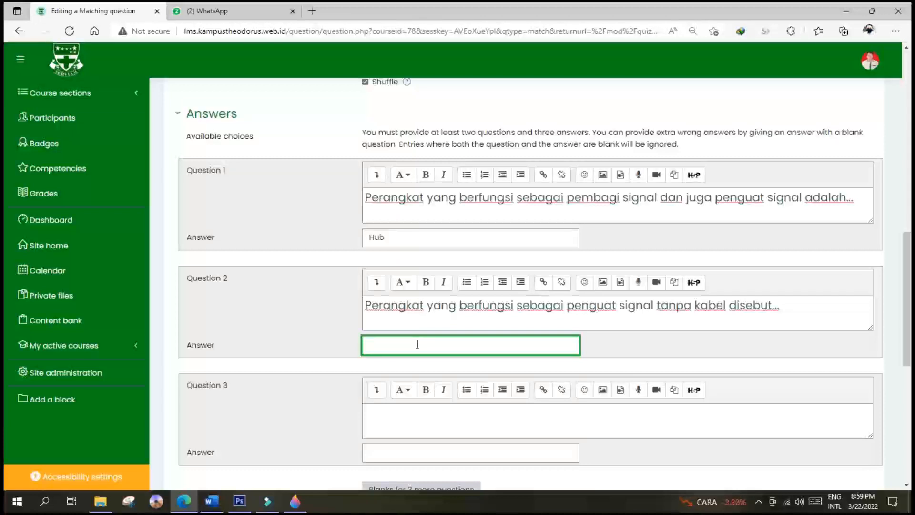
pyautogui.write('eater')
pyautogui.scroll(-1, 524, 341)
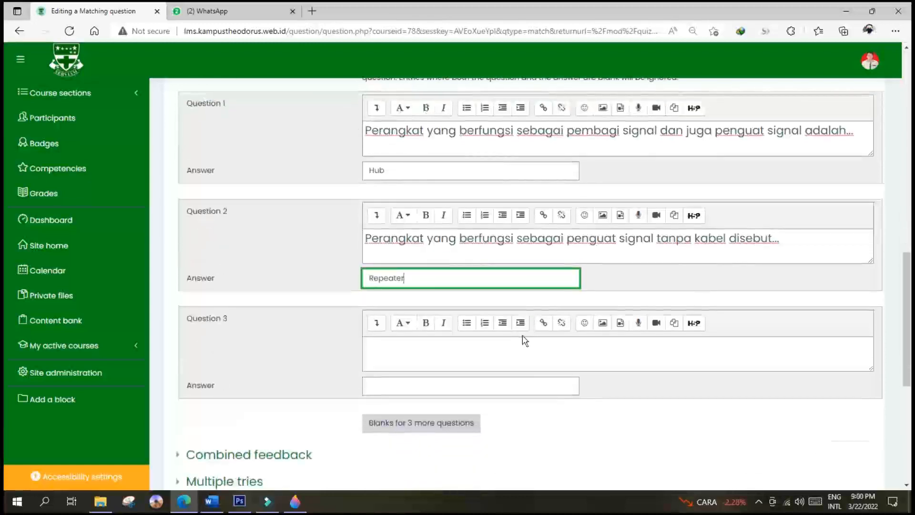
pyautogui.click(625, 286)
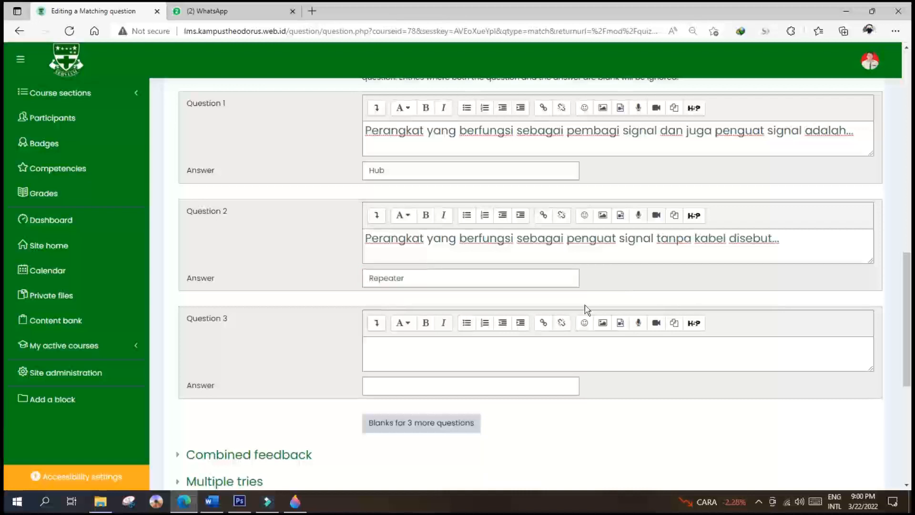
# Step: Add Modem as an extra wrong answer under Question 3, leaving its question text blank
pyautogui.click(440, 387)
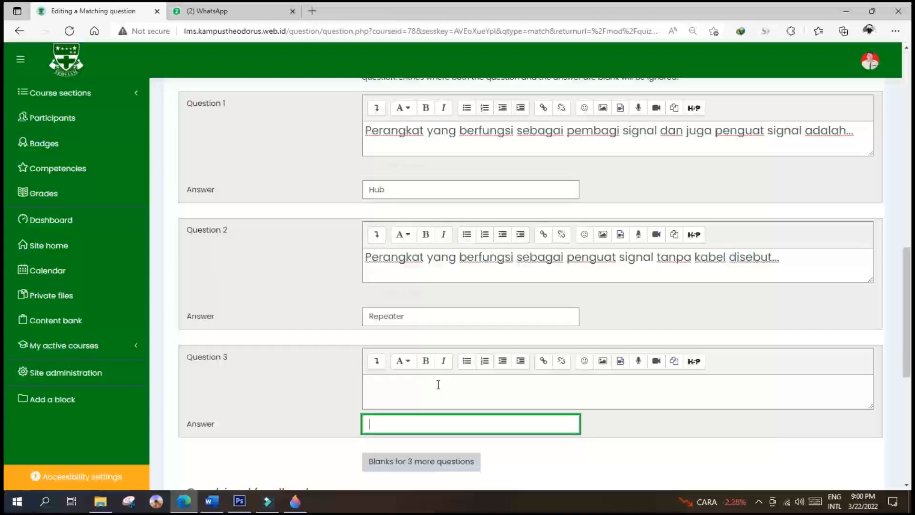
pyautogui.scroll(-1, 438, 384)
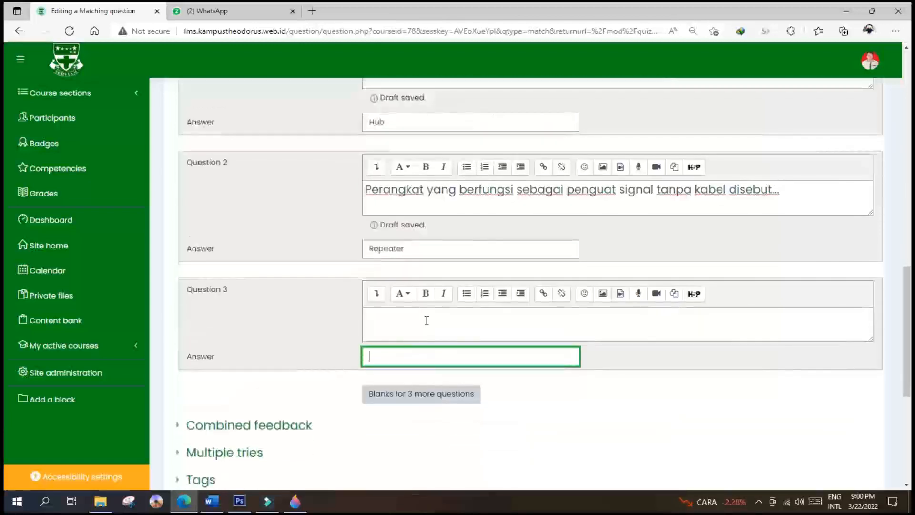
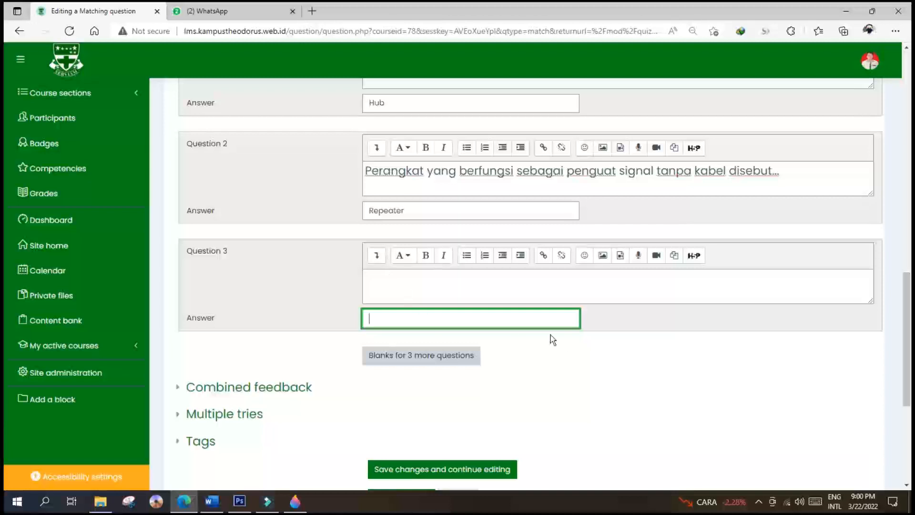
pyautogui.scroll(1, 551, 339)
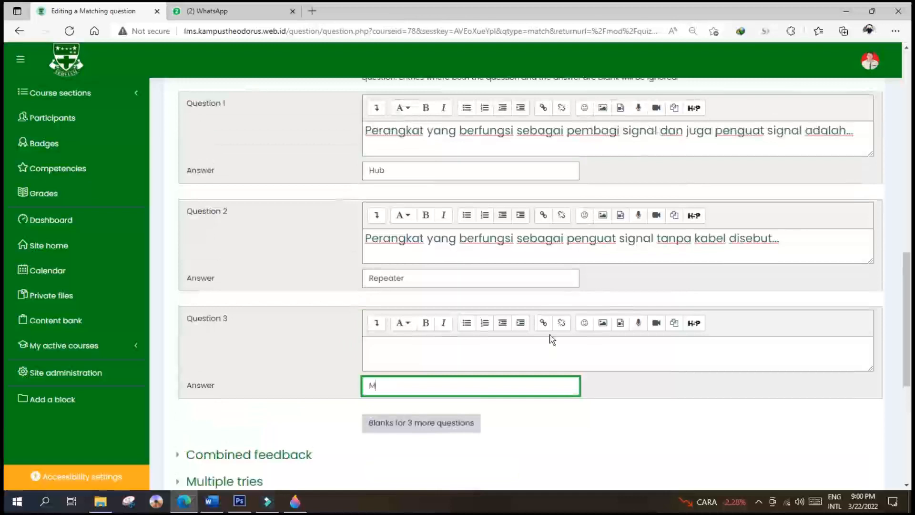
pyautogui.write('dem')
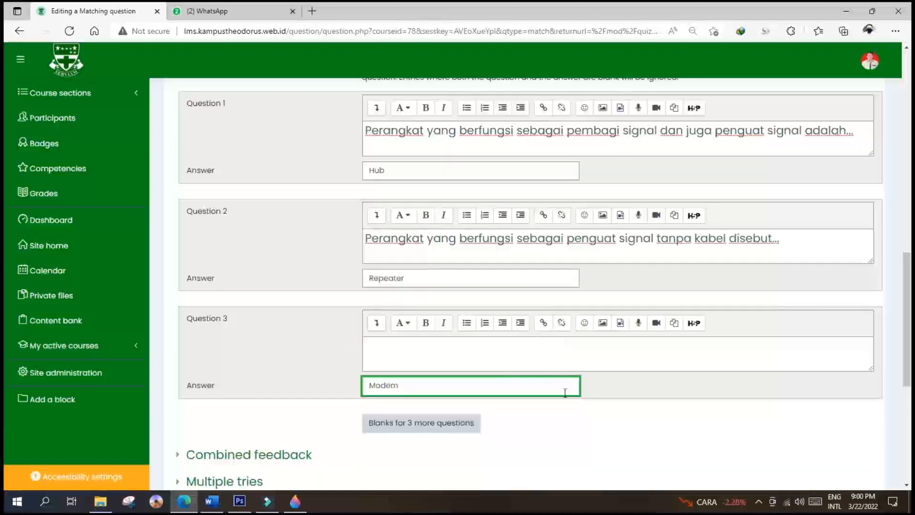
pyautogui.click(569, 415)
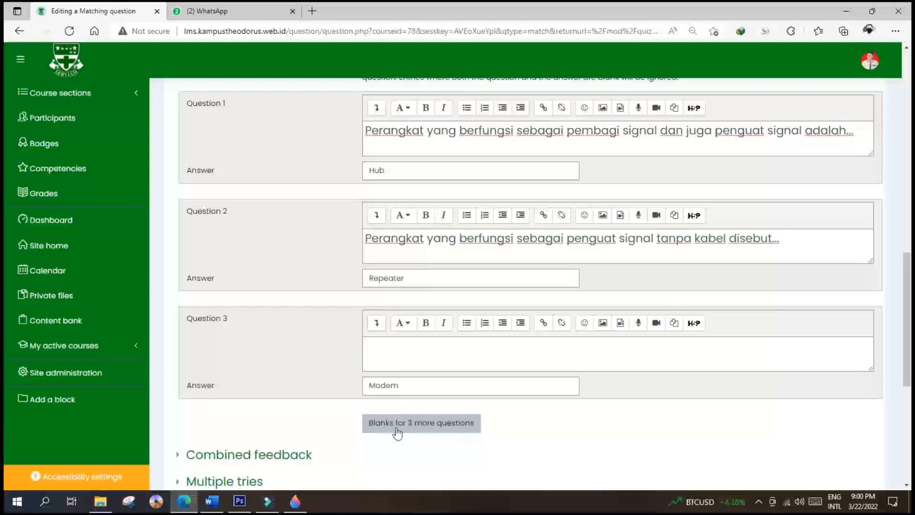
pyautogui.scroll(-3, 402, 429)
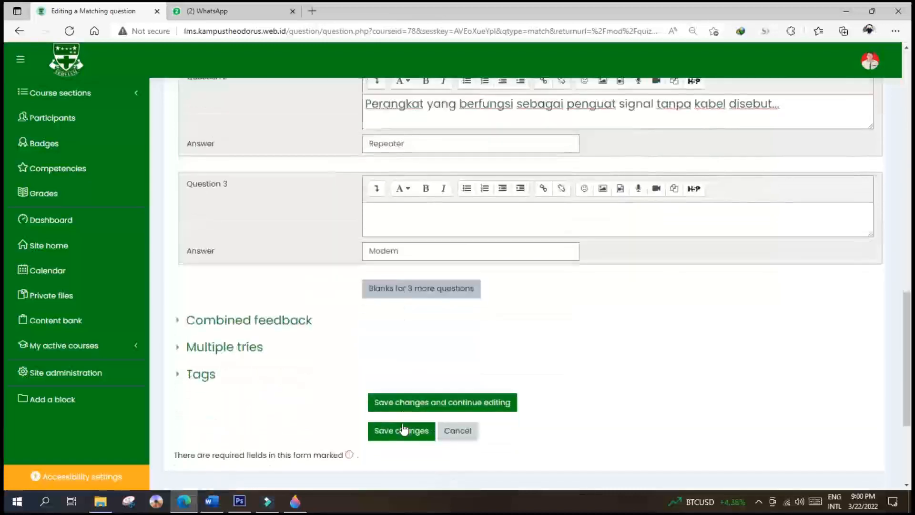
# Step: Check the entered matching pairs and save the Matching question to the quiz
pyautogui.scroll(5, 479, 425)
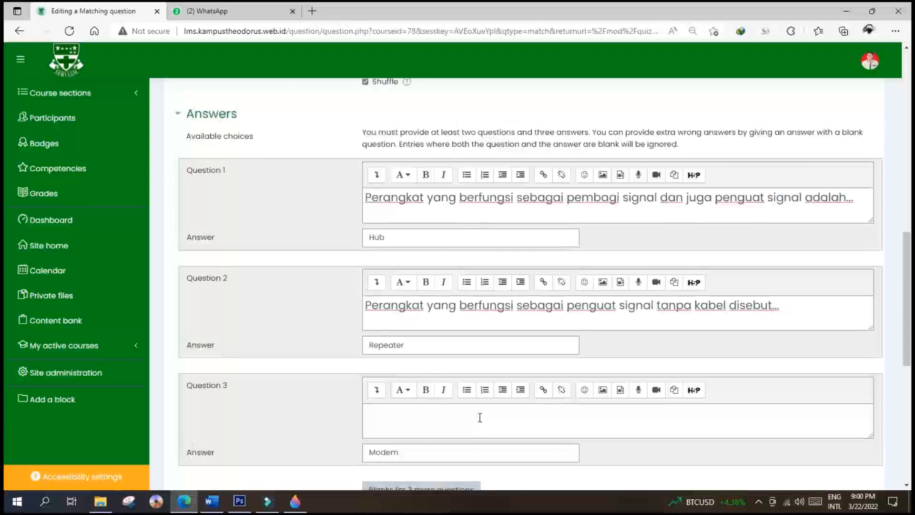
pyautogui.scroll(-5, 479, 417)
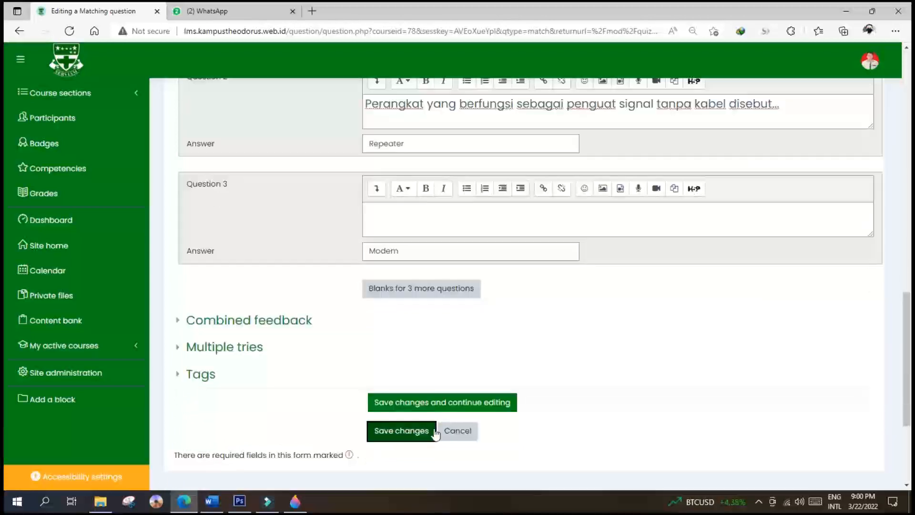
pyautogui.click(402, 430)
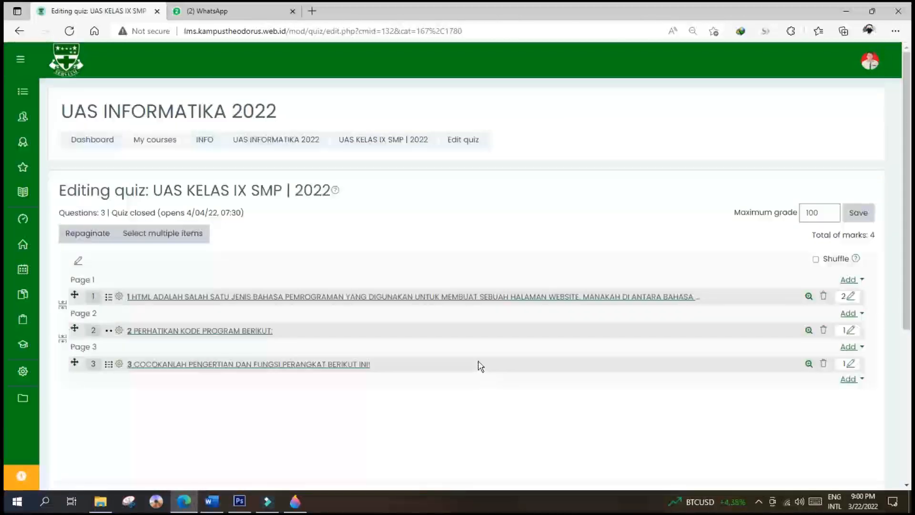
# Step: Preview the saved Matching question and check the answer choices offered for both device descriptions
pyautogui.click(807, 364)
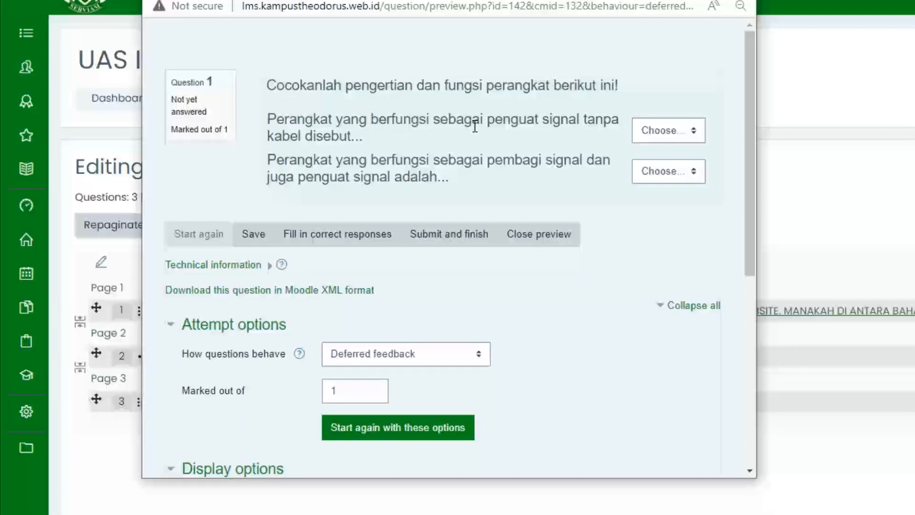
pyautogui.click(673, 131)
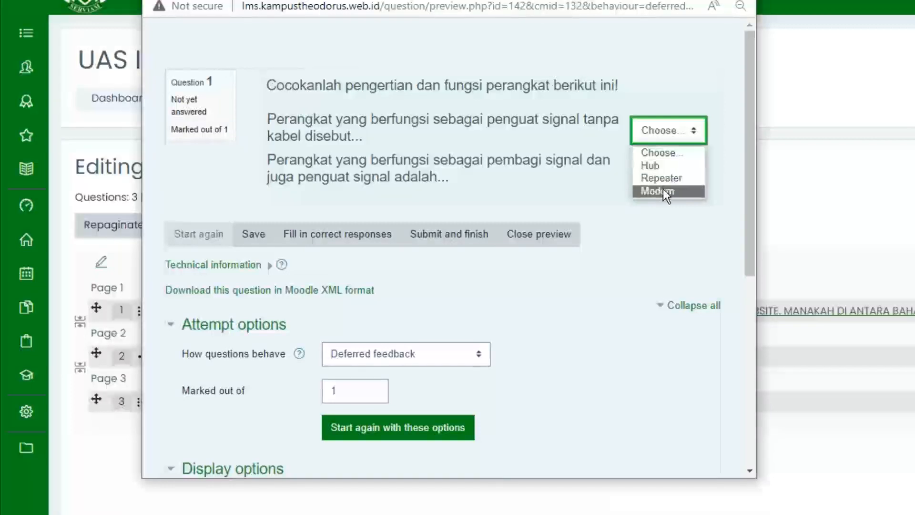
pyautogui.click(576, 187)
pyautogui.click(670, 171)
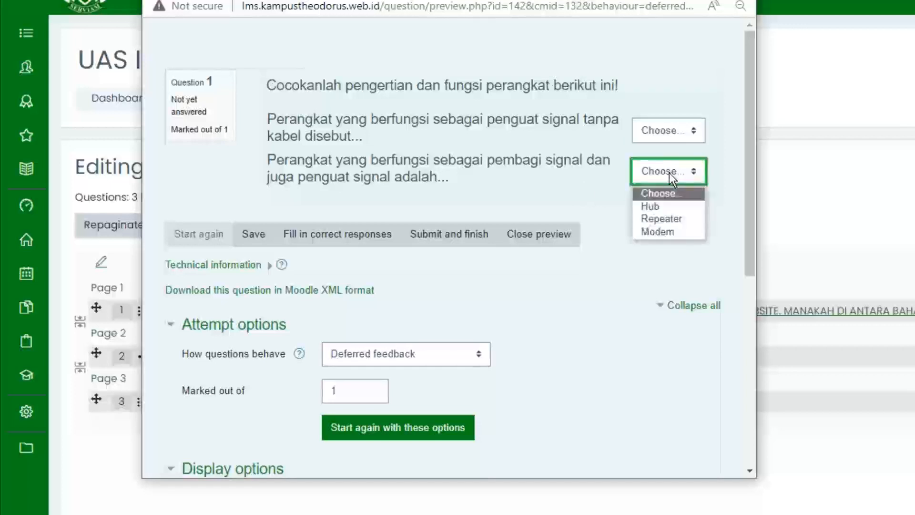
pyautogui.click(601, 205)
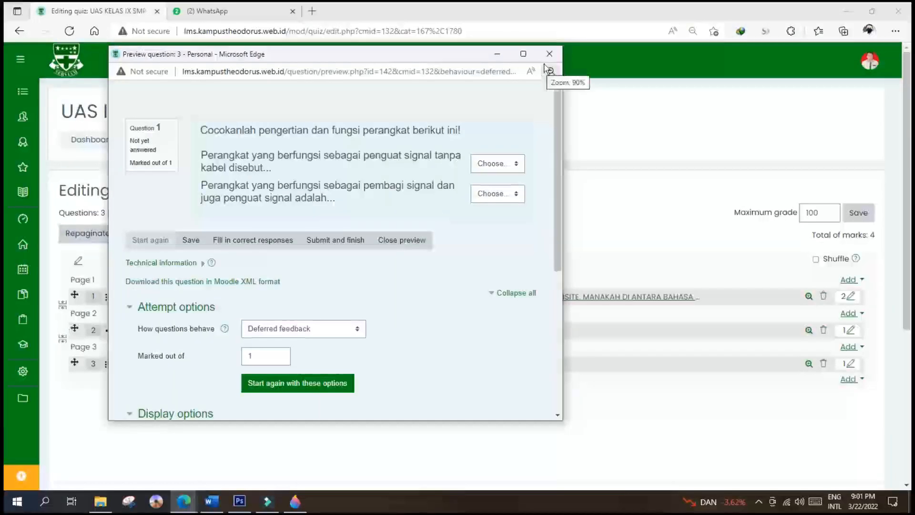
pyautogui.click(550, 54)
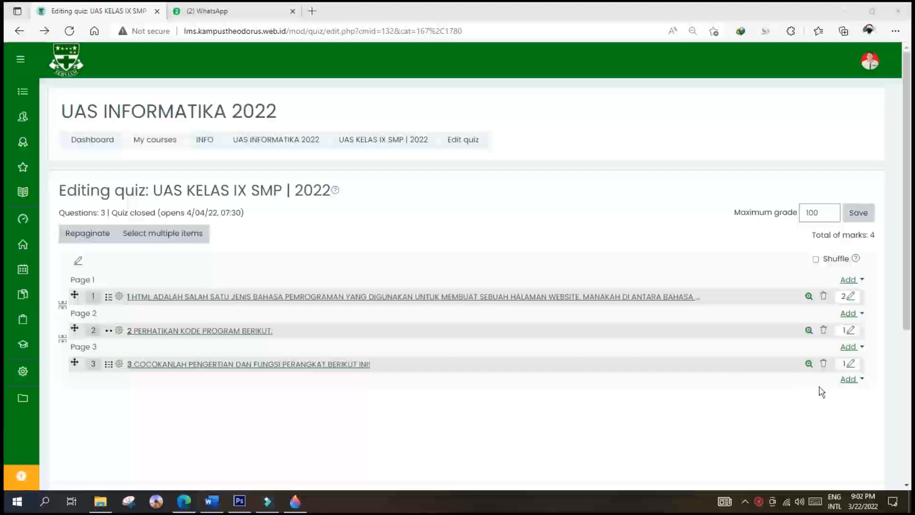
# Step: Add a new Short answer question at the end of the quiz and name it 4
pyautogui.click(856, 382)
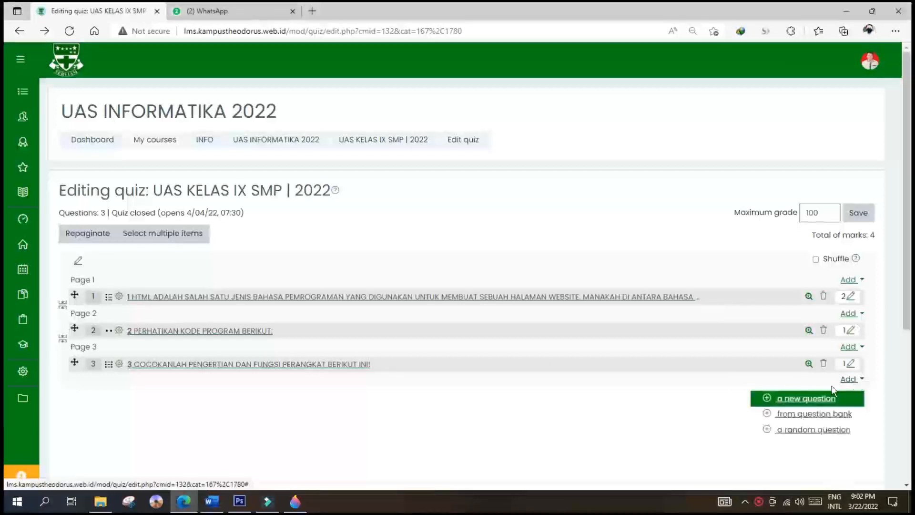
pyautogui.click(799, 396)
pyautogui.click(385, 232)
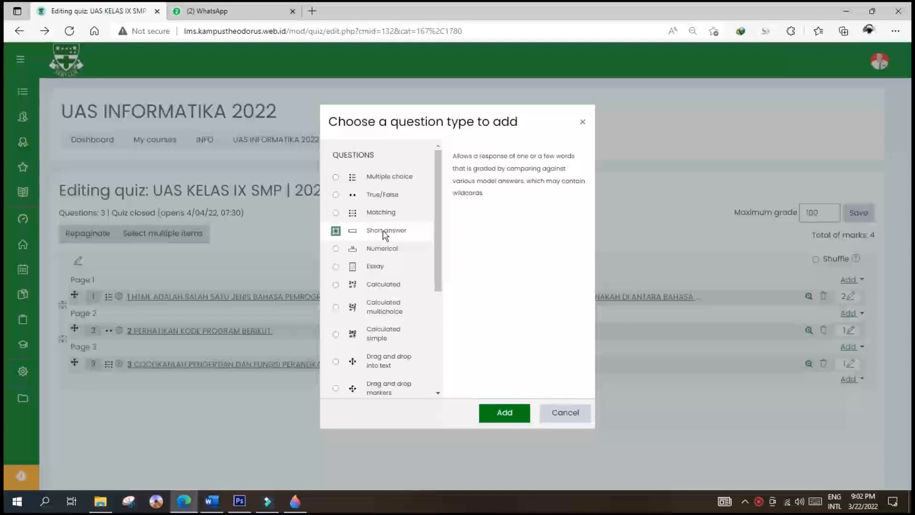
pyautogui.click(504, 412)
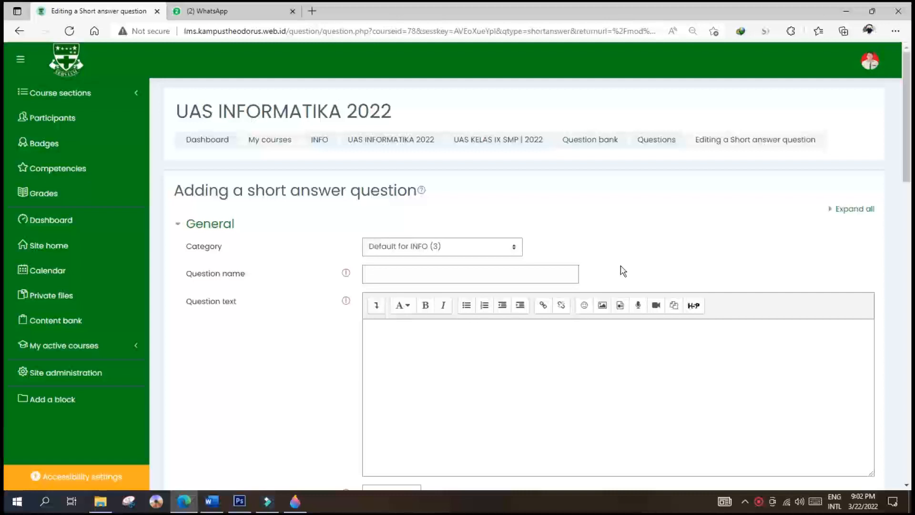
pyautogui.click(507, 275)
pyautogui.write('4')
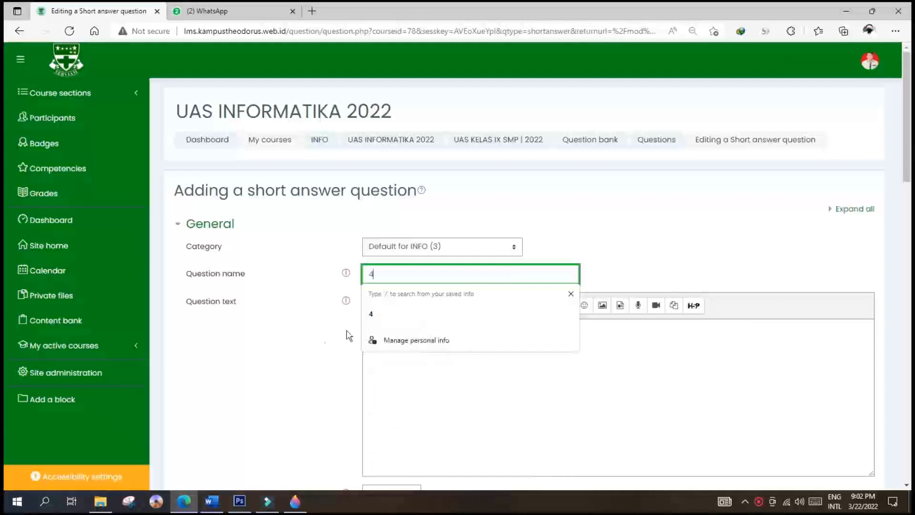
pyautogui.click(351, 335)
# Step: Copy the "Isilah bagian titik-titik dengan tag yang paling tepat" paragraph from the Word document into the question text of question 4
pyautogui.click(392, 339)
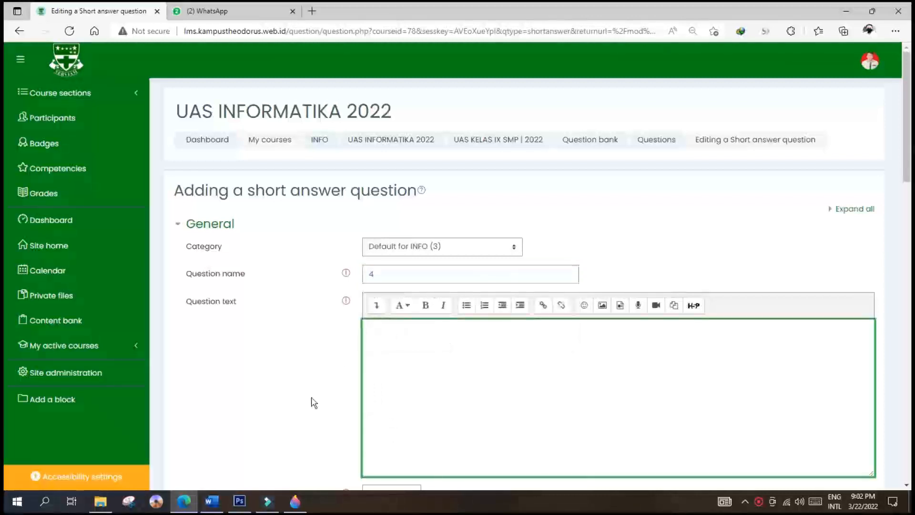
pyautogui.scroll(-1, 236, 415)
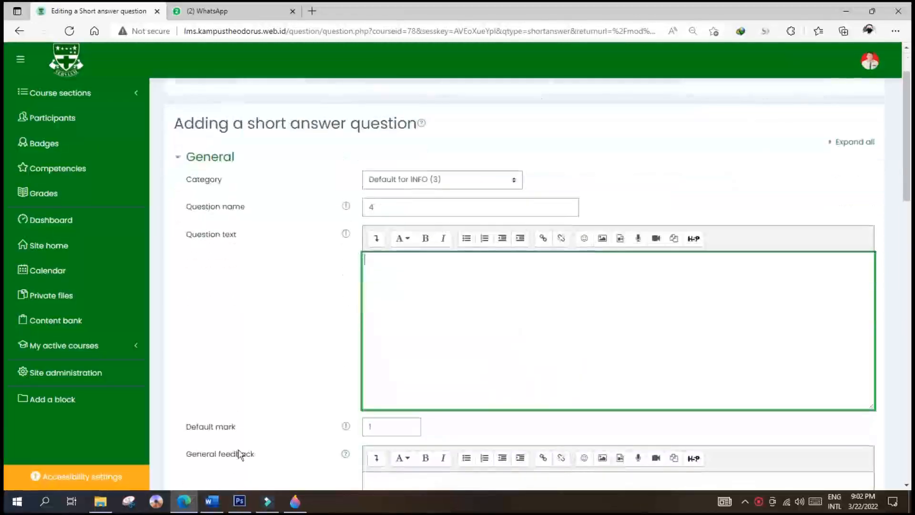
pyautogui.click(212, 501)
pyautogui.scroll(-4, 213, 314)
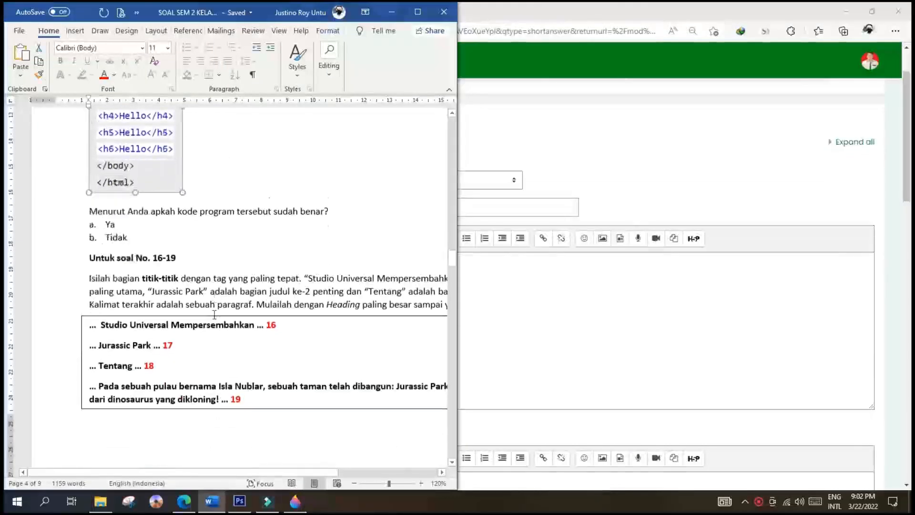
pyautogui.moveTo(289, 472); pyautogui.dragTo(346, 470)
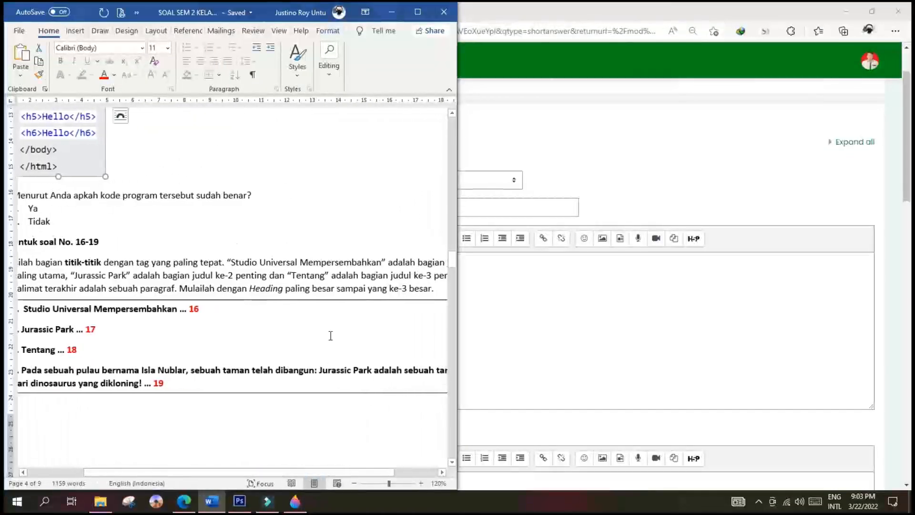
pyautogui.hotkey('alt', 'Tab')
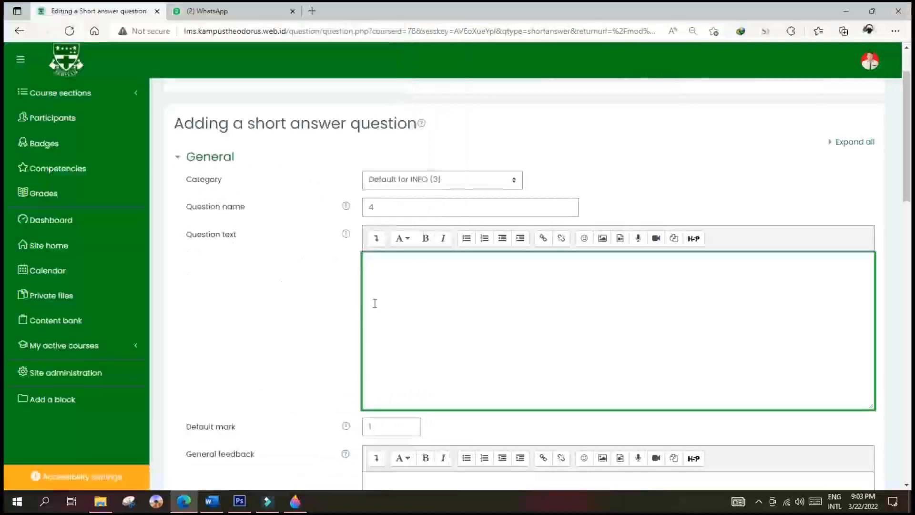
pyautogui.click(212, 501)
pyautogui.click(108, 261)
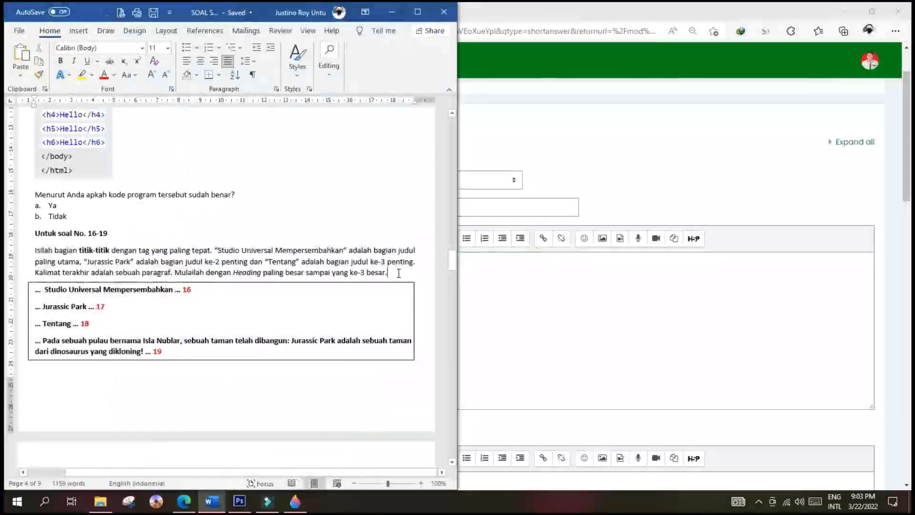
pyautogui.press('Return')
pyautogui.moveTo(35, 249); pyautogui.dragTo(388, 275)
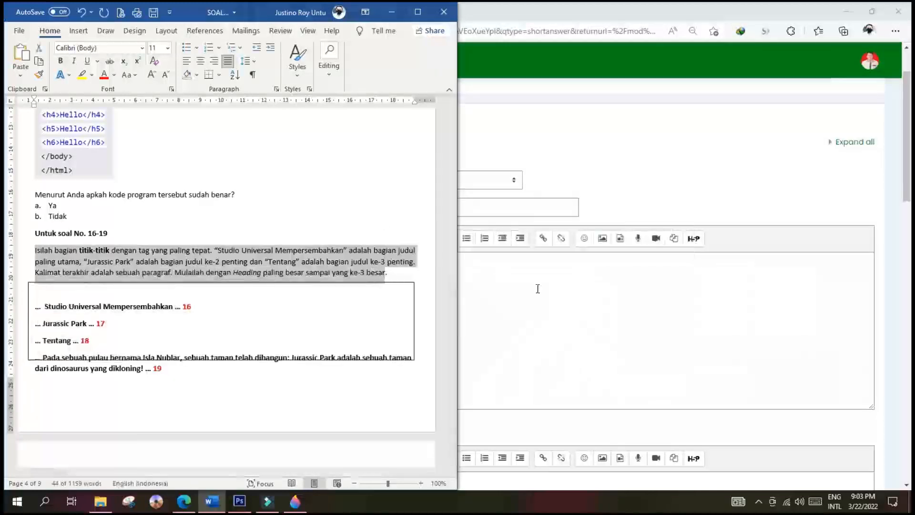
pyautogui.hotkey('ctrl', 'c')
pyautogui.click(537, 288)
pyautogui.hotkey('ctrl', 'v')
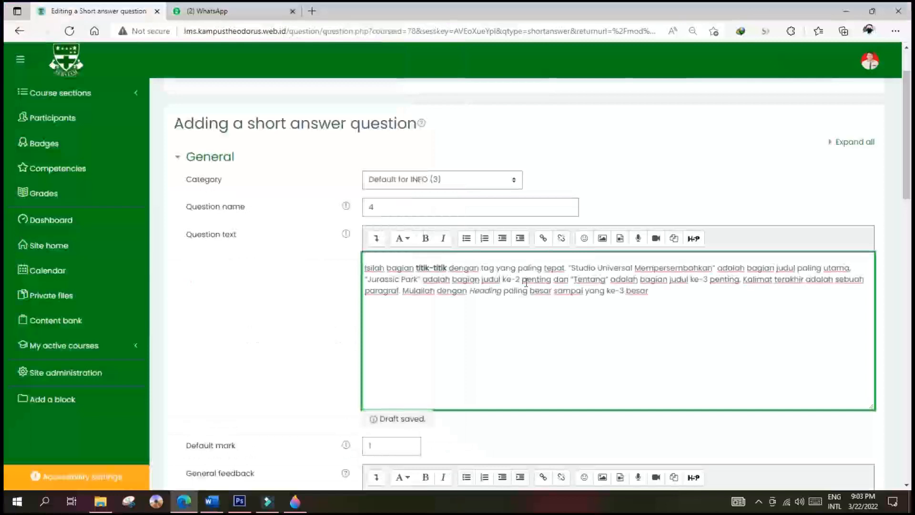
# Step: Apply the larger text style to the pasted question text and add "...." at its end
pyautogui.click(403, 237)
pyautogui.click(424, 268)
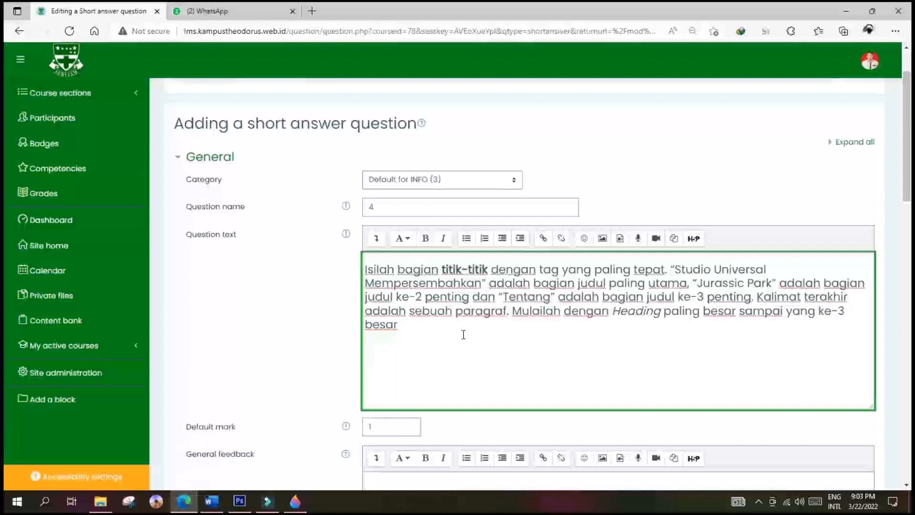
pyautogui.write('....')
# Step: Examine the remaining short answer settings, including default mark, feedback, case sensitivity and the answer blanks
pyautogui.scroll(-3, 289, 347)
pyautogui.scroll(-1, 288, 347)
pyautogui.scroll(1, 287, 347)
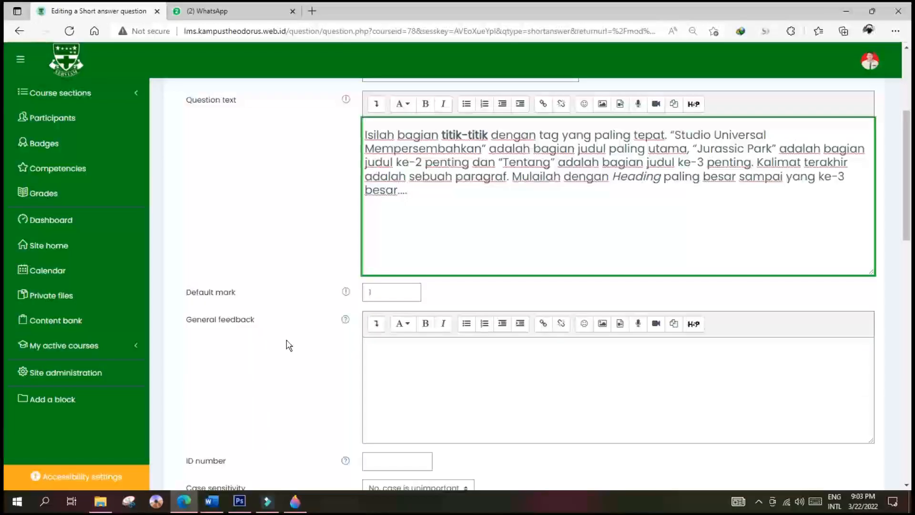
pyautogui.scroll(-5, 270, 418)
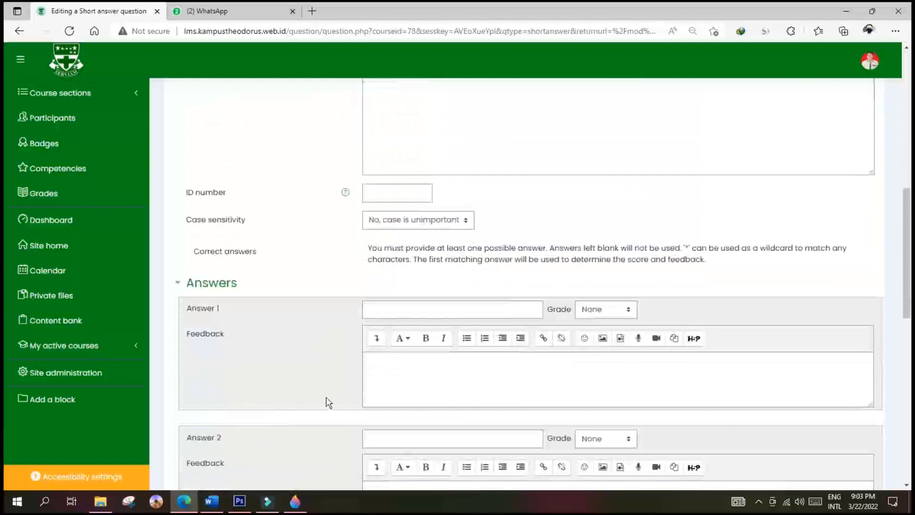
pyautogui.scroll(-3, 327, 403)
pyautogui.scroll(-2, 327, 402)
pyautogui.scroll(2, 326, 402)
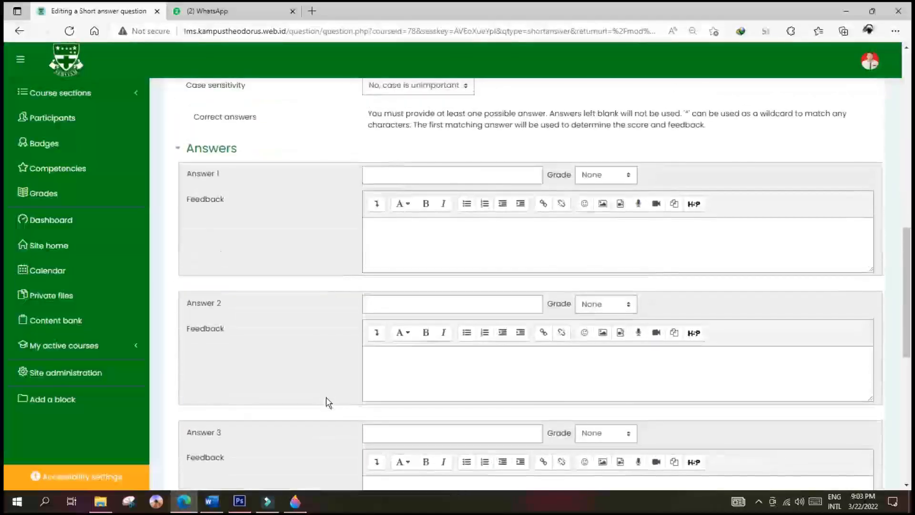
pyautogui.scroll(-3, 326, 403)
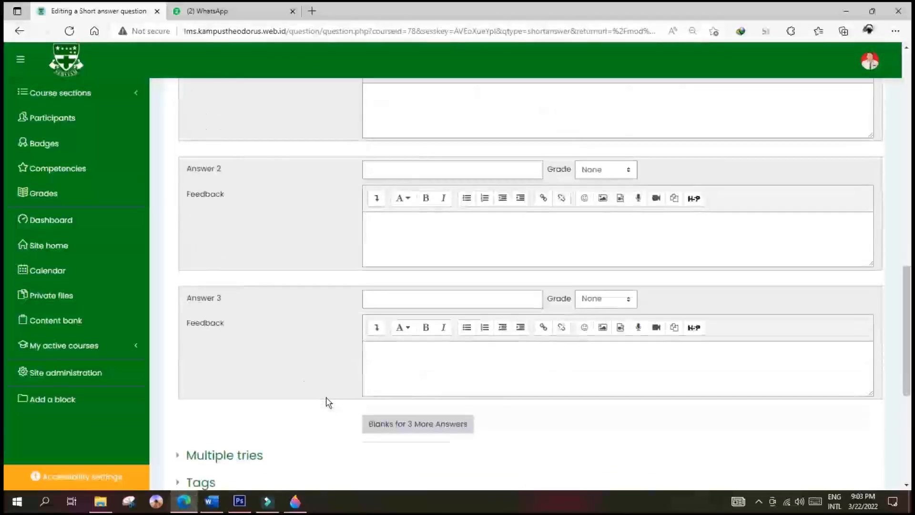
pyautogui.scroll(5, 338, 395)
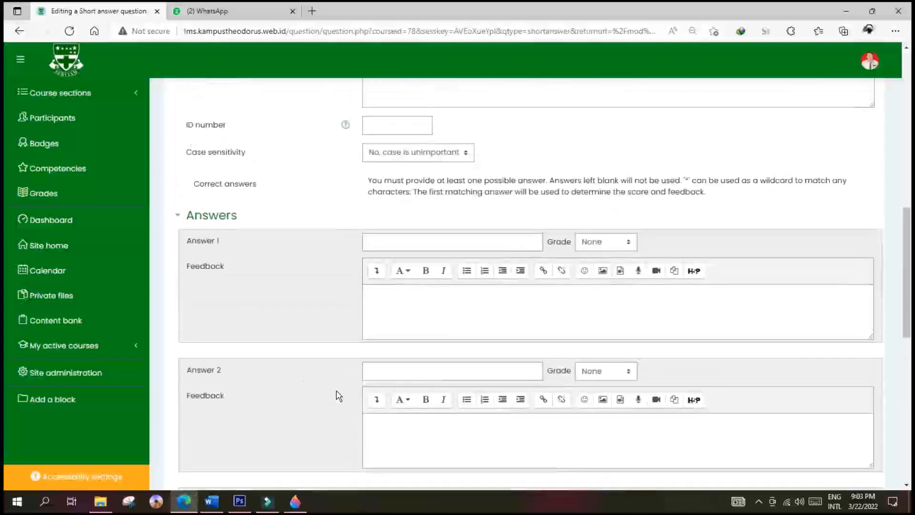
pyautogui.scroll(7, 338, 395)
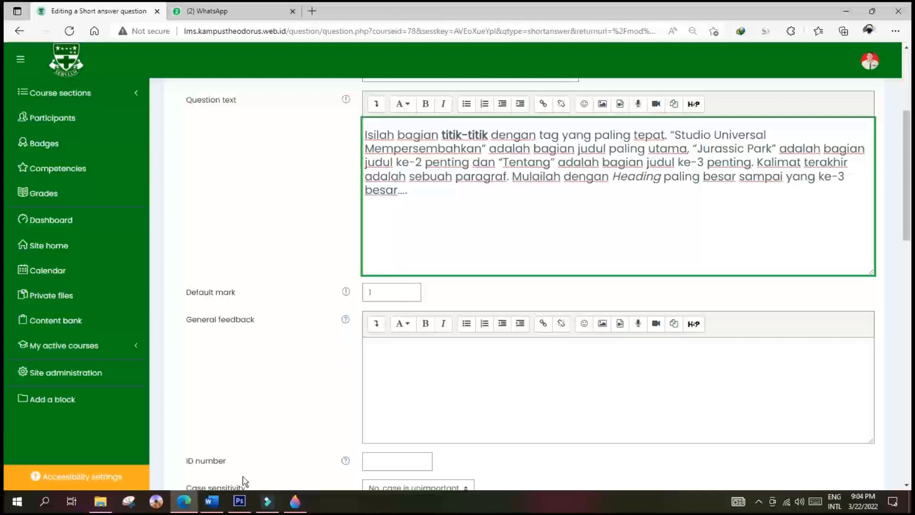
# Step: Undo the line break added before the boxed text in the Word document and return to the question form
pyautogui.click(212, 501)
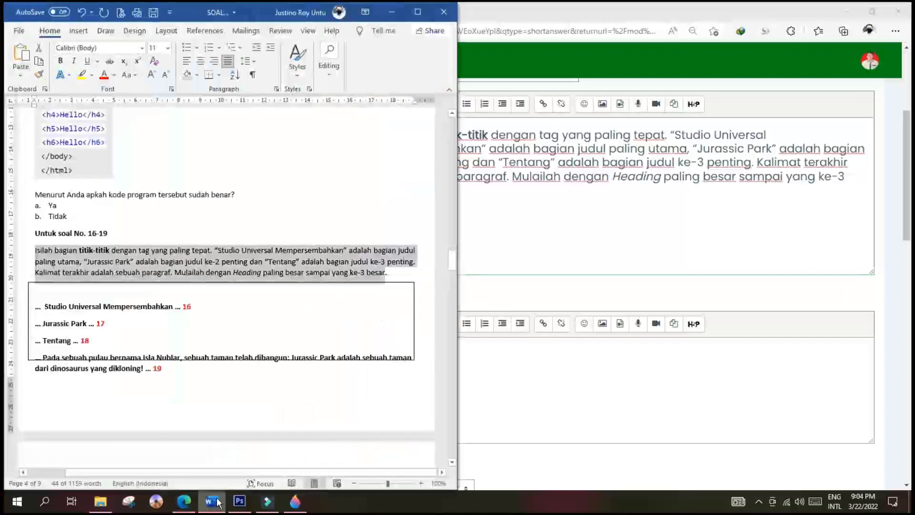
pyautogui.click(222, 360)
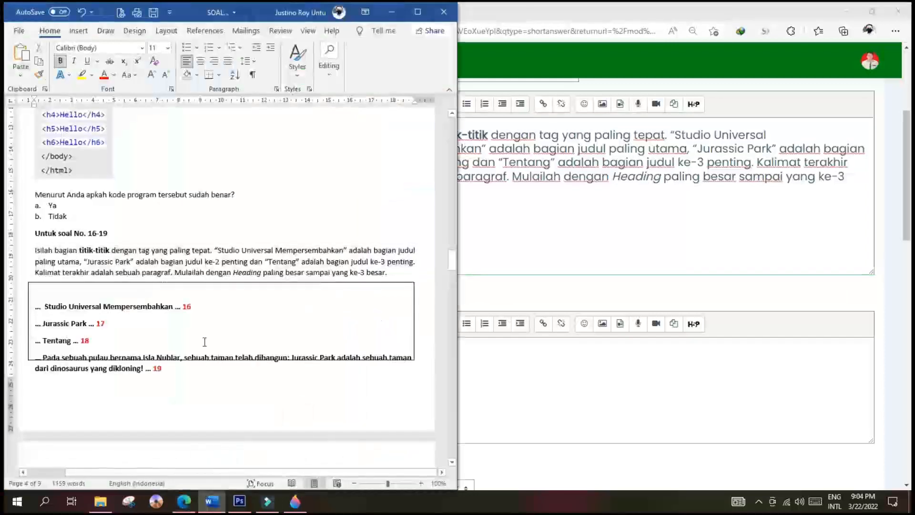
pyautogui.hotkey('ctrl', 'z')
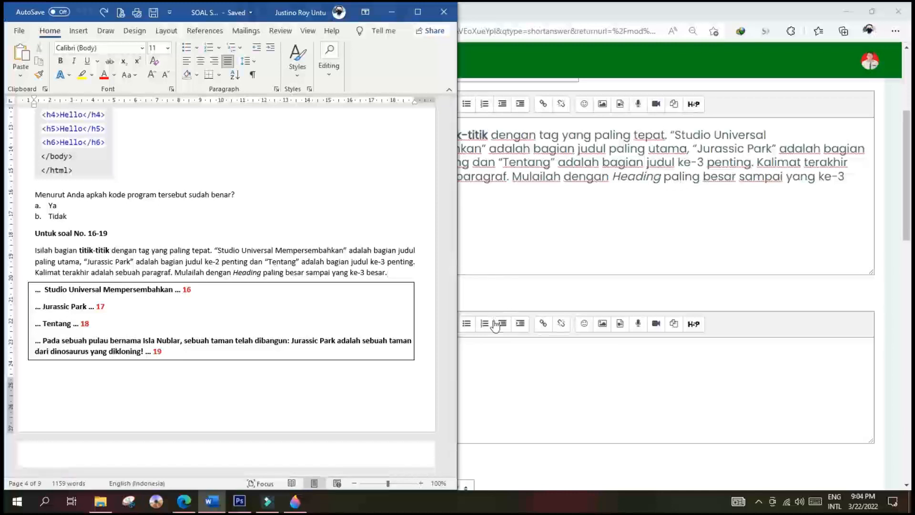
pyautogui.click(528, 247)
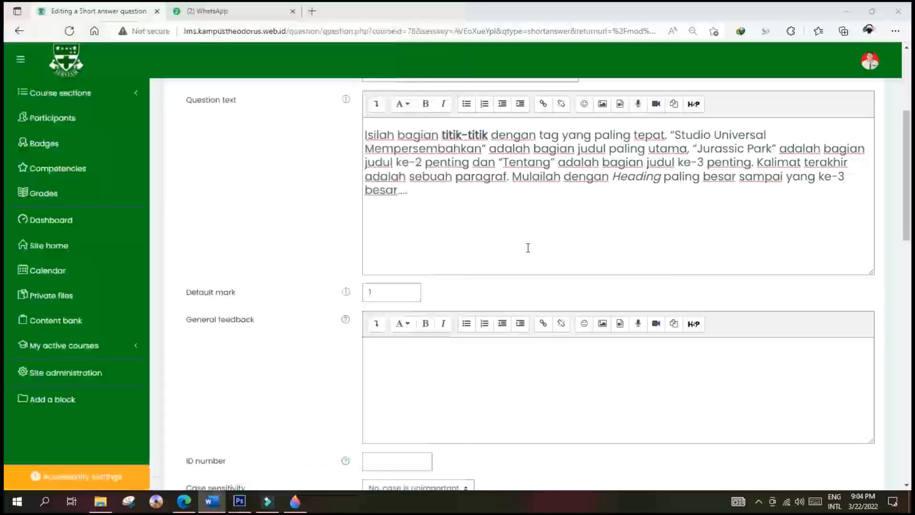
# Step: Enter <h1> as Answer 1 of the short answer question with a grade of 100%
pyautogui.scroll(-5, 487, 320)
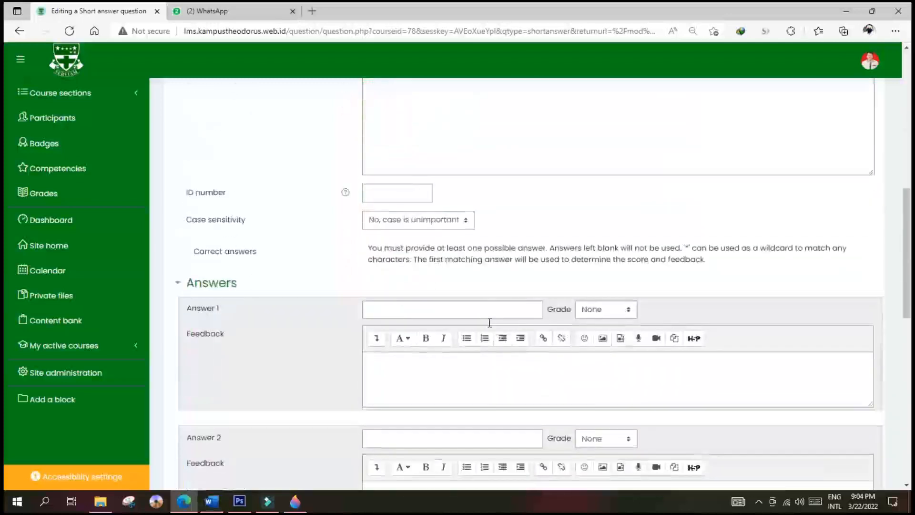
pyautogui.click(452, 308)
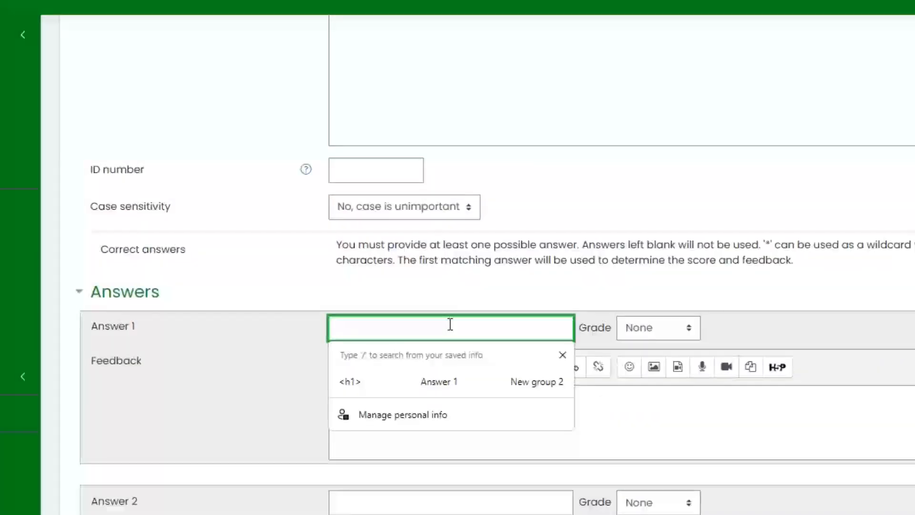
pyautogui.write('<h1>')
pyautogui.click(655, 327)
pyautogui.click(656, 6)
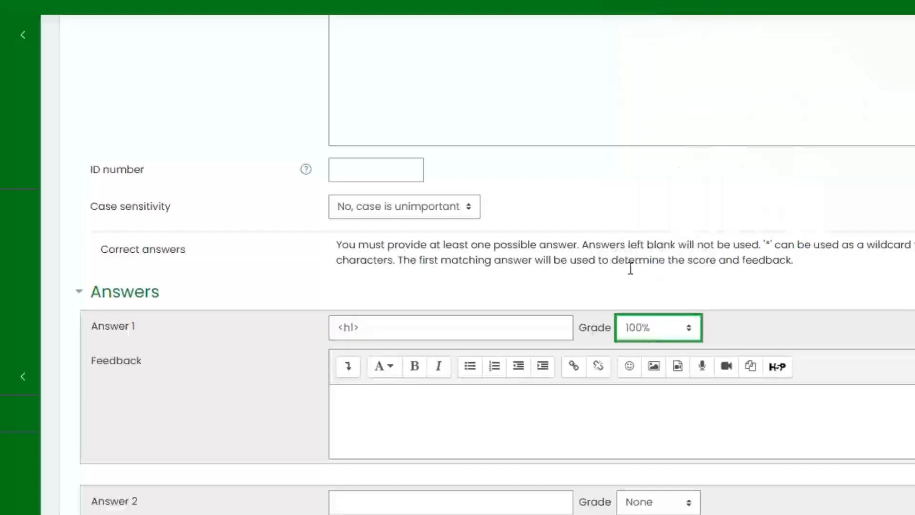
pyautogui.click(625, 282)
# Step: Enter h1 as Answer 2 of the short answer question with a grade of 75%
pyautogui.click(421, 505)
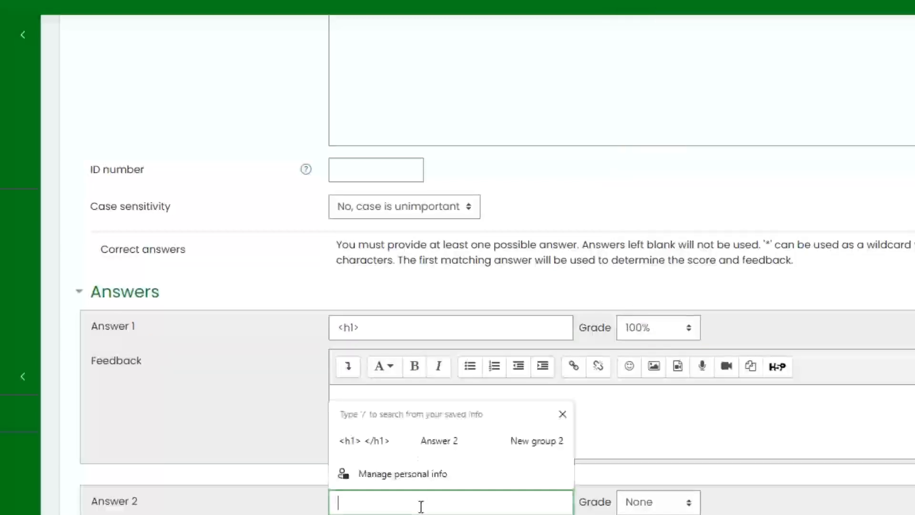
pyautogui.write('h1')
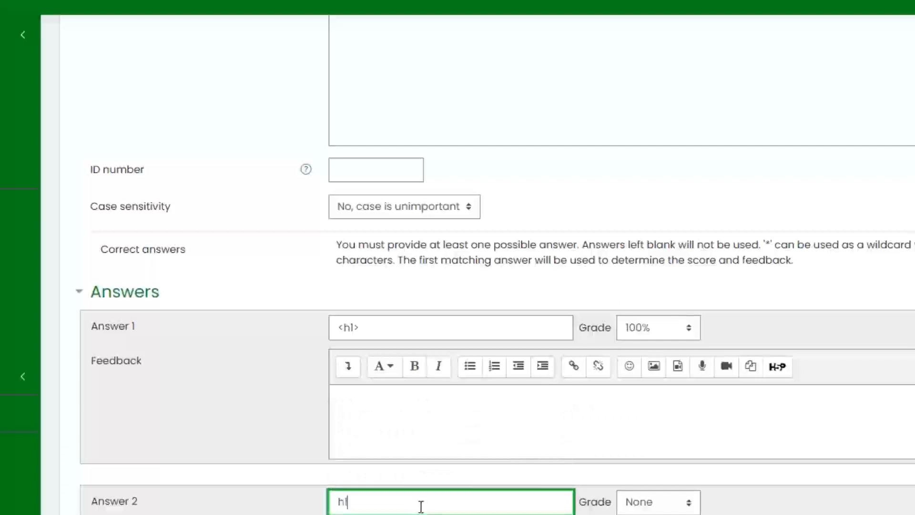
pyautogui.click(496, 469)
pyautogui.scroll(-4, 498, 469)
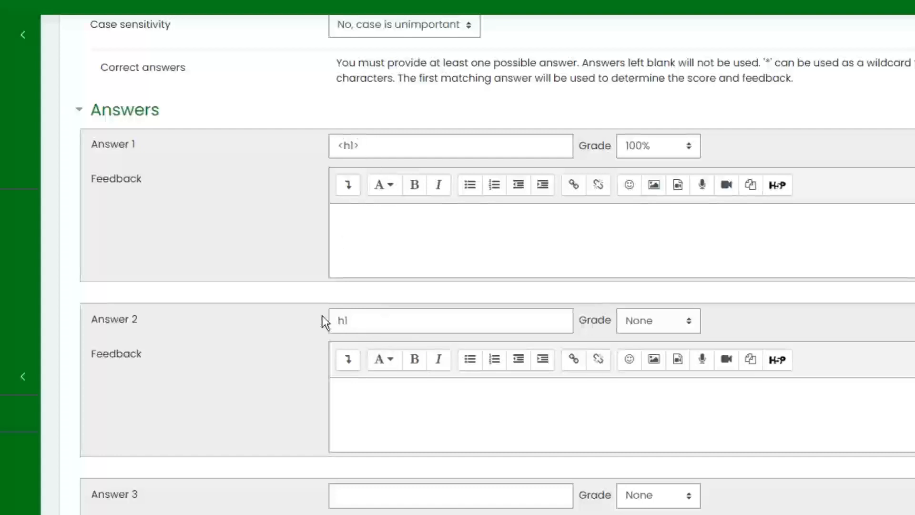
pyautogui.click(361, 317)
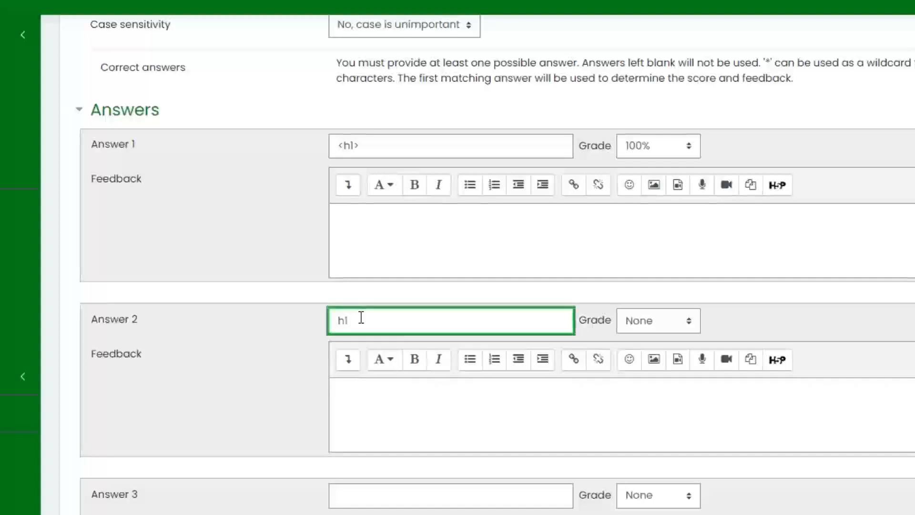
pyautogui.click(643, 322)
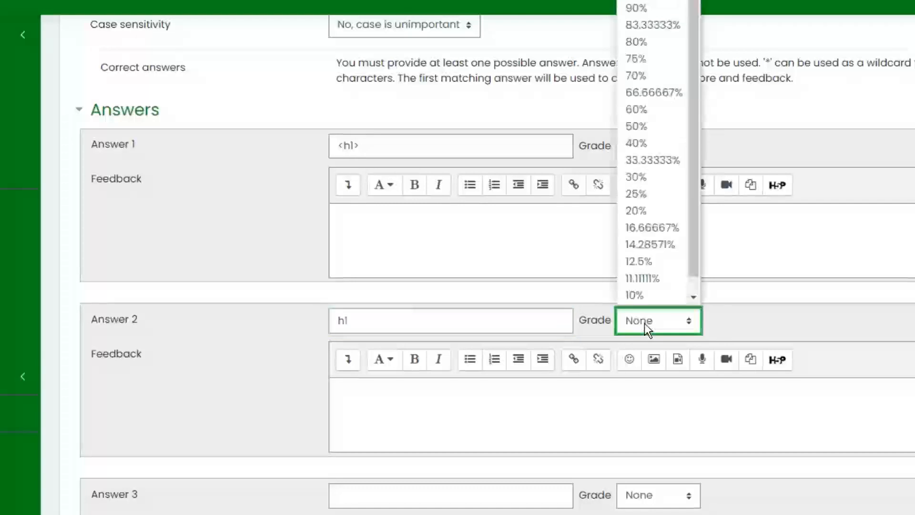
pyautogui.click(642, 58)
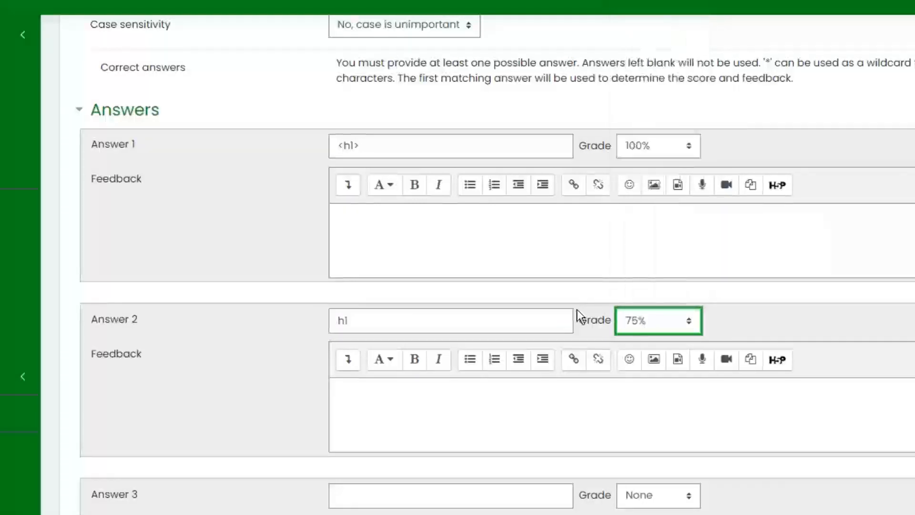
# Step: Enter <h1 as Answer 3 of the short answer question with a grade of 90%
pyautogui.scroll(-4, 573, 294)
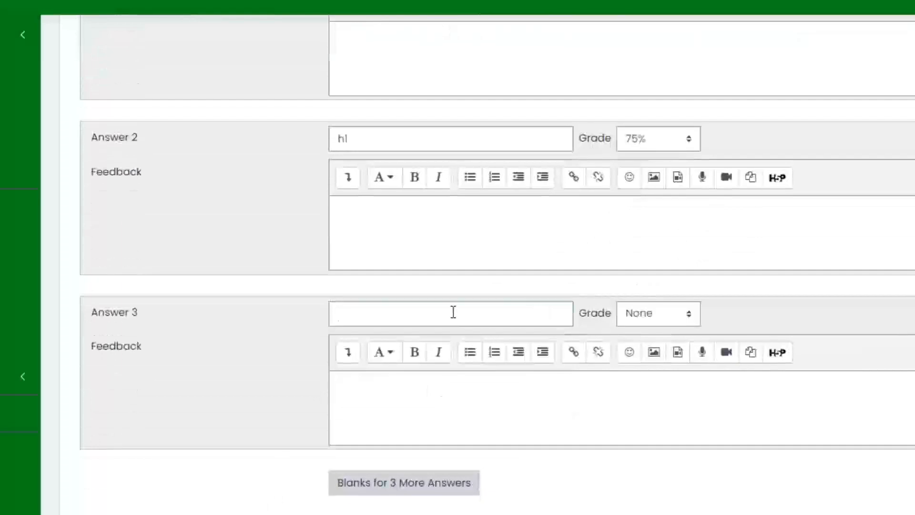
pyautogui.click(453, 312)
pyautogui.write('<')
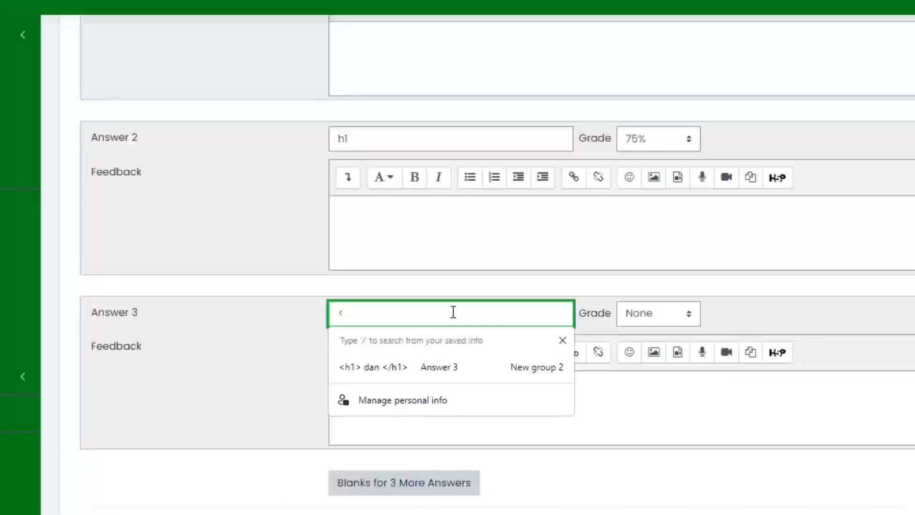
pyautogui.write('h1')
pyautogui.click(488, 285)
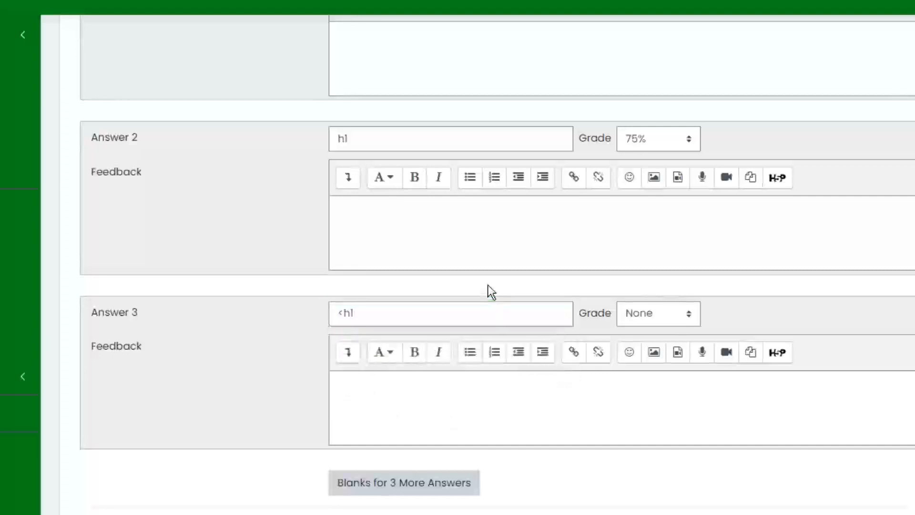
pyautogui.click(635, 318)
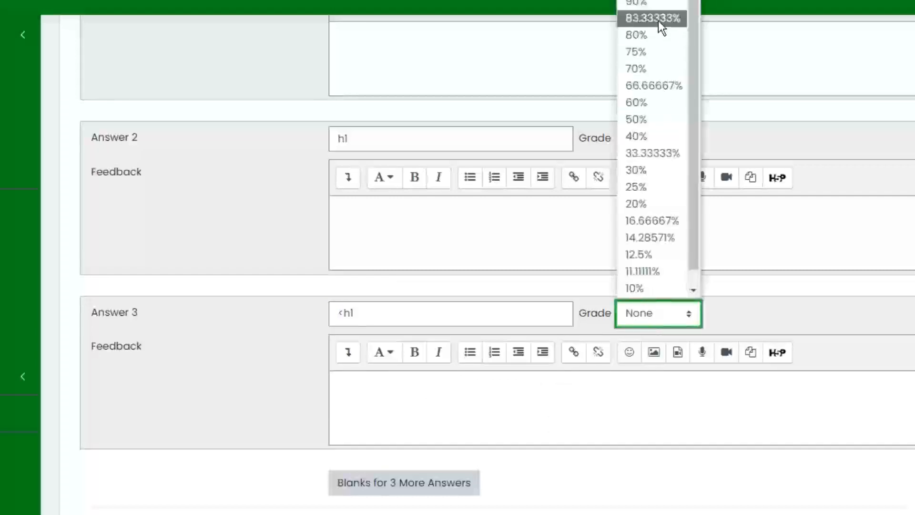
pyautogui.click(659, 5)
pyautogui.click(544, 290)
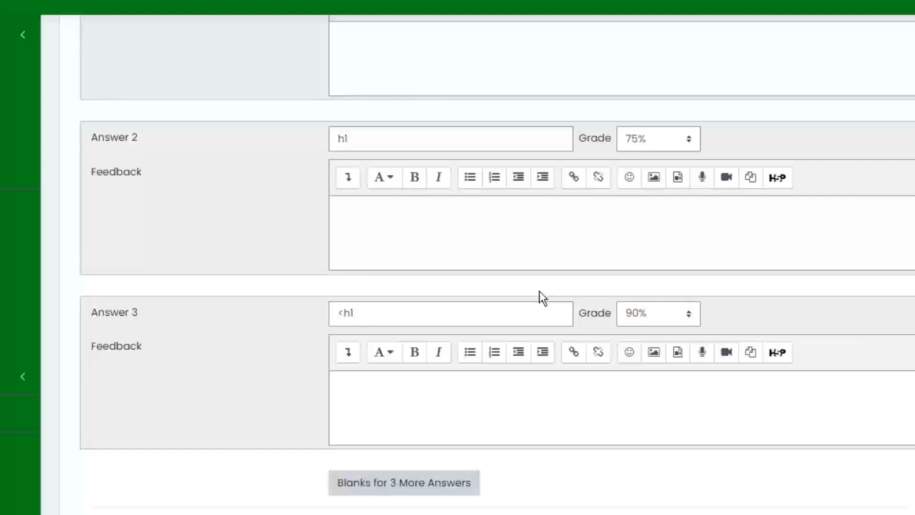
# Step: Review the three graded answers and save the short answer question to the quiz
pyautogui.scroll(2, 539, 291)
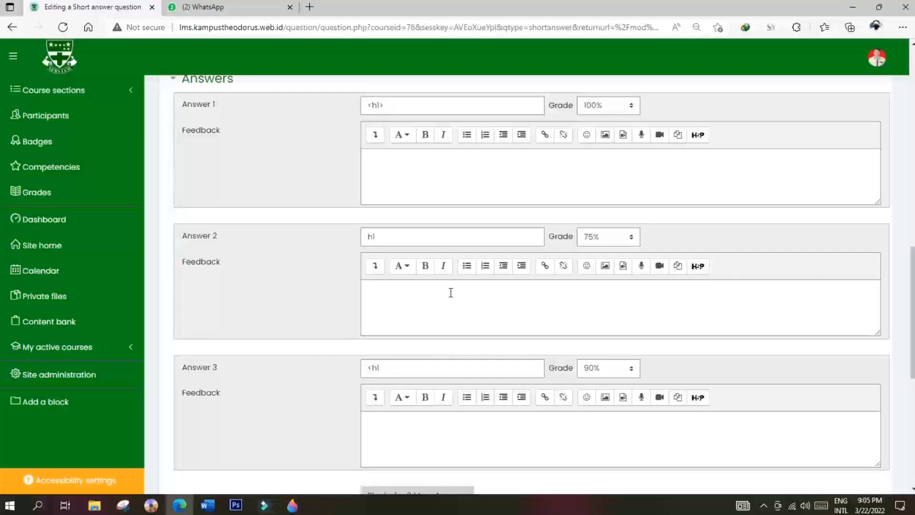
pyautogui.scroll(-1, 450, 293)
pyautogui.scroll(1, 450, 293)
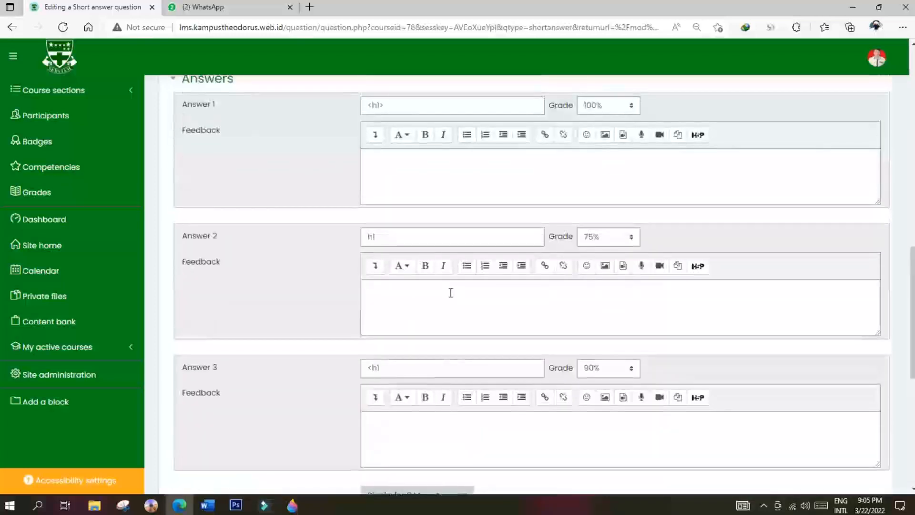
pyautogui.scroll(-3, 451, 292)
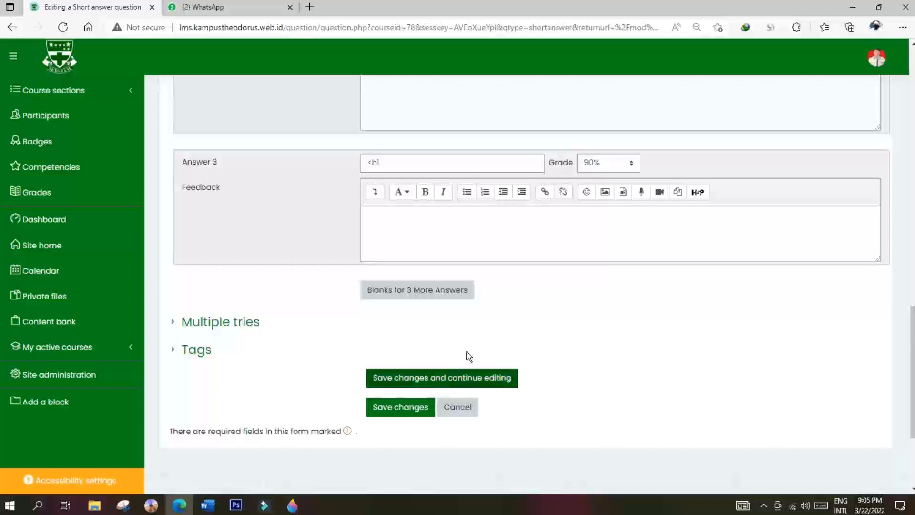
pyautogui.scroll(2, 478, 342)
pyautogui.scroll(2, 478, 342)
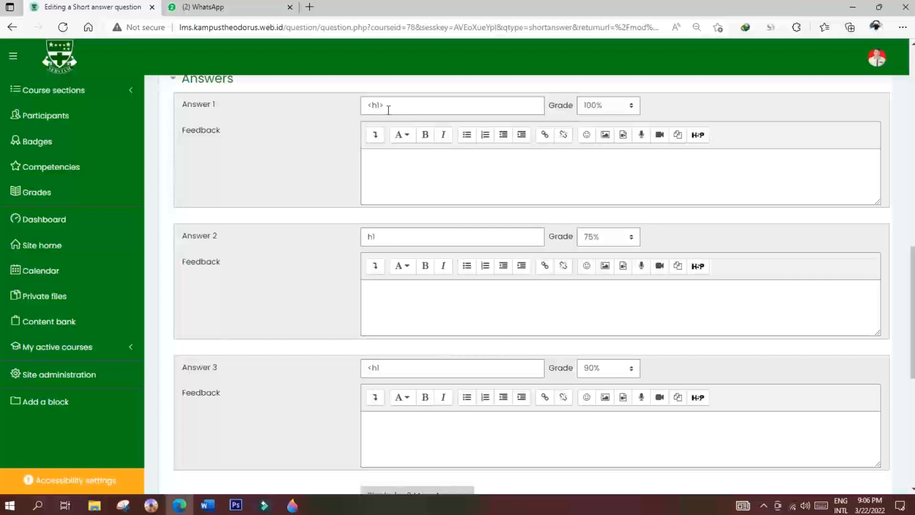
pyautogui.scroll(-3, 435, 282)
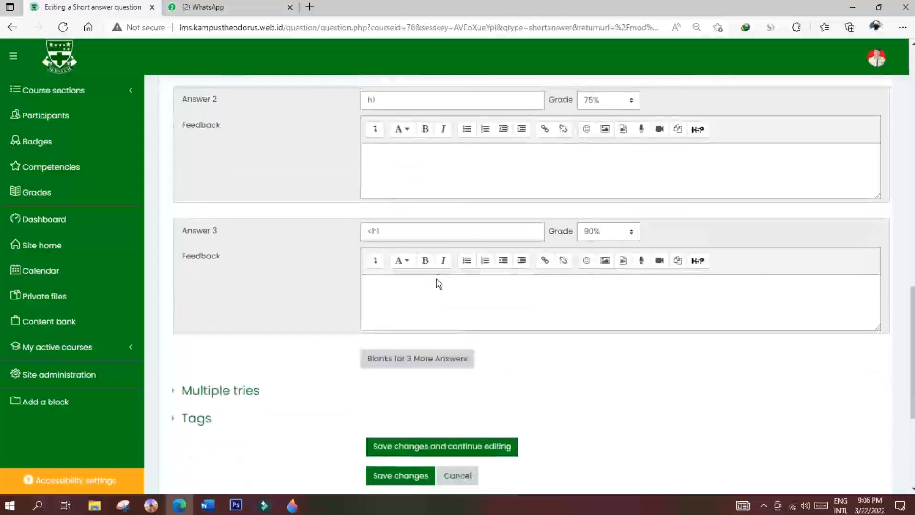
pyautogui.scroll(-3, 406, 397)
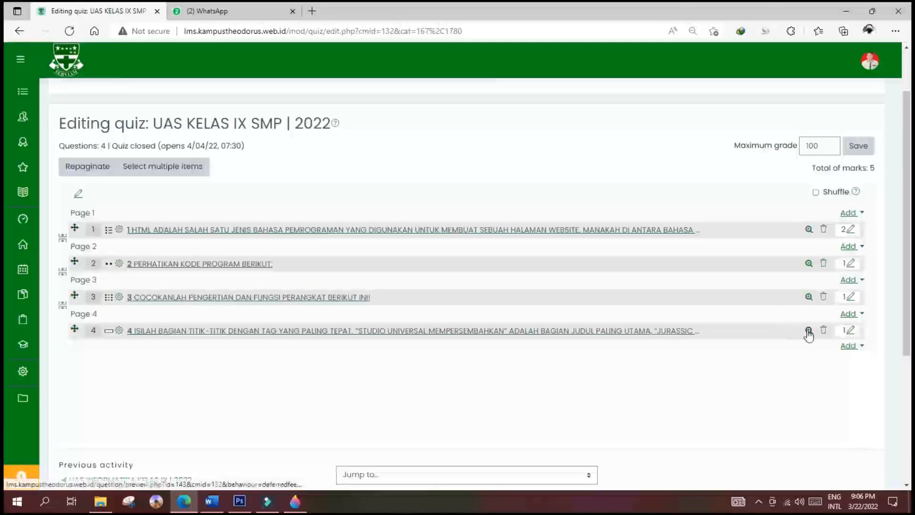
# Step: Preview question 4, try <h1> as the answer, and close the preview
pyautogui.click(808, 330)
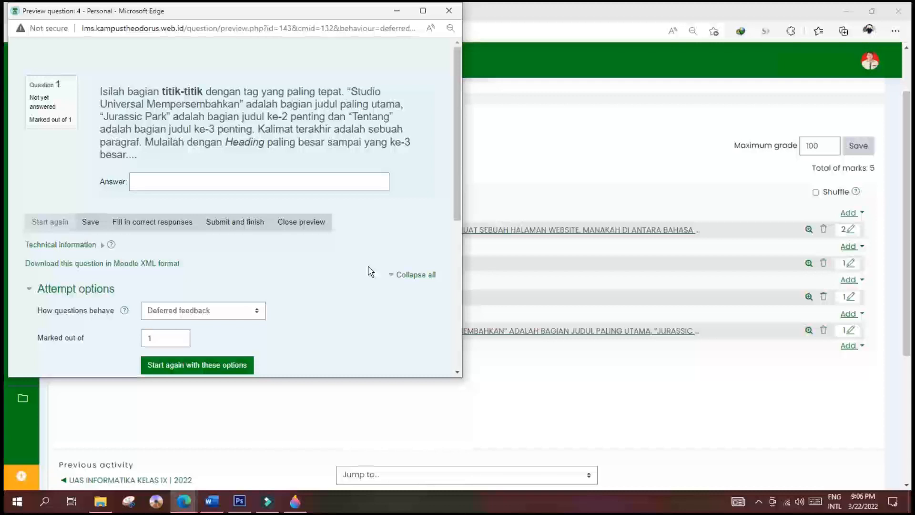
pyautogui.click(312, 180)
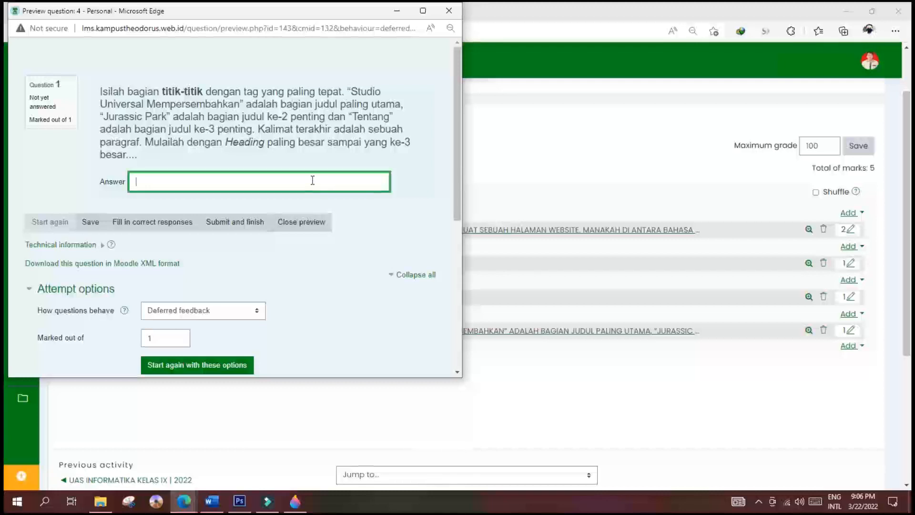
pyautogui.write('<h1>')
pyautogui.click(448, 11)
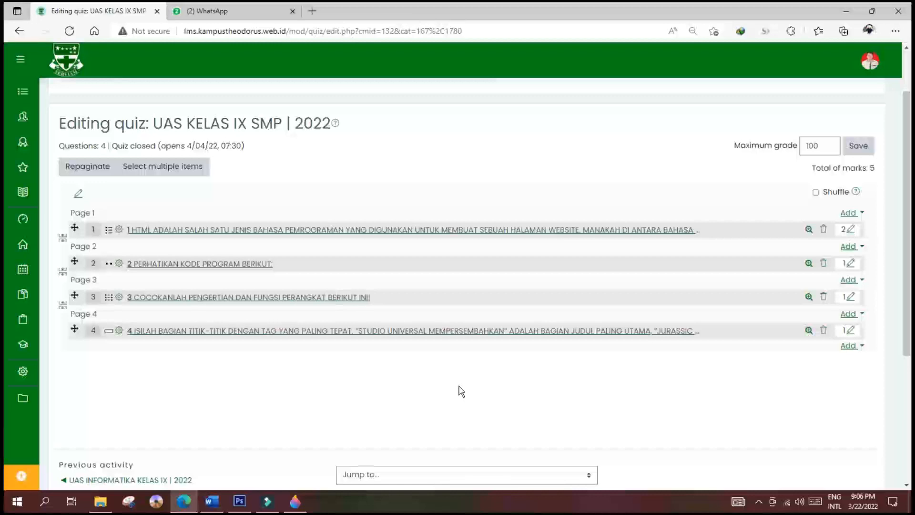
# Step: Examine the question types available for a new question after question 4, and close the chooser without adding one
pyautogui.click(847, 349)
pyautogui.click(796, 364)
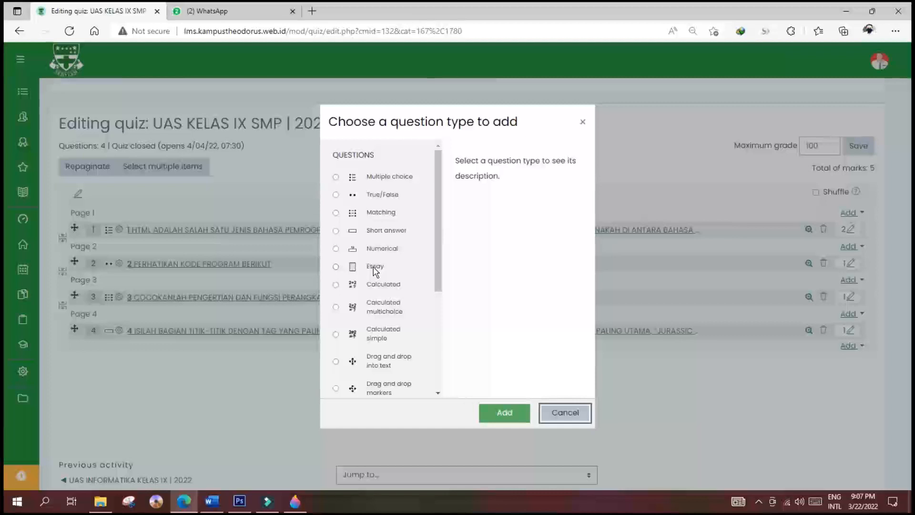
pyautogui.scroll(-3, 379, 267)
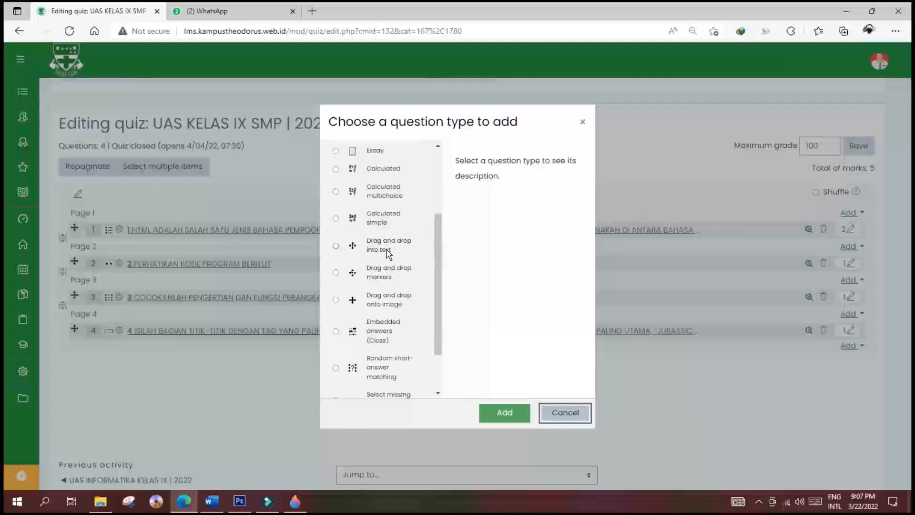
pyautogui.scroll(-3, 387, 252)
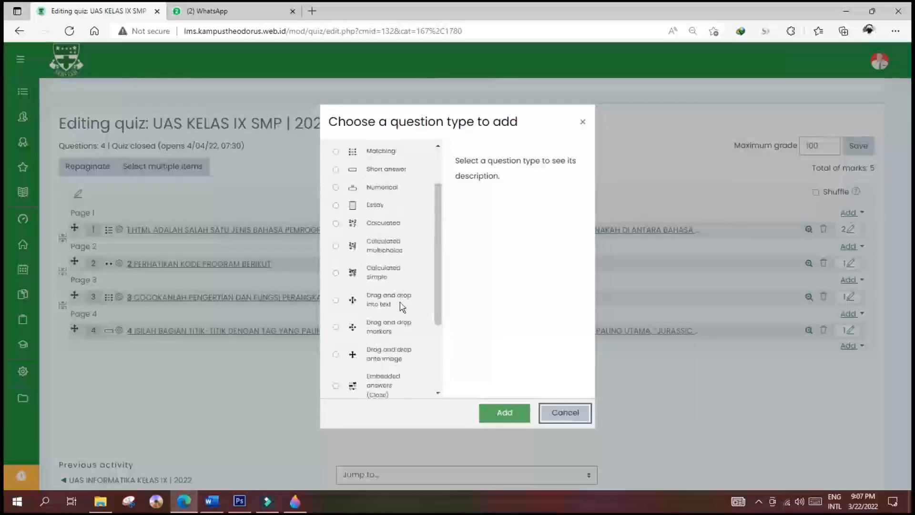
pyautogui.scroll(5, 405, 308)
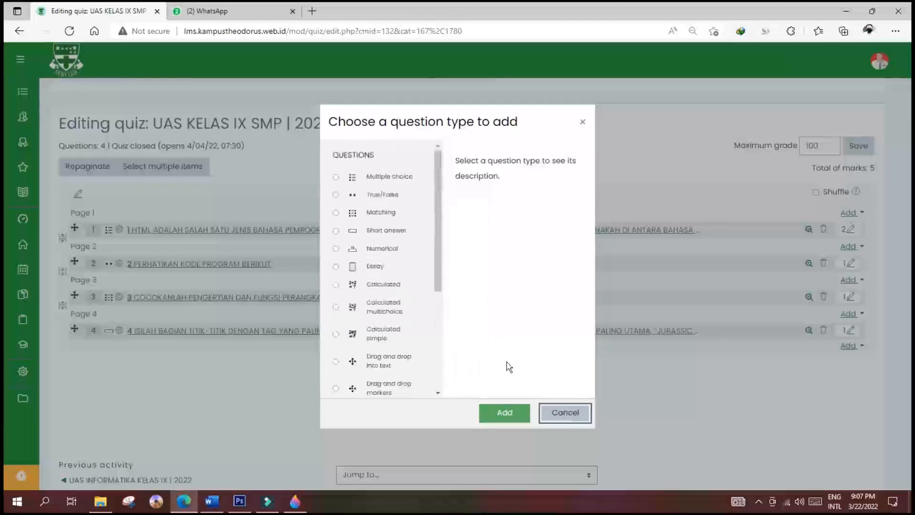
pyautogui.click(557, 411)
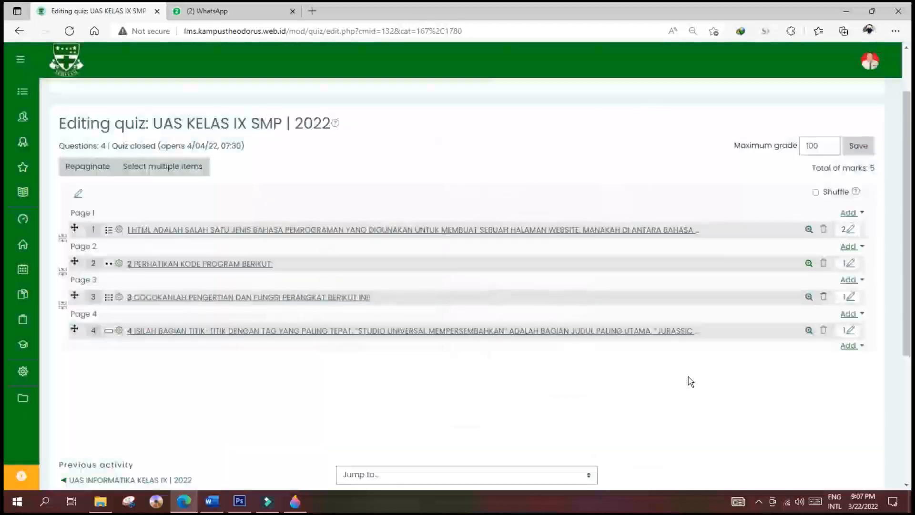
# Step: Set the marks of questions 2, 3 and 4 to 2 each and save the quiz's maximum grade
pyautogui.click(850, 265)
pyautogui.write('2')
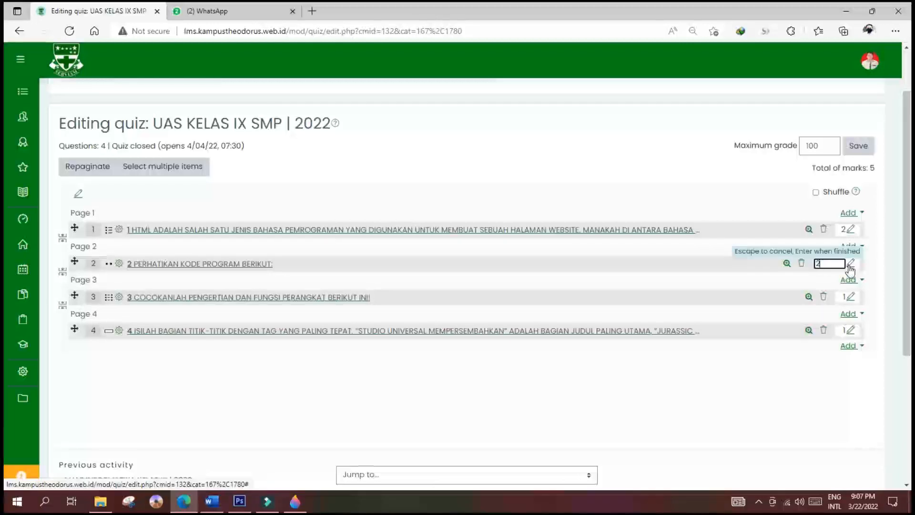
pyautogui.press('Return')
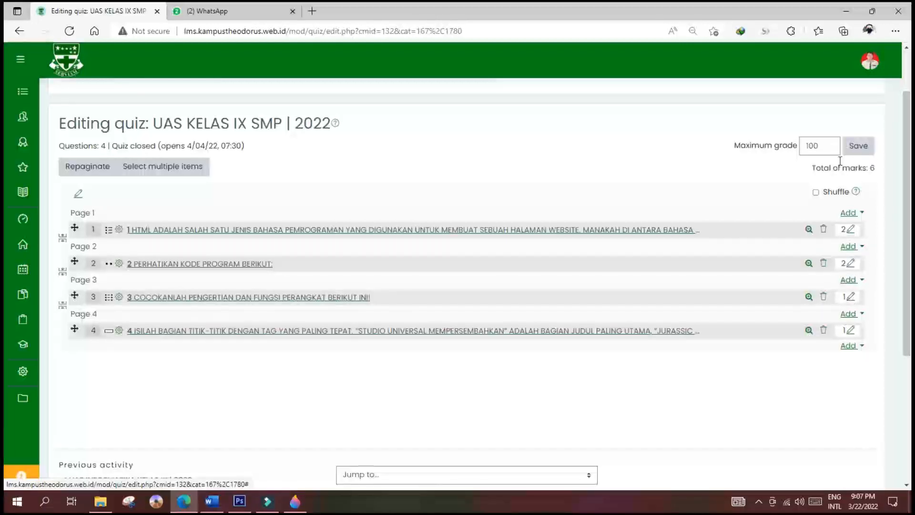
pyautogui.click(850, 297)
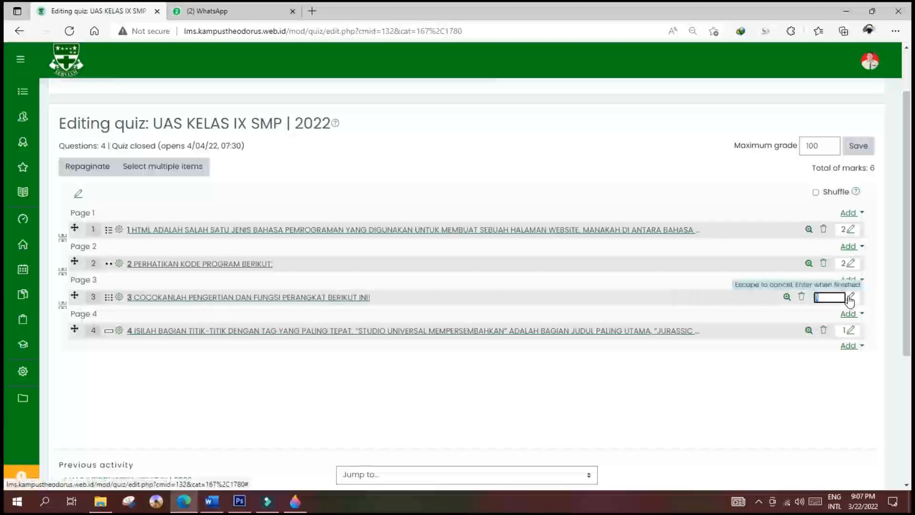
pyautogui.write('2')
pyautogui.press('Return')
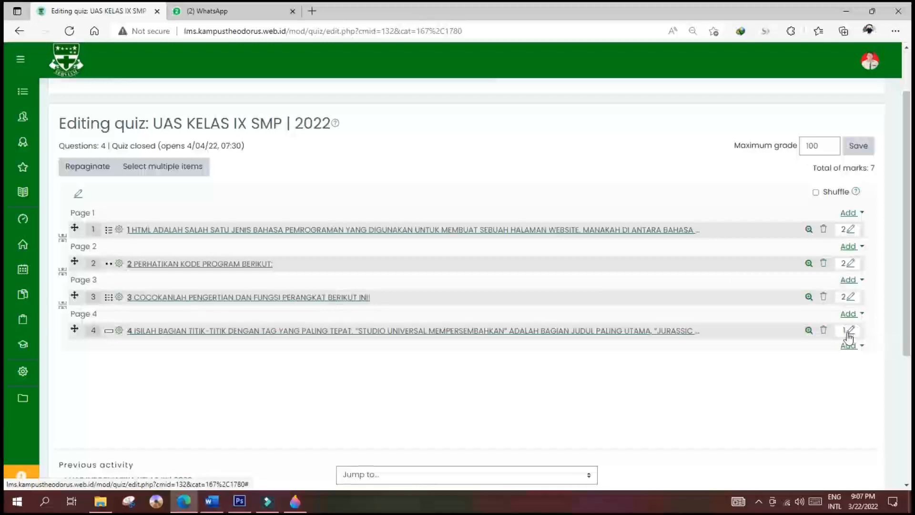
pyautogui.click(848, 332)
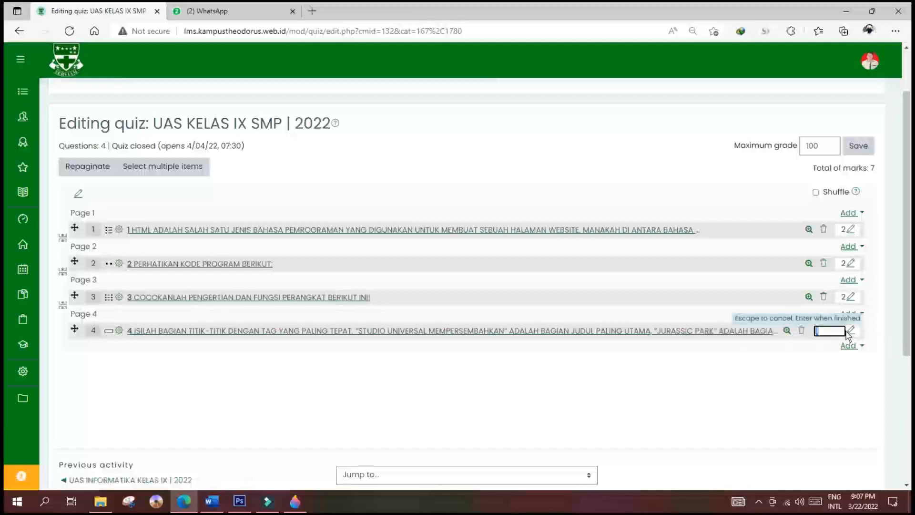
pyautogui.write('2')
pyautogui.press('Return')
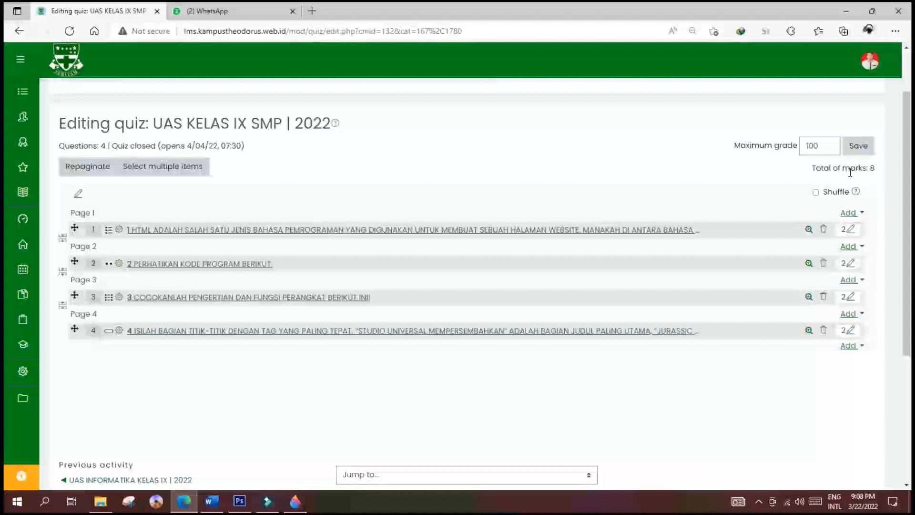
pyautogui.click(858, 148)
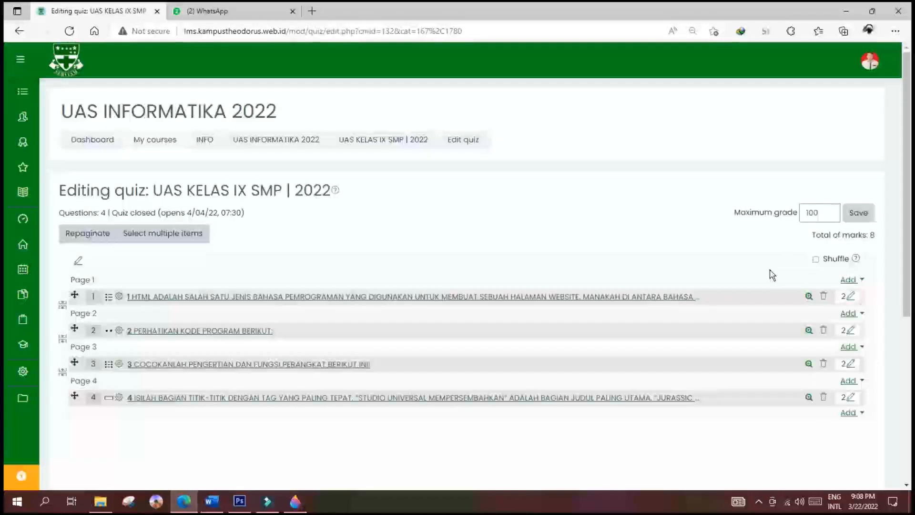
# Step: Look over the quiz's question list, open the preview of question 1 and close it
pyautogui.scroll(-2, 662, 335)
pyautogui.scroll(-2, 660, 333)
pyautogui.scroll(5, 659, 333)
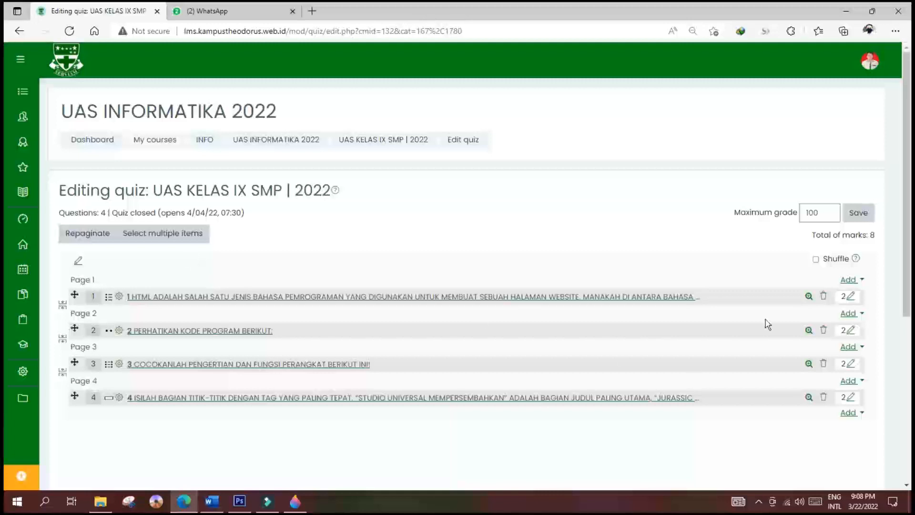
pyautogui.click(809, 296)
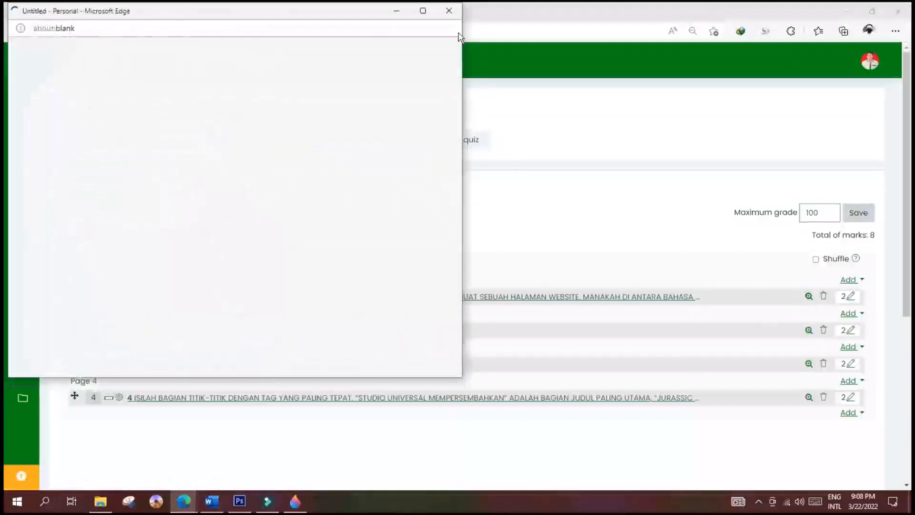
pyautogui.click(447, 10)
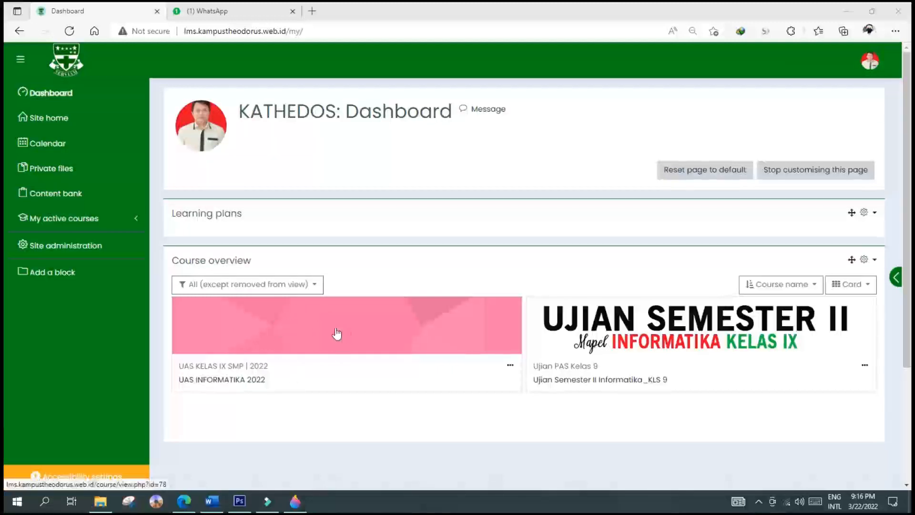
# Step: Open the UAS KELAS IX SMP | 2022 quiz in the UAS INFORMATIKA 2022 course
pyautogui.click(250, 384)
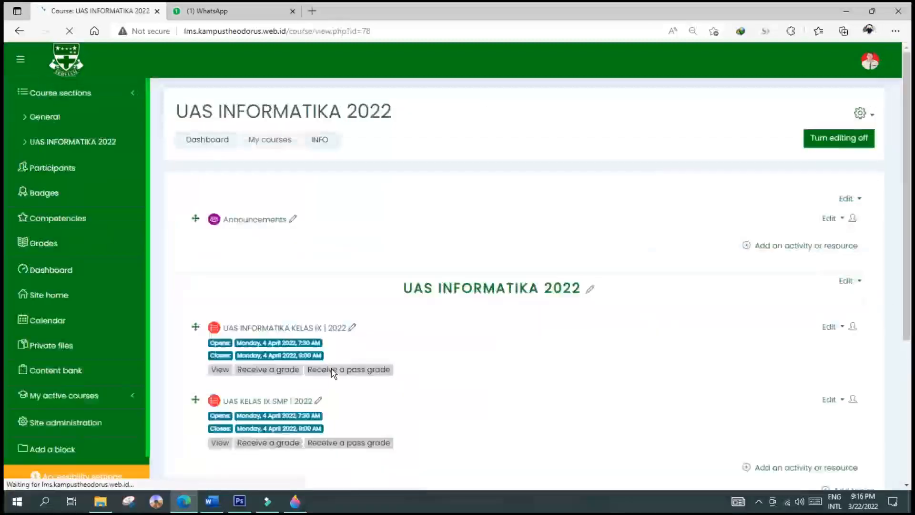
pyautogui.scroll(-1, 339, 369)
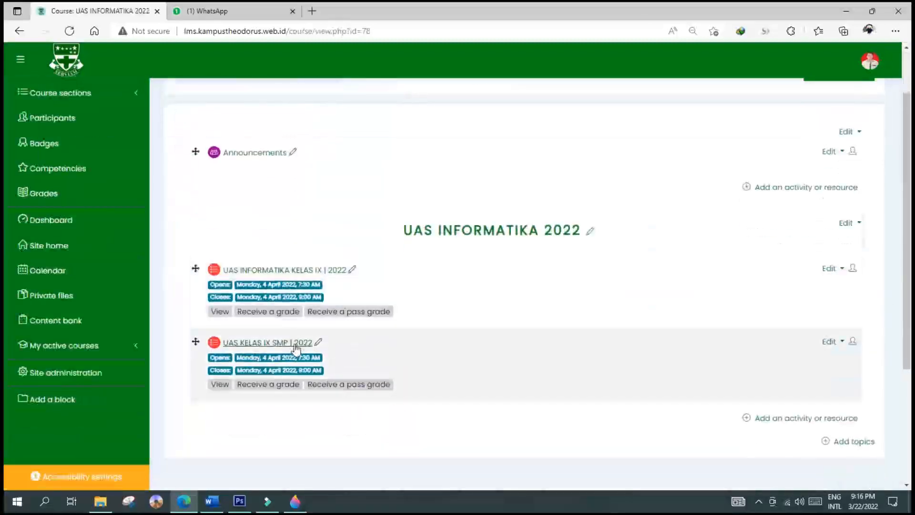
pyautogui.click(296, 347)
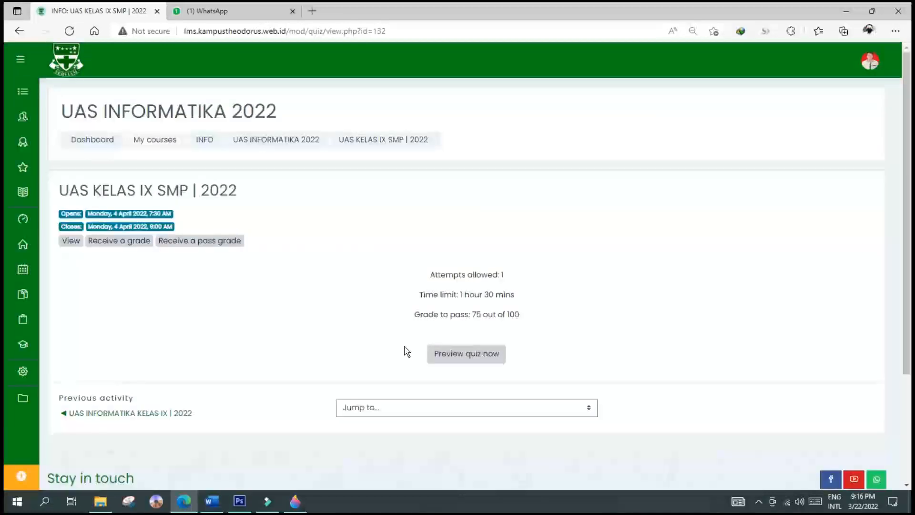
pyautogui.click(480, 353)
# Step: Try switching to the Student role to see the quiz as a student
pyautogui.click(883, 74)
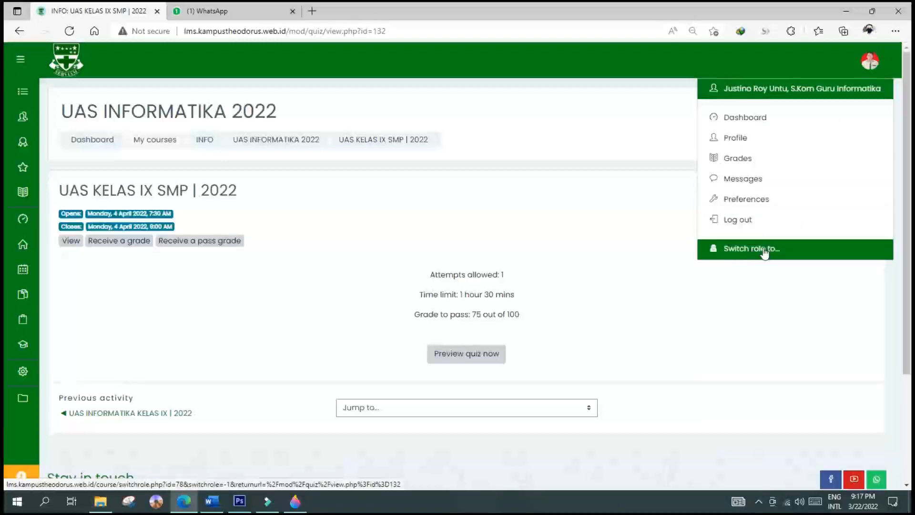
pyautogui.click(732, 253)
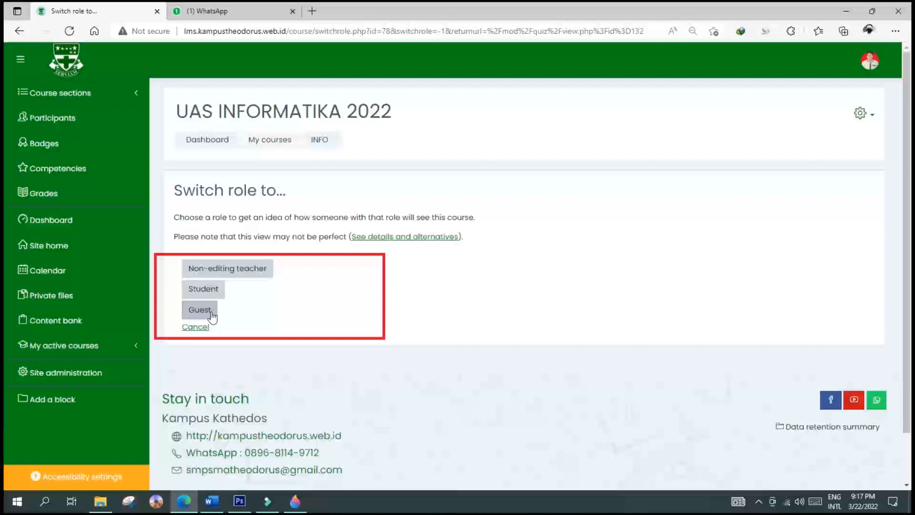
pyautogui.click(209, 293)
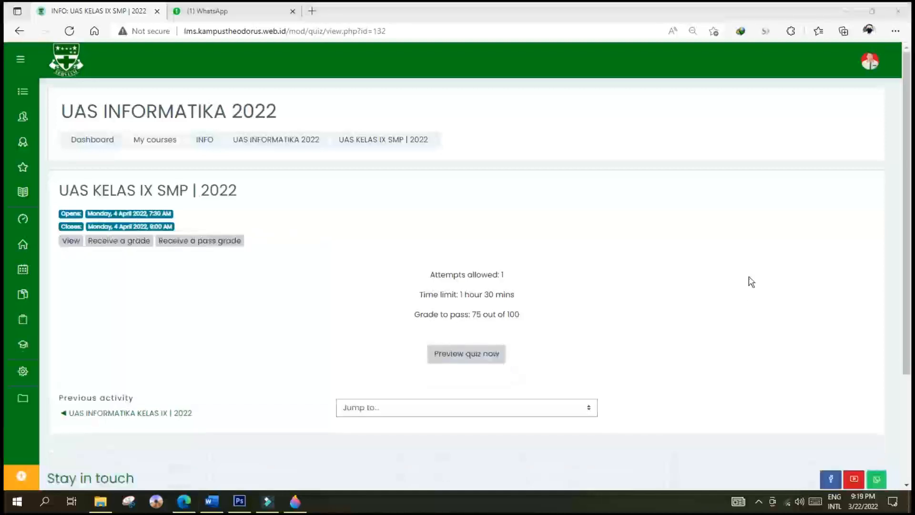
# Step: Open course and category management in the site administration and select the UAS KELAS IX SMP | 2022 category
pyautogui.click(883, 72)
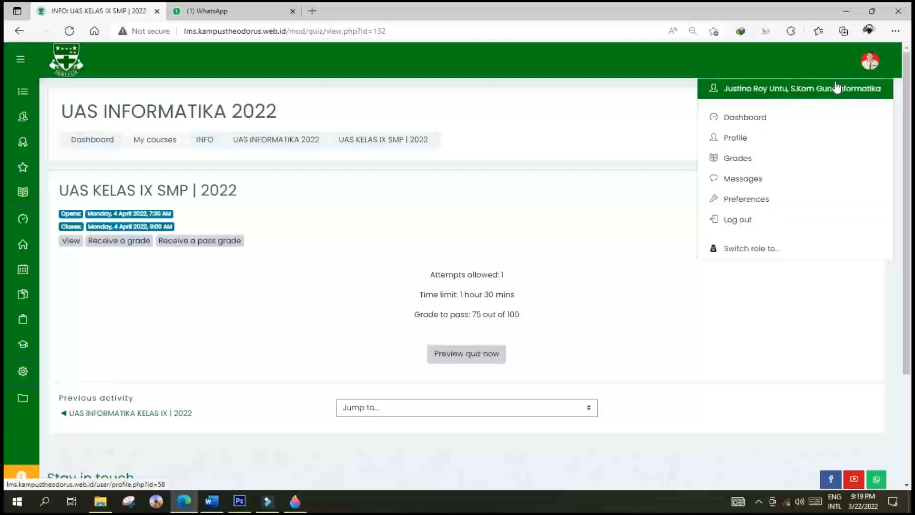
pyautogui.click(533, 238)
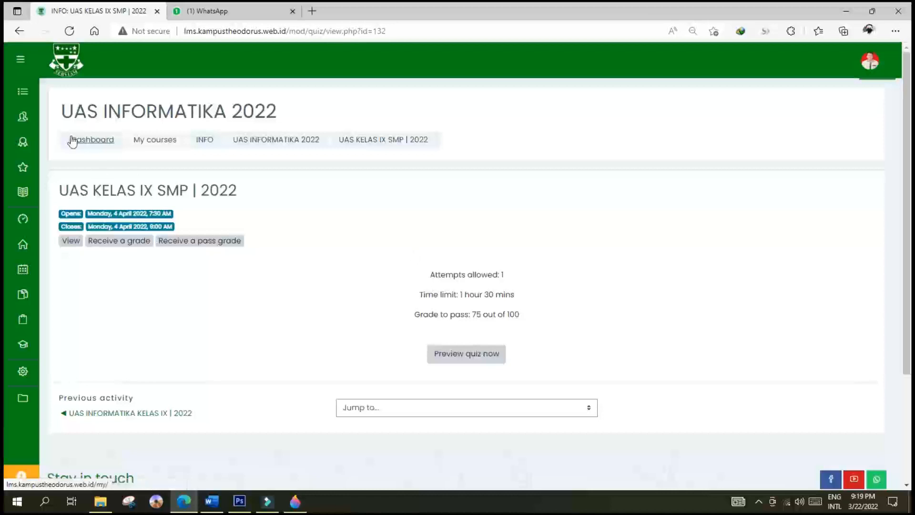
pyautogui.click(23, 248)
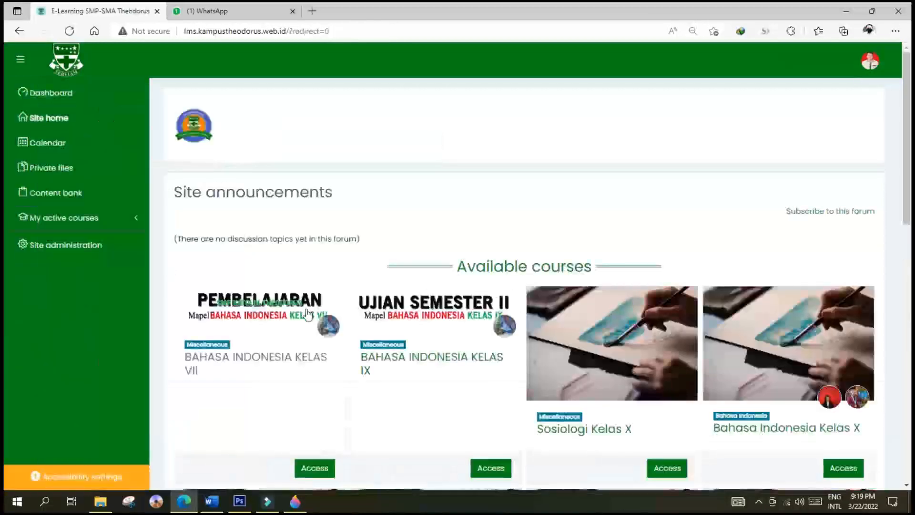
pyautogui.click(90, 249)
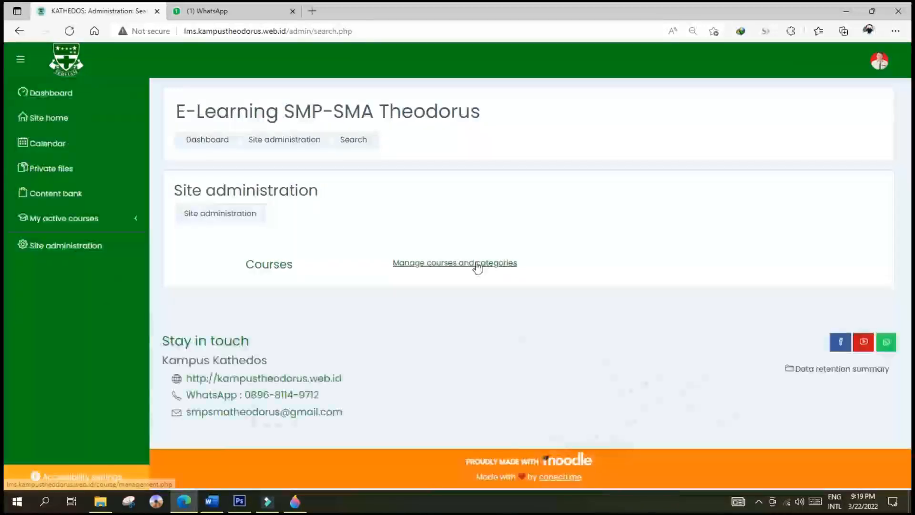
pyautogui.click(474, 264)
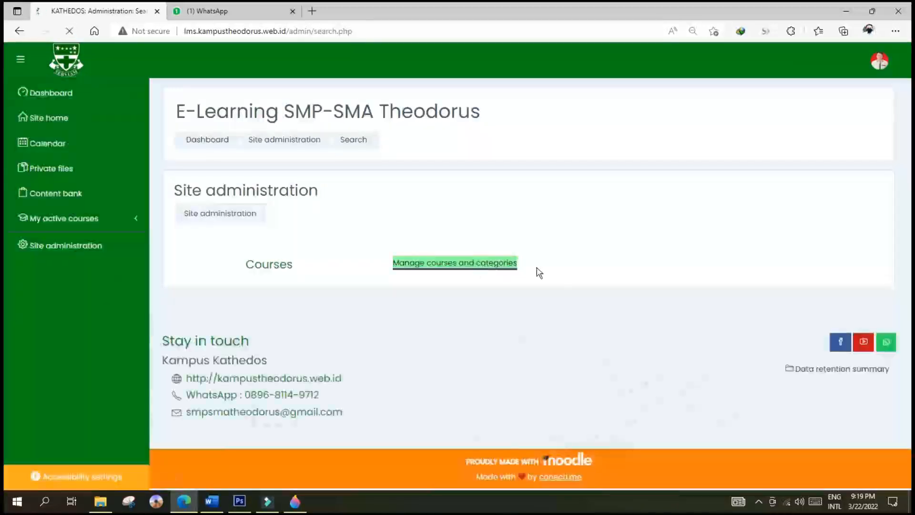
pyautogui.click(281, 362)
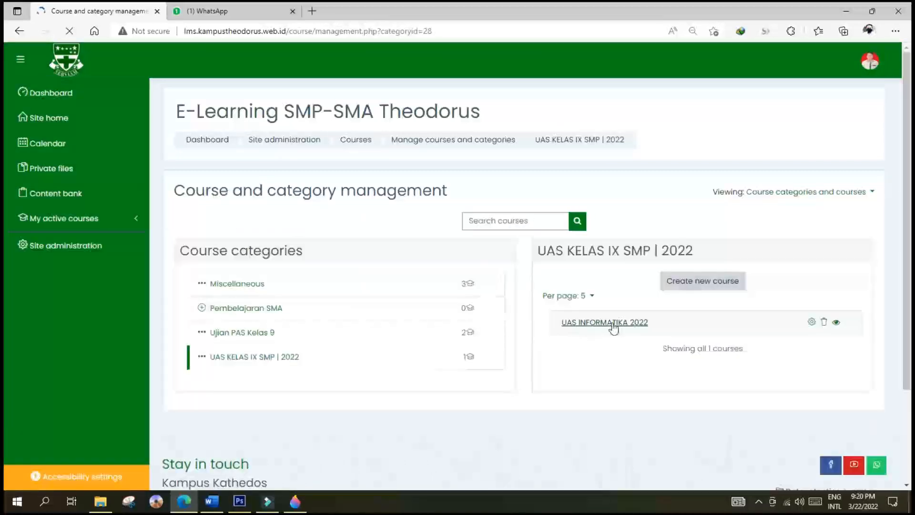
# Step: Look through the UAS INFORMATIKA 2022 course settings, then save and display the course
pyautogui.click(811, 322)
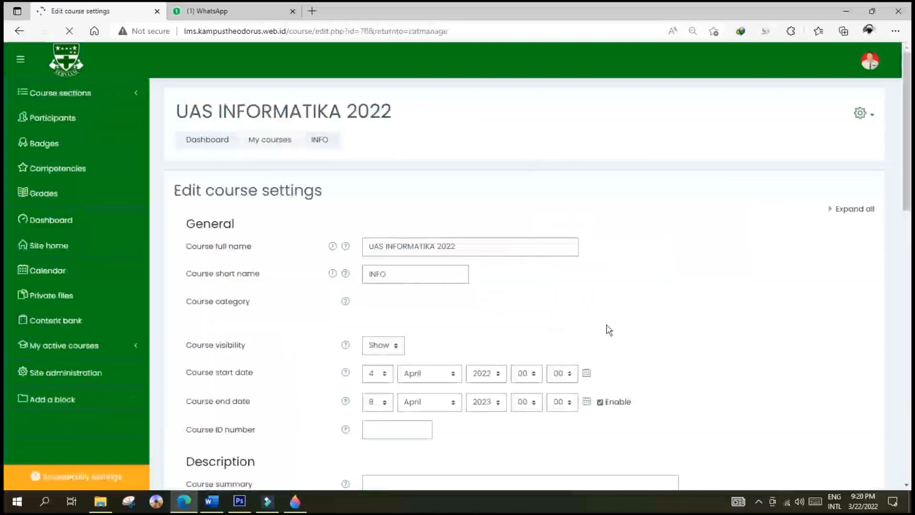
pyautogui.scroll(-3, 608, 329)
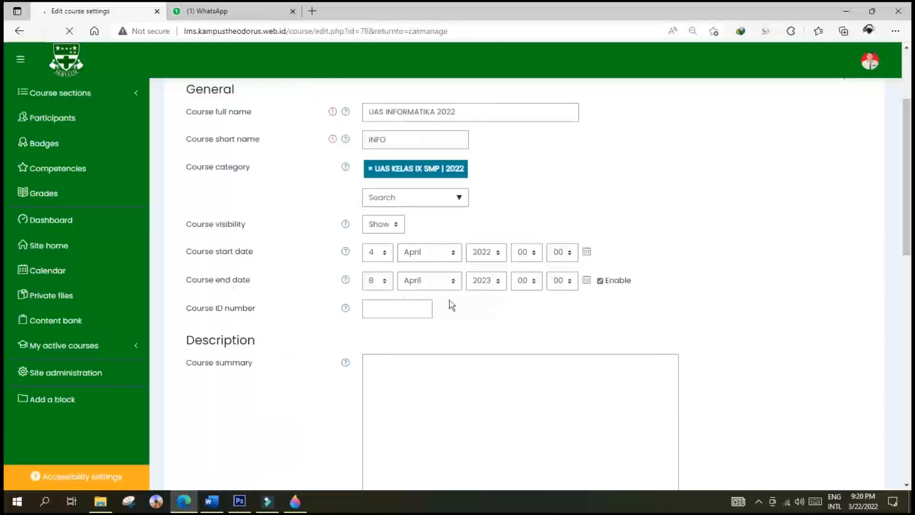
pyautogui.scroll(-10, 420, 316)
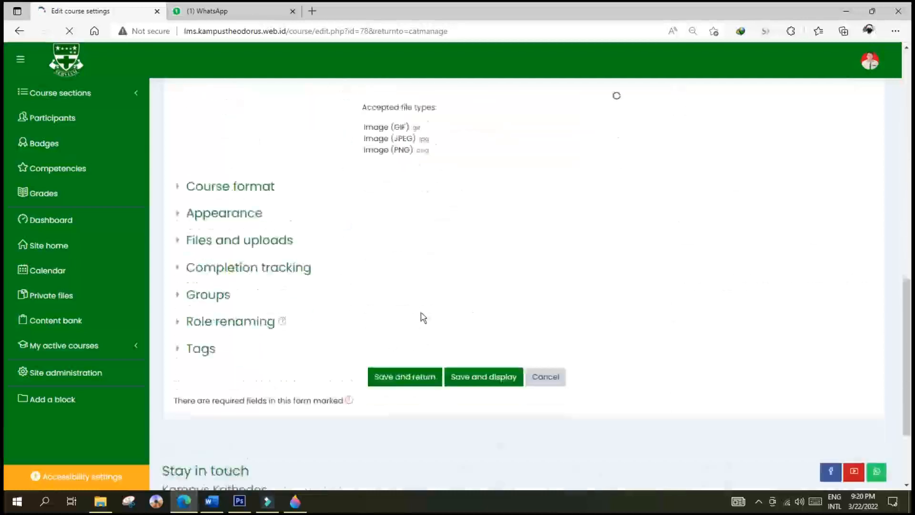
pyautogui.click(475, 396)
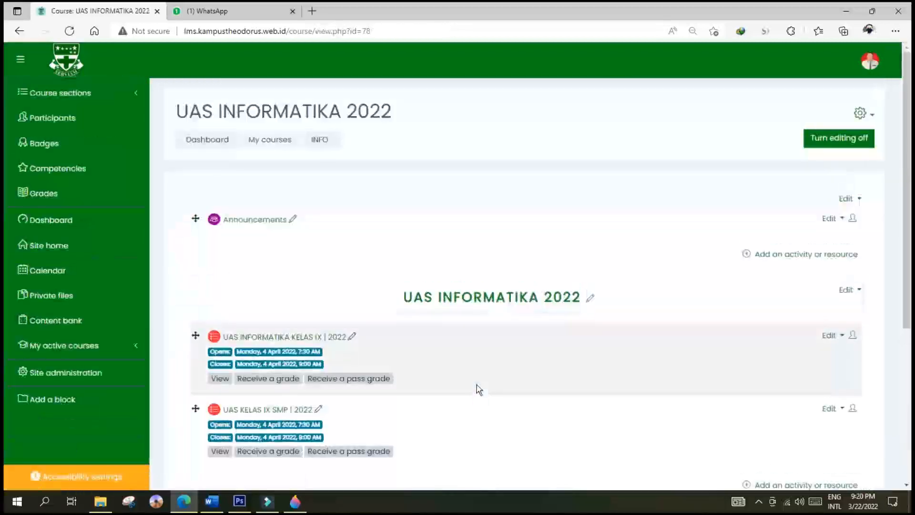
# Step: Set the opening date of the UAS KELAS IX SMP | 2022 quiz to 20 March 2022, then save and display the quiz
pyautogui.scroll(-1, 479, 388)
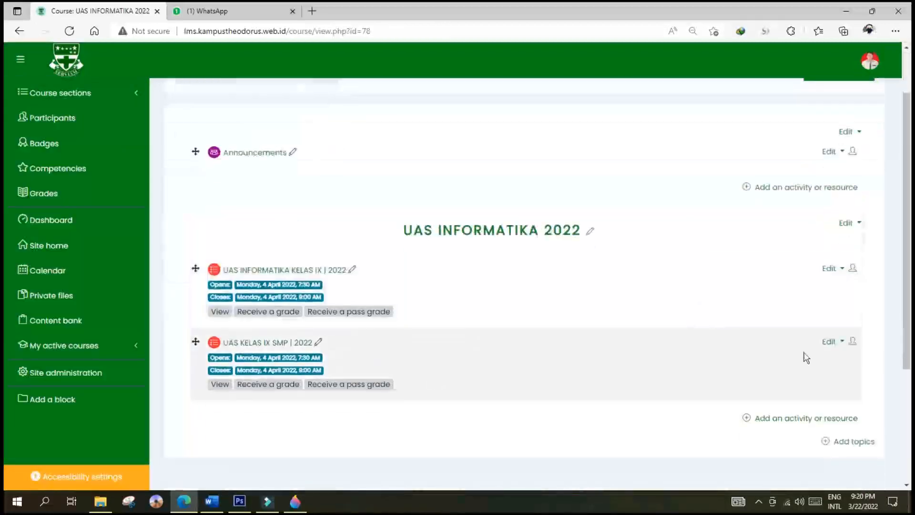
pyautogui.click(830, 345)
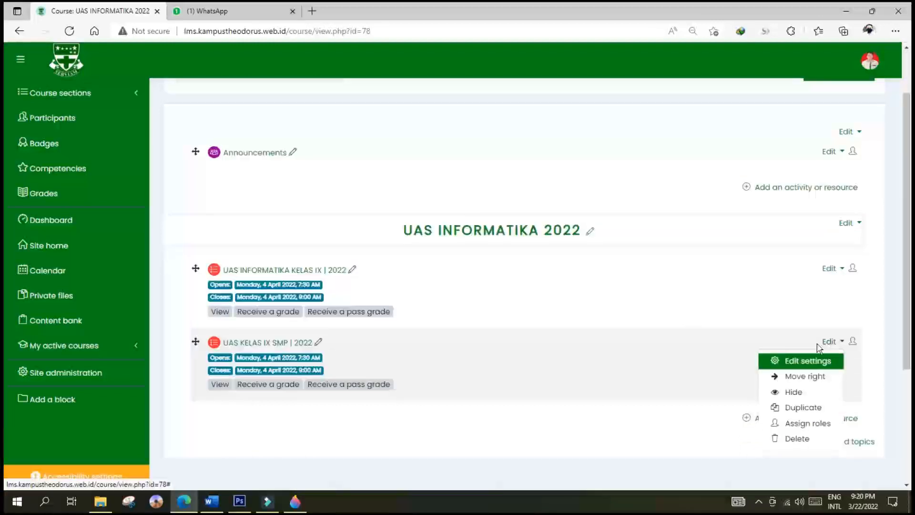
pyautogui.click(809, 362)
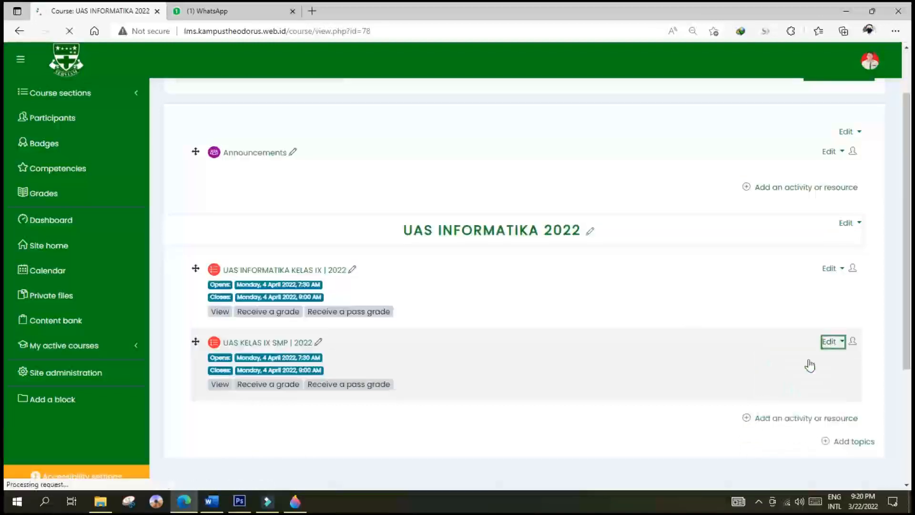
pyautogui.scroll(-3, 531, 312)
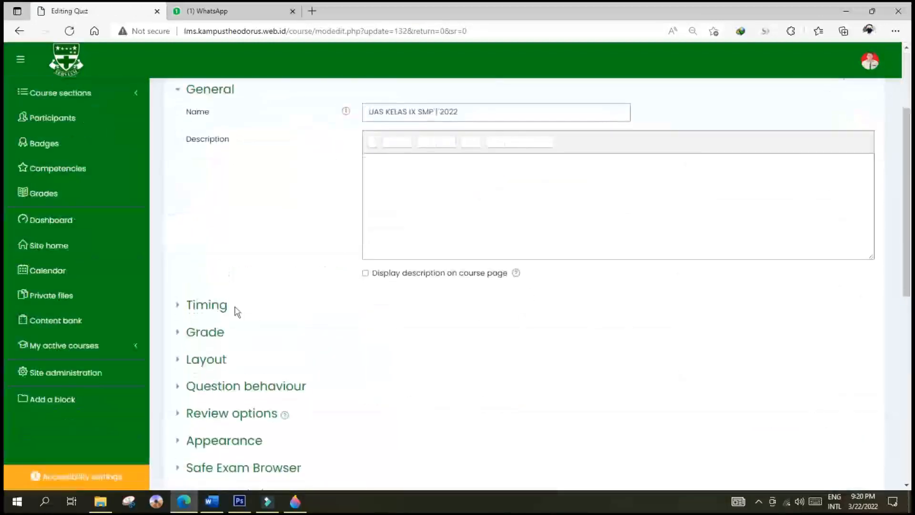
pyautogui.click(200, 308)
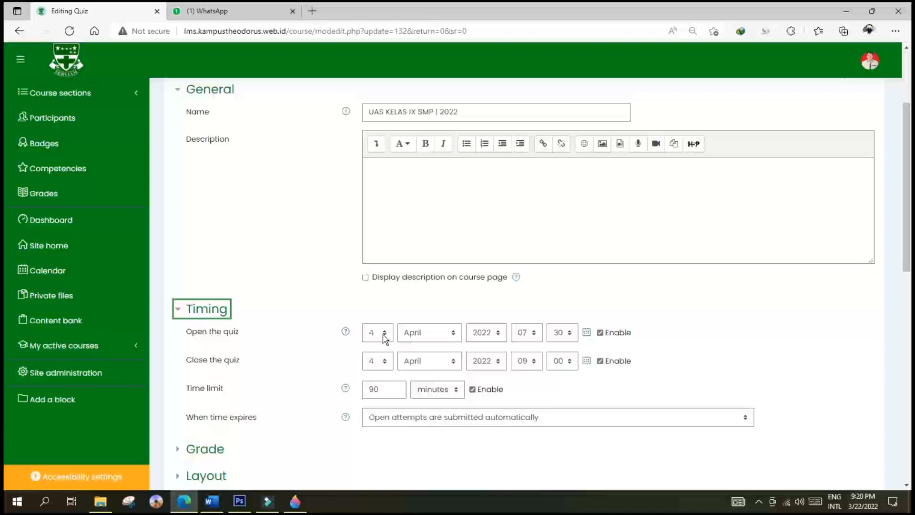
pyautogui.click(384, 334)
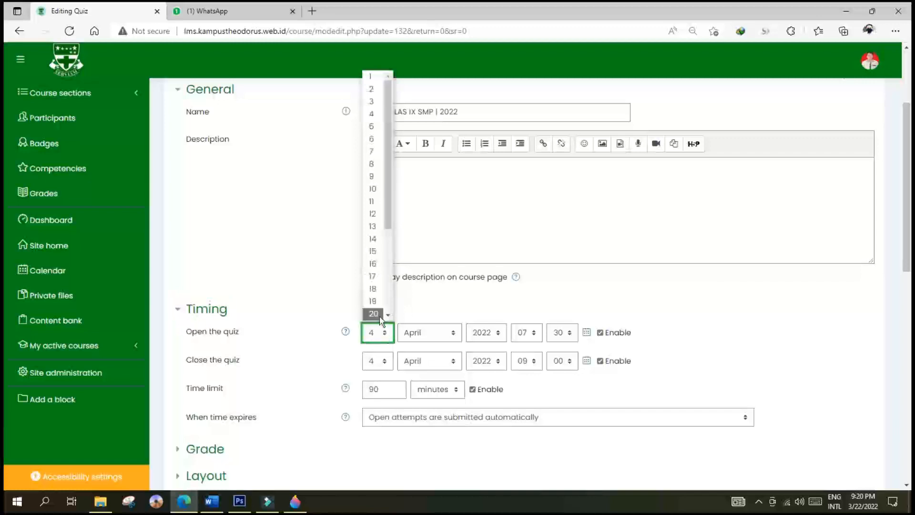
pyautogui.click(377, 313)
pyautogui.click(422, 333)
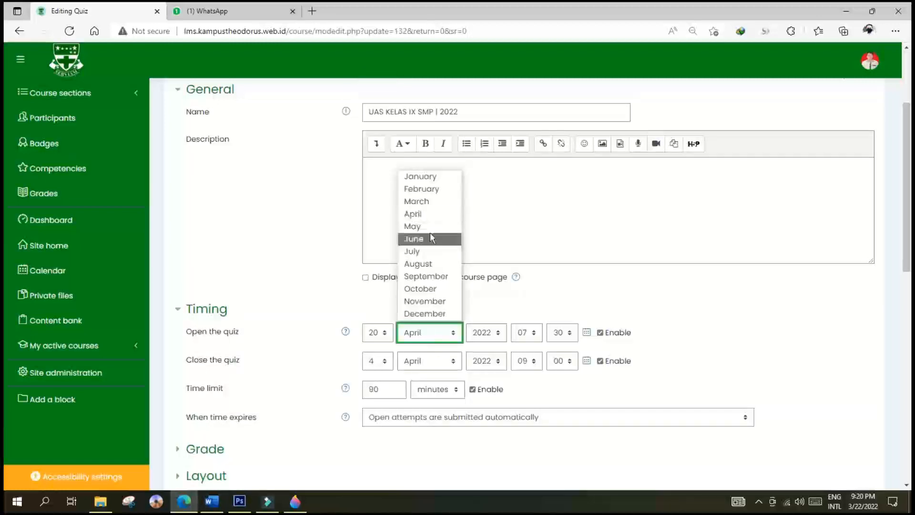
pyautogui.click(430, 203)
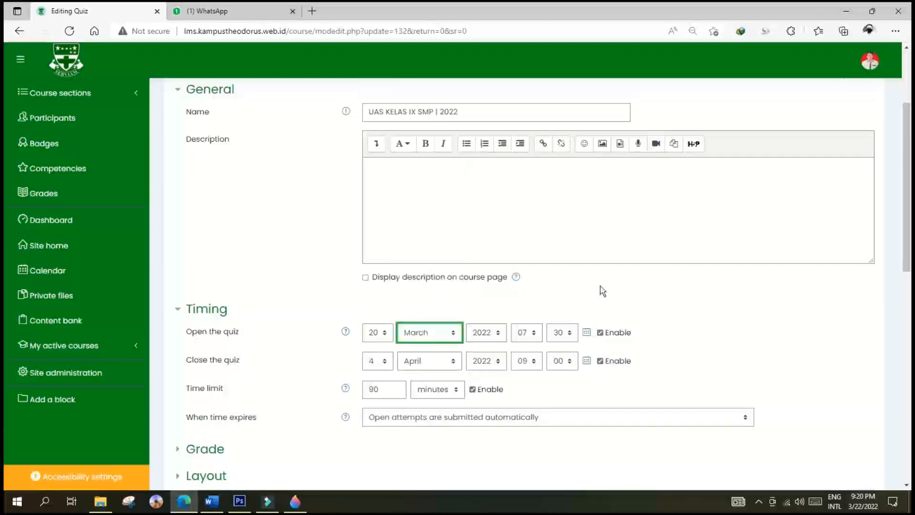
pyautogui.scroll(-10, 686, 312)
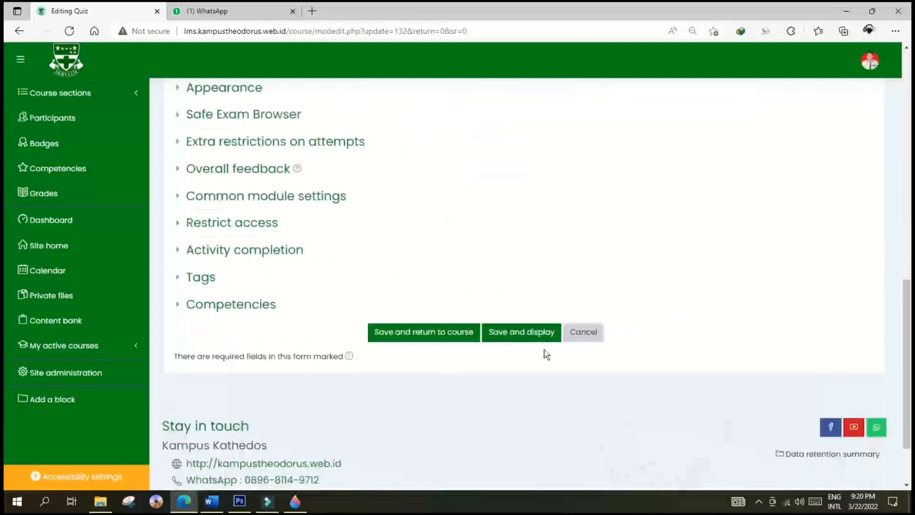
pyautogui.click(527, 333)
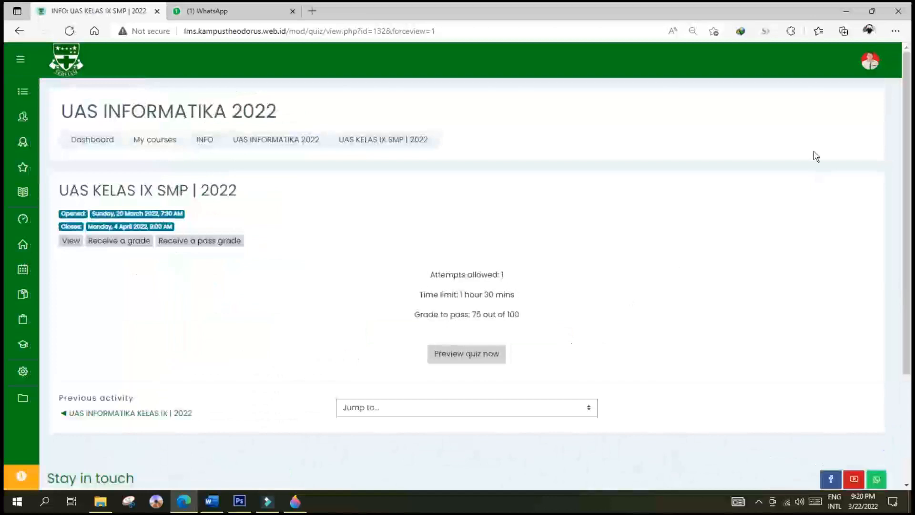
# Step: Switch to the Student role and start an attempt at the quiz
pyautogui.click(889, 76)
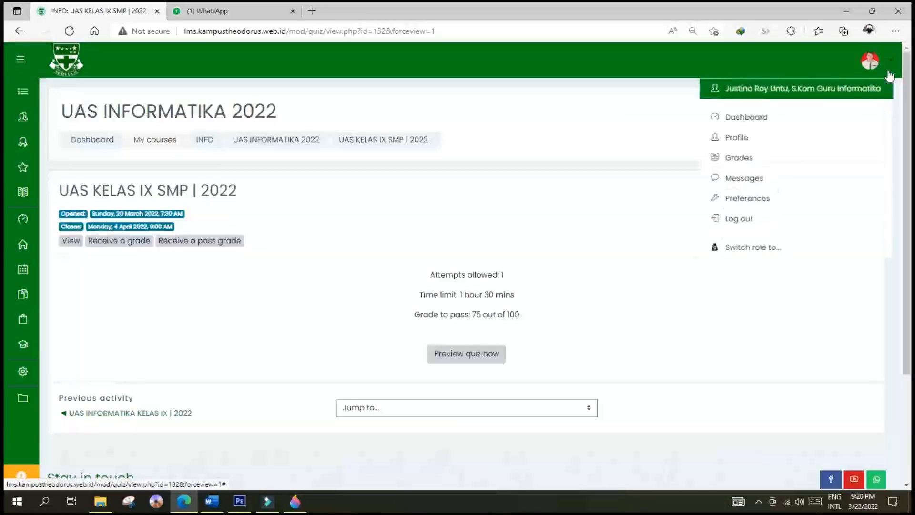
pyautogui.click(759, 250)
pyautogui.click(205, 292)
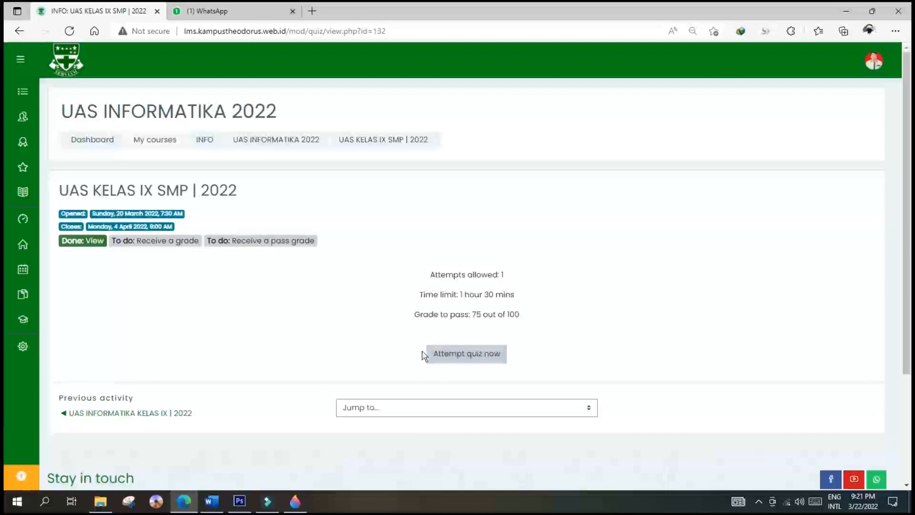
pyautogui.click(469, 352)
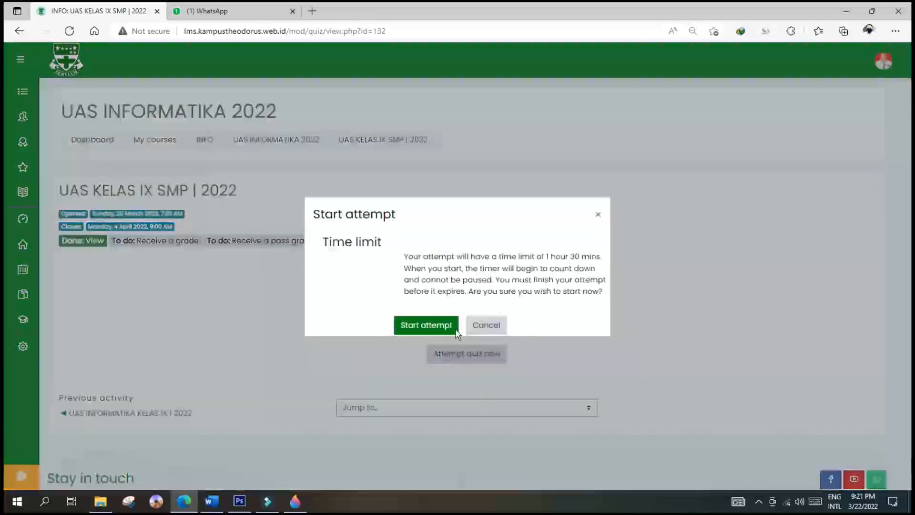
pyautogui.click(436, 329)
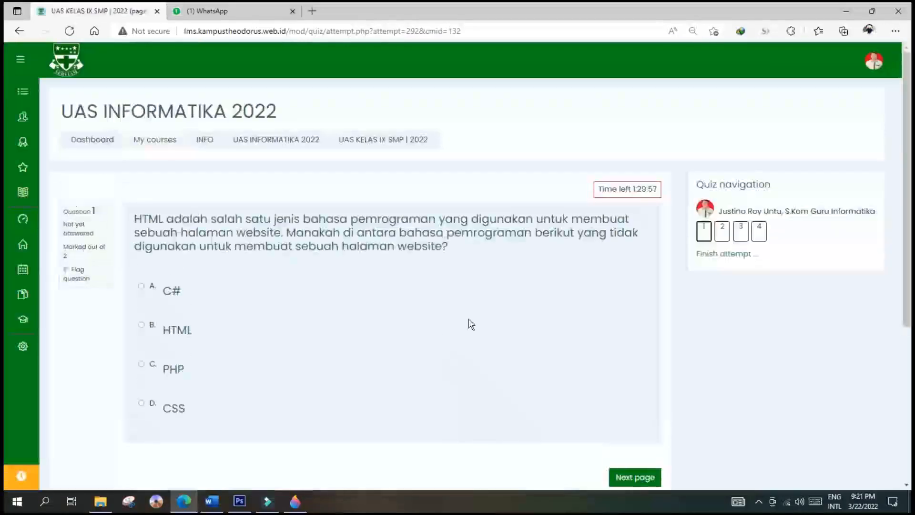
# Step: Answer question 1 with C# and go on to the True/False question 2
pyautogui.scroll(-1, 469, 319)
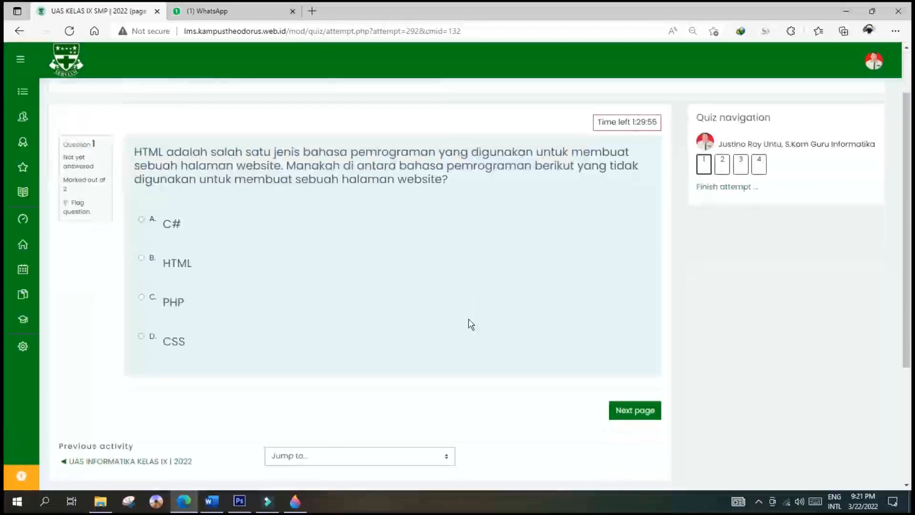
pyautogui.scroll(1, 469, 320)
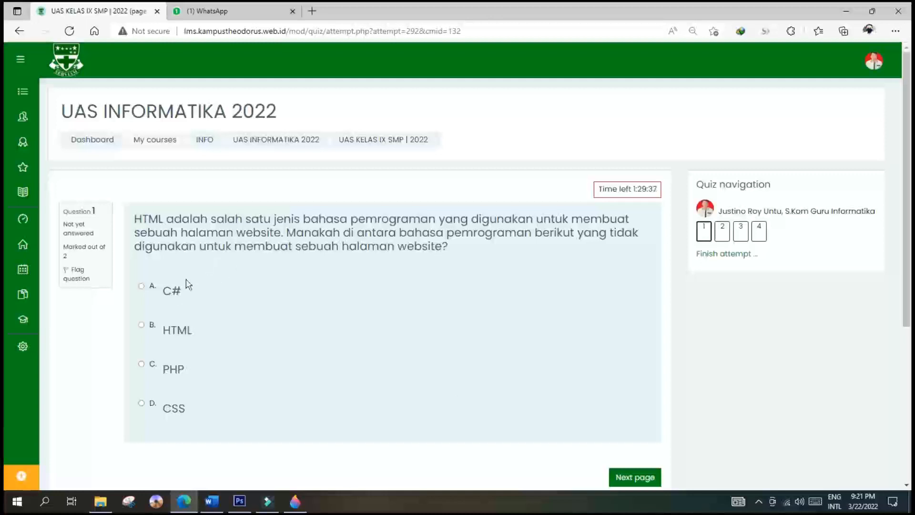
pyautogui.click(142, 286)
pyautogui.scroll(-2, 356, 316)
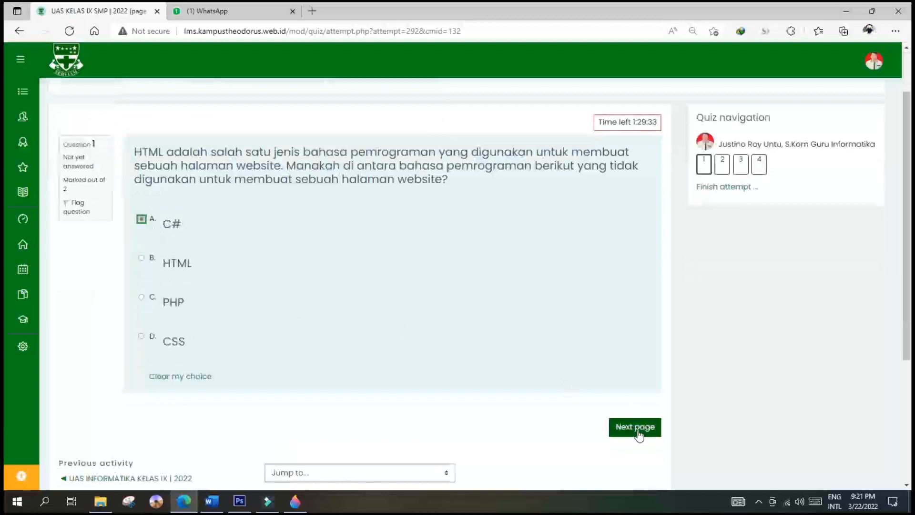
pyautogui.click(639, 433)
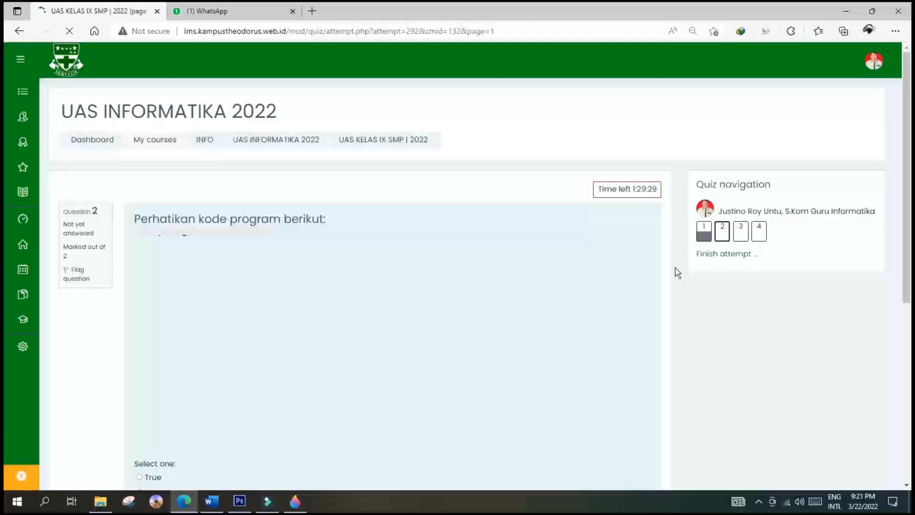
pyautogui.scroll(-3, 260, 341)
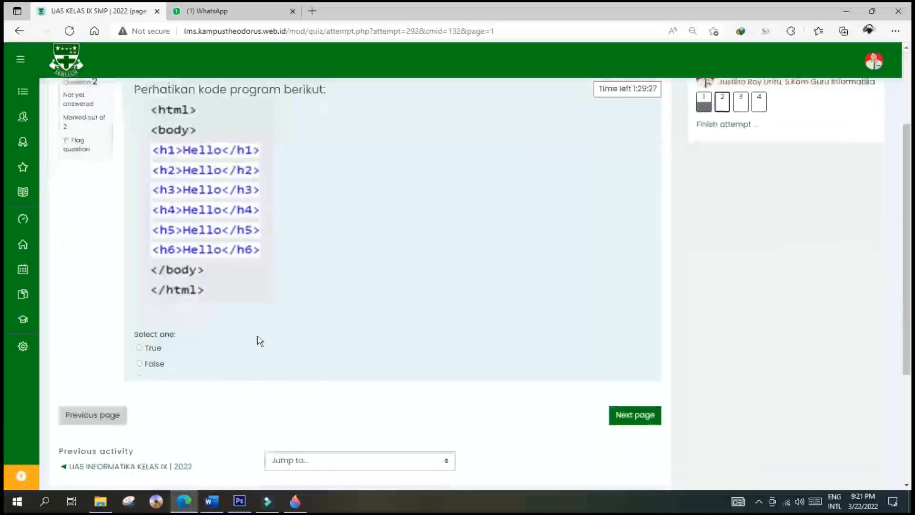
# Step: Answer question 2 with True and question 3 with Hub for the signal divider and Repeater for the wireless signal booster
pyautogui.click(155, 344)
pyautogui.click(620, 409)
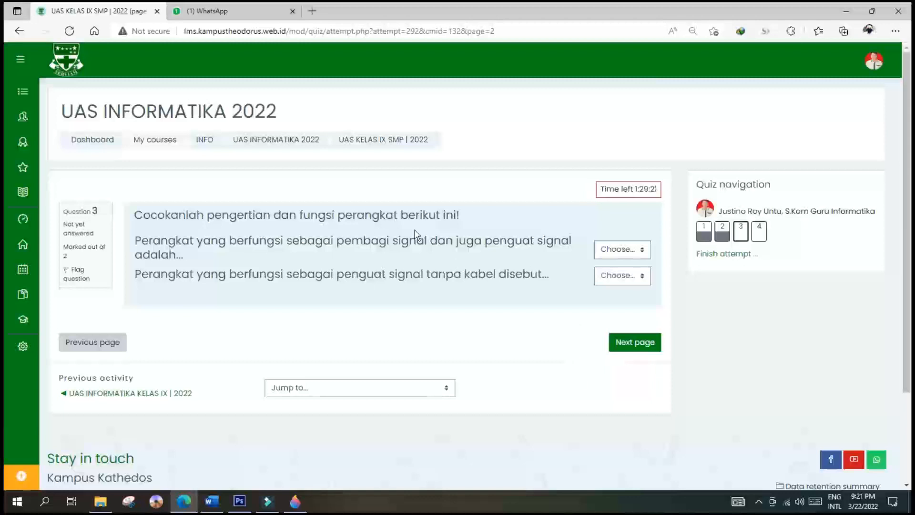
pyautogui.click(620, 256)
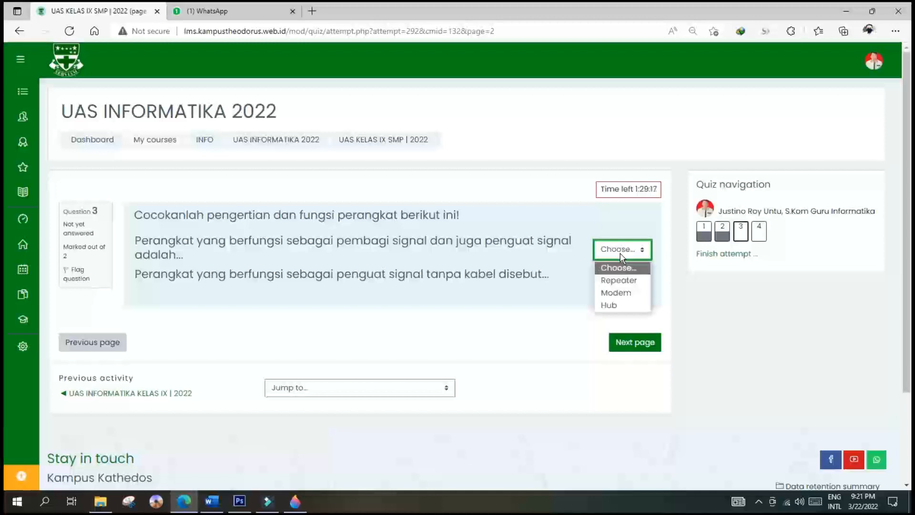
pyautogui.click(621, 292)
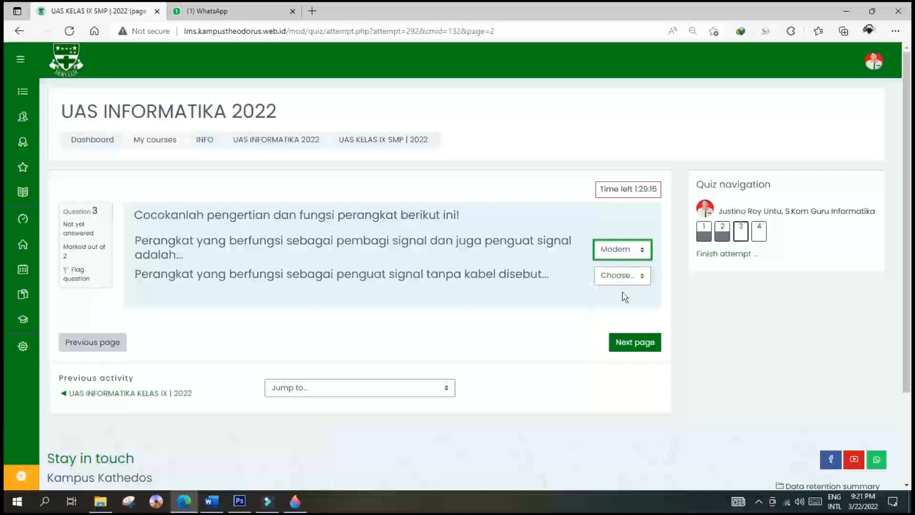
pyautogui.click(616, 256)
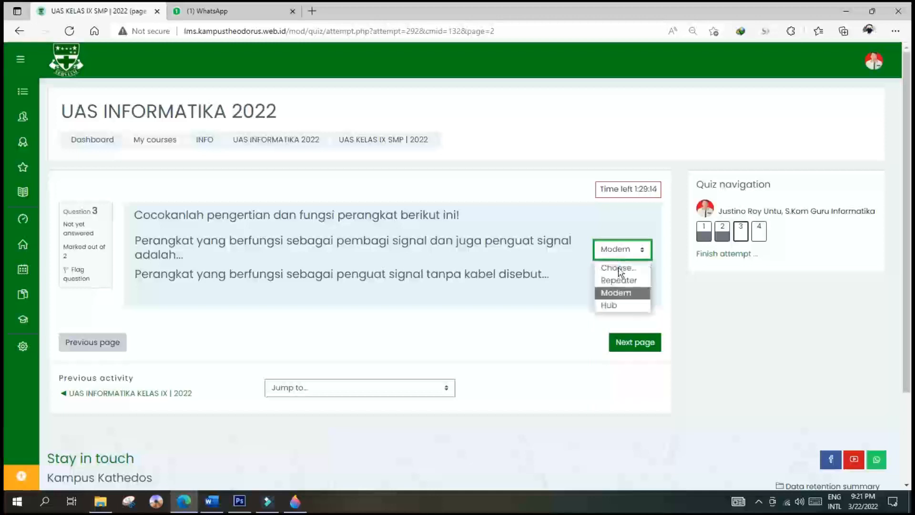
pyautogui.click(619, 304)
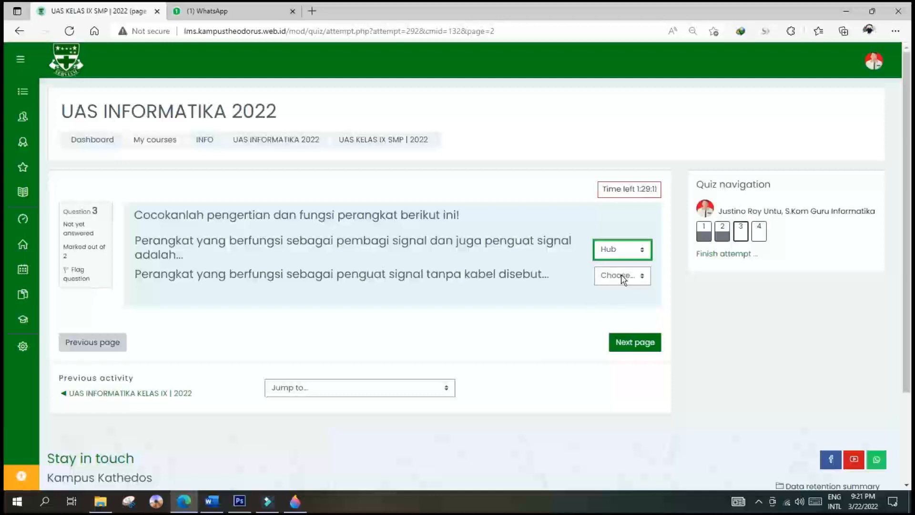
pyautogui.click(623, 279)
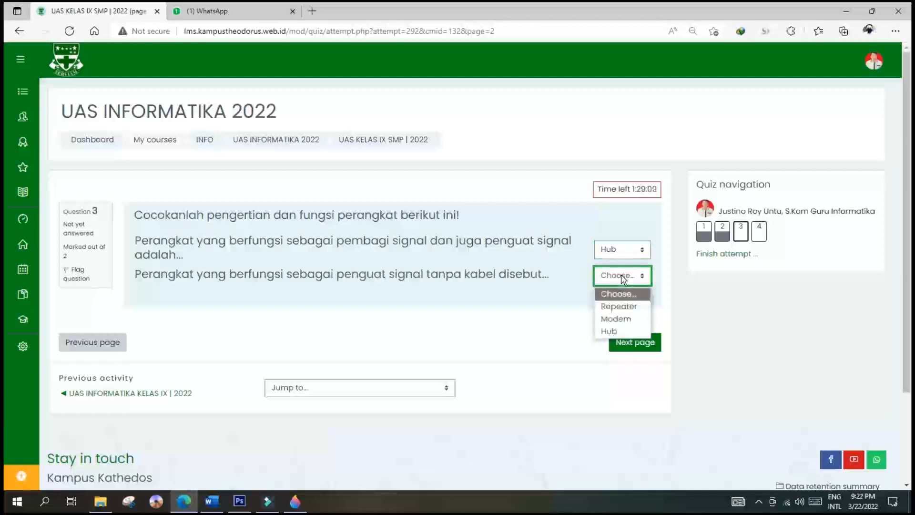
pyautogui.click(621, 306)
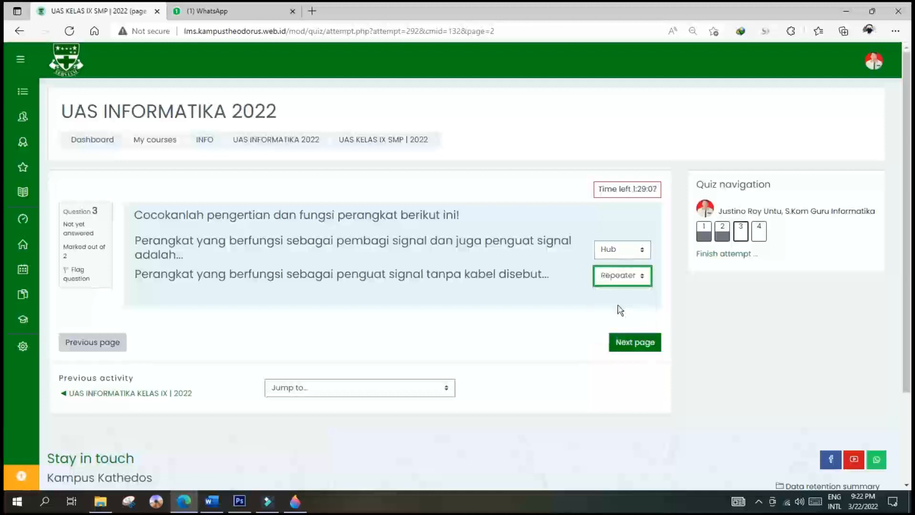
pyautogui.click(632, 339)
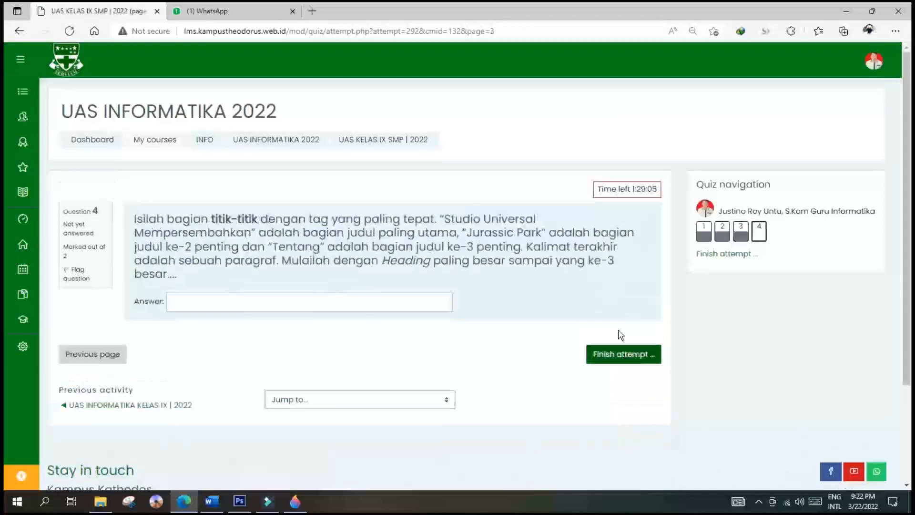
# Step: Answer question 4 with <H2>, finish the attempt, and submit all answers
pyautogui.click(255, 307)
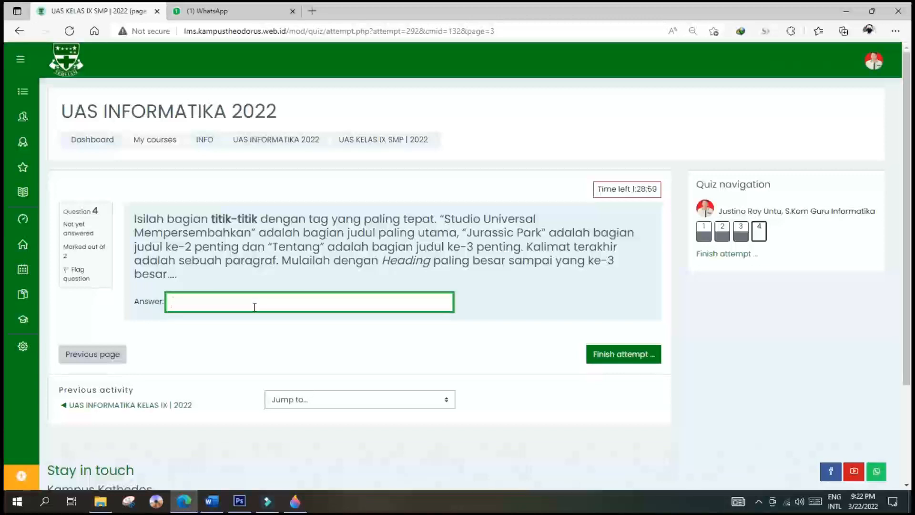
pyautogui.write('<H2>')
pyautogui.click(605, 356)
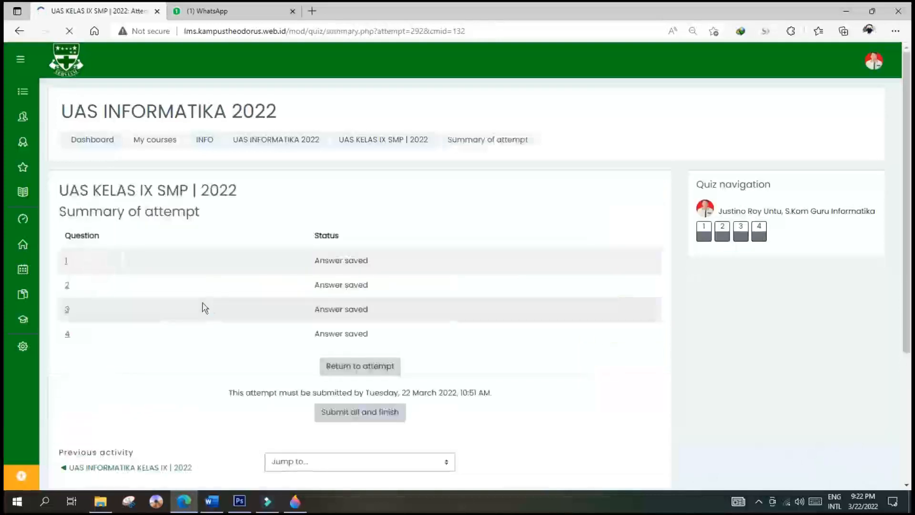
pyautogui.scroll(-1, 260, 298)
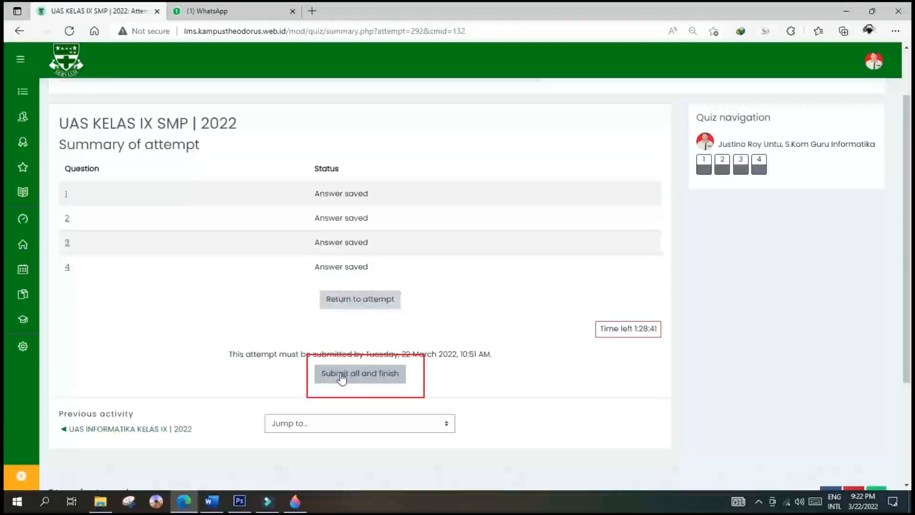
pyautogui.click(373, 376)
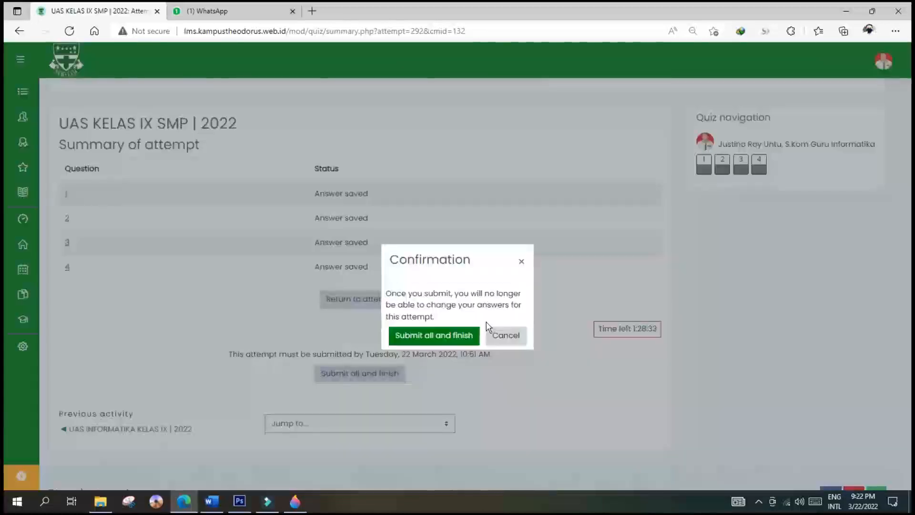
pyautogui.click(465, 337)
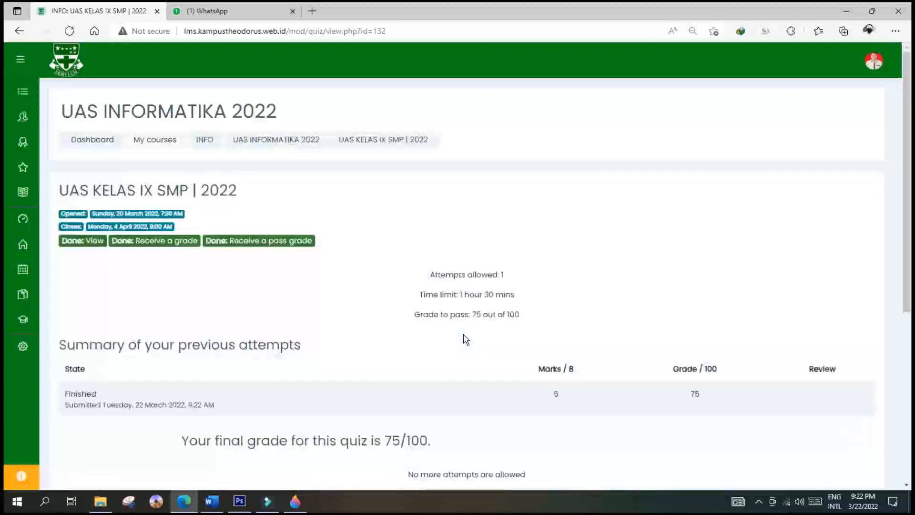
pyautogui.scroll(-1, 464, 339)
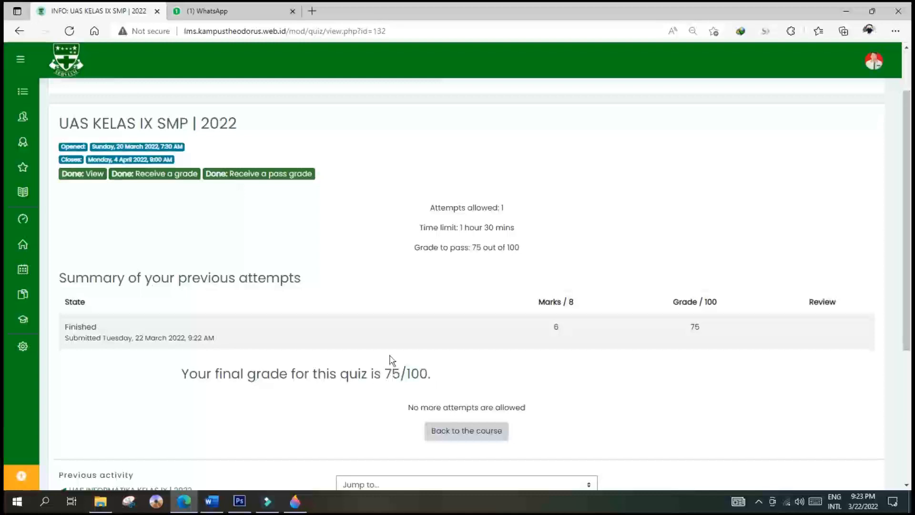
# Step: Open course and category management and select the Ujian Semester II Informatika_KLS 9 course in the Ujian PAS Kelas 9 category
pyautogui.click(27, 251)
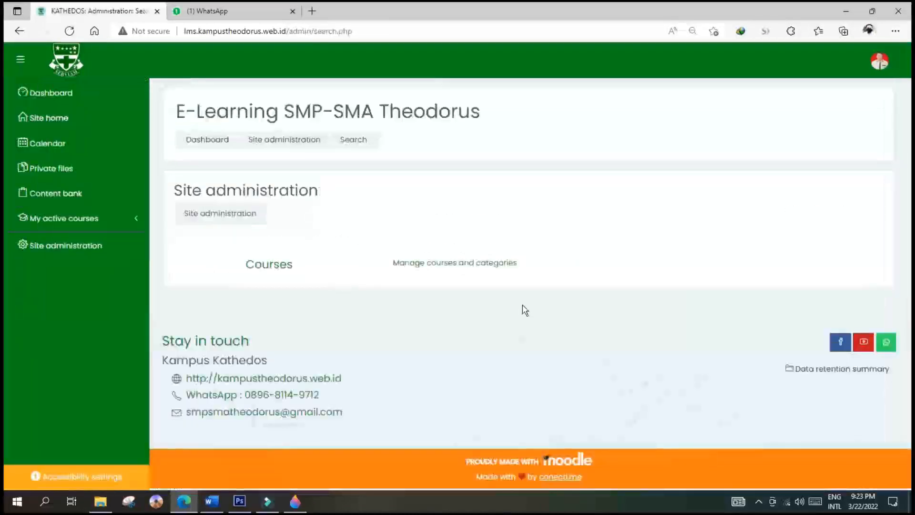
pyautogui.click(428, 265)
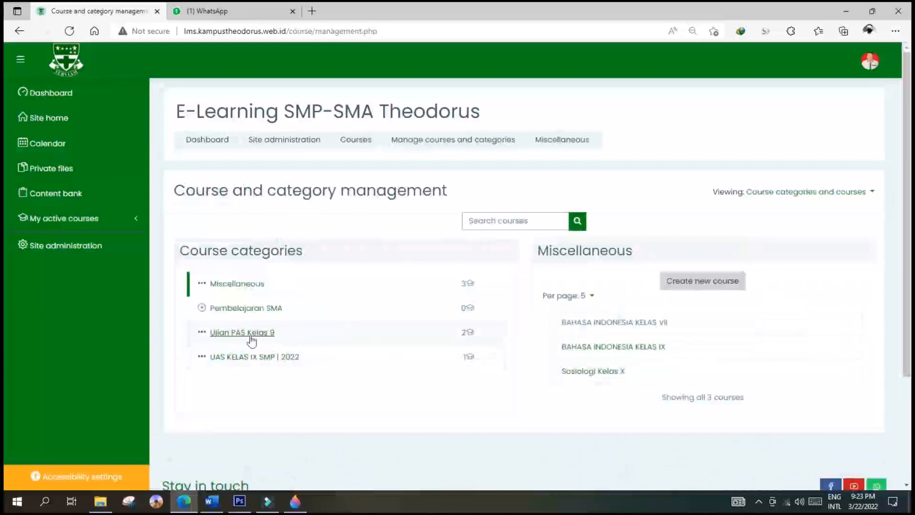
pyautogui.click(252, 334)
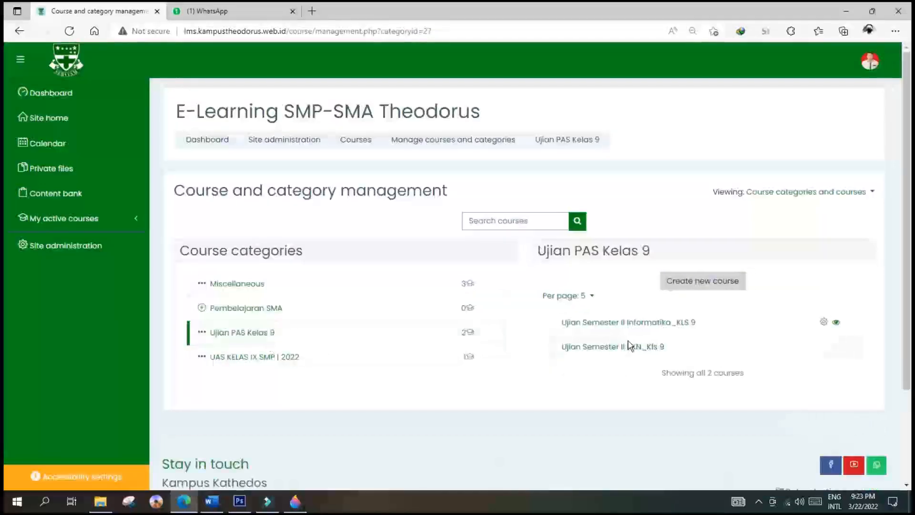
pyautogui.click(630, 324)
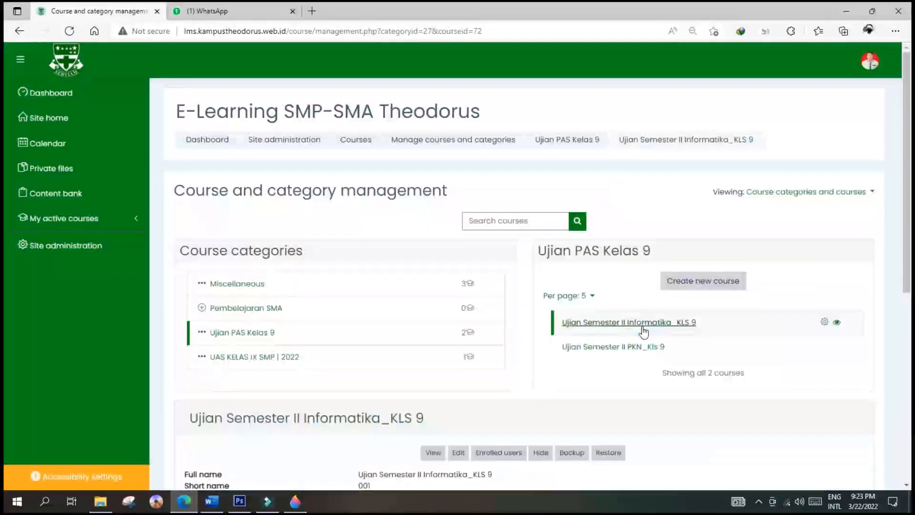
pyautogui.scroll(-5, 627, 346)
pyautogui.scroll(4, 624, 362)
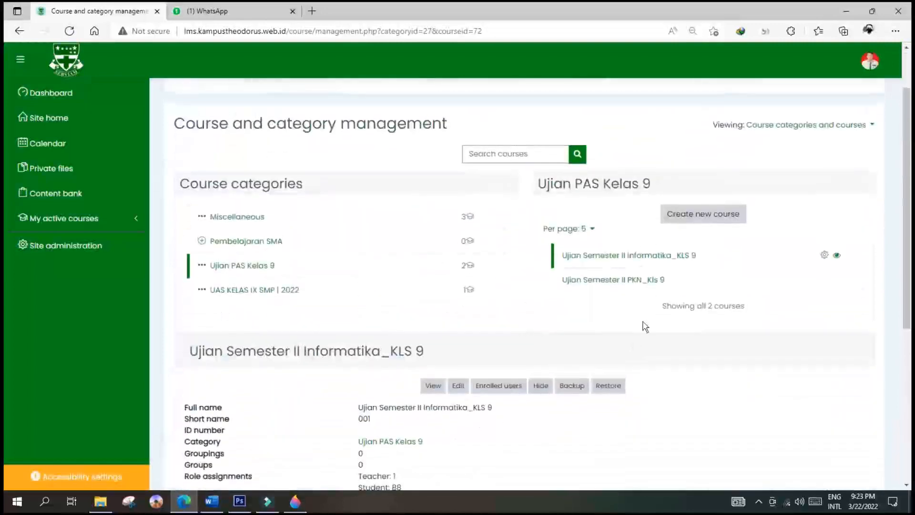
# Step: Open the settings of the Ujian Semester II Informatika_KLS 9 course, then save and display the course
pyautogui.click(824, 255)
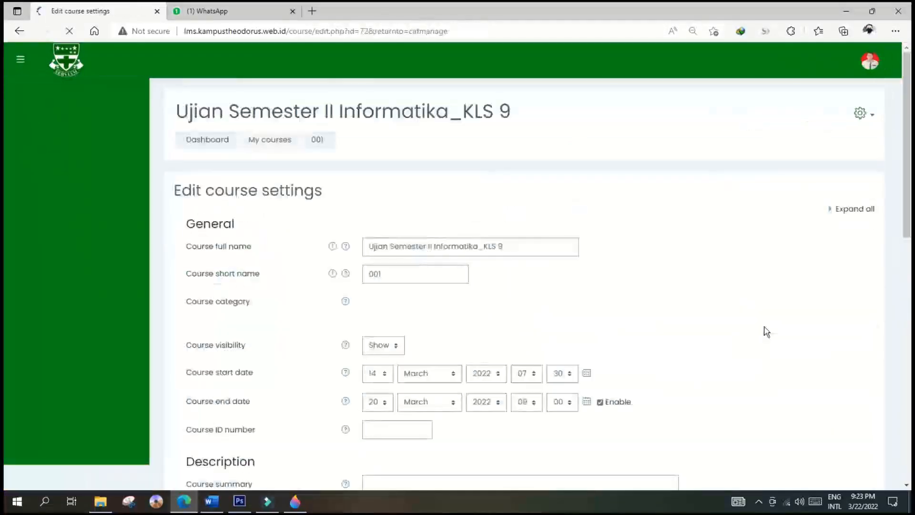
pyautogui.scroll(-15, 715, 362)
pyautogui.click(489, 346)
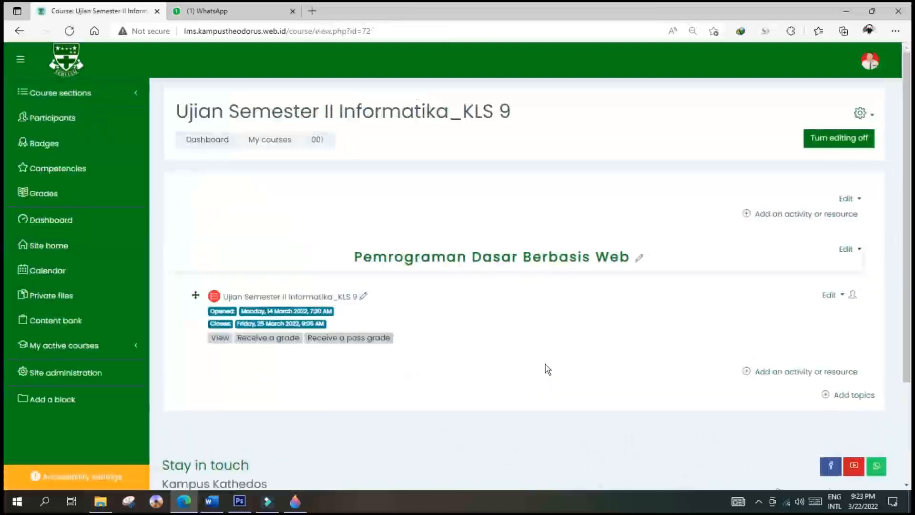
# Step: Open the attempts report of the Ujian Semester II Informatika_KLS 9 quiz and look over the students' grades
pyautogui.click(341, 297)
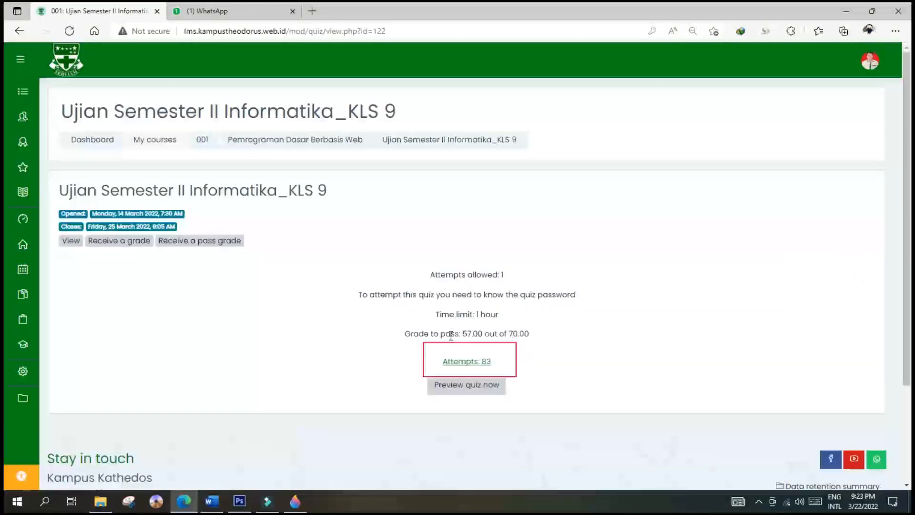
pyautogui.click(466, 362)
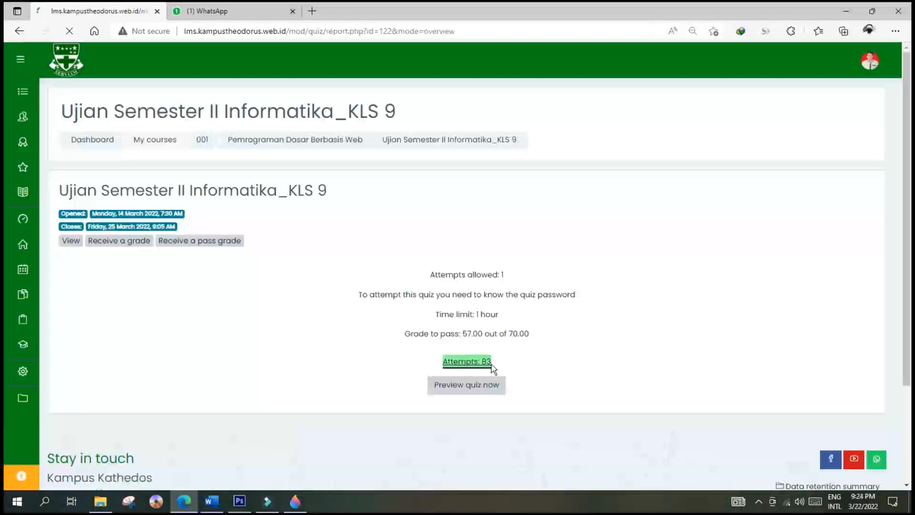
pyautogui.scroll(-4, 495, 341)
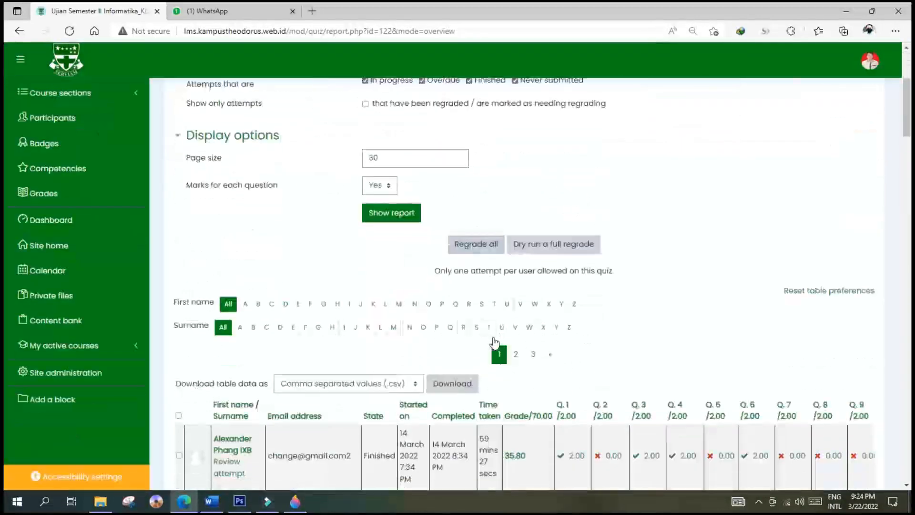
pyautogui.scroll(-3, 495, 341)
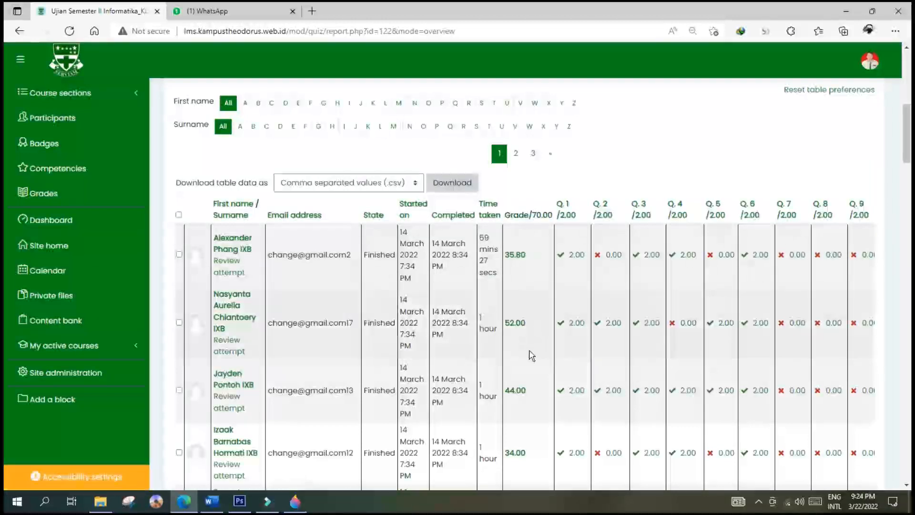
pyautogui.scroll(3, 531, 356)
# Step: Download the attempts table as Microsoft Excel (.xlsx), open the file in Excel, and enable editing
pyautogui.click(413, 318)
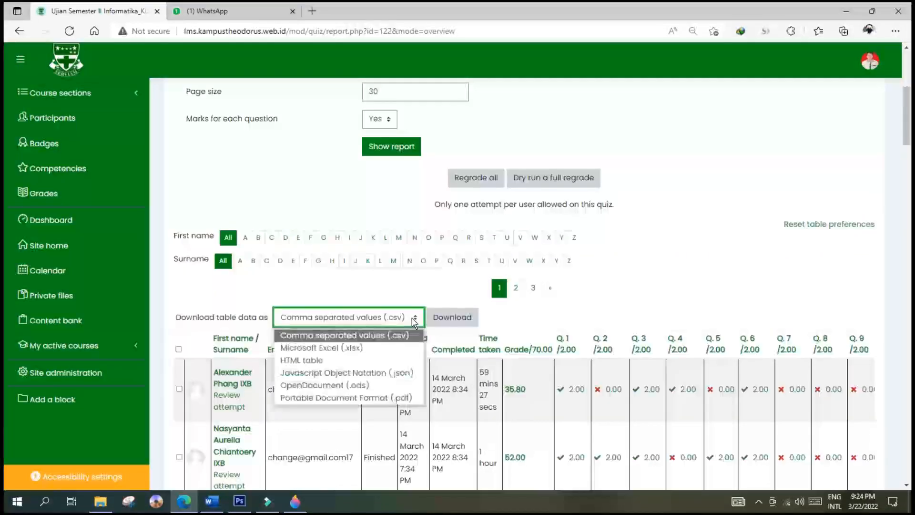
pyautogui.click(314, 347)
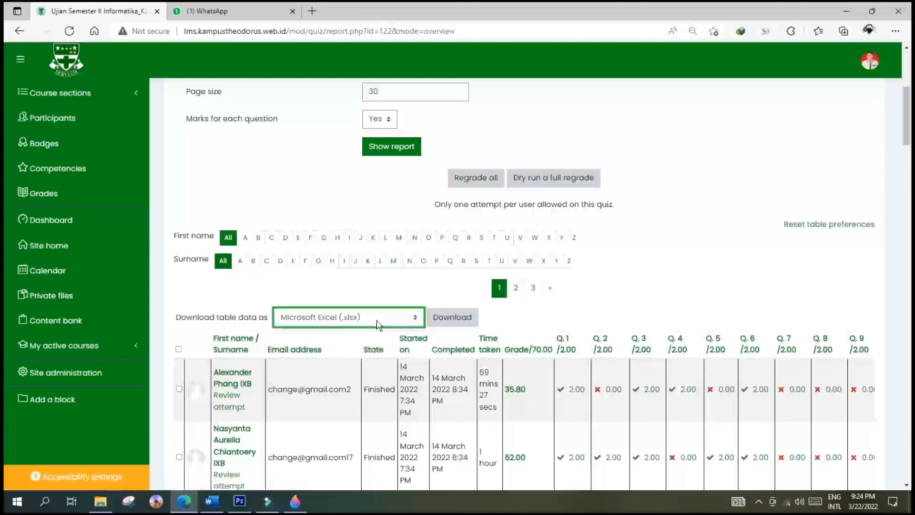
pyautogui.click(451, 319)
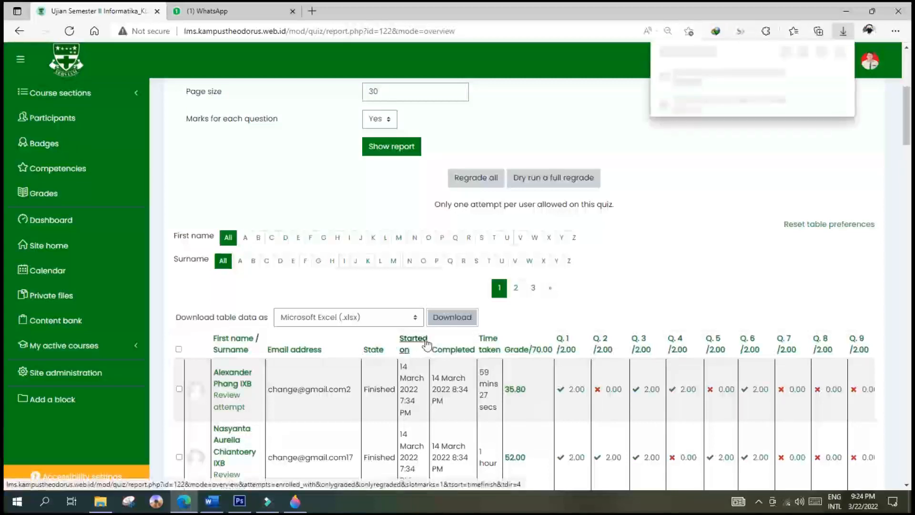
pyautogui.click(710, 80)
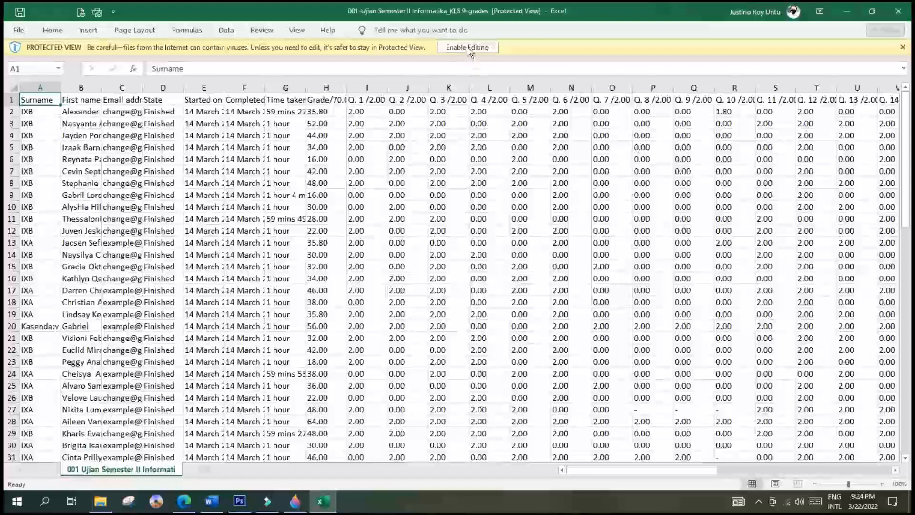
pyautogui.click(468, 49)
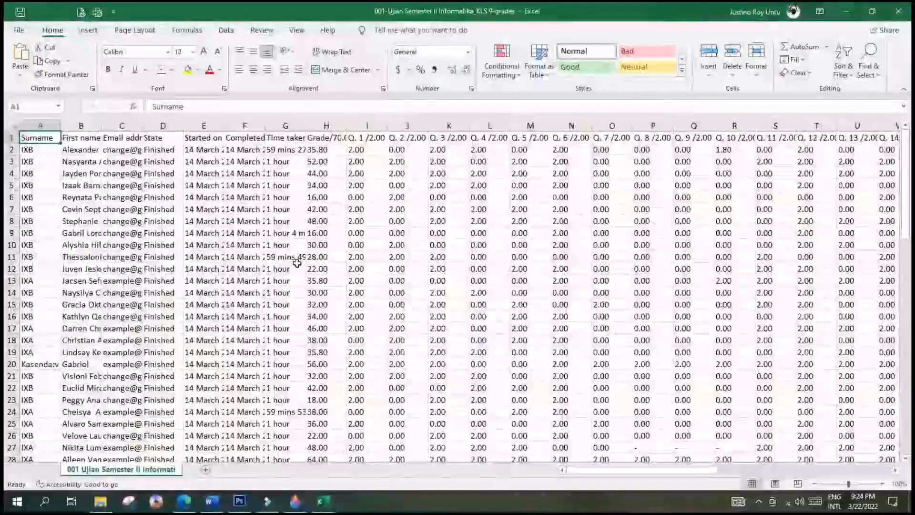
# Step: Highlight the Grade/70.00 column in yellow and widen it, reviewing the students' grades down the sheet
pyautogui.click(334, 125)
pyautogui.click(188, 69)
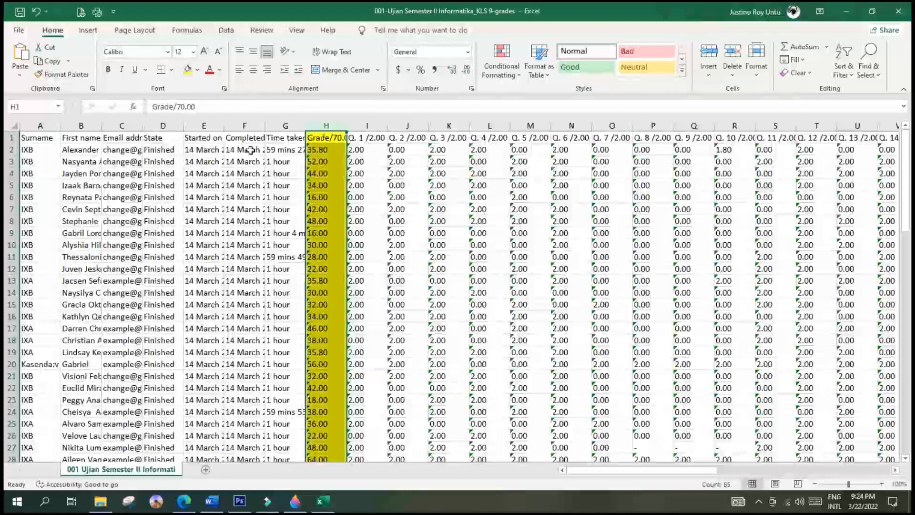
pyautogui.click(409, 242)
pyautogui.moveTo(347, 125); pyautogui.dragTo(373, 125)
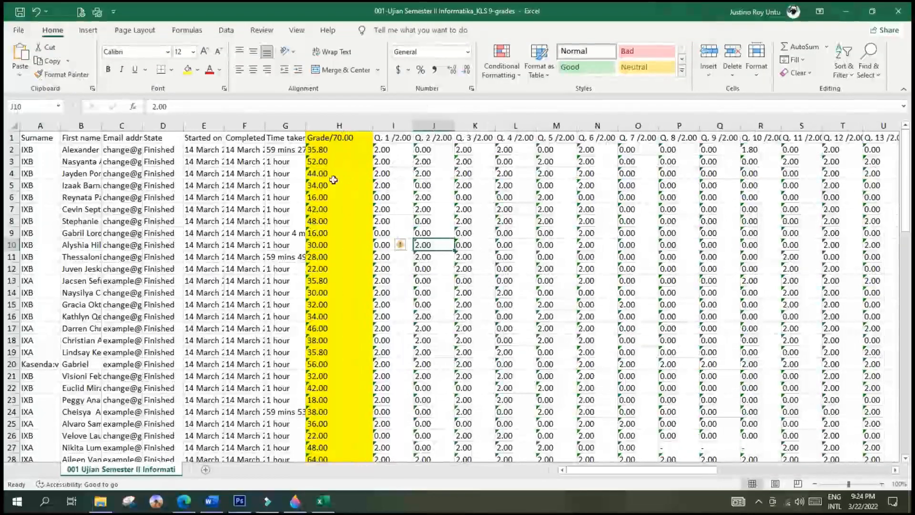
pyautogui.scroll(-4, 339, 220)
pyautogui.scroll(-6, 338, 221)
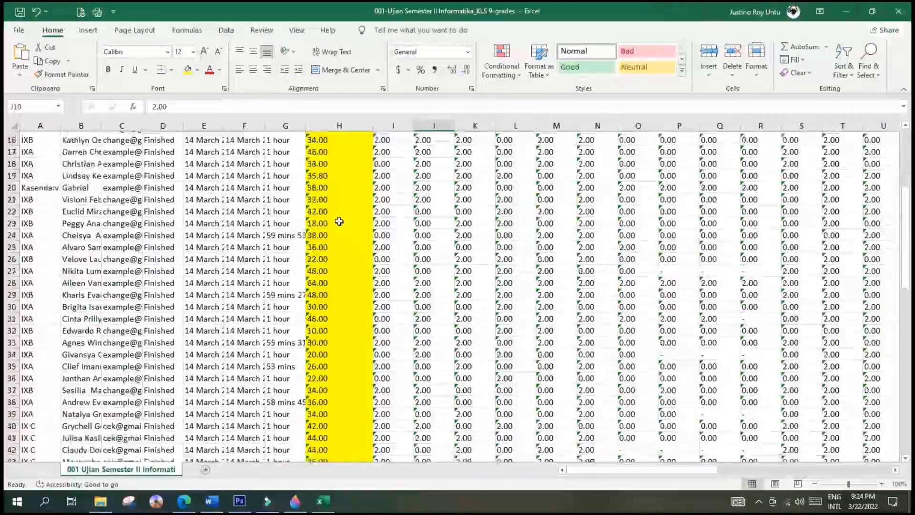
pyautogui.scroll(-2, 339, 221)
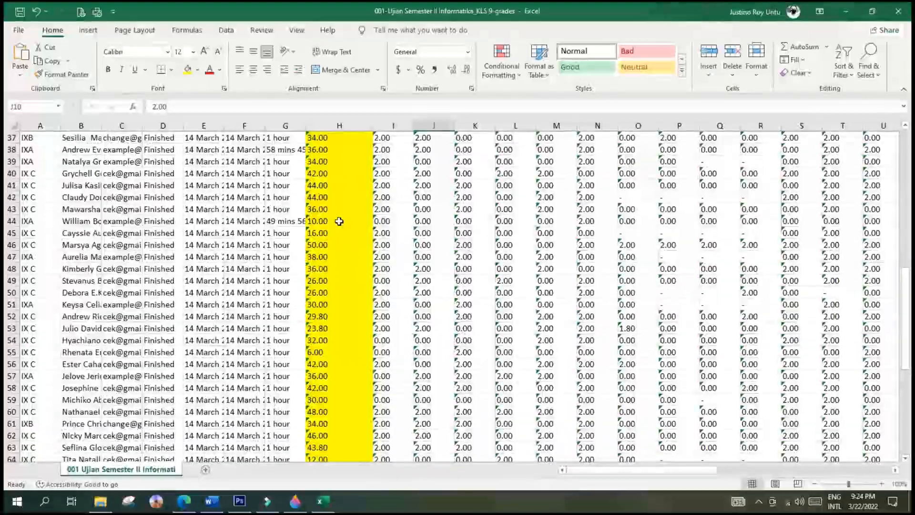
pyautogui.scroll(6, 339, 221)
pyautogui.scroll(6, 339, 221)
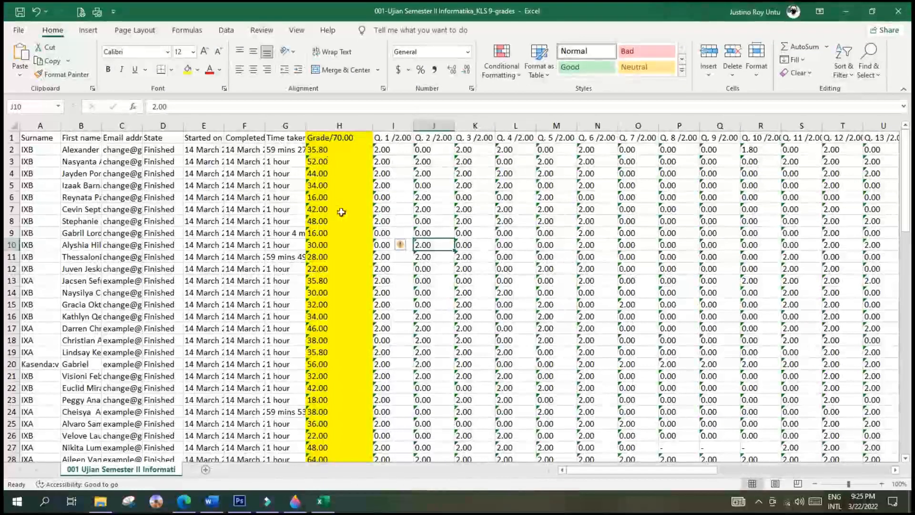
# Step: Close the downloaded grades workbook and return to the quiz attempts report in the browser, dismissing the downloads list
pyautogui.moveTo(683, 472); pyautogui.dragTo(609, 453)
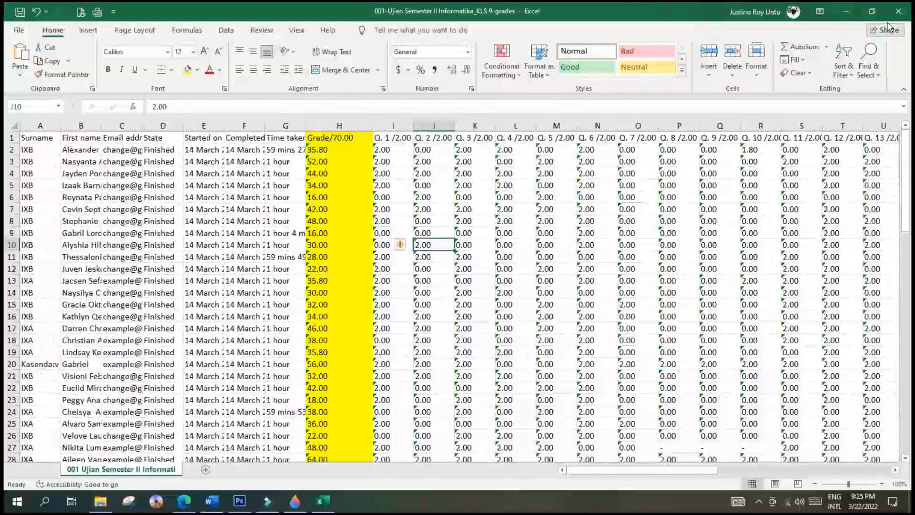
pyautogui.click(898, 11)
pyautogui.click(468, 272)
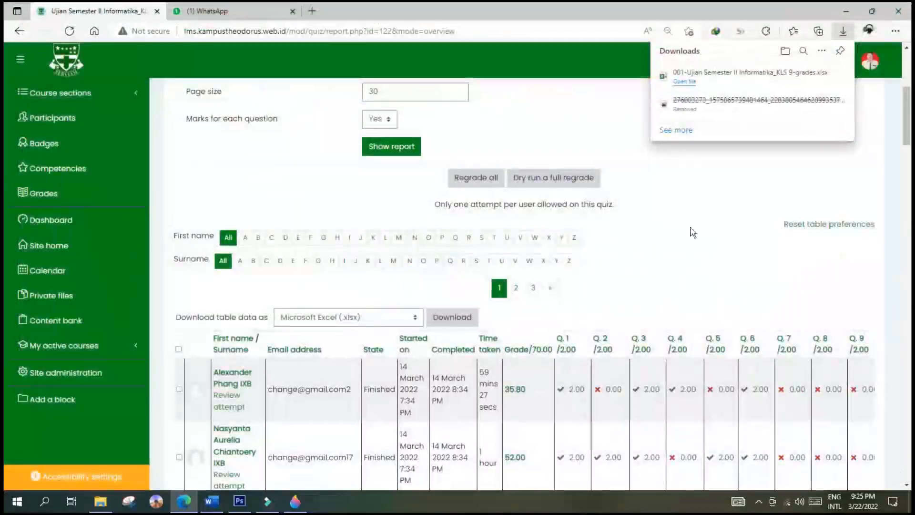
pyautogui.click(697, 221)
# Step: Look through the students' grades and per-question marks in the attempts table, and open the account's user menu
pyautogui.scroll(-5, 657, 260)
pyautogui.scroll(-7, 658, 263)
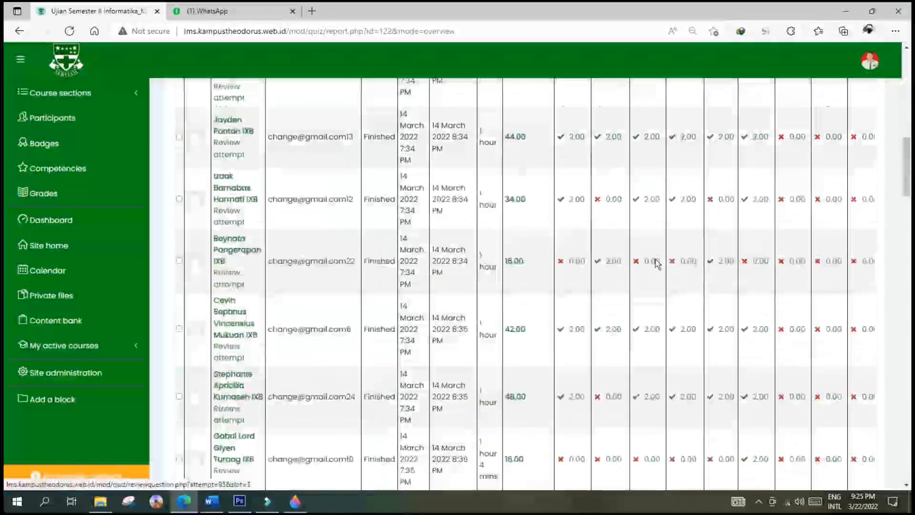
pyautogui.scroll(-3, 657, 263)
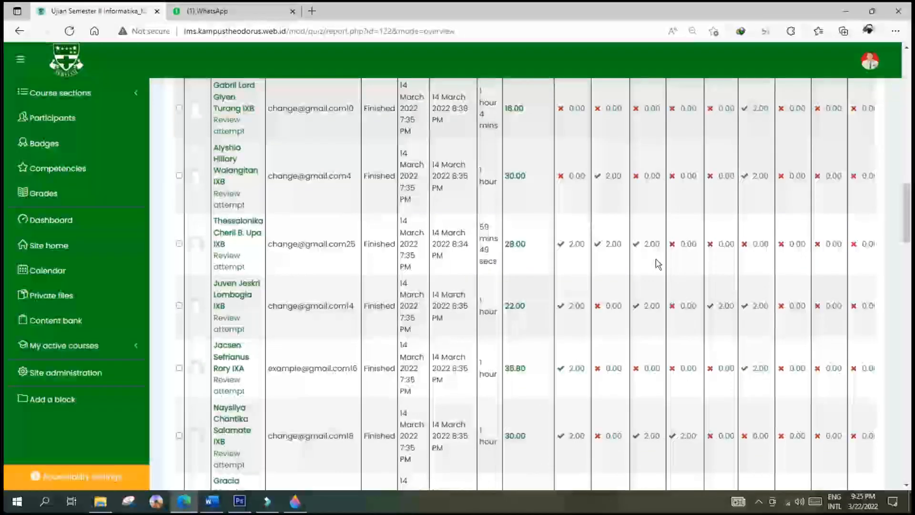
pyautogui.scroll(-3, 657, 264)
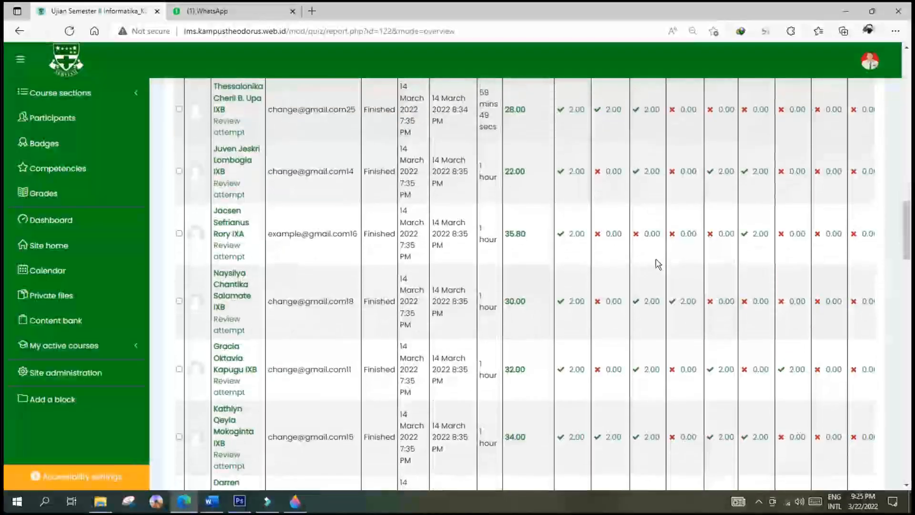
pyautogui.scroll(-6, 658, 263)
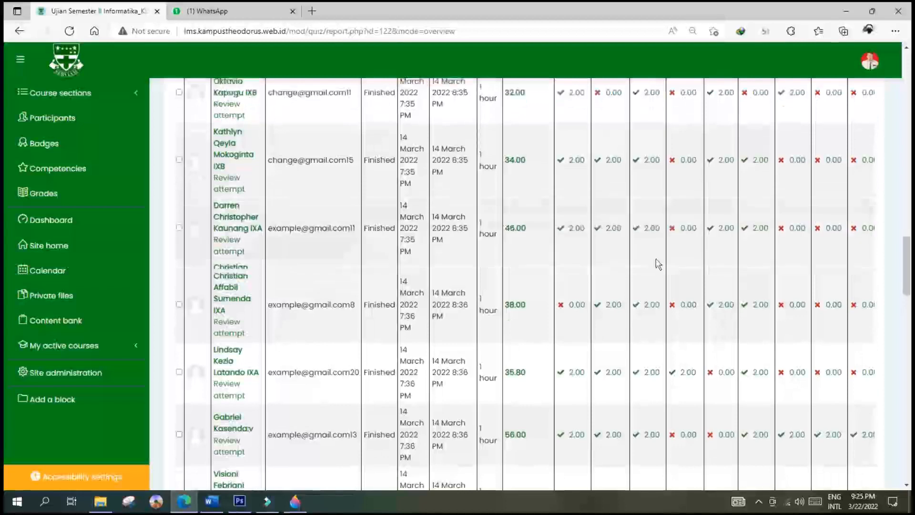
pyautogui.scroll(-6, 658, 263)
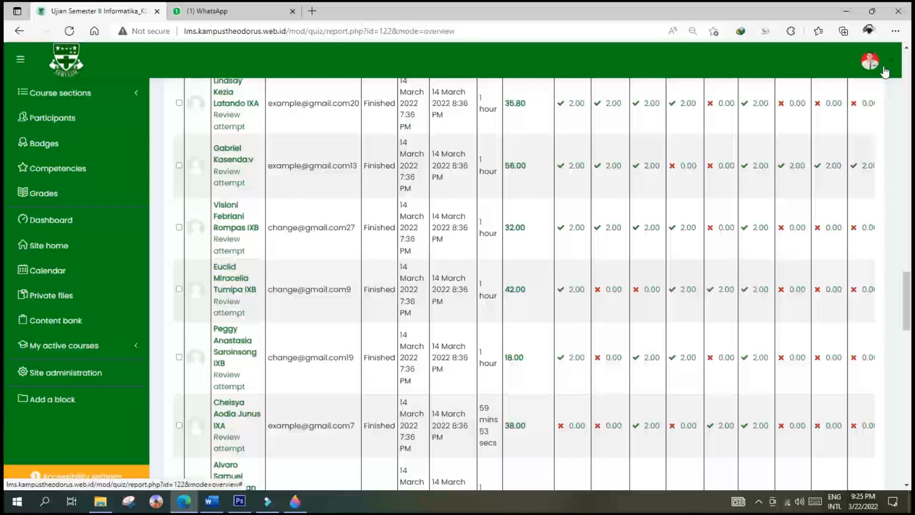
pyautogui.click(885, 71)
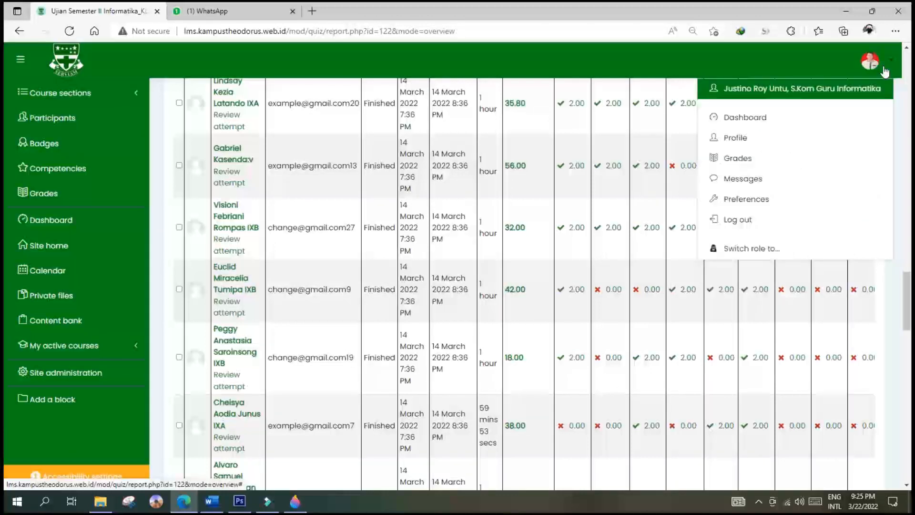